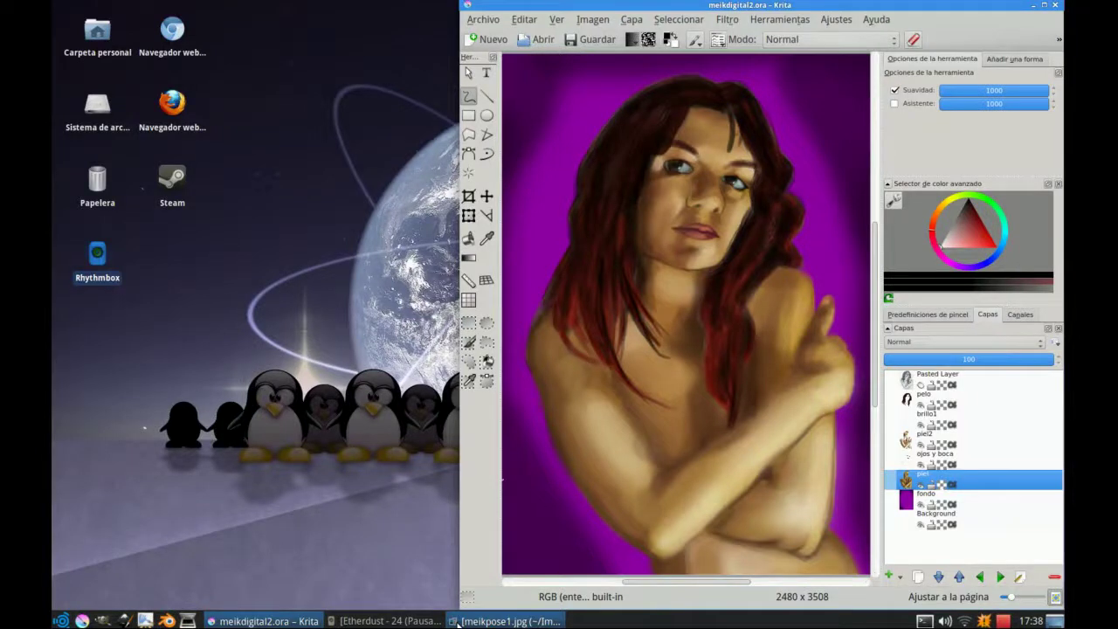
Step: Show the meikpose1.jpg sketch in Shotwell beside Krita after resuming the Etherdust track in Rhythmbox
{"action": "left_click", "coordinate": [457, 622]}
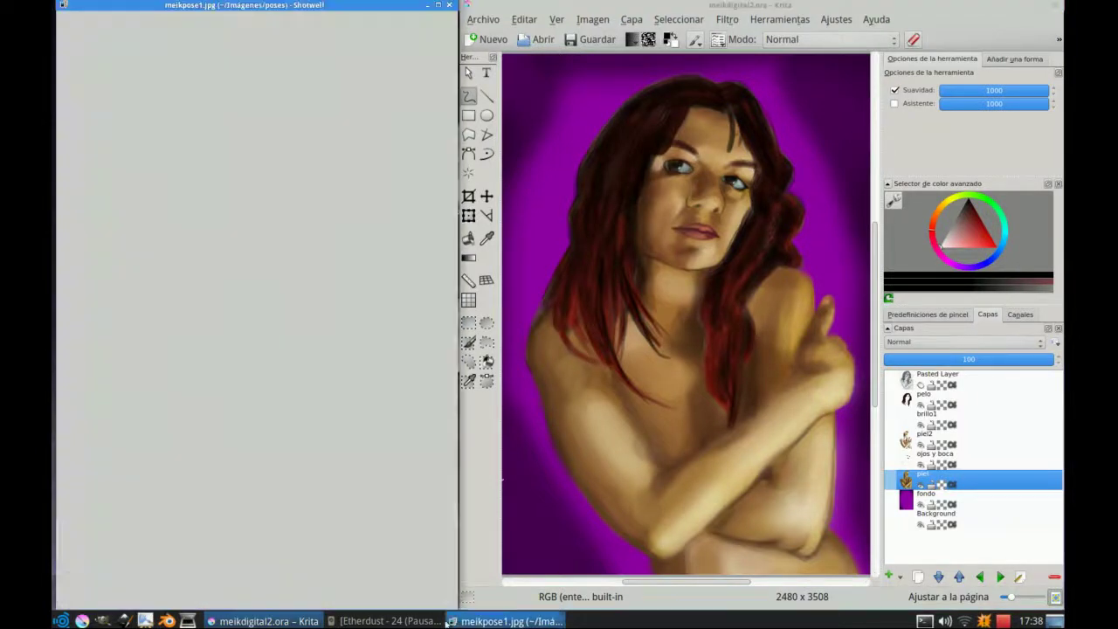
{"action": "left_click", "coordinate": [384, 621]}
{"action": "left_click", "coordinate": [129, 56]}
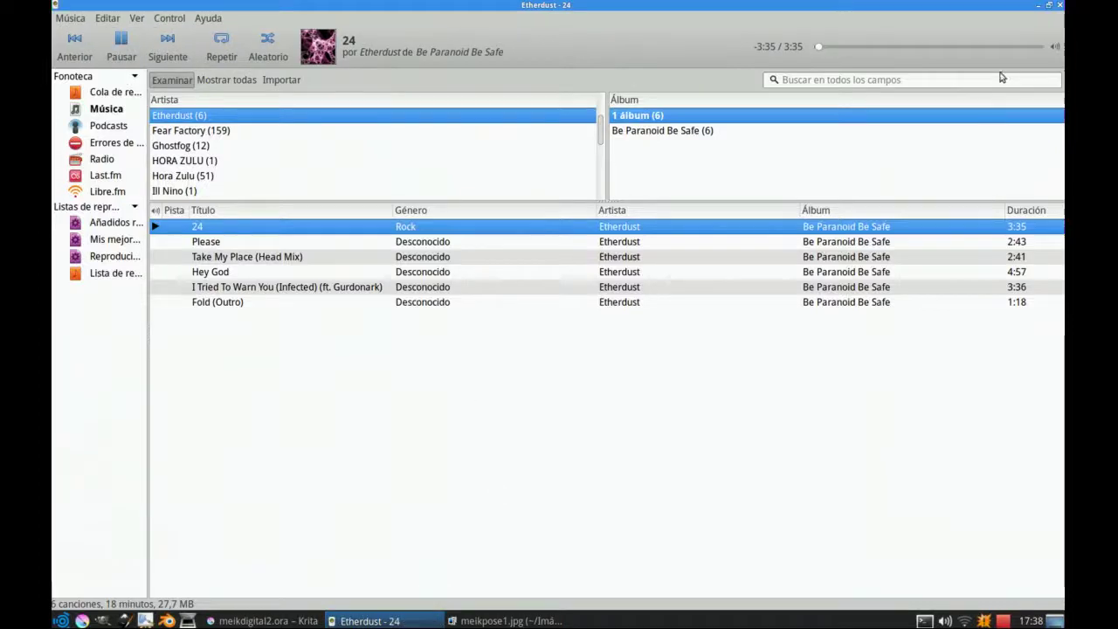
{"action": "left_click", "coordinate": [1038, 5]}
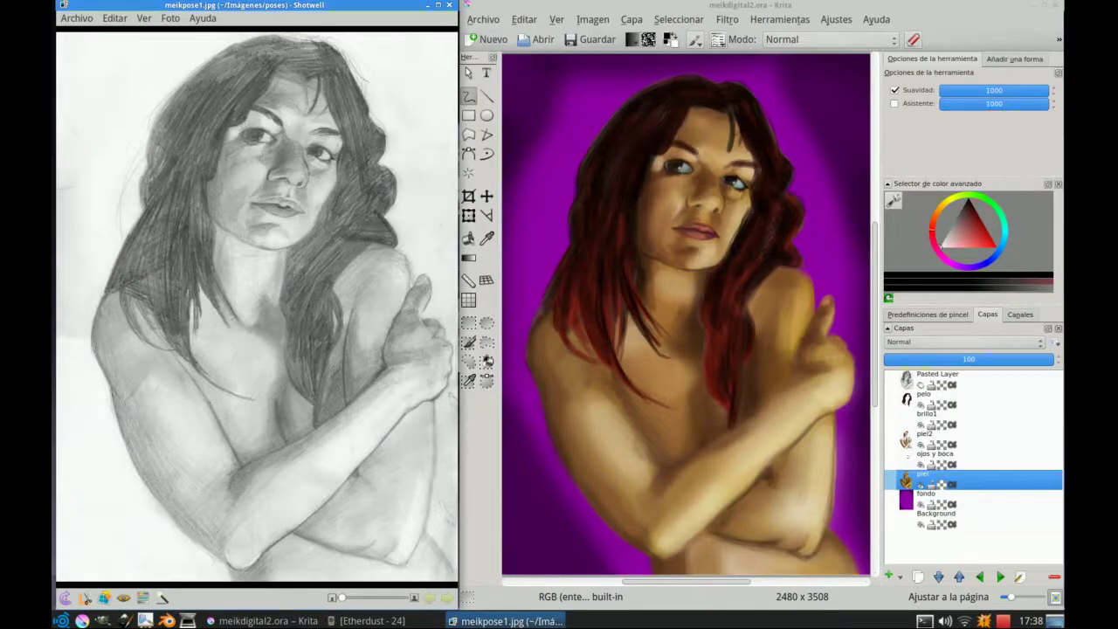
Step: On the fondo layer, pick the background purple and load the óleo_aerógrafo oil airbrush preset
{"action": "left_click", "coordinate": [984, 505]}
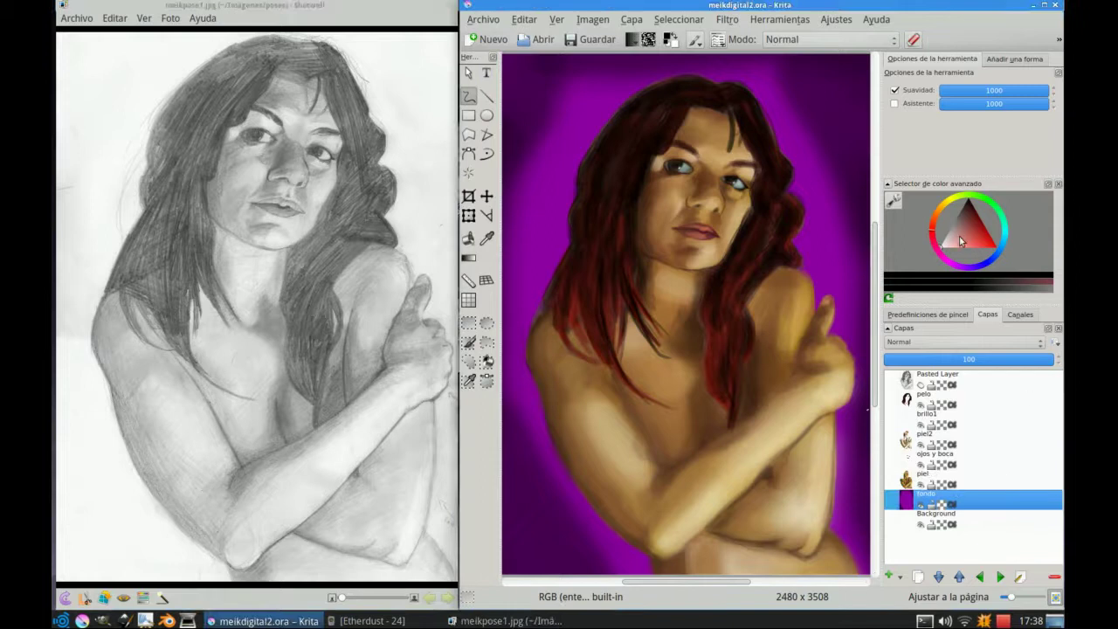
{"action": "left_click", "coordinate": [542, 106], "text": "ctrl"}
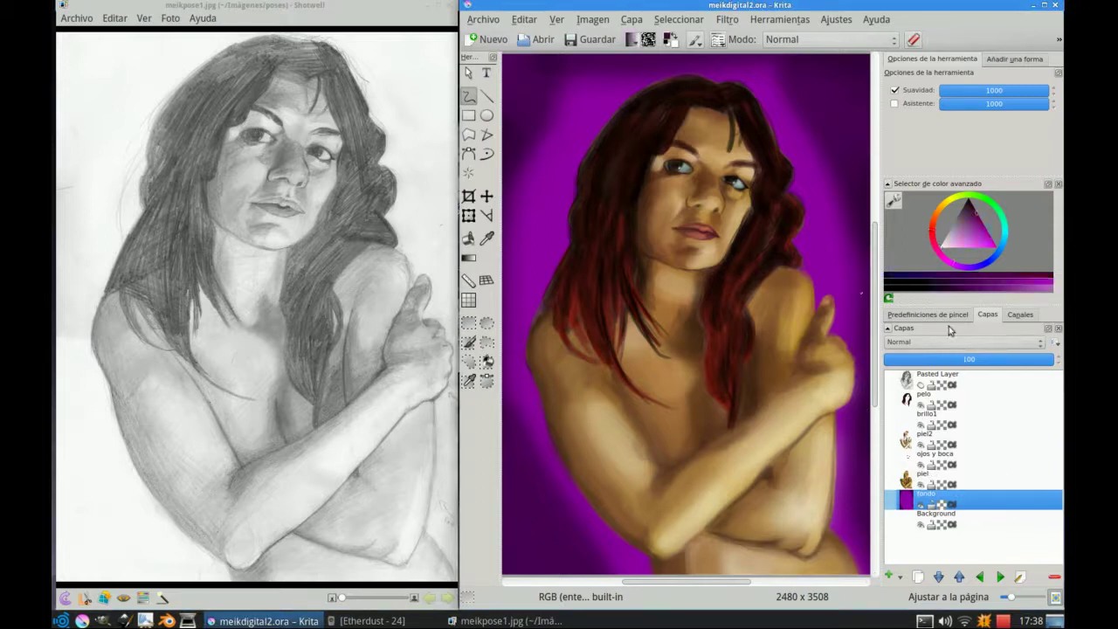
{"action": "left_click", "coordinate": [951, 315]}
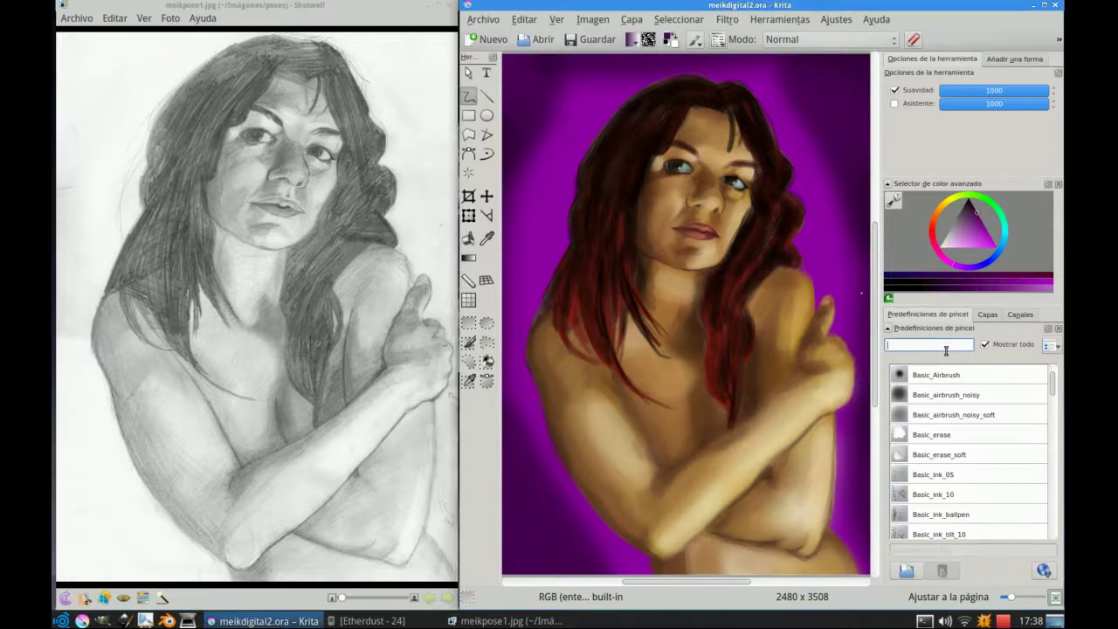
{"action": "type", "text": "óleo"}
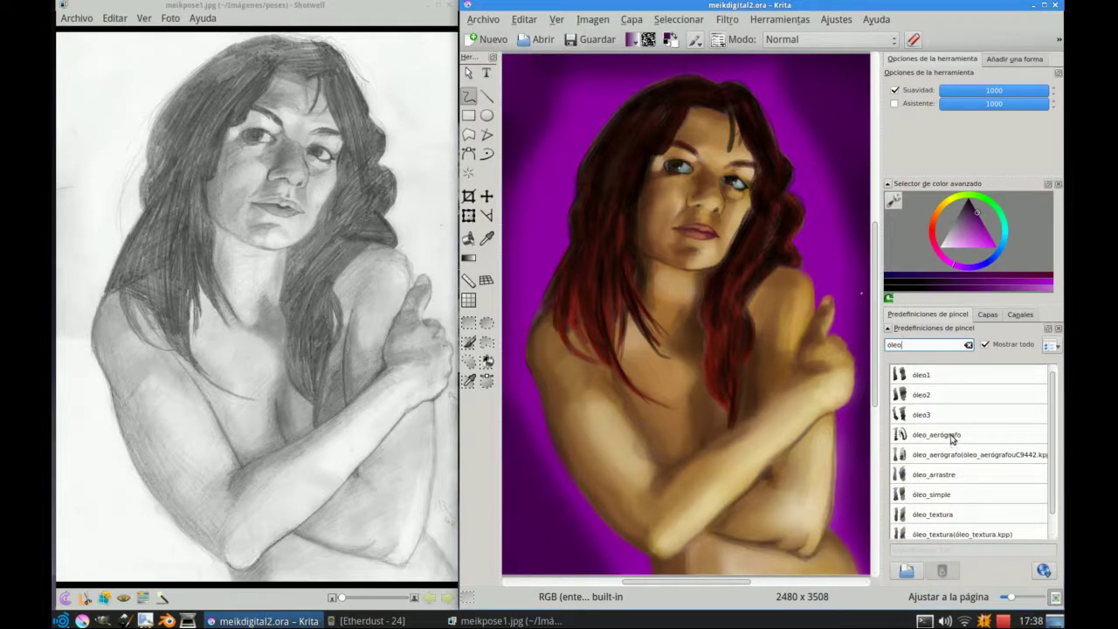
{"action": "left_click", "coordinate": [952, 436]}
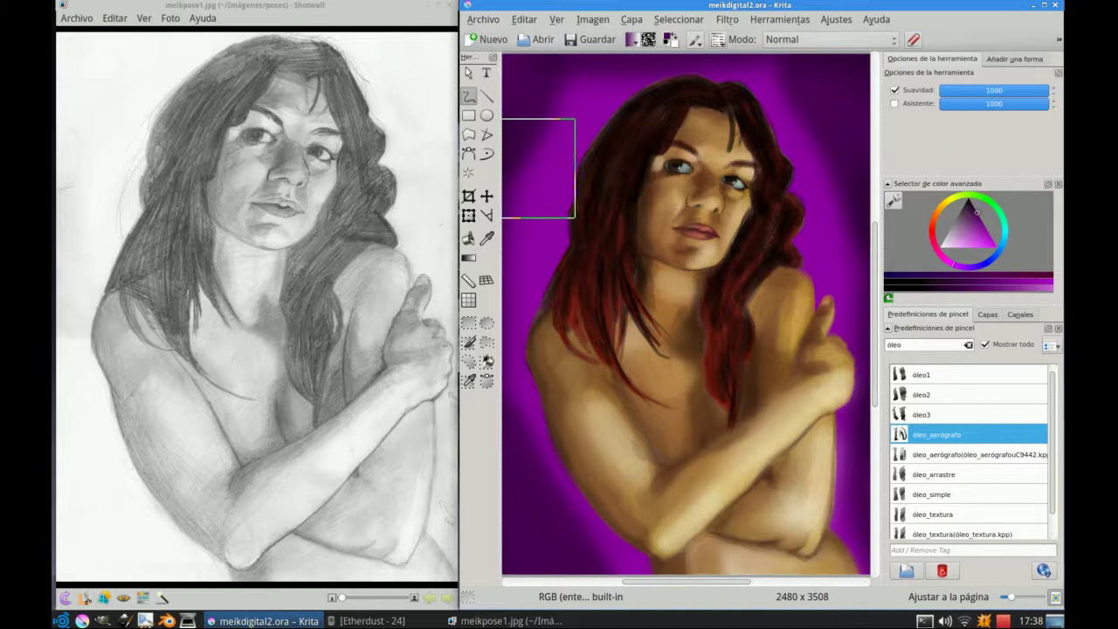
Step: Airbrush a darker purple along the figure's left edge and into the lower-left corner
{"action": "left_click", "coordinate": [971, 203]}
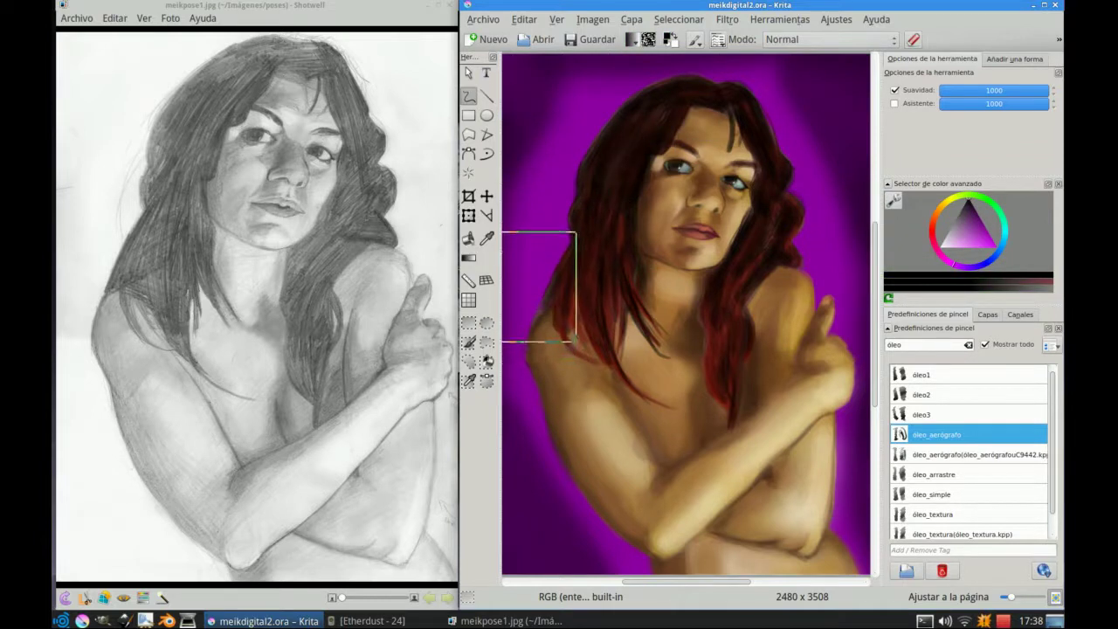
{"action": "mouse_move", "coordinate": [550, 354]}
{"action": "left_mouse_down"}
{"action": "mouse_move", "coordinate": [525, 375]}
{"action": "mouse_move", "coordinate": [566, 519]}
{"action": "mouse_move", "coordinate": [552, 448]}
{"action": "left_mouse_up"}
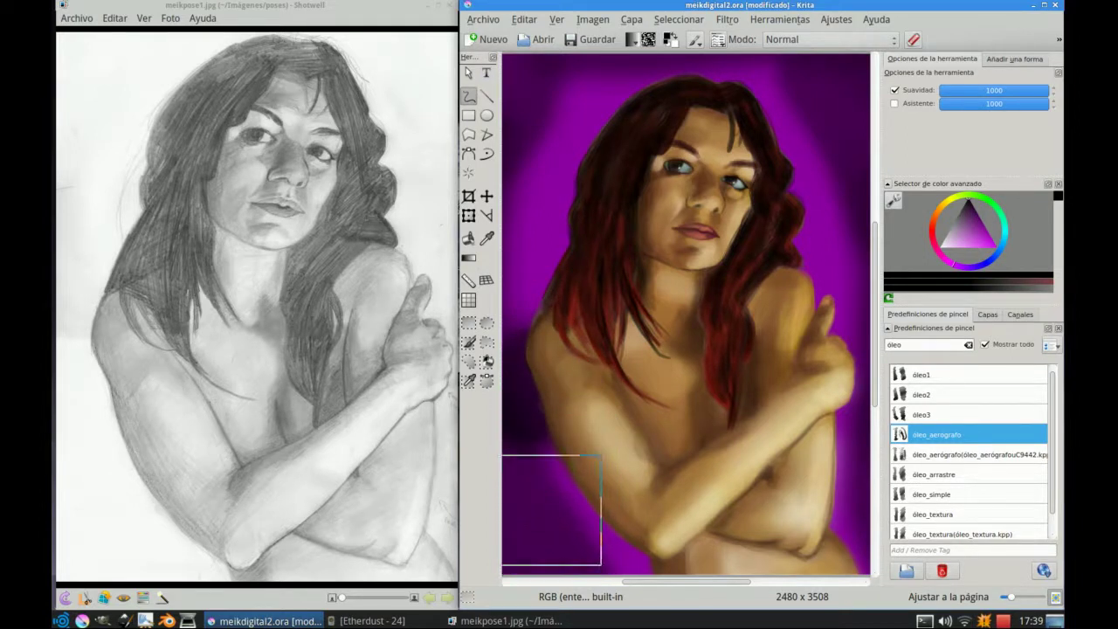
{"action": "scroll", "coordinate": [587, 436], "scroll_direction": "down", "scroll_amount": 1}
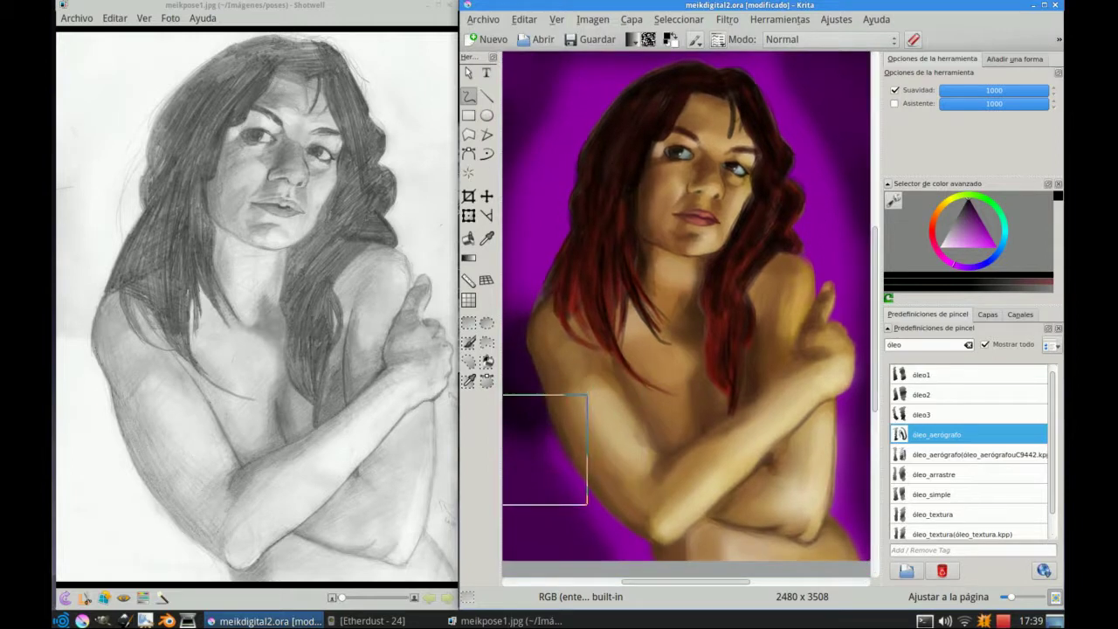
{"action": "mouse_move", "coordinate": [518, 468]}
{"action": "left_mouse_down"}
{"action": "mouse_move", "coordinate": [559, 519]}
{"action": "mouse_move", "coordinate": [535, 518]}
{"action": "left_mouse_up"}
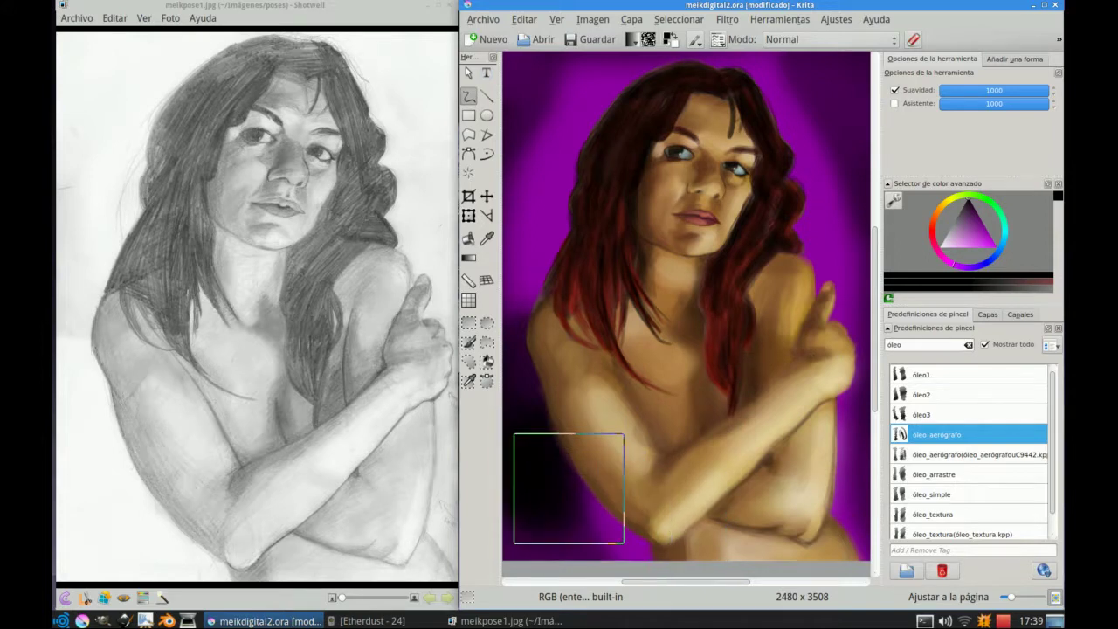
{"action": "scroll", "coordinate": [619, 510], "scroll_direction": "down", "scroll_amount": 1}
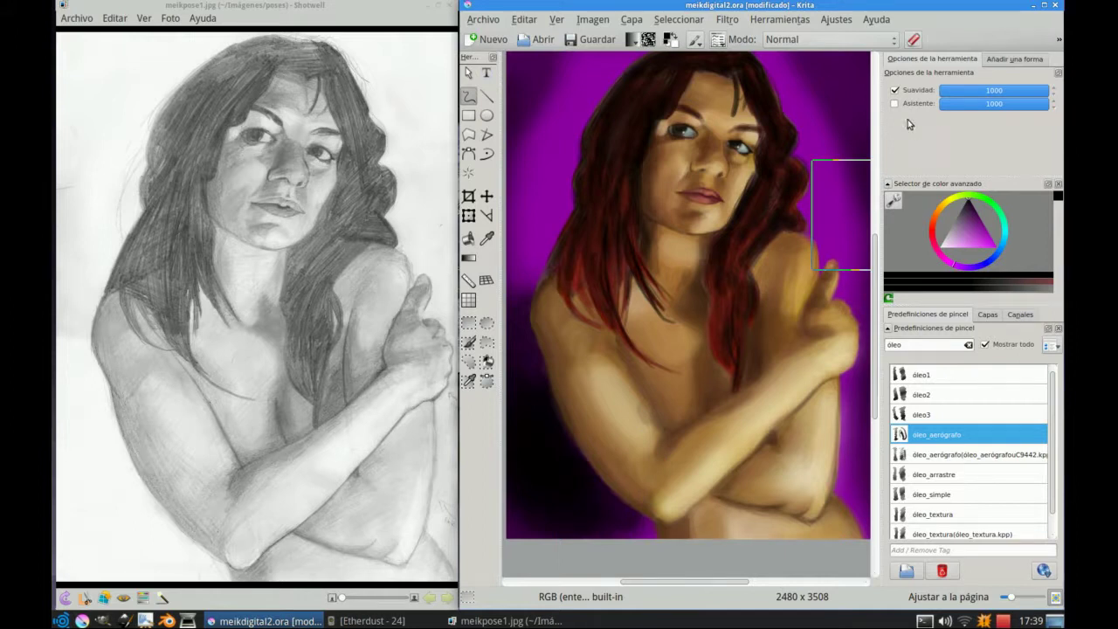
{"action": "left_click", "coordinate": [1060, 40]}
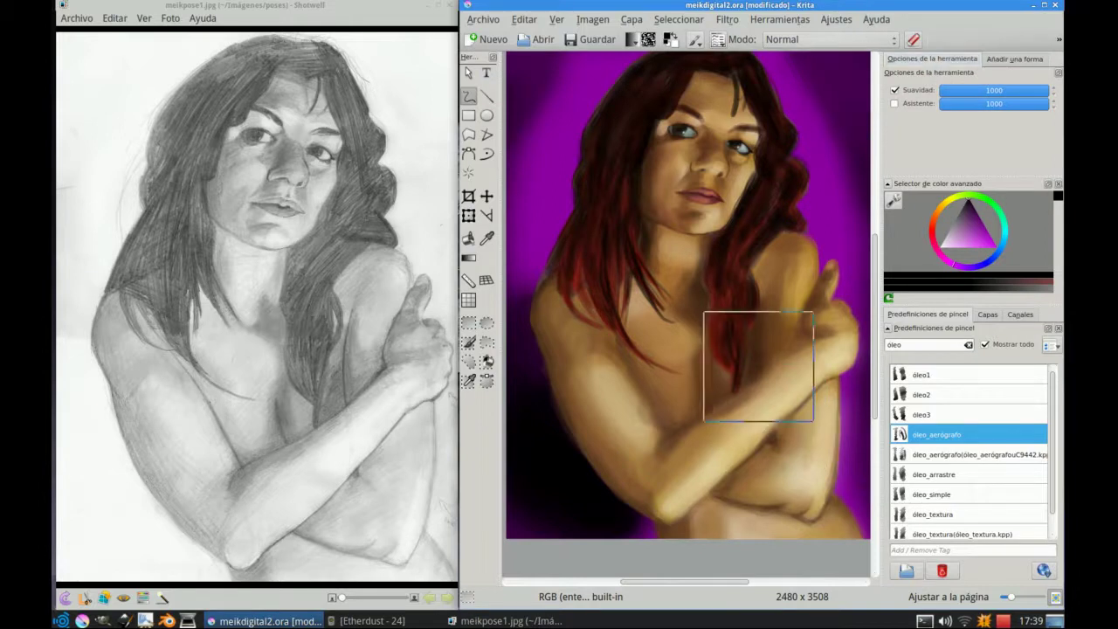
{"action": "scroll", "coordinate": [758, 367], "scroll_direction": "up", "scroll_amount": 2}
{"action": "left_click", "coordinate": [601, 21]}
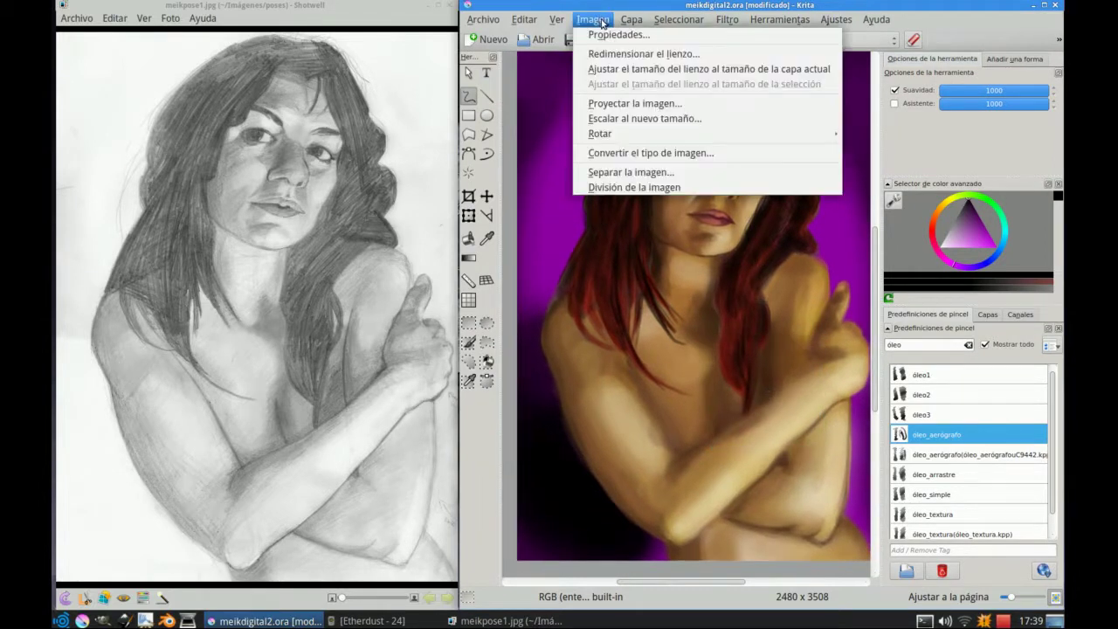
{"action": "left_click", "coordinate": [555, 20]}
{"action": "key", "text": "ctrl+shift+f"}
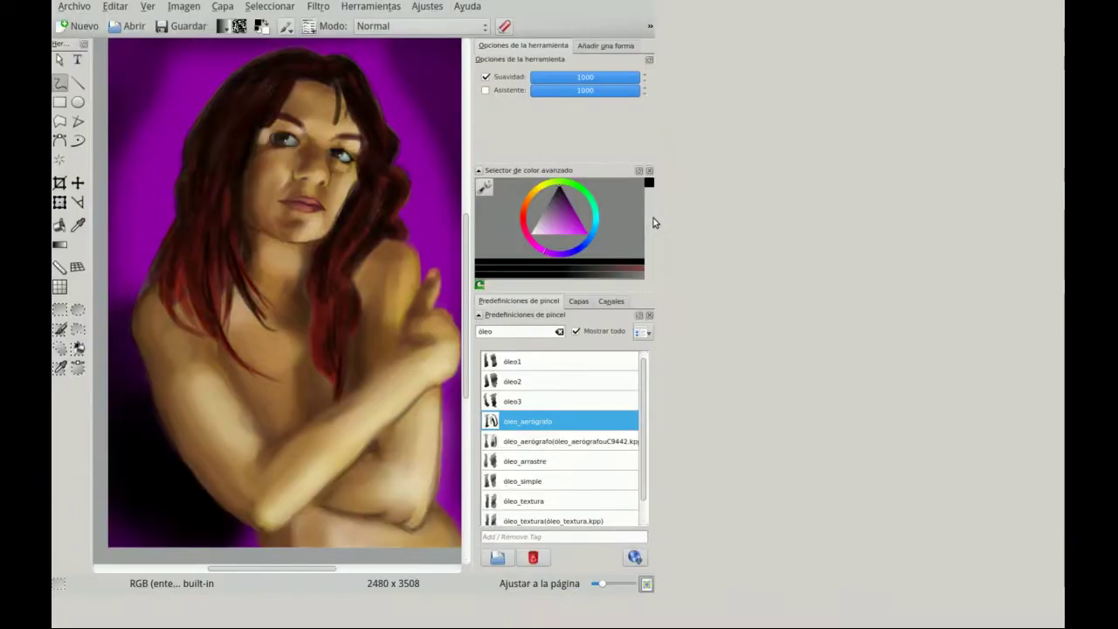
{"action": "key", "text": "ctrl+shift+f"}
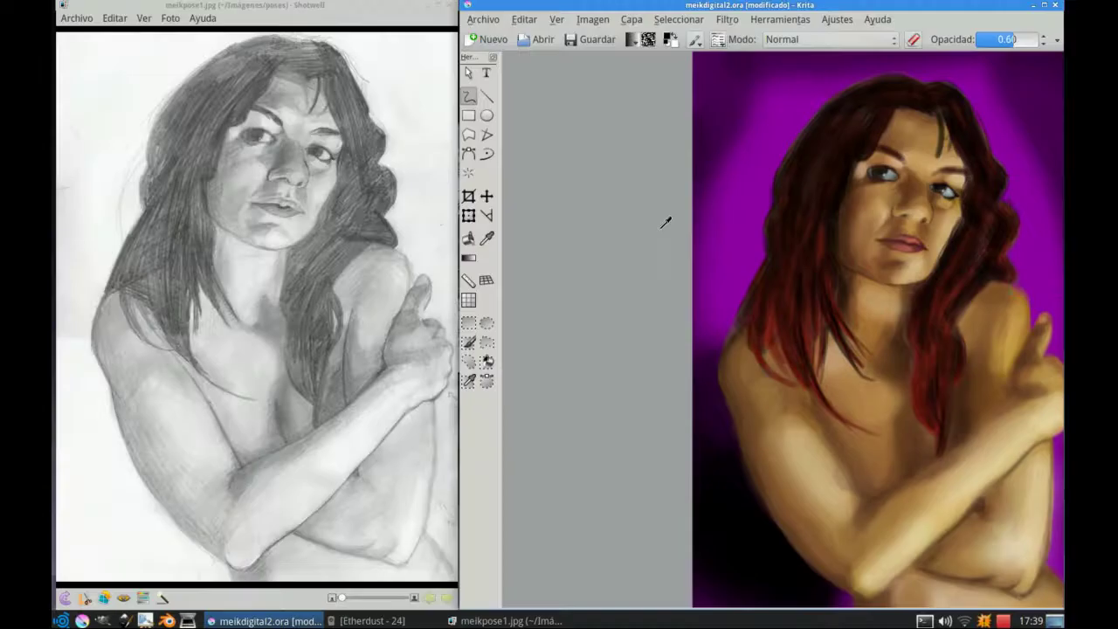
{"action": "left_click", "coordinate": [561, 21]}
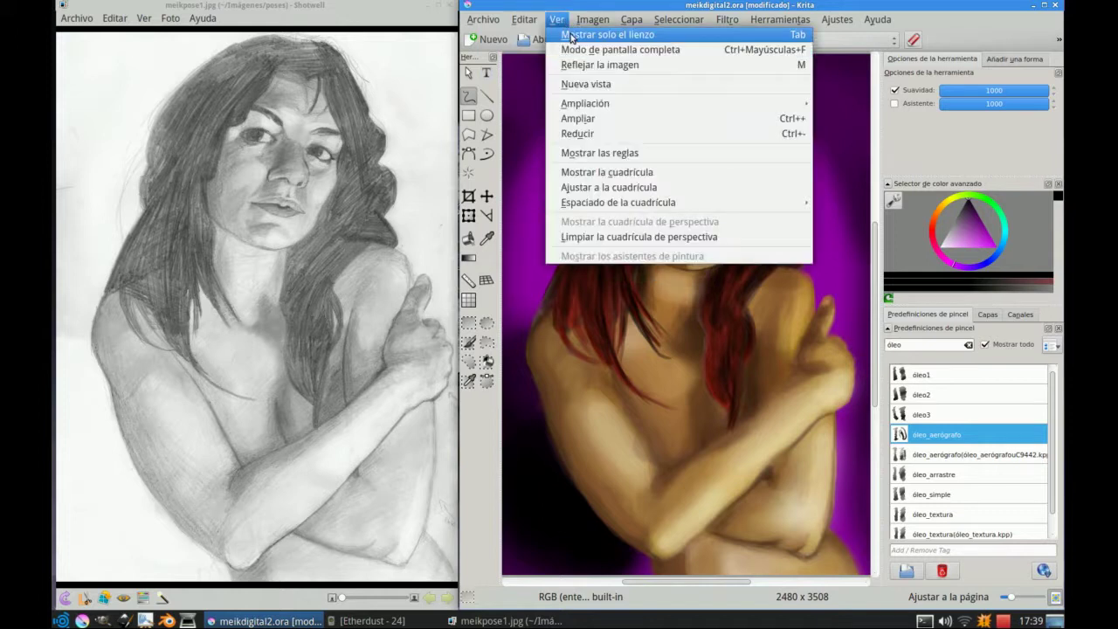
{"action": "left_click", "coordinate": [606, 39]}
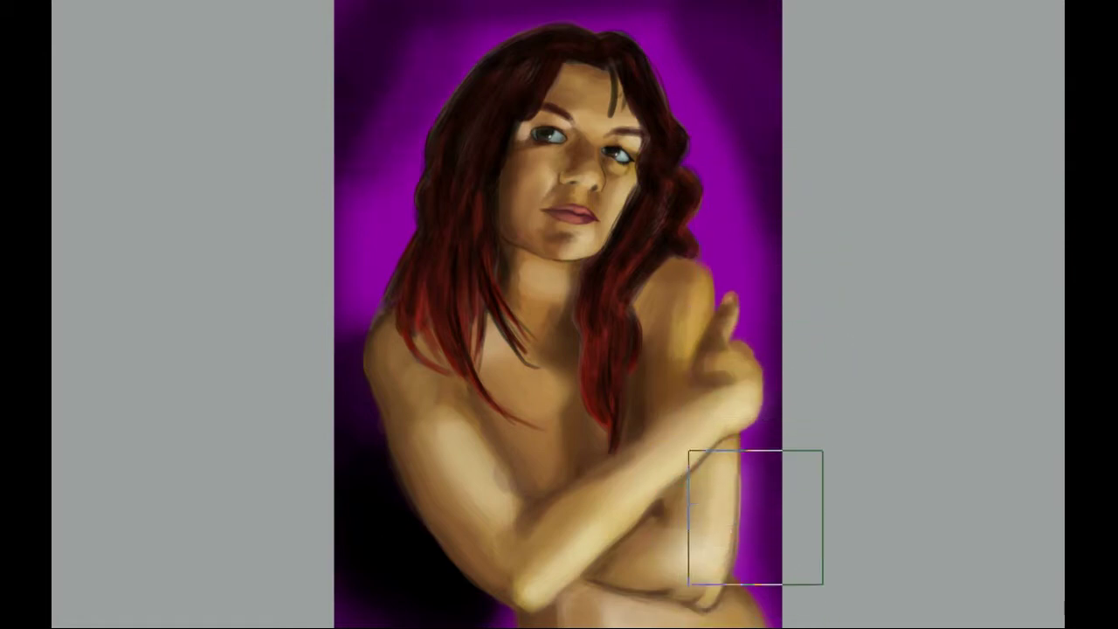
{"action": "key", "text": "bracketleft"}
{"action": "key", "text": "bracketleft"}
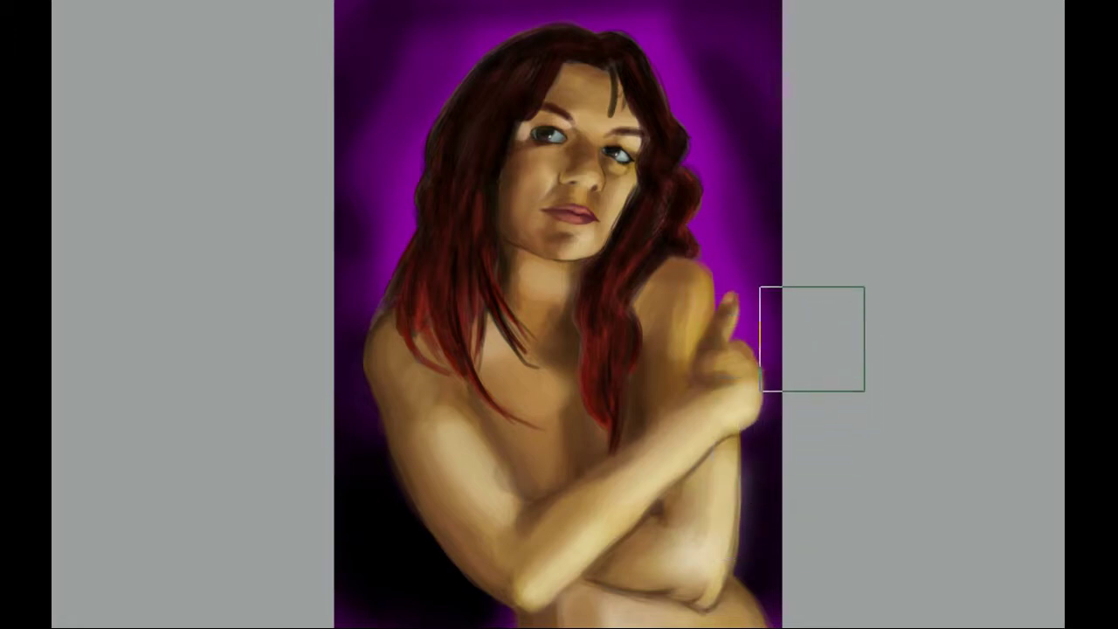
{"action": "key", "text": "Tab"}
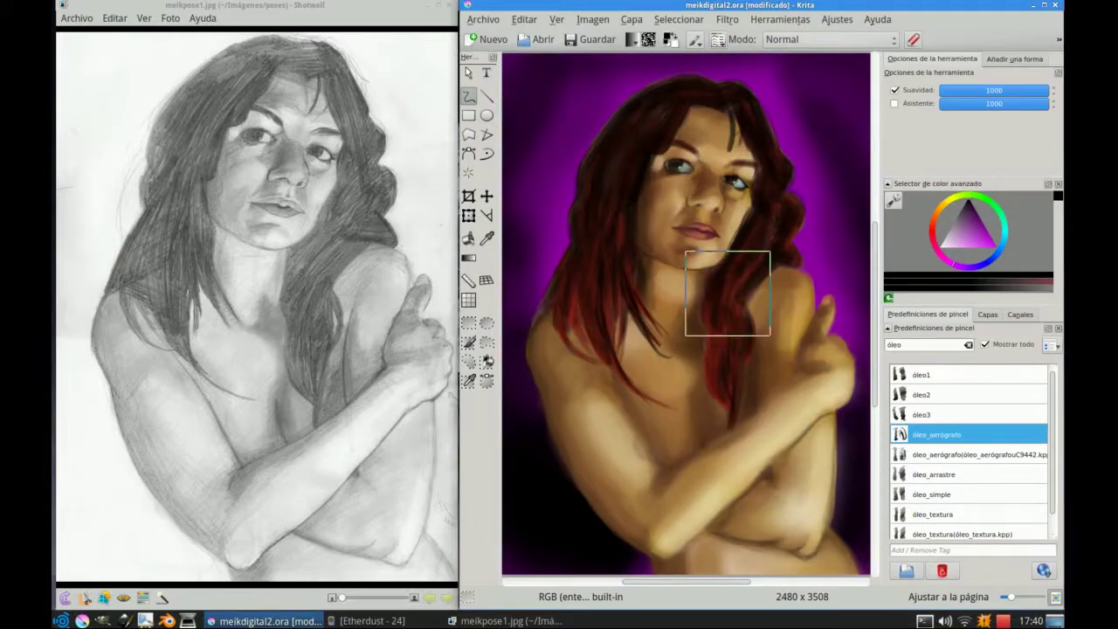
Step: Enlarge the brush and pan the painting slightly up and to the right
{"action": "key", "text": "bracketright"}
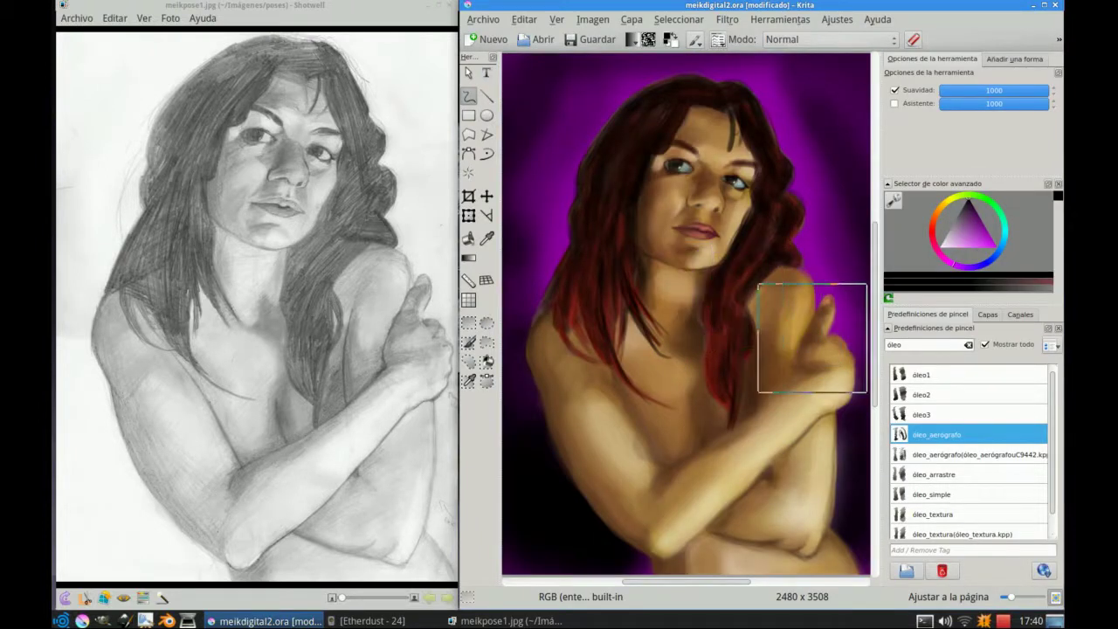
{"action": "left_click", "coordinate": [1060, 42]}
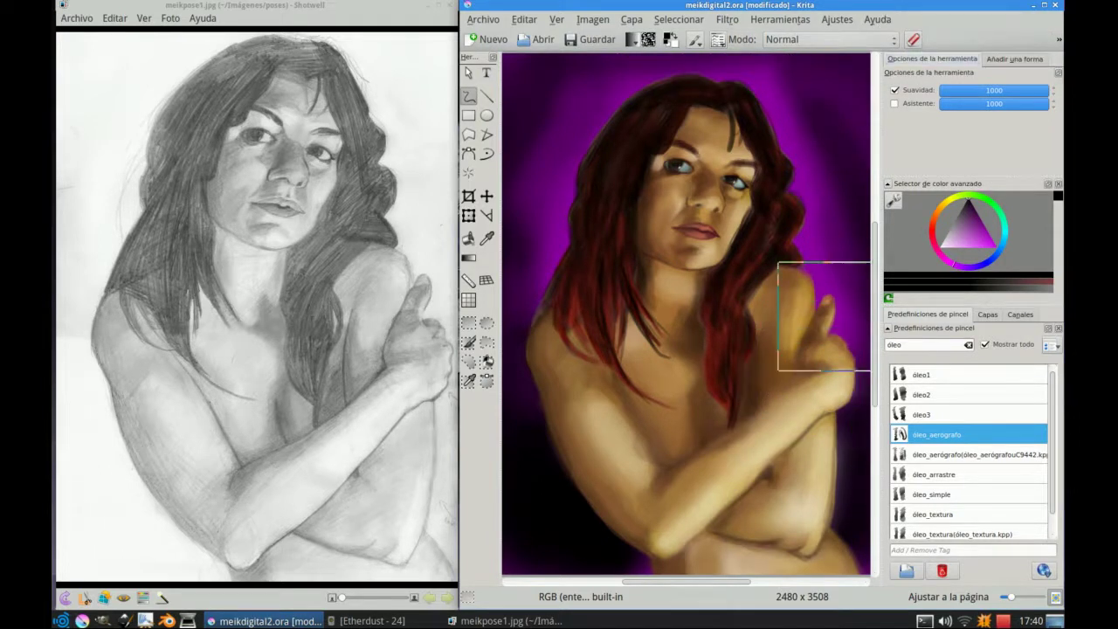
{"action": "mouse_move", "coordinate": [841, 328]}
{"action": "left_mouse_down"}
{"action": "mouse_move", "coordinate": [856, 311]}
{"action": "mouse_move", "coordinate": [811, 313]}
{"action": "left_mouse_up"}
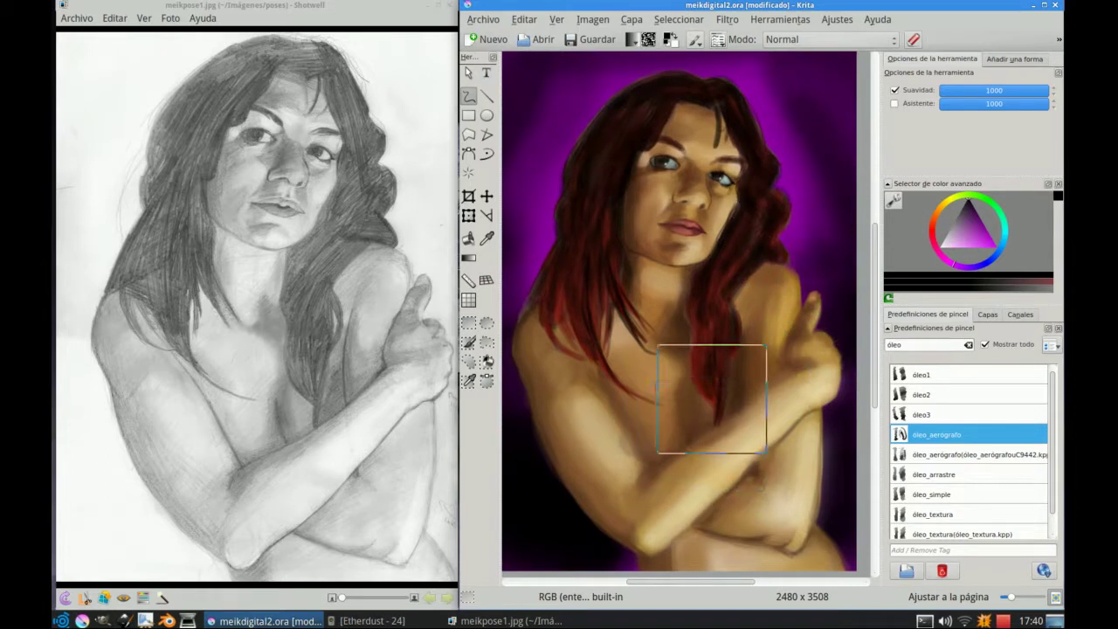
{"action": "left_click_drag", "start_coordinate": [703, 384], "coordinate": [739, 393]}
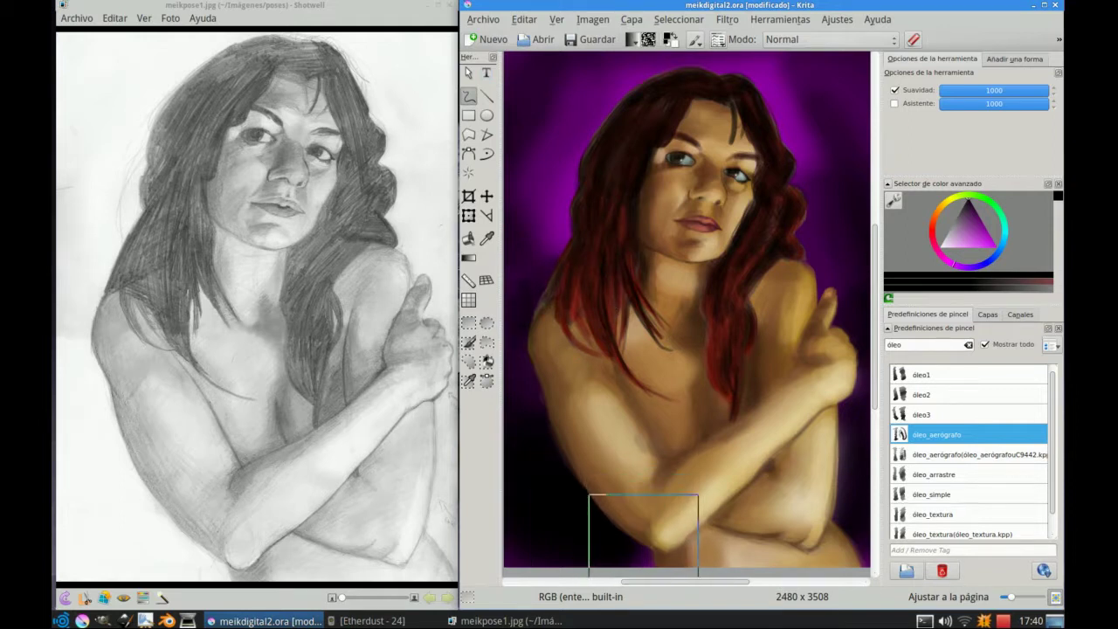
Step: Zoom around the portrait and reset the canvas rotation to upright with key 5
{"action": "scroll", "coordinate": [636, 476], "scroll_direction": "down", "scroll_amount": 2}
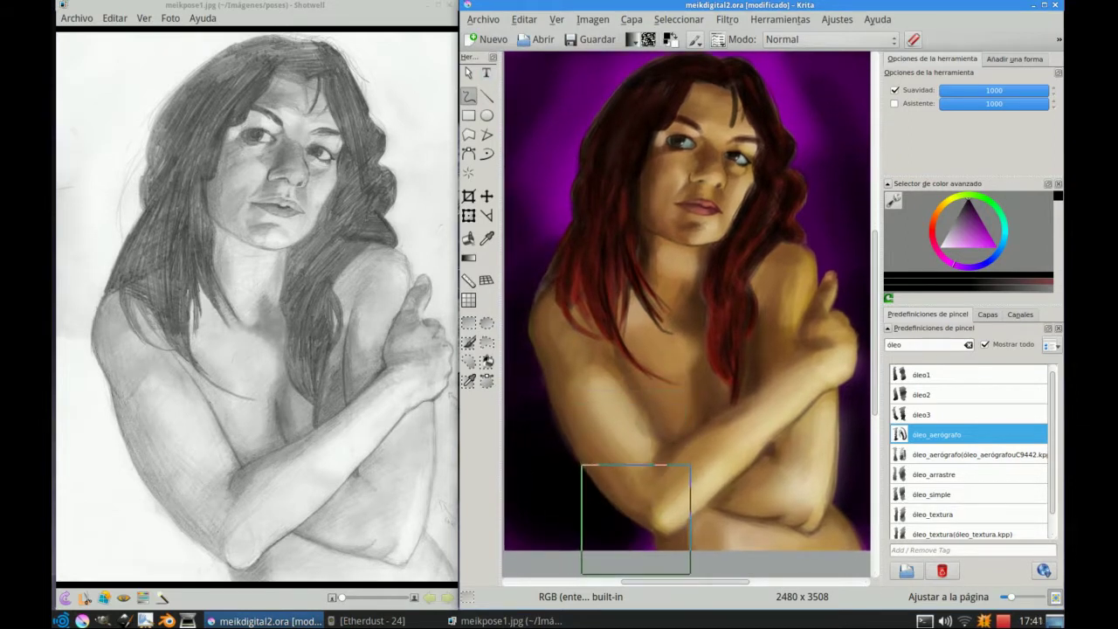
{"action": "scroll", "coordinate": [668, 388], "scroll_direction": "down", "scroll_amount": 2}
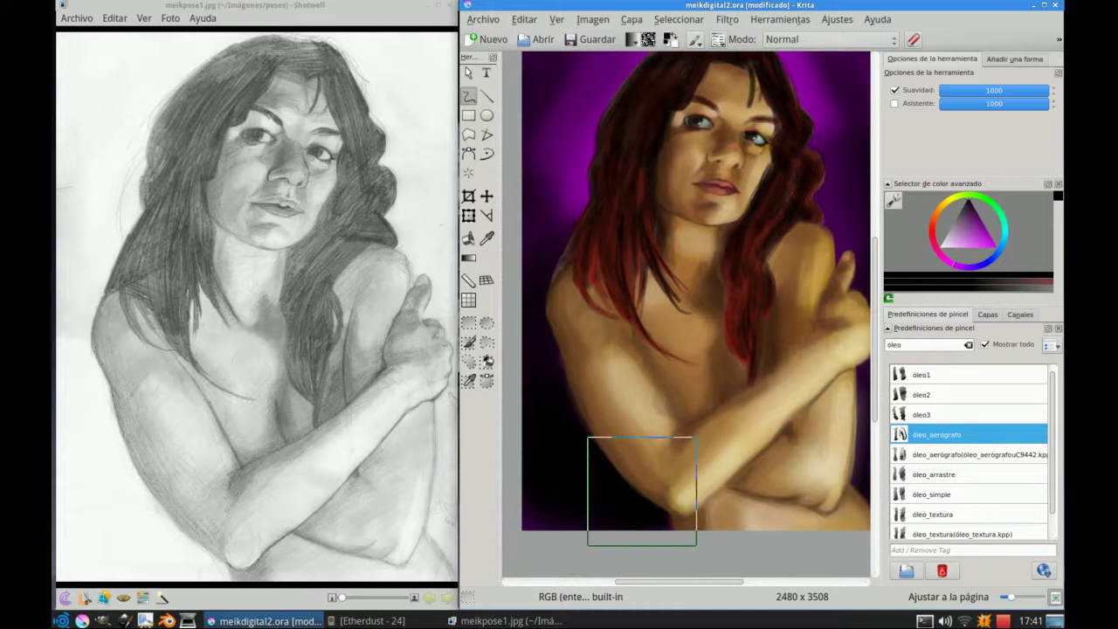
{"action": "scroll", "coordinate": [586, 436], "scroll_direction": "up", "scroll_amount": 1}
{"action": "scroll", "coordinate": [612, 360], "scroll_direction": "up", "scroll_amount": 3}
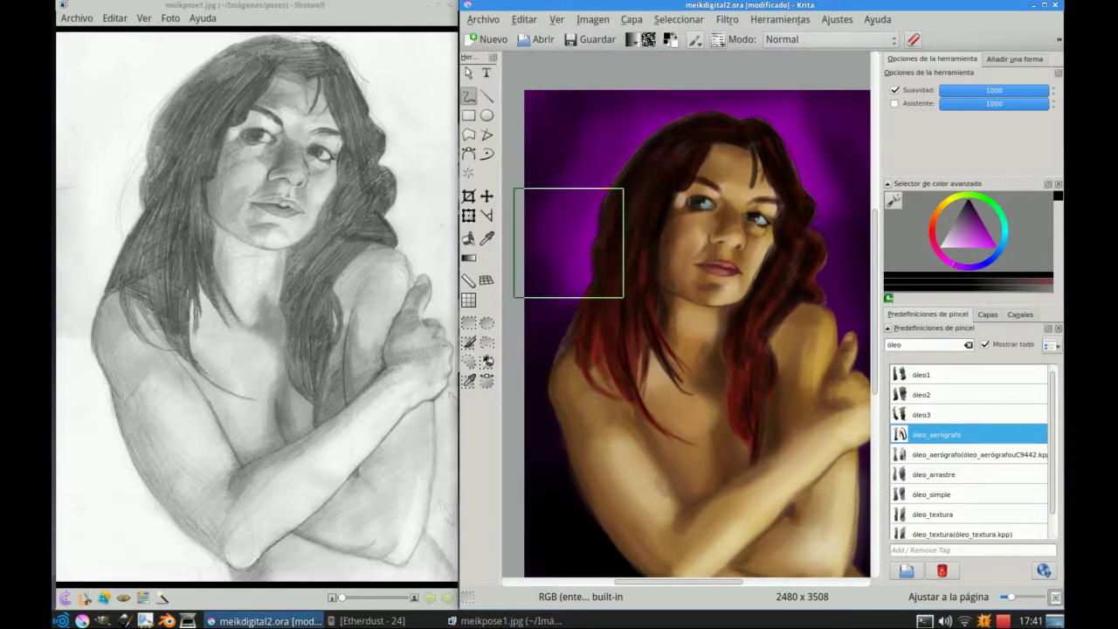
{"action": "scroll", "coordinate": [604, 189], "scroll_direction": "up", "scroll_amount": 1}
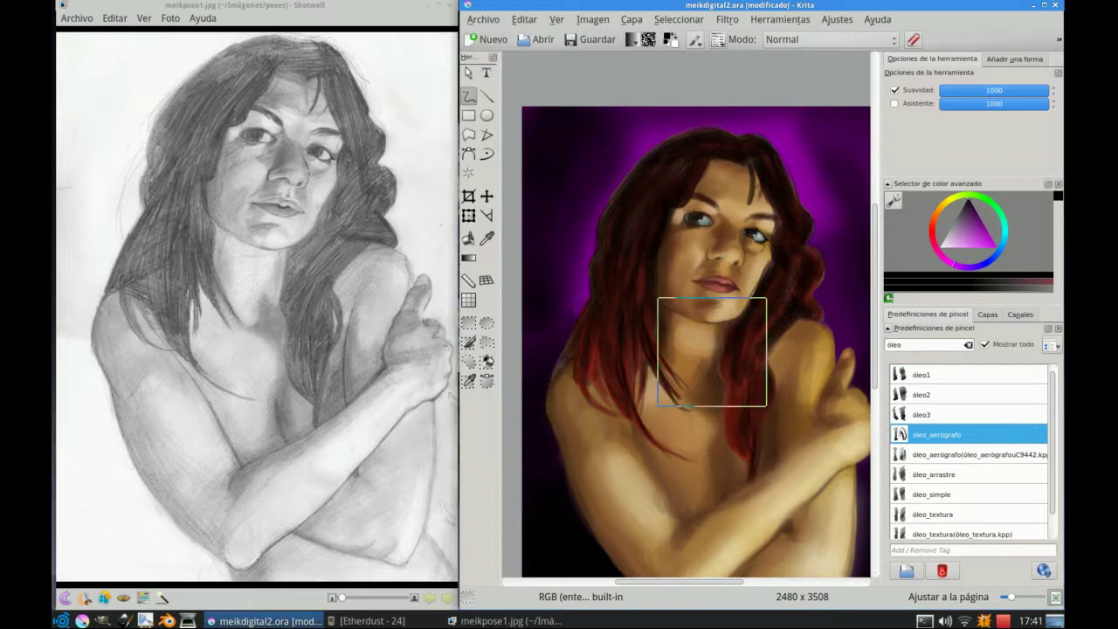
{"action": "scroll", "coordinate": [711, 350], "scroll_direction": "down", "scroll_amount": 2}
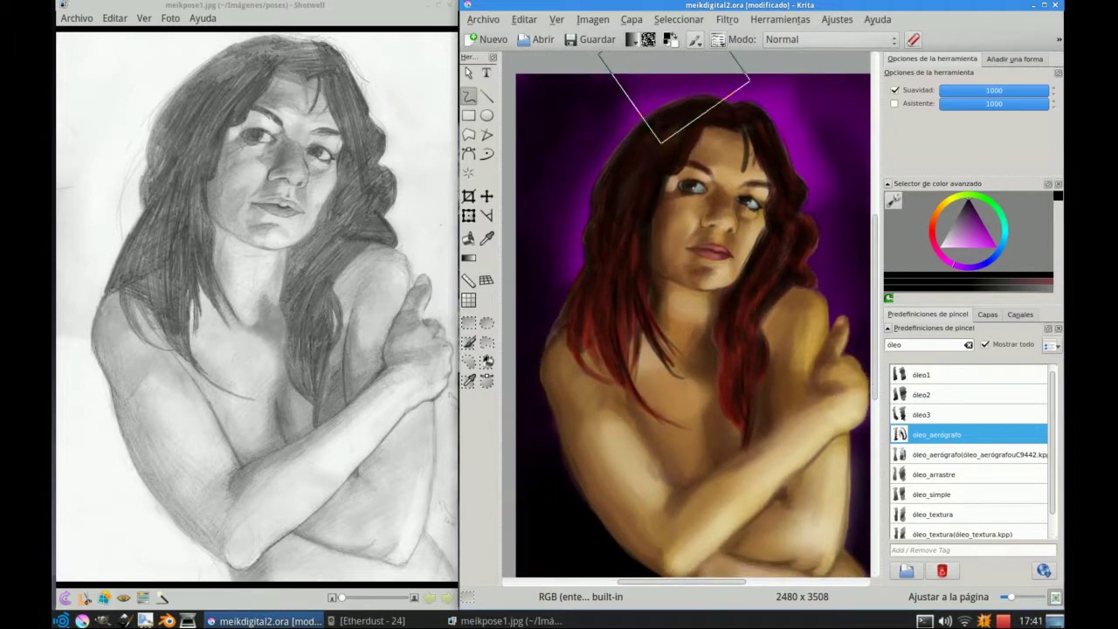
{"action": "scroll", "coordinate": [742, 96], "scroll_direction": "up", "scroll_amount": 2}
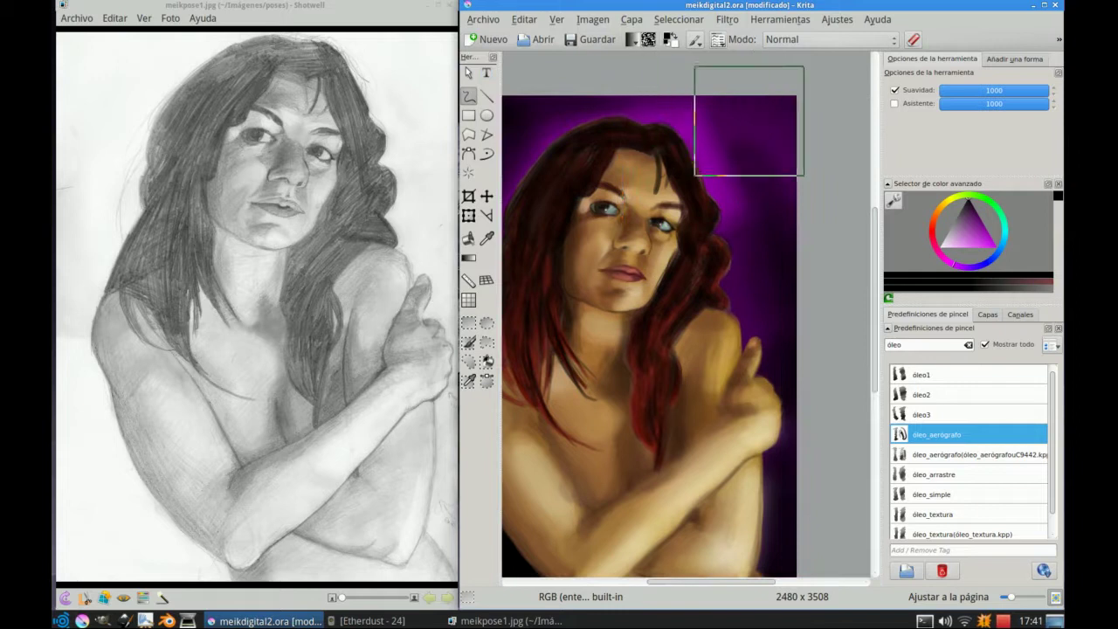
{"action": "left_click_drag", "start_coordinate": [725, 112], "coordinate": [752, 76]}
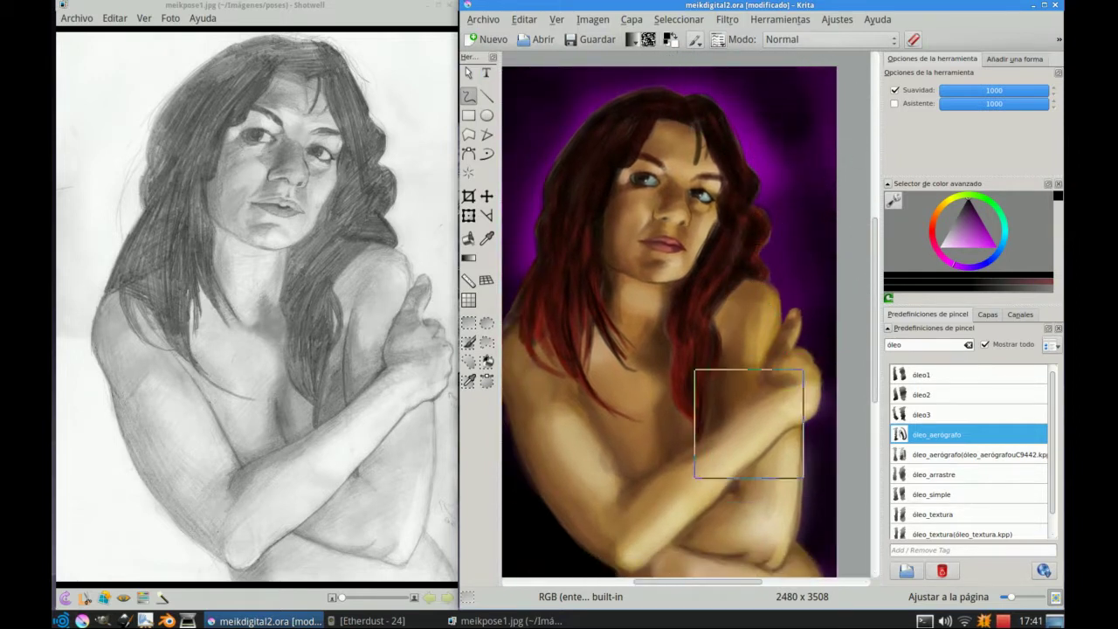
{"action": "key", "text": "5"}
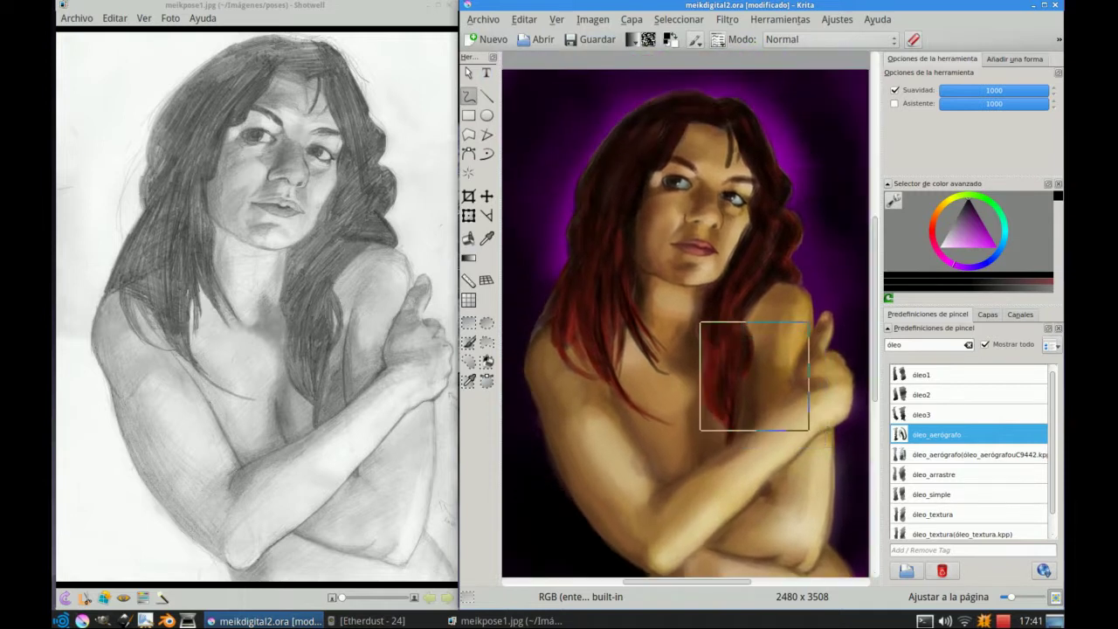
{"action": "left_click_drag", "start_coordinate": [757, 376], "coordinate": [772, 365]}
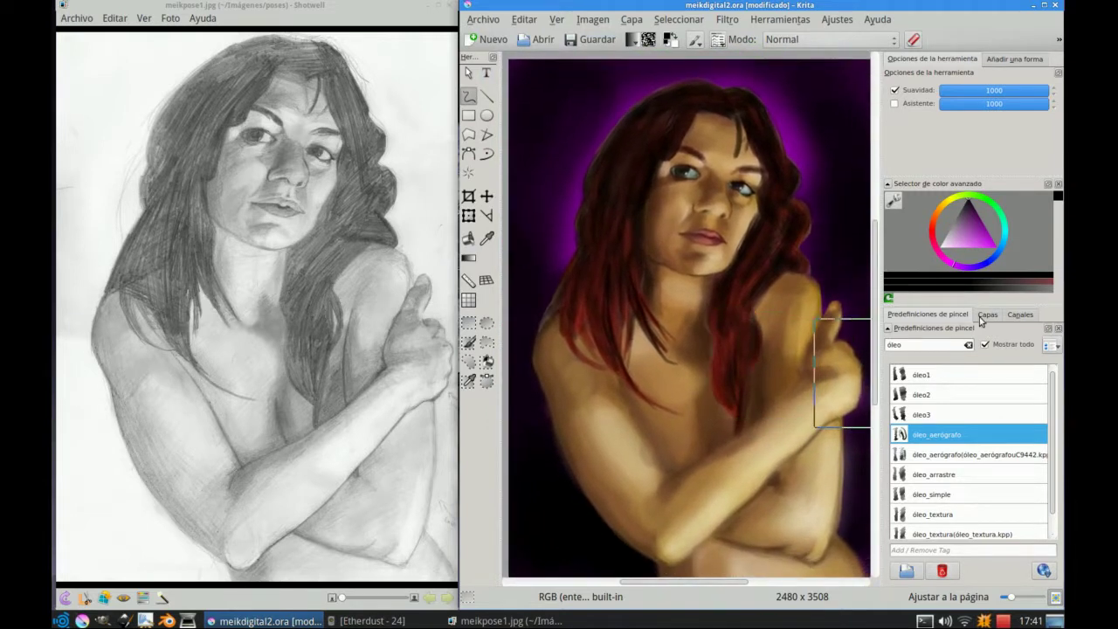
Step: Select the piel layer and pick a warm skin orange as the paint colour
{"action": "left_click", "coordinate": [985, 316]}
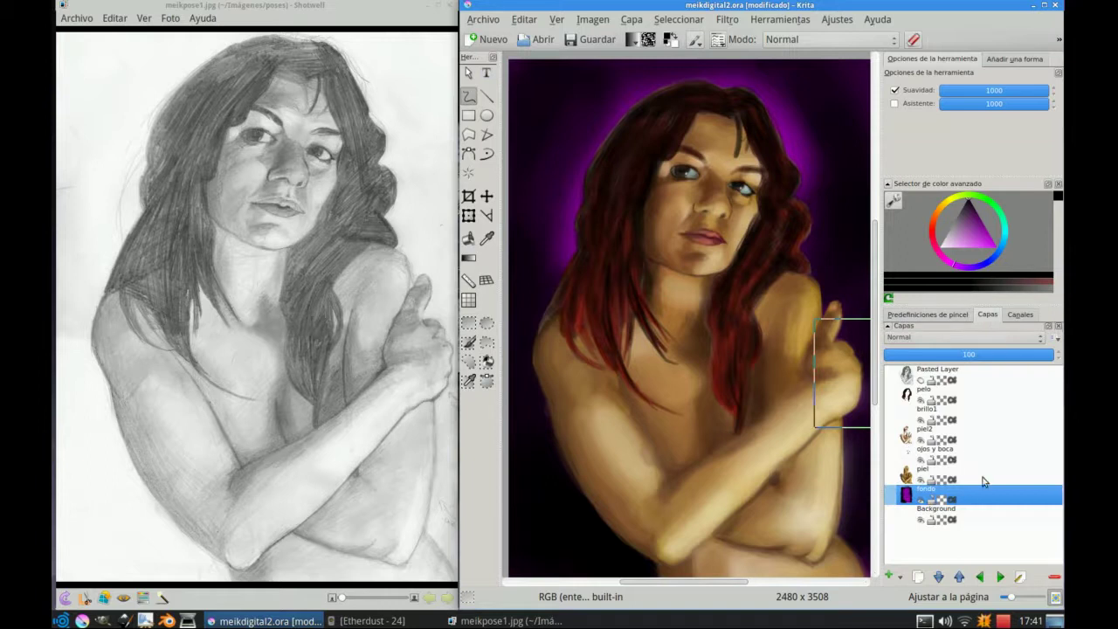
{"action": "left_click", "coordinate": [982, 480]}
{"action": "left_click", "coordinate": [931, 315]}
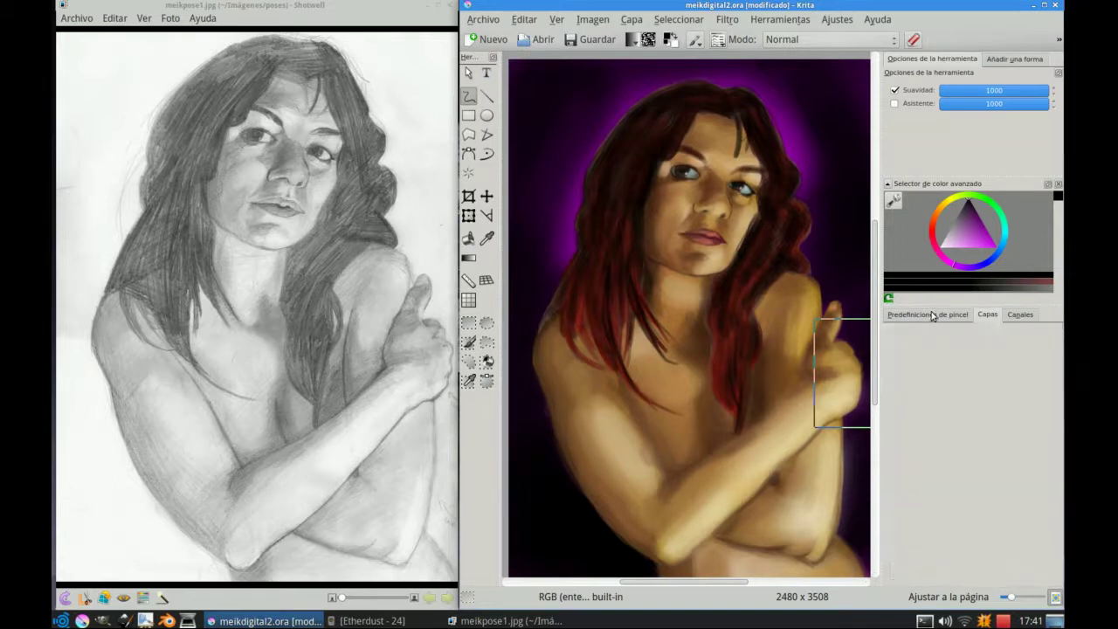
{"action": "left_click", "coordinate": [601, 492], "text": "ctrl"}
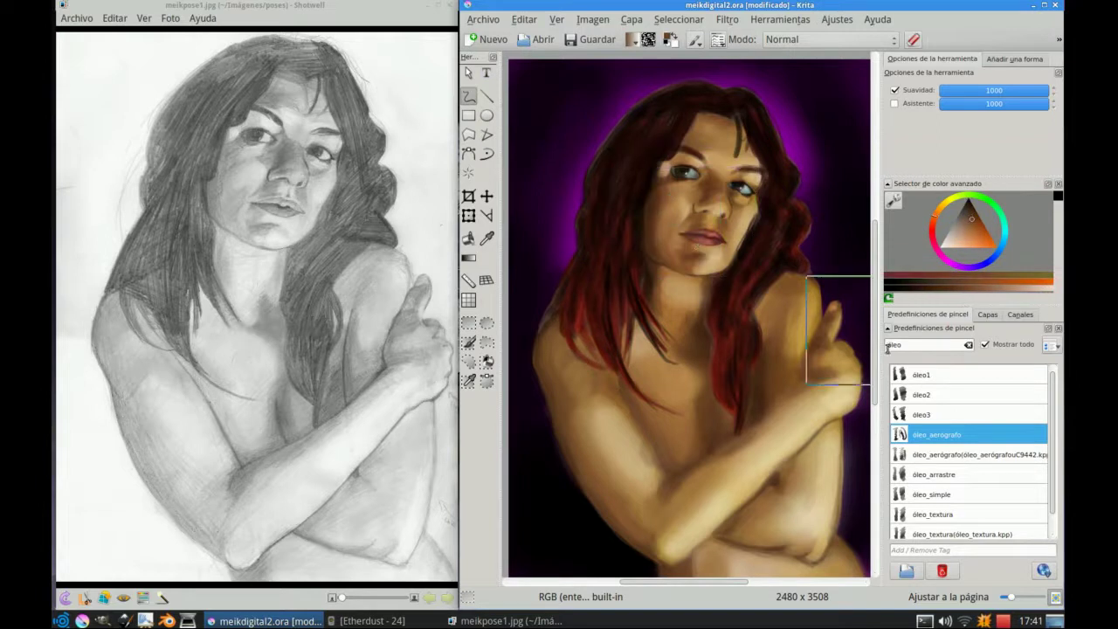
Step: Load the óleo_arrastre blending preset and darken the skin colour slightly
{"action": "left_click", "coordinate": [955, 516]}
{"action": "left_click", "coordinate": [950, 476]}
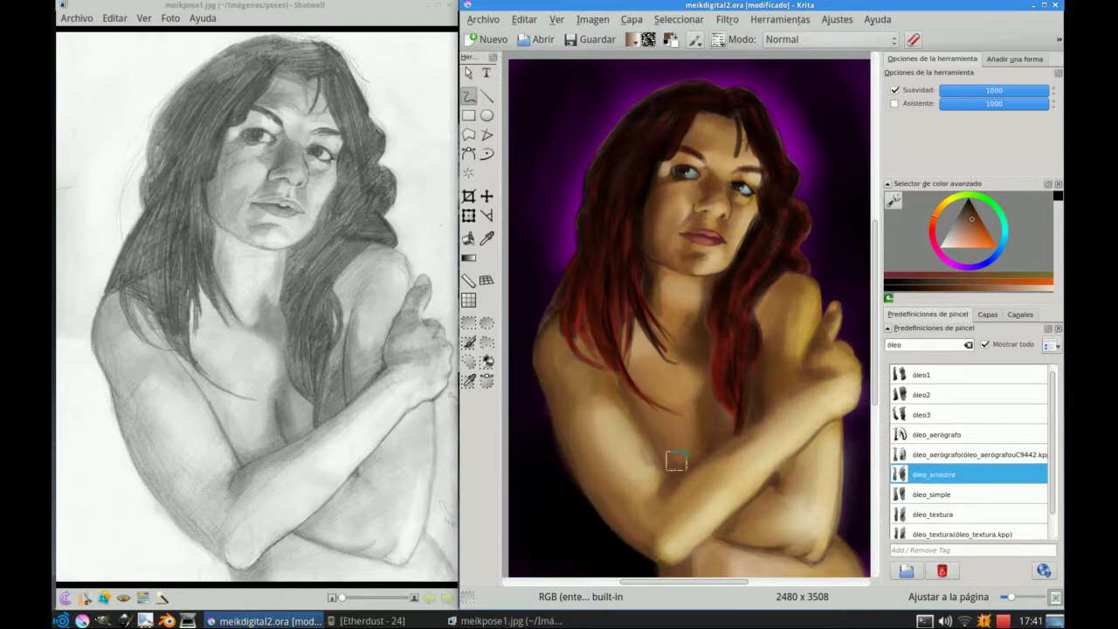
{"action": "left_click", "coordinate": [1059, 41]}
{"action": "left_click", "coordinate": [666, 191], "text": "ctrl"}
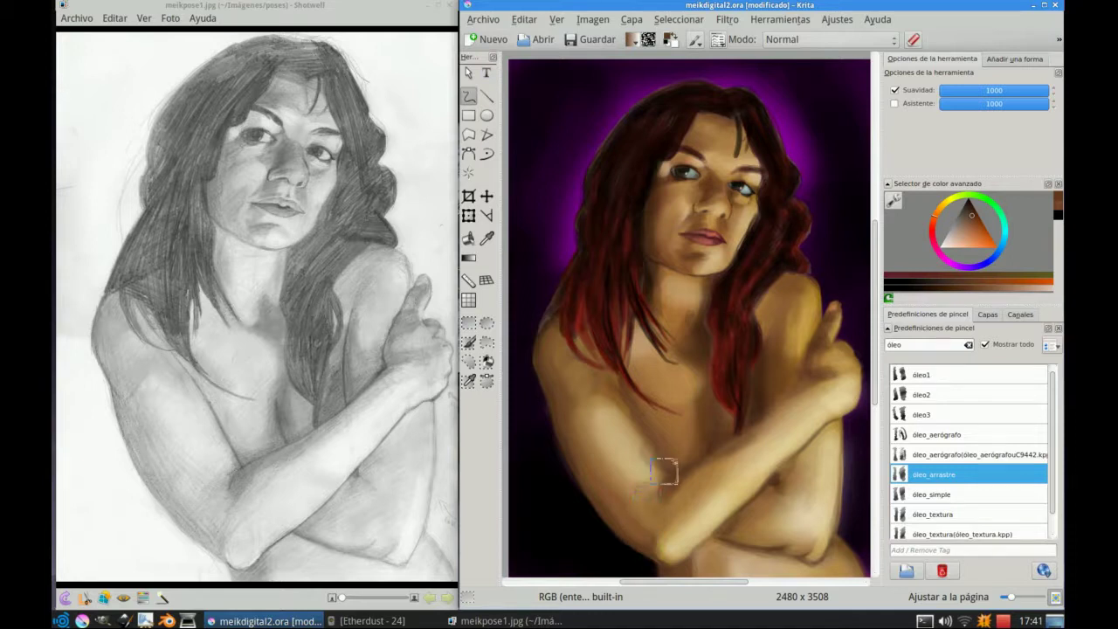
Step: Select the piel2 layer and adjust the brush size with [ and ]
{"action": "left_click", "coordinate": [986, 314]}
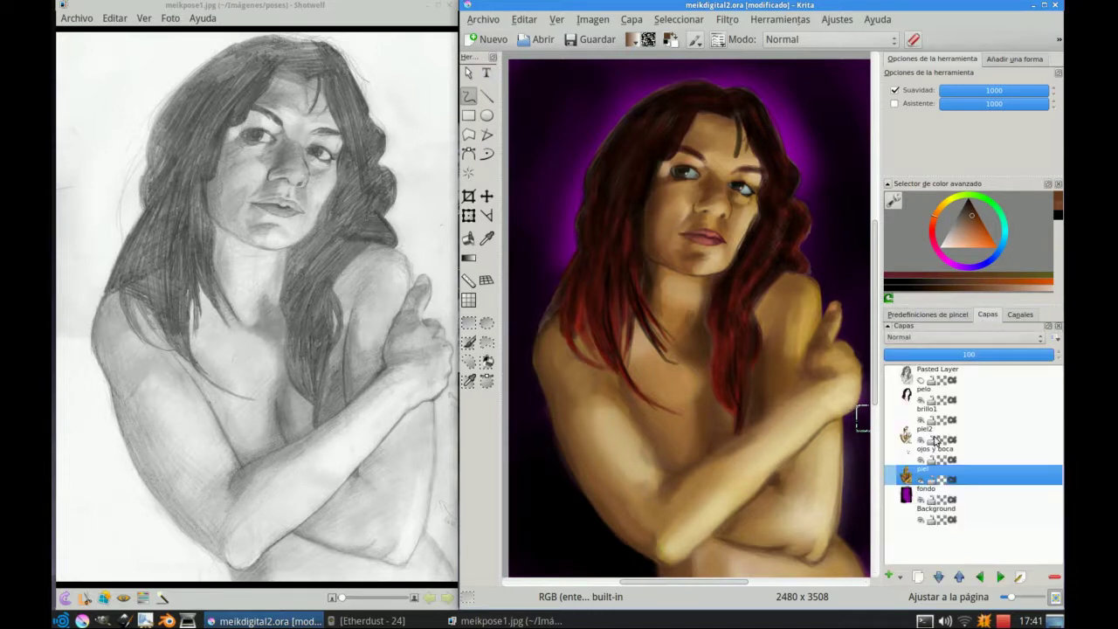
{"action": "left_click", "coordinate": [980, 436]}
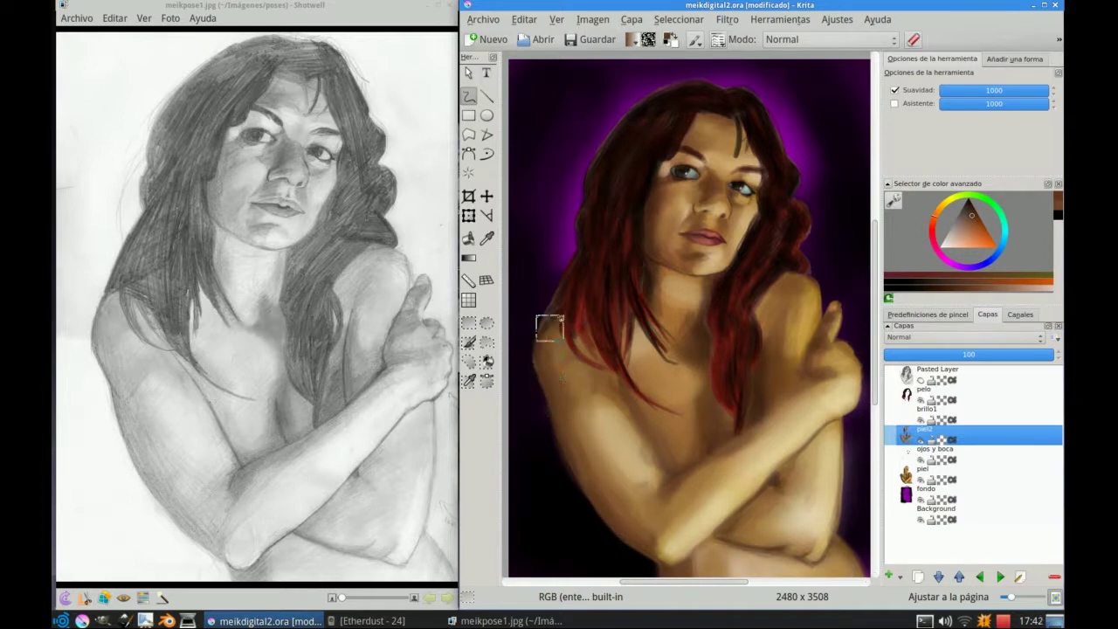
{"action": "key", "text": "bracketright"}
{"action": "key", "text": "bracketright"}
{"action": "key", "text": "bracketright"}
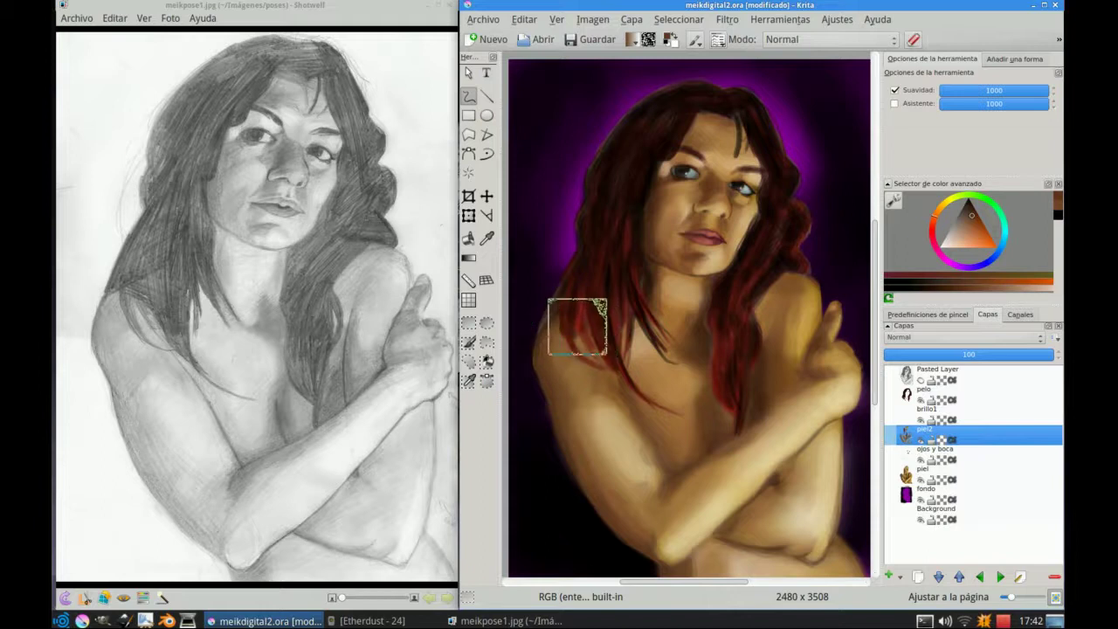
{"action": "key", "text": "bracketleft"}
{"action": "key", "text": "bracketleft"}
{"action": "key", "text": "bracketleft"}
{"action": "key", "text": "bracketleft"}
{"action": "key", "text": "bracketright"}
{"action": "key", "text": "bracketright"}
{"action": "key", "text": "bracketright"}
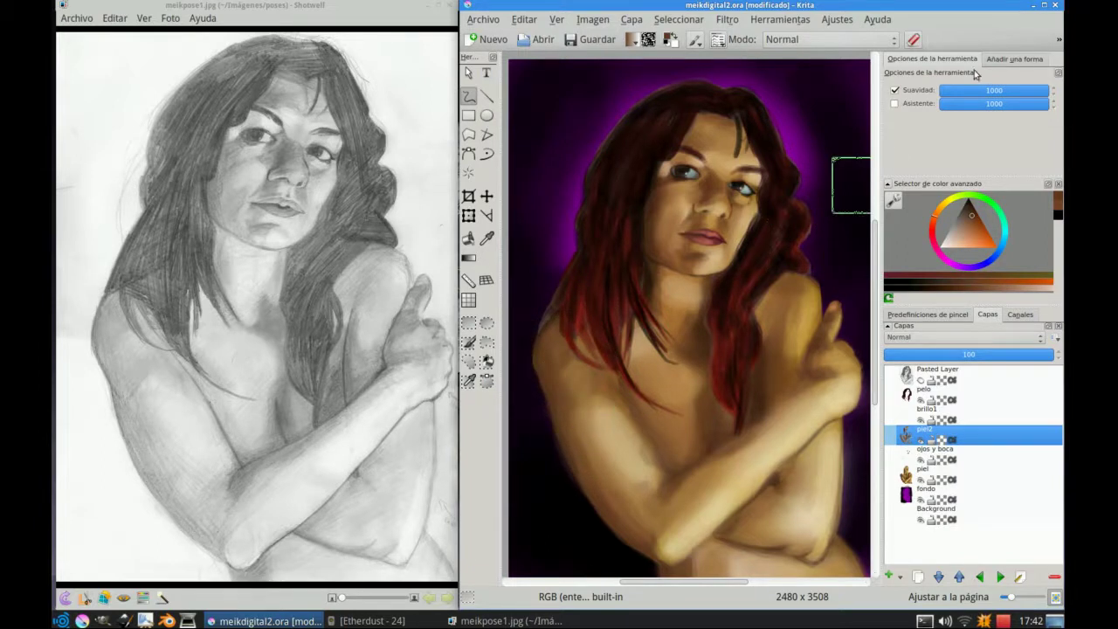
{"action": "left_click", "coordinate": [1057, 42]}
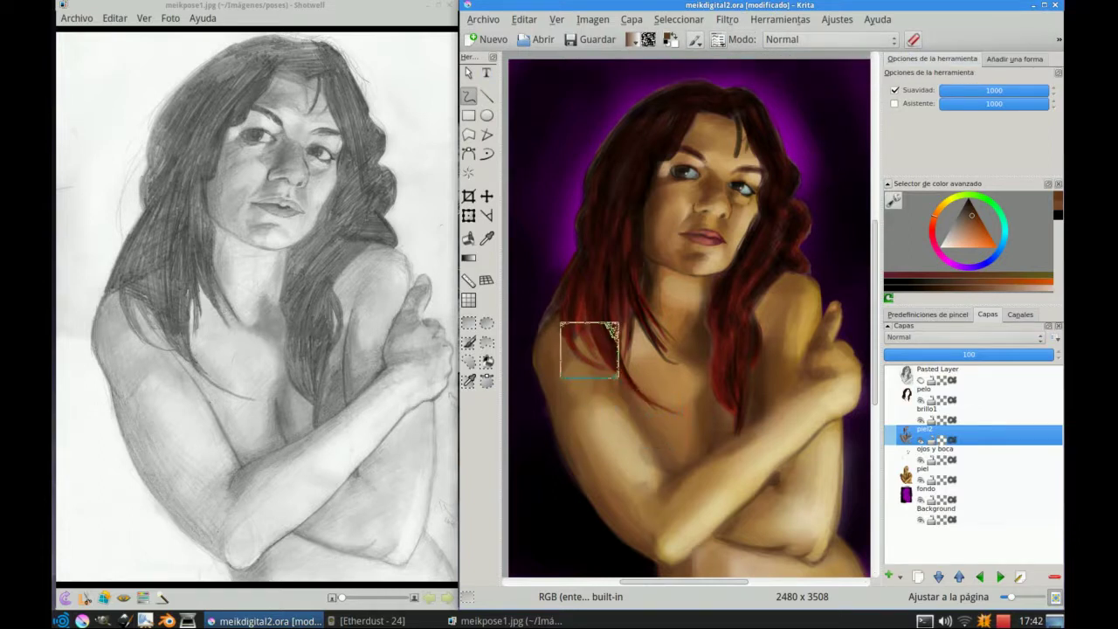
{"action": "key", "text": "bracketleft"}
{"action": "key", "text": "bracketleft"}
{"action": "key", "text": "bracketleft"}
{"action": "key", "text": "bracketright"}
{"action": "key", "text": "bracketright"}
{"action": "key", "text": "bracketright"}
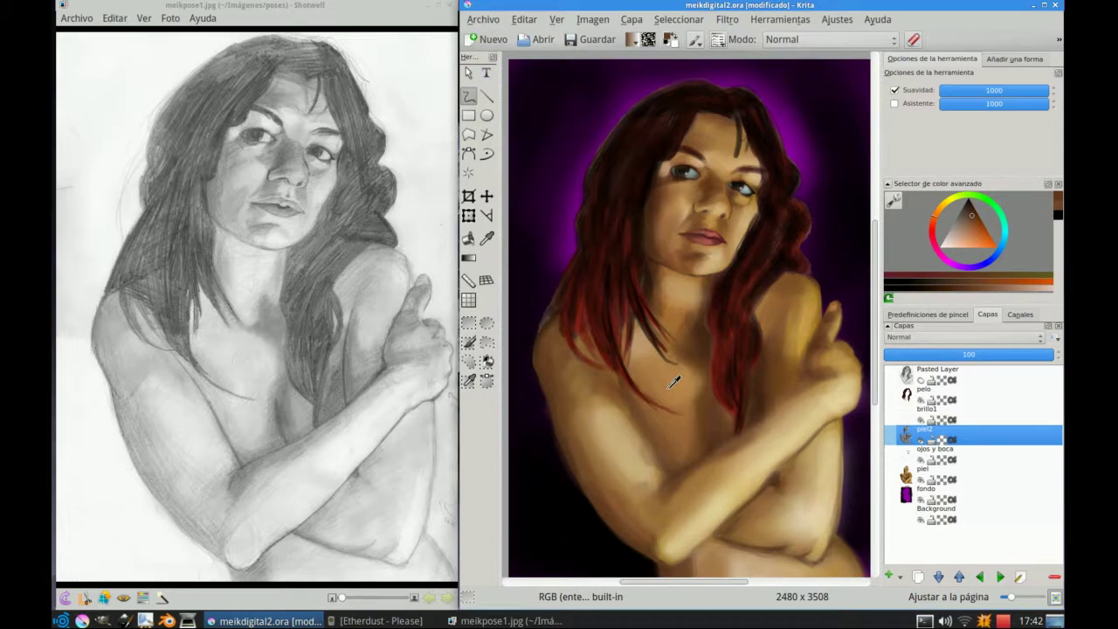
Step: Sample a light tan and blend the skin on the chest and lower forearm
{"action": "left_click", "coordinate": [670, 388], "text": "ctrl"}
{"action": "left_click_drag", "start_coordinate": [681, 430], "coordinate": [668, 426]}
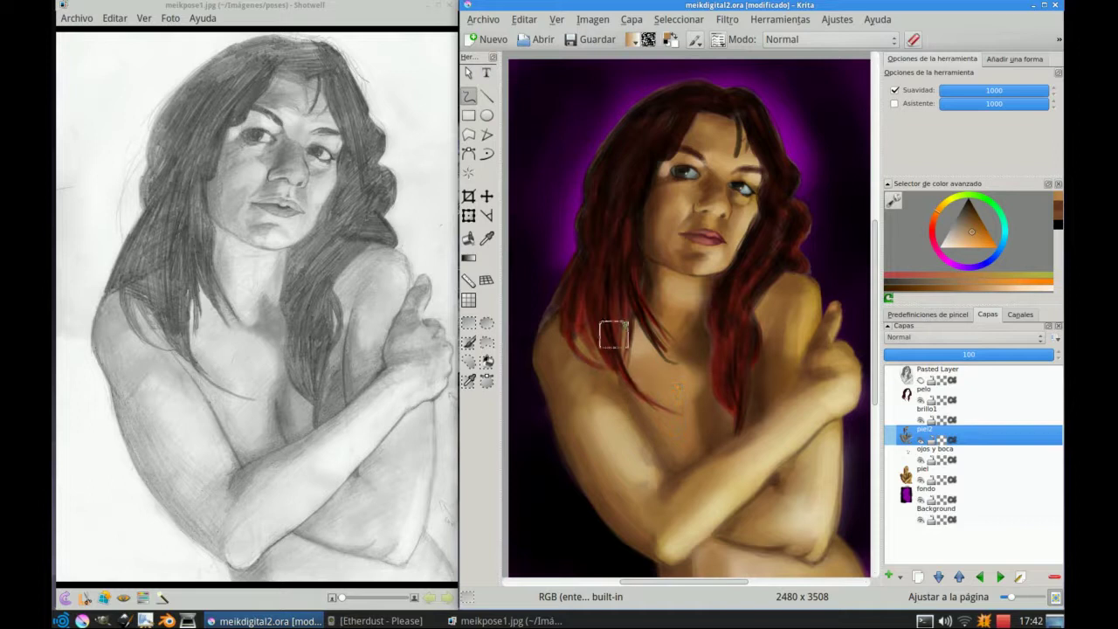
{"action": "left_click_drag", "start_coordinate": [613, 335], "coordinate": [601, 418]}
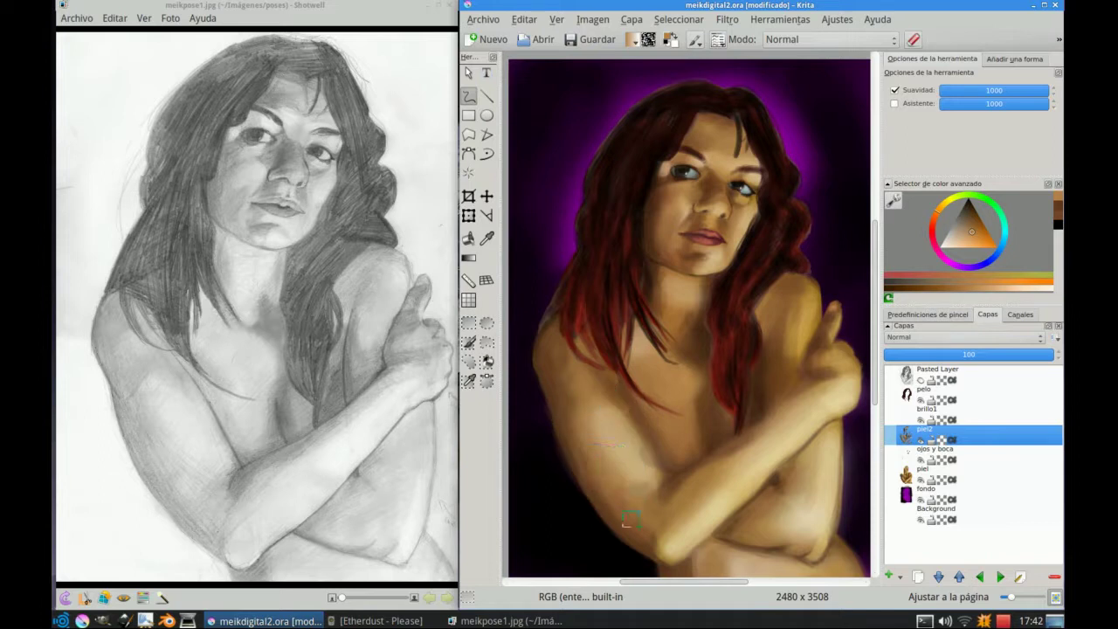
{"action": "left_click_drag", "start_coordinate": [631, 519], "coordinate": [668, 500]}
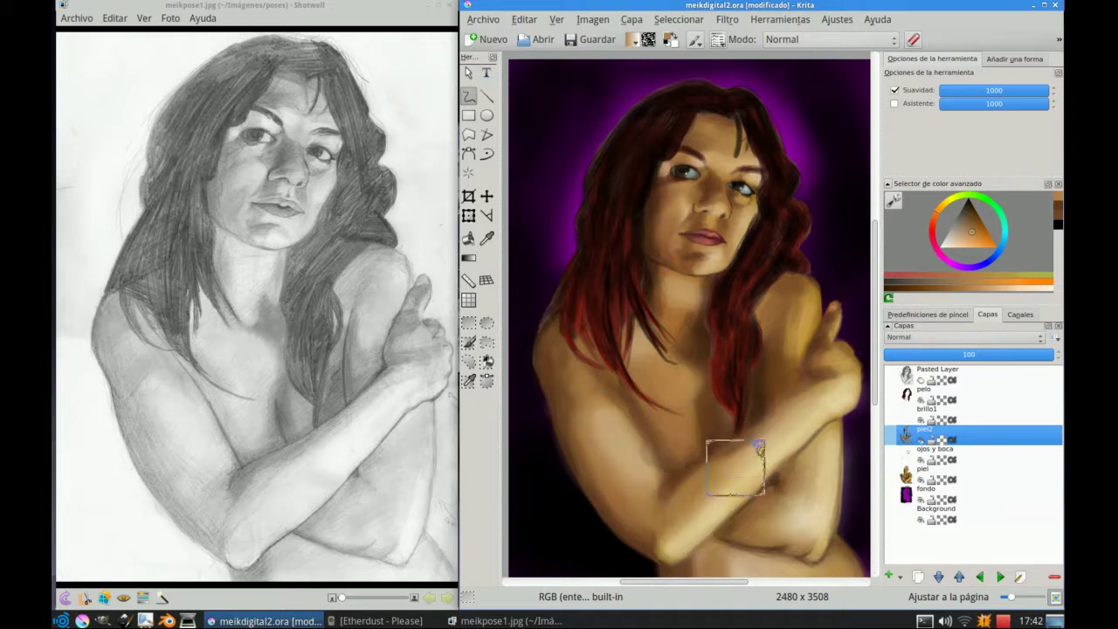
Step: Shade the arm with sampled yellowish-brown, orange-brown and dark hair-red tones
{"action": "left_click", "coordinate": [725, 507], "text": "ctrl"}
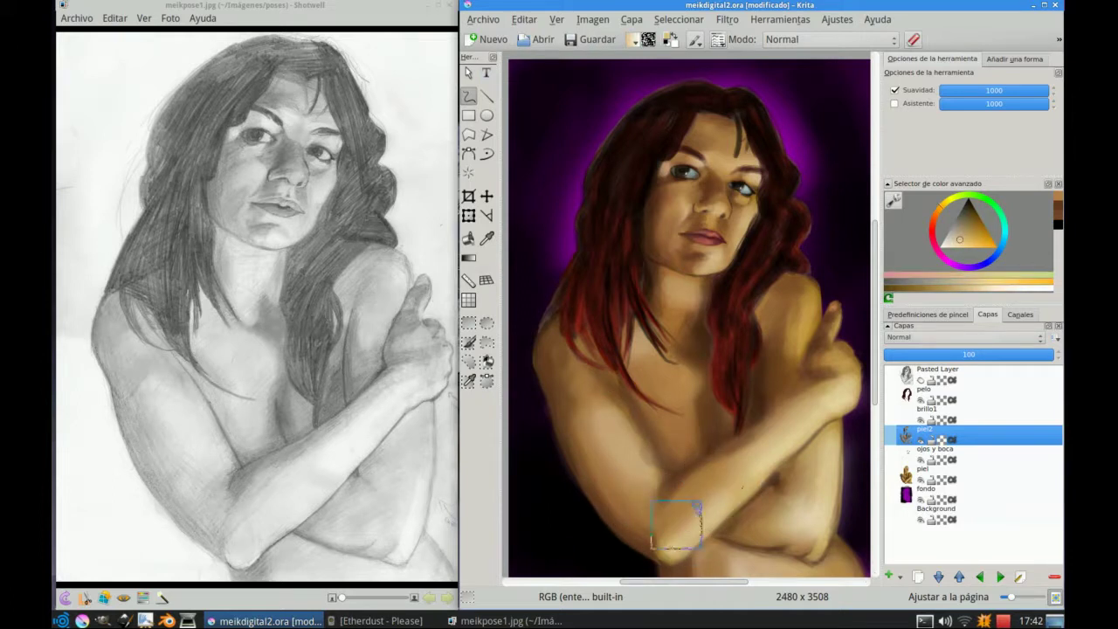
{"action": "key", "text": "bracketright"}
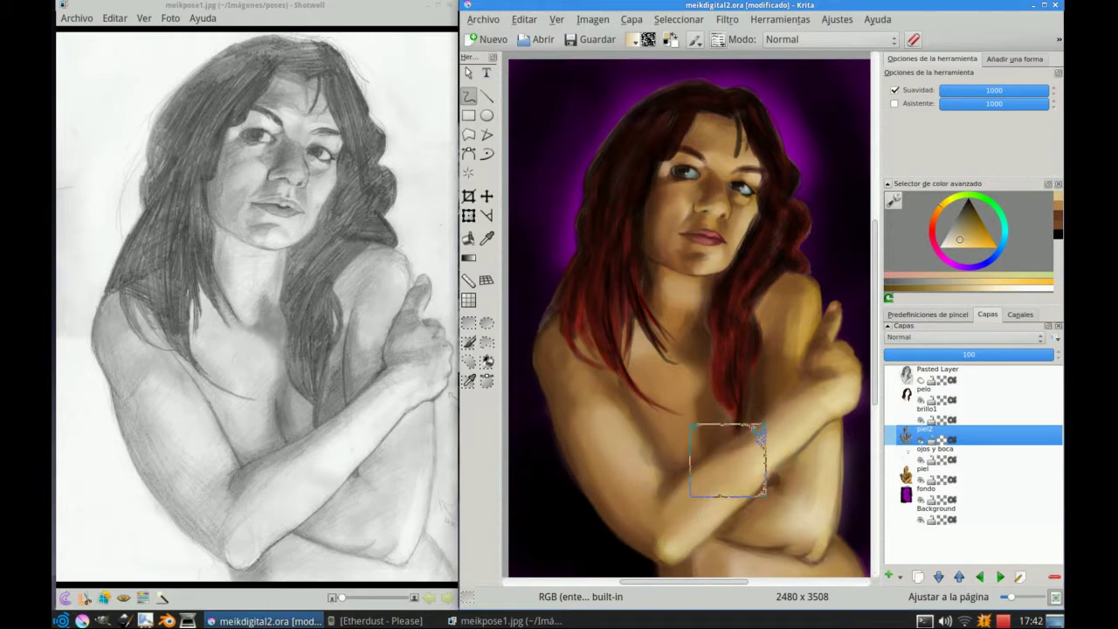
{"action": "left_click_drag", "start_coordinate": [759, 421], "coordinate": [821, 350]}
{"action": "left_click", "coordinate": [815, 365], "text": "ctrl"}
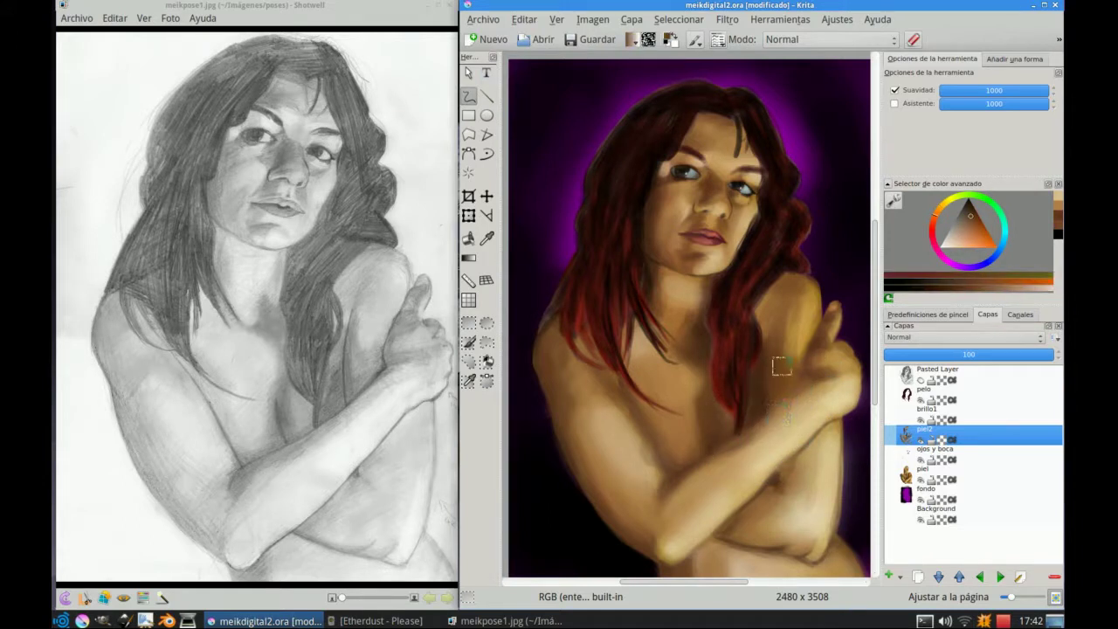
{"action": "left_click_drag", "start_coordinate": [811, 370], "coordinate": [806, 377]}
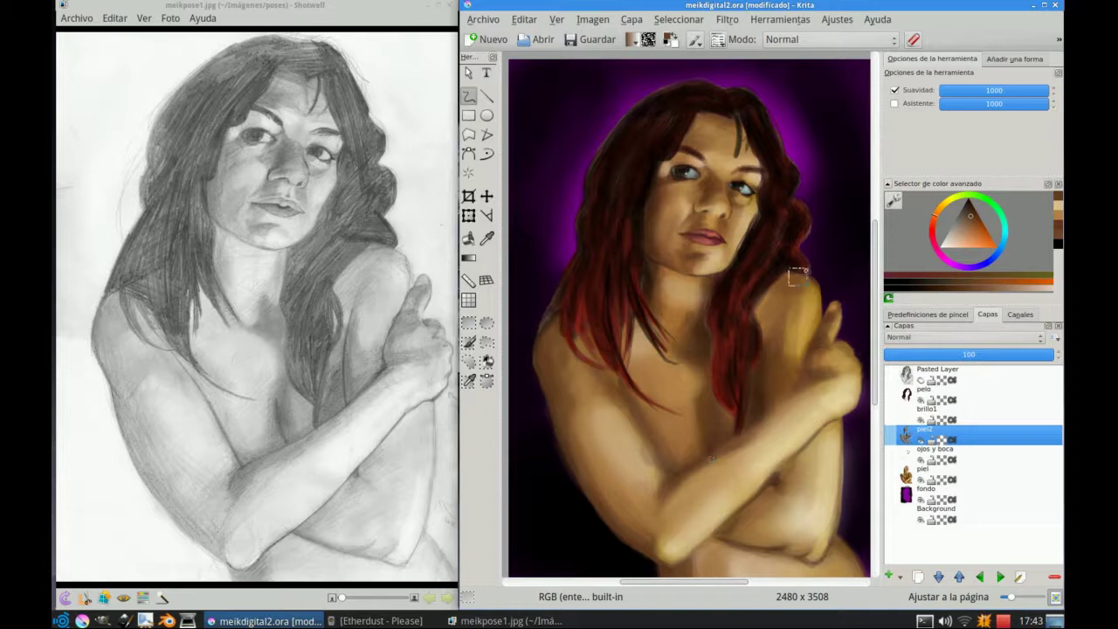
{"action": "left_click", "coordinate": [758, 241], "text": "ctrl"}
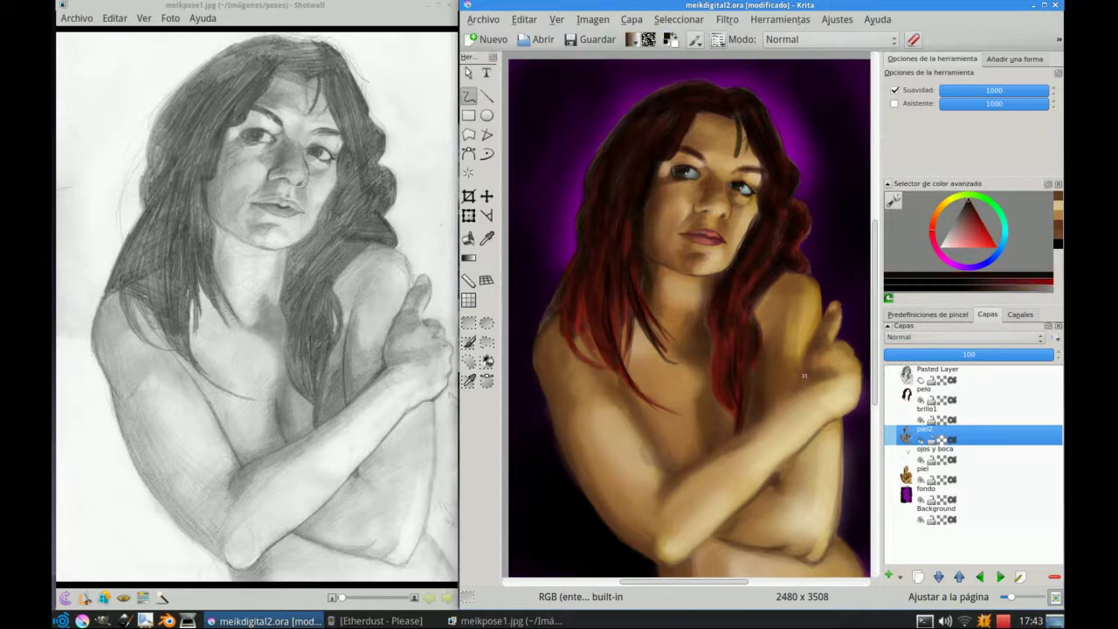
{"action": "left_click_drag", "start_coordinate": [812, 345], "coordinate": [807, 374]}
{"action": "left_click_drag", "start_coordinate": [813, 375], "coordinate": [804, 373]}
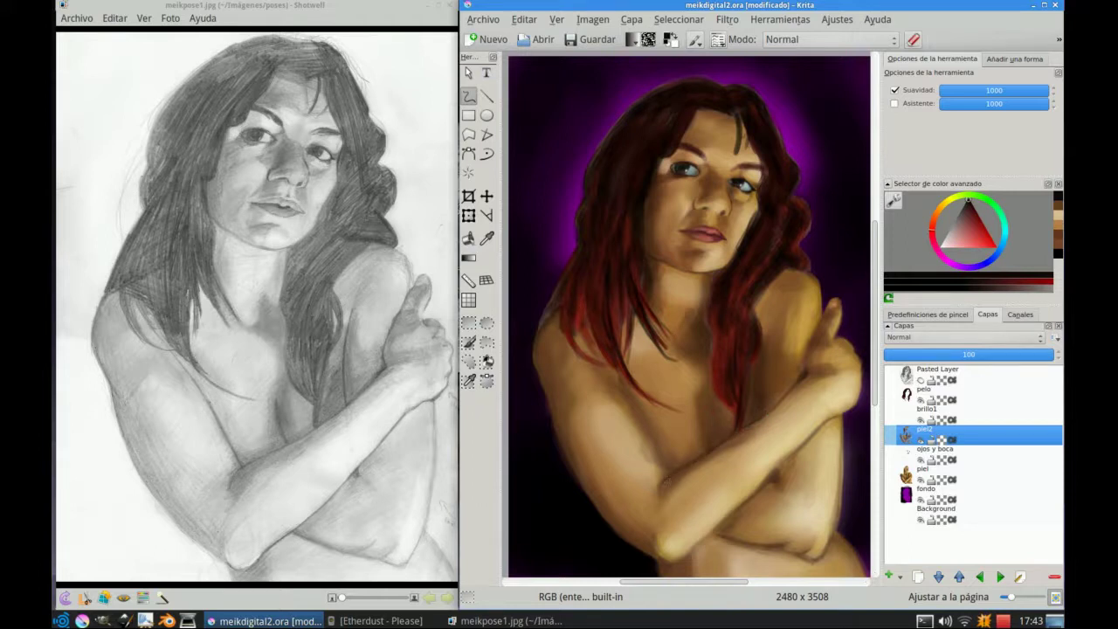
Step: Sample orange and lighter skin tones and brush them onto the forearm and figure
{"action": "left_click", "coordinate": [689, 471], "text": "ctrl"}
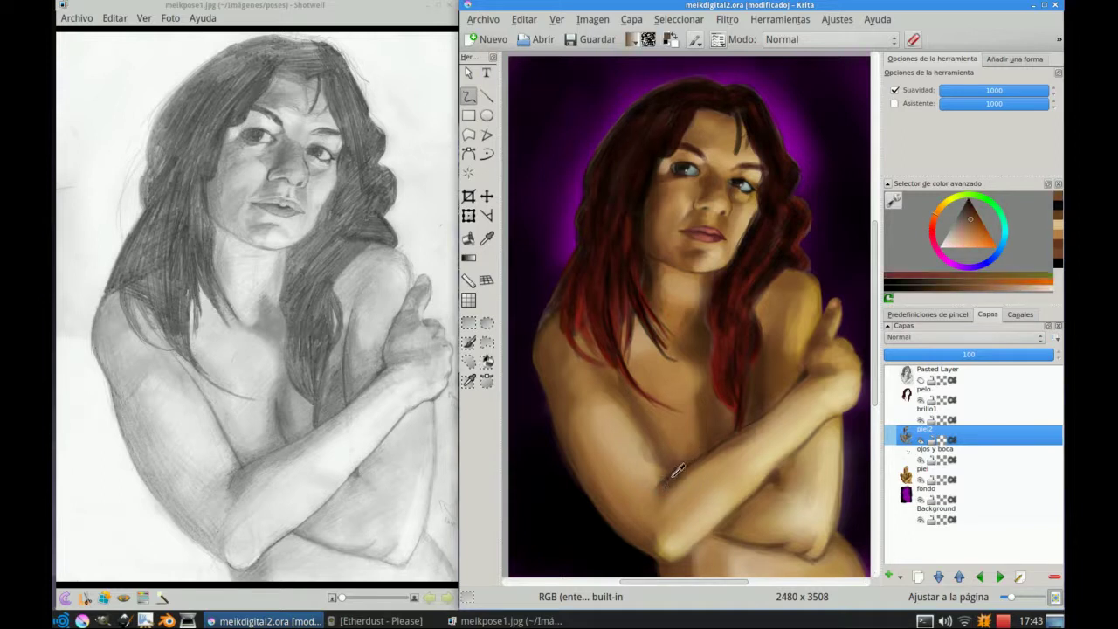
{"action": "left_click", "coordinate": [807, 368], "text": "ctrl"}
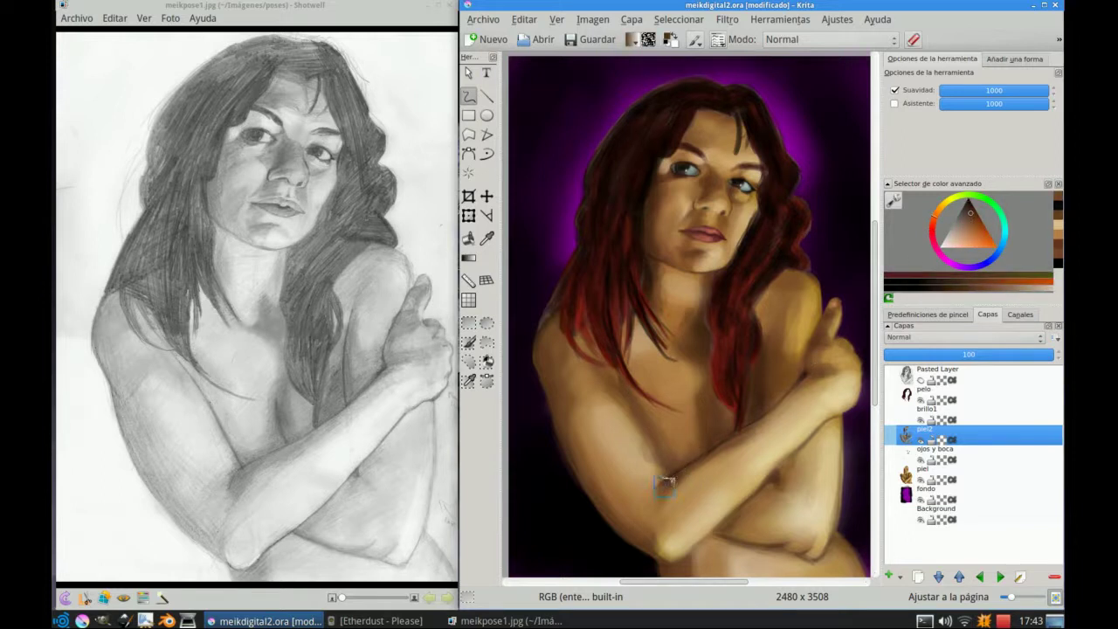
{"action": "left_click_drag", "start_coordinate": [661, 486], "coordinate": [703, 457]}
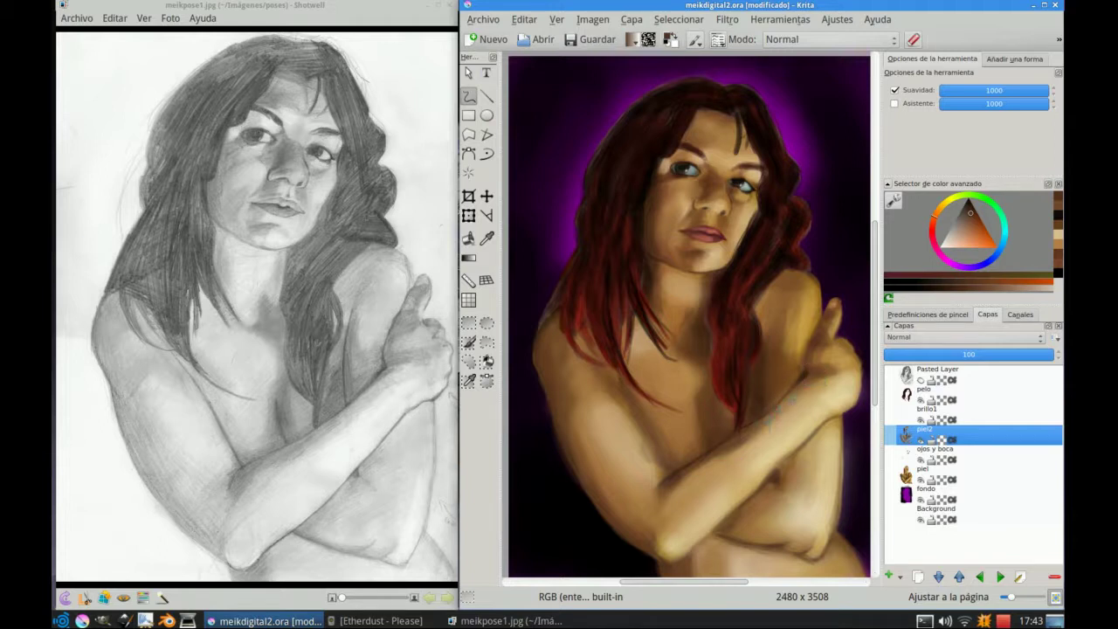
{"action": "left_click", "coordinate": [805, 374], "text": "ctrl"}
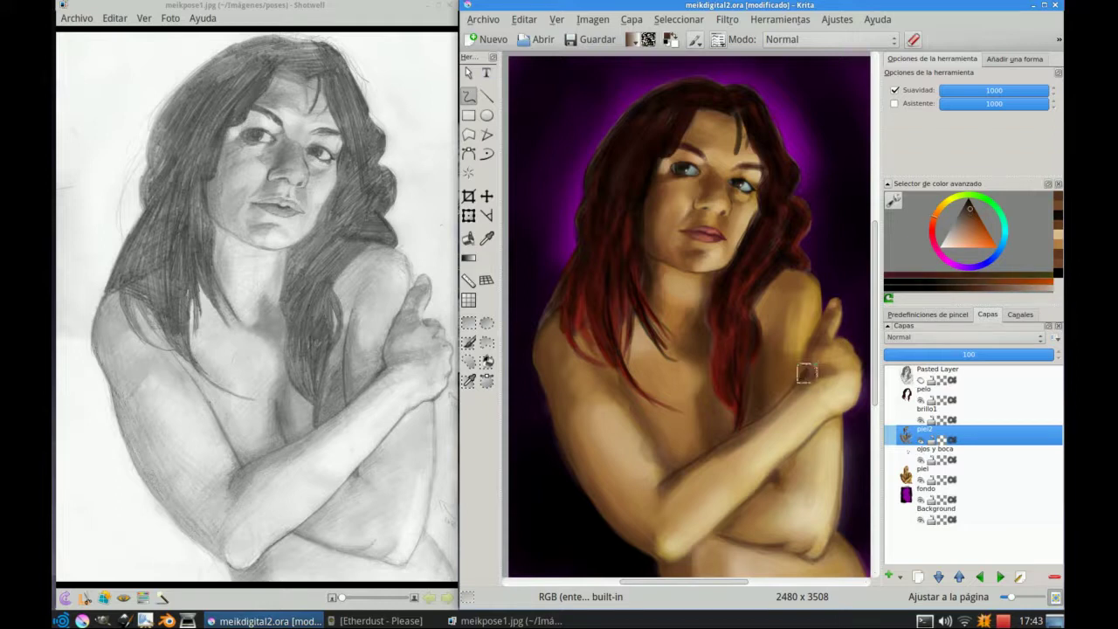
{"action": "left_click_drag", "start_coordinate": [801, 377], "coordinate": [799, 385]}
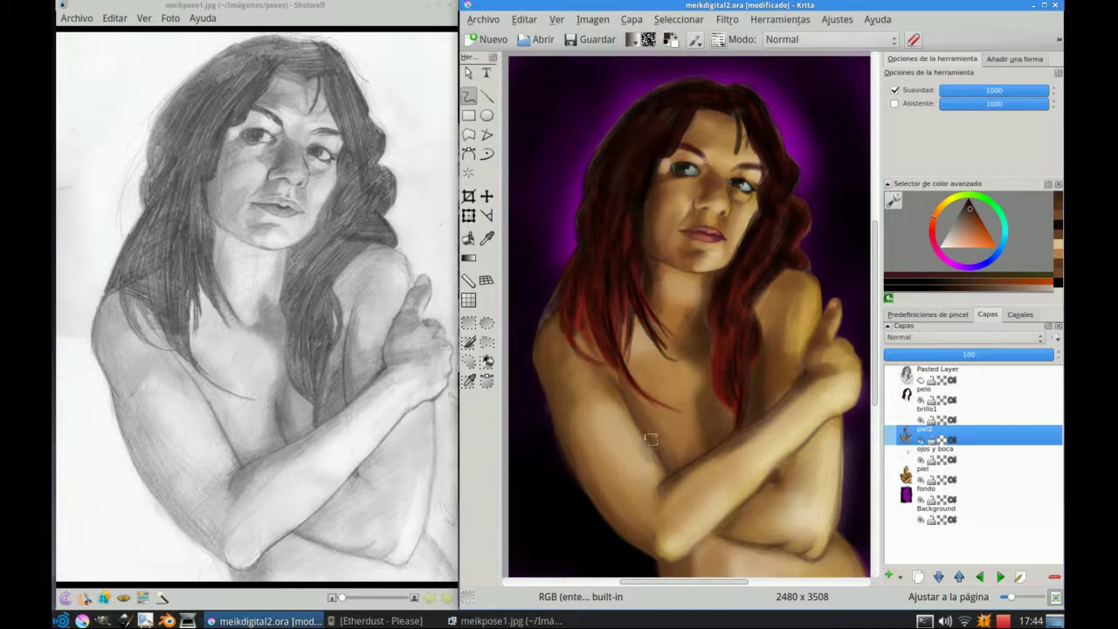
{"action": "left_click", "coordinate": [651, 453], "text": "ctrl"}
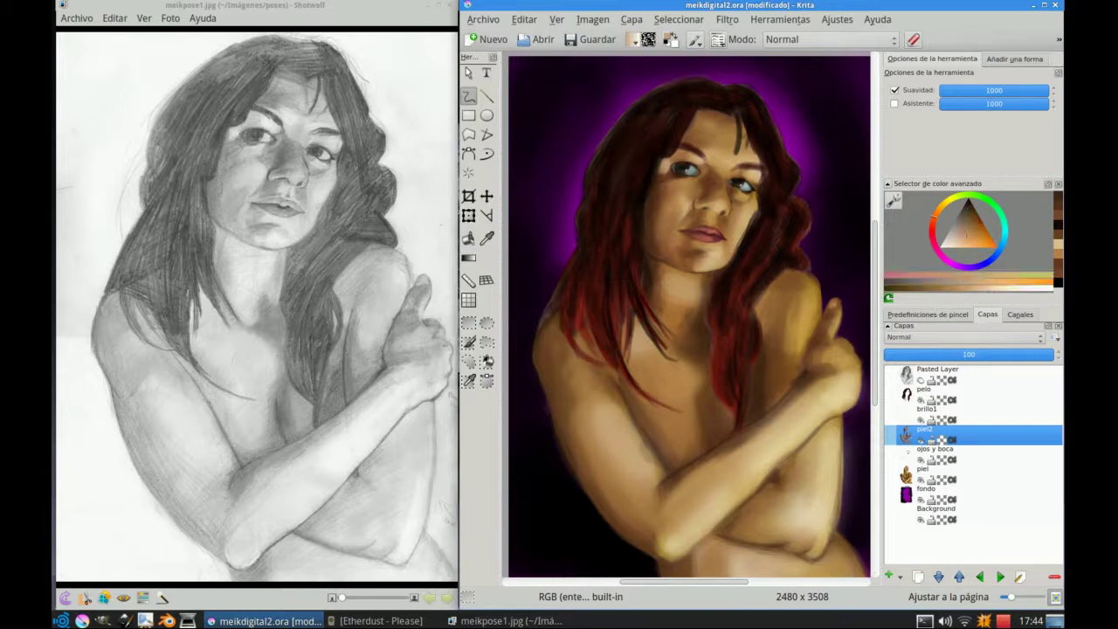
{"action": "left_click_drag", "start_coordinate": [615, 424], "coordinate": [620, 422]}
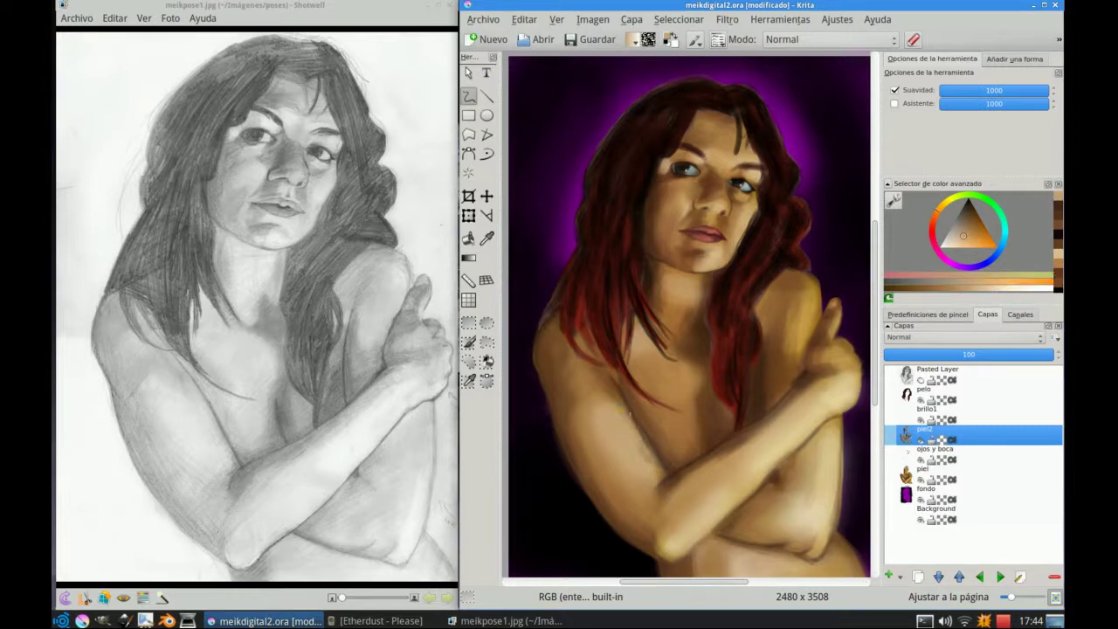
Step: Pick a lighter orange and paint light tones near the hair edge and down the left shoulder
{"action": "left_click", "coordinate": [668, 469], "text": "ctrl"}
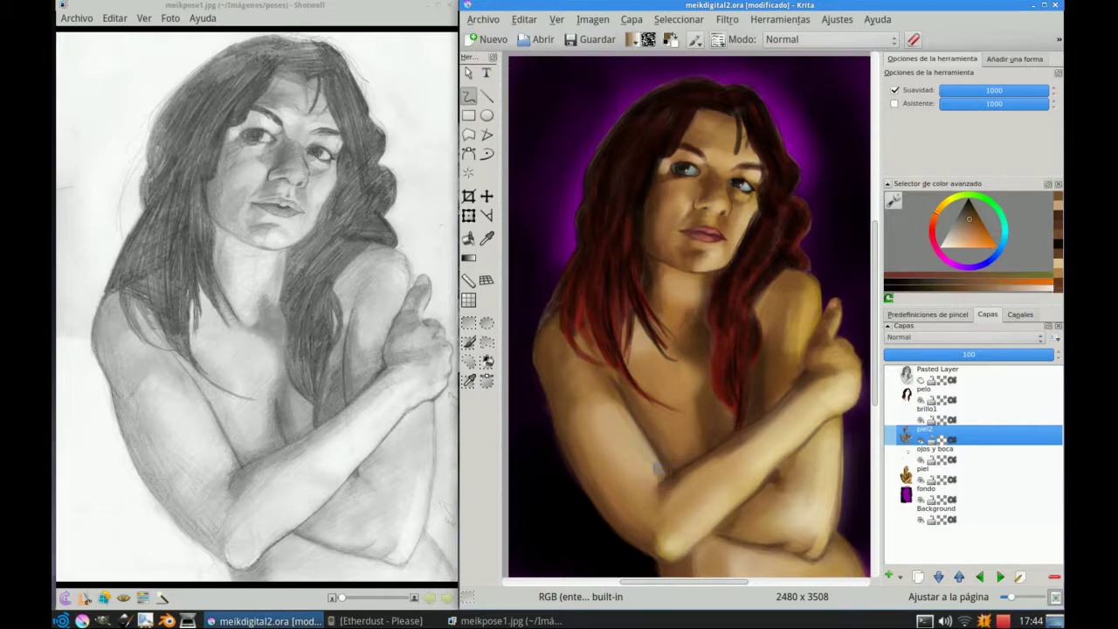
{"action": "left_click", "coordinate": [670, 474], "text": "ctrl"}
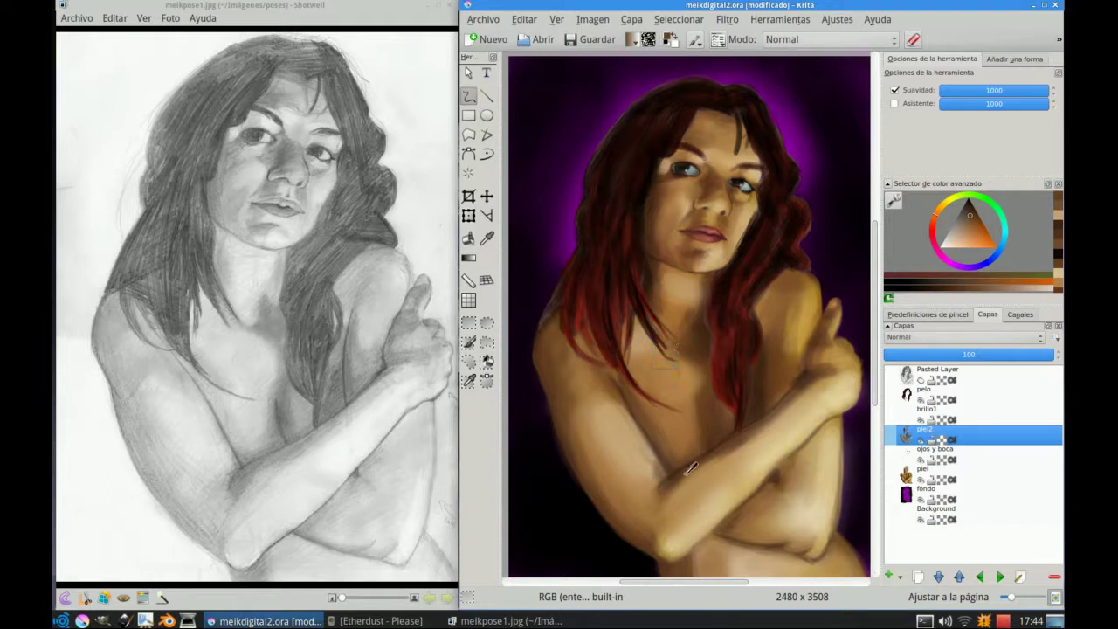
{"action": "left_click", "coordinate": [808, 371], "text": "ctrl"}
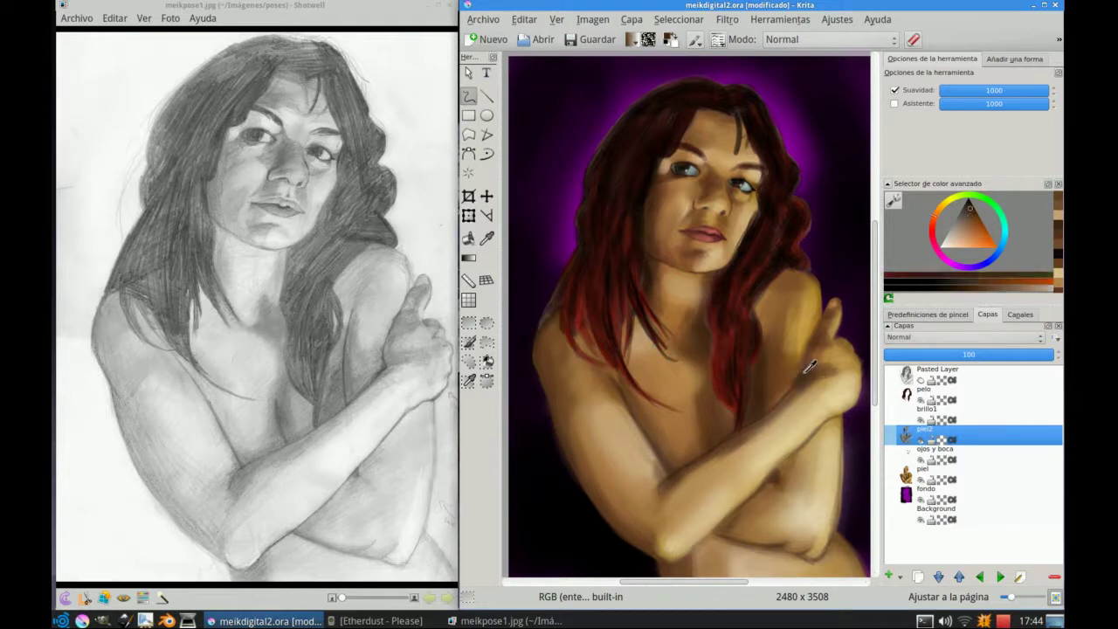
{"action": "left_click", "coordinate": [552, 321]}
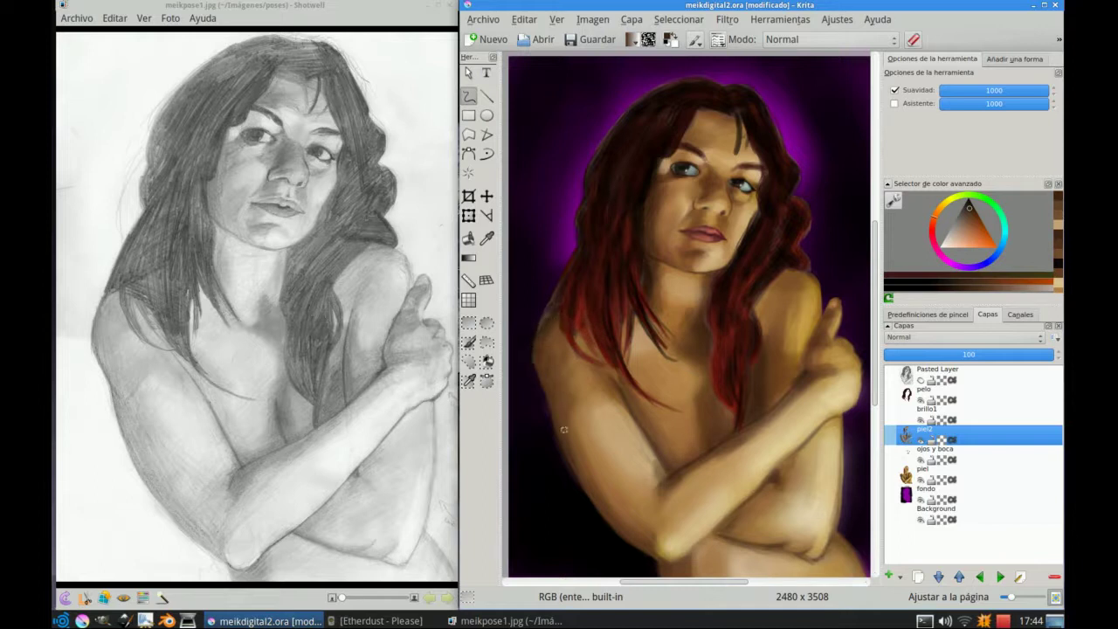
{"action": "left_click_drag", "start_coordinate": [554, 404], "coordinate": [560, 405]}
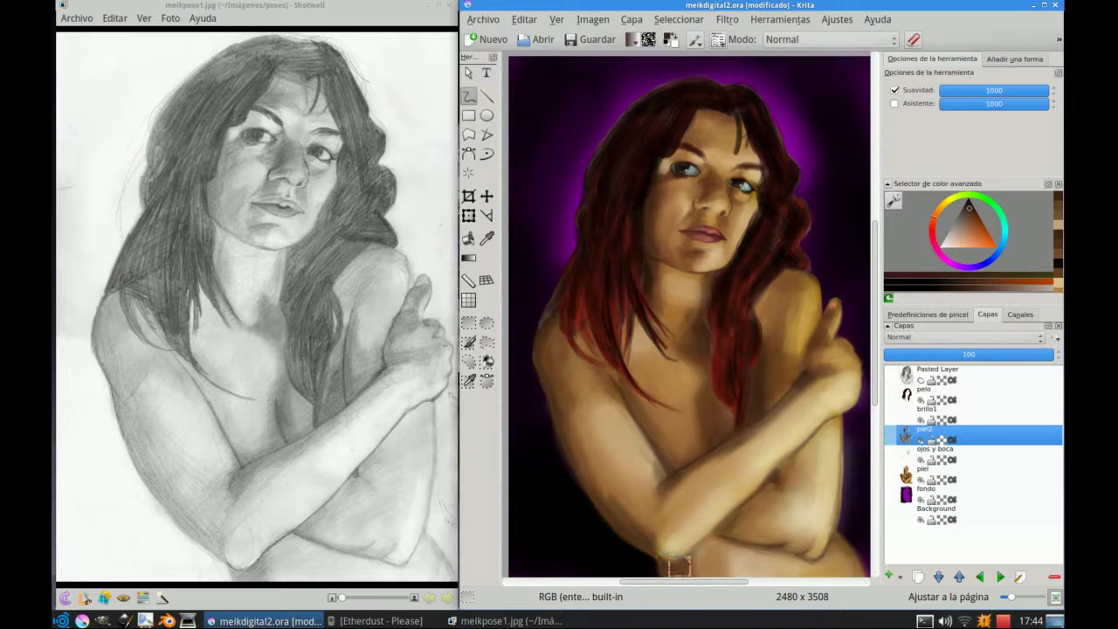
{"action": "left_click_drag", "start_coordinate": [682, 571], "coordinate": [692, 539]}
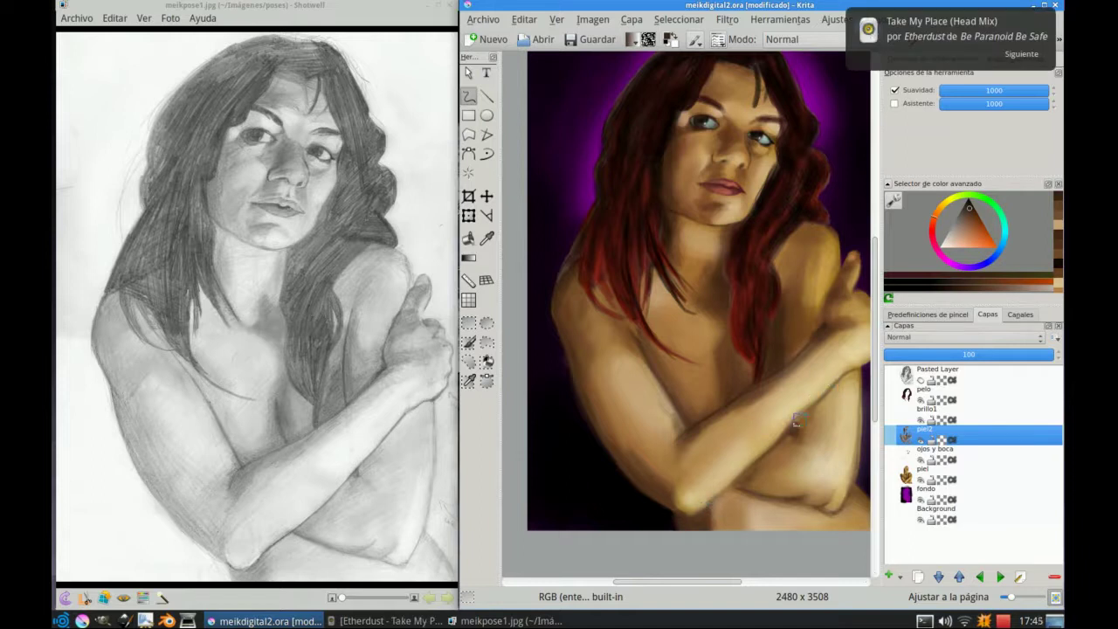
Step: Sample a pale skin tone and brush highlights onto the forearm and chest
{"action": "left_click", "coordinate": [812, 389], "text": "ctrl"}
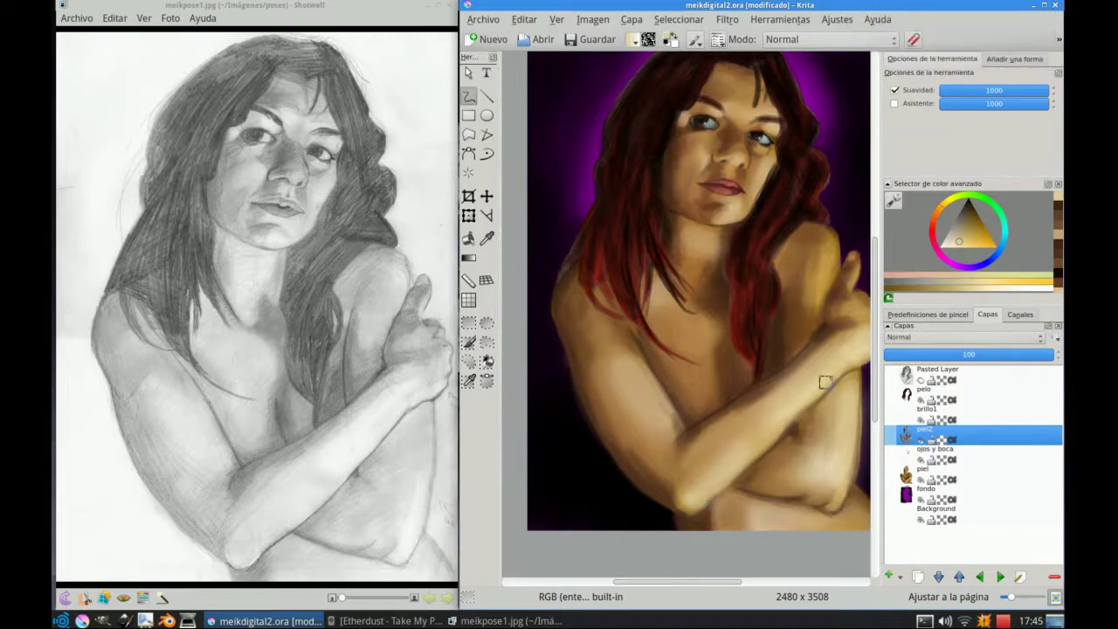
{"action": "left_click_drag", "start_coordinate": [821, 392], "coordinate": [800, 411]}
{"action": "left_click", "coordinate": [826, 323], "text": "ctrl"}
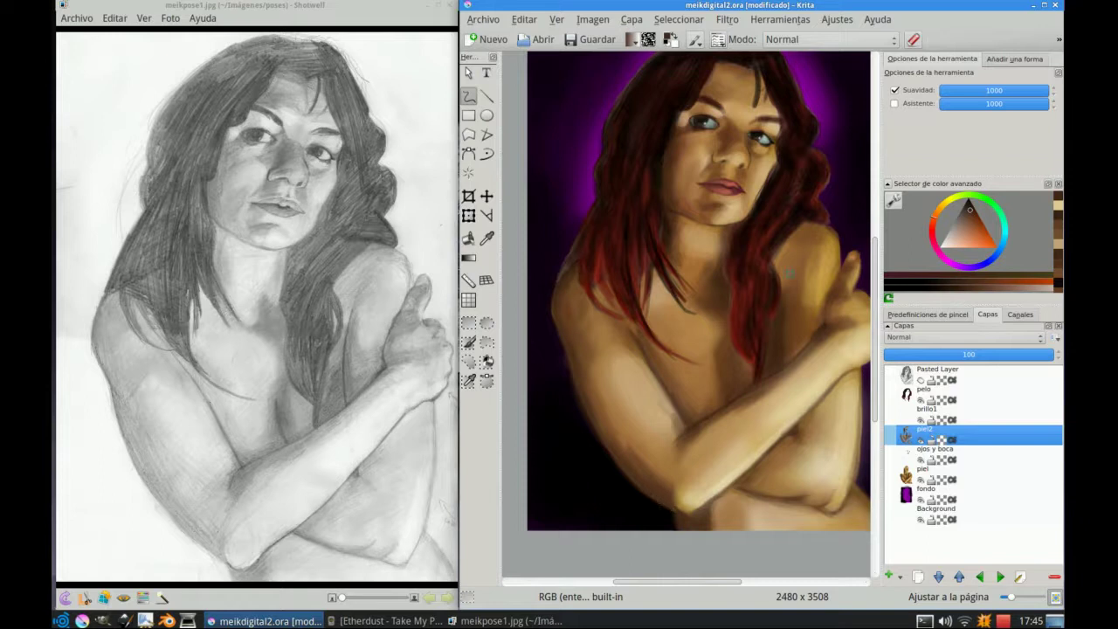
Step: Switch the brush to Borrar erase mode and target the piel layer
{"action": "left_click", "coordinate": [914, 40]}
{"action": "left_click", "coordinate": [1059, 41]}
{"action": "left_click", "coordinate": [987, 479]}
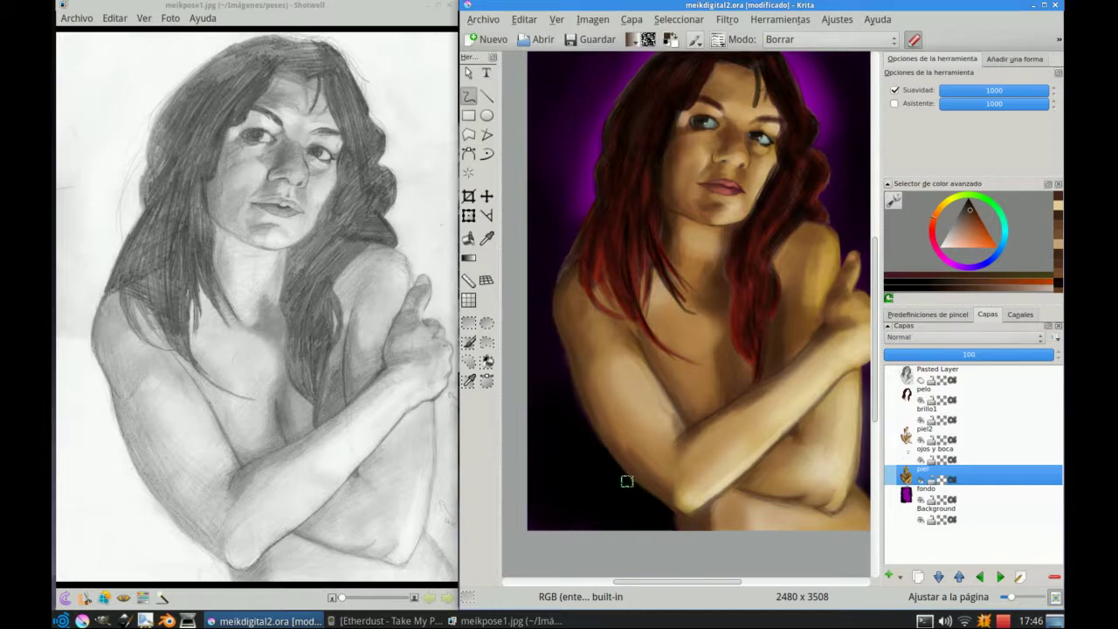
Step: Pan and slightly rotate the view to center the raised shoulder
{"action": "left_click_drag", "start_coordinate": [815, 387], "coordinate": [819, 299]}
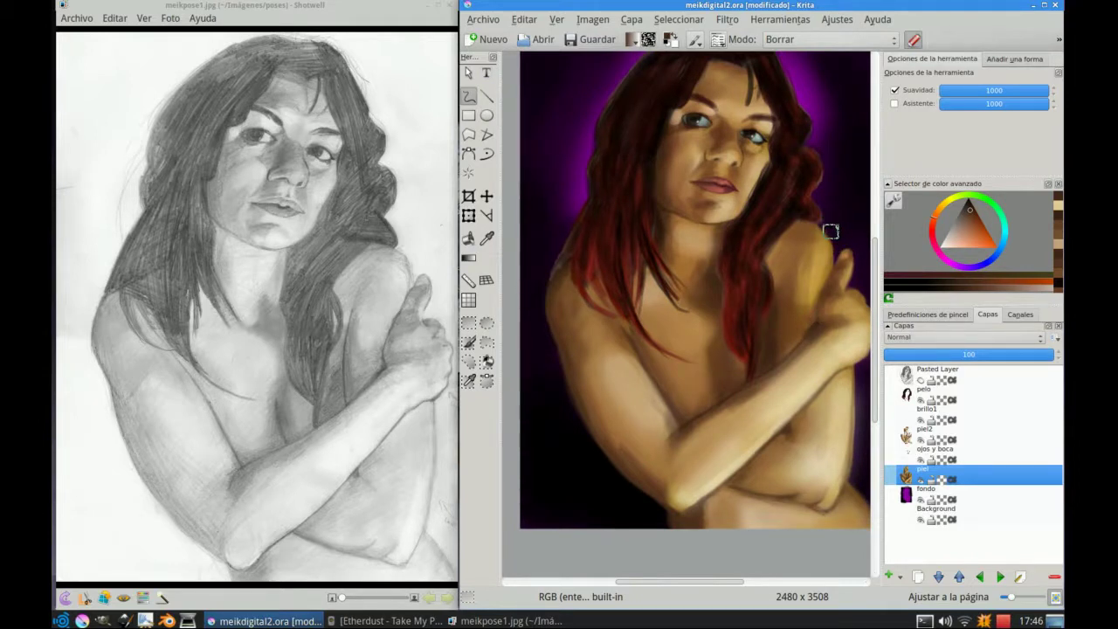
{"action": "left_click_drag", "start_coordinate": [843, 232], "coordinate": [817, 345]}
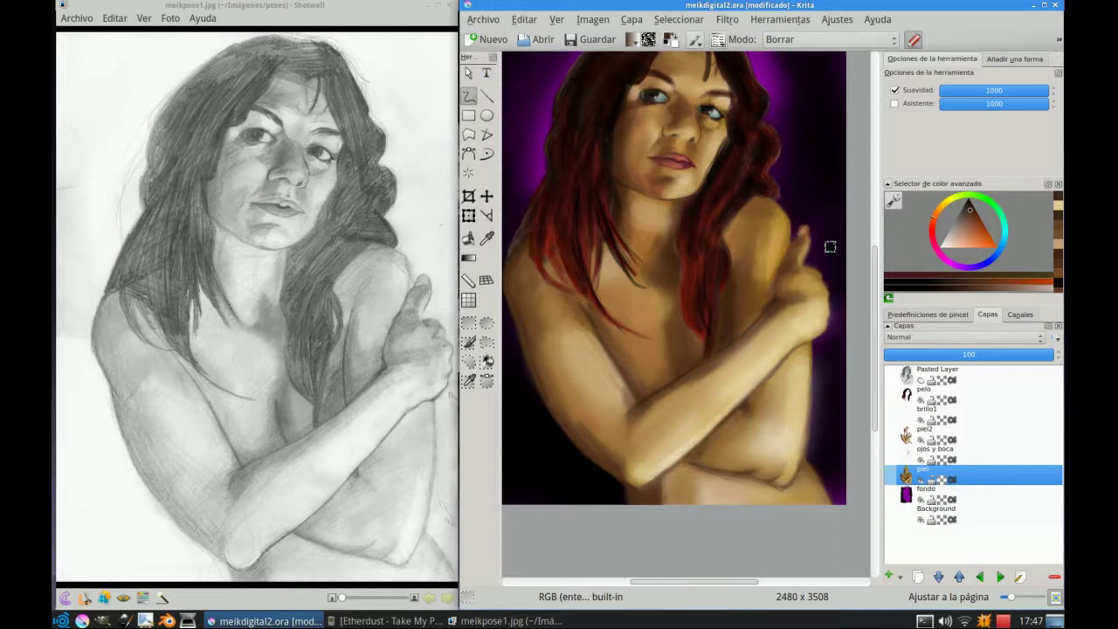
Step: Return to Normal mode and lighten the shoulder by the thumb with sampled golden skin tones
{"action": "left_click", "coordinate": [914, 39]}
{"action": "left_click", "coordinate": [812, 246], "text": "ctrl"}
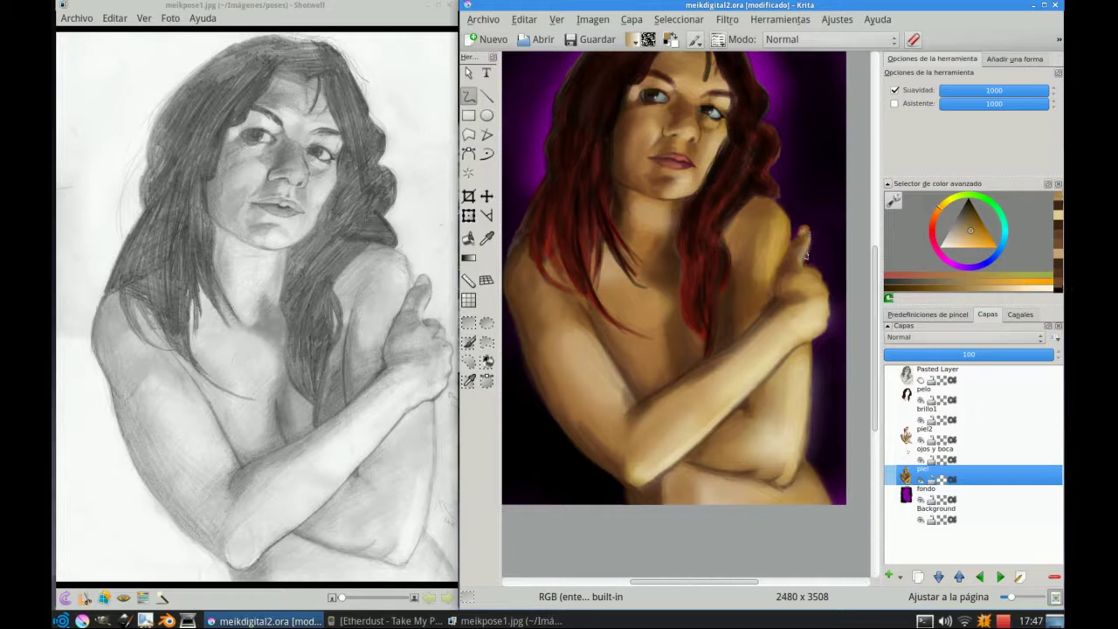
{"action": "left_click", "coordinate": [804, 235], "text": "ctrl"}
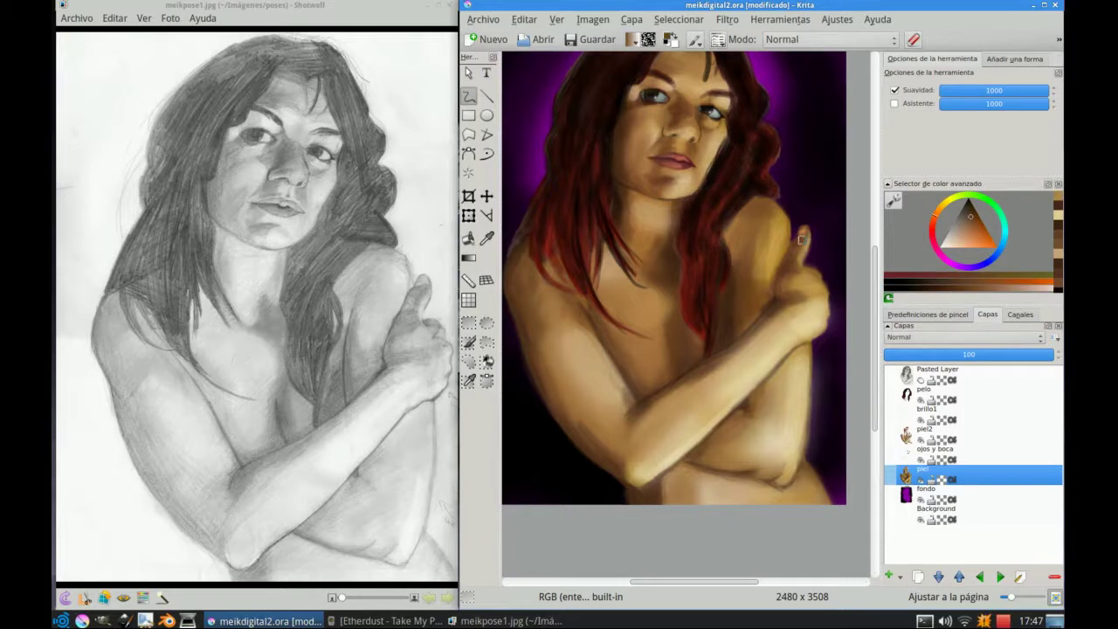
{"action": "left_click", "coordinate": [798, 240]}
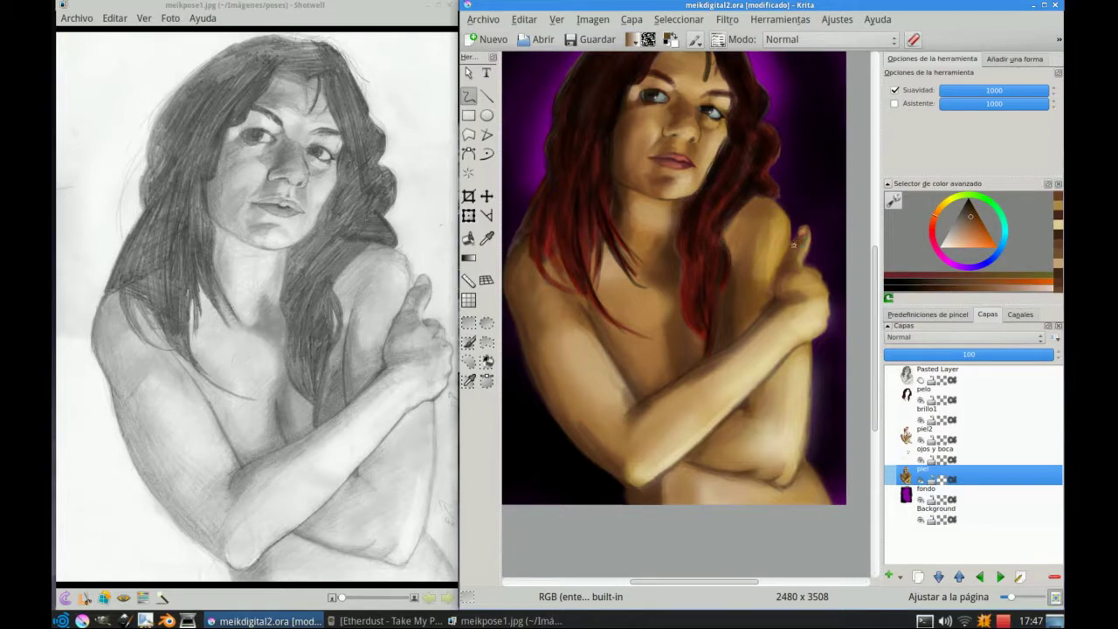
{"action": "left_click", "coordinate": [780, 295], "text": "ctrl"}
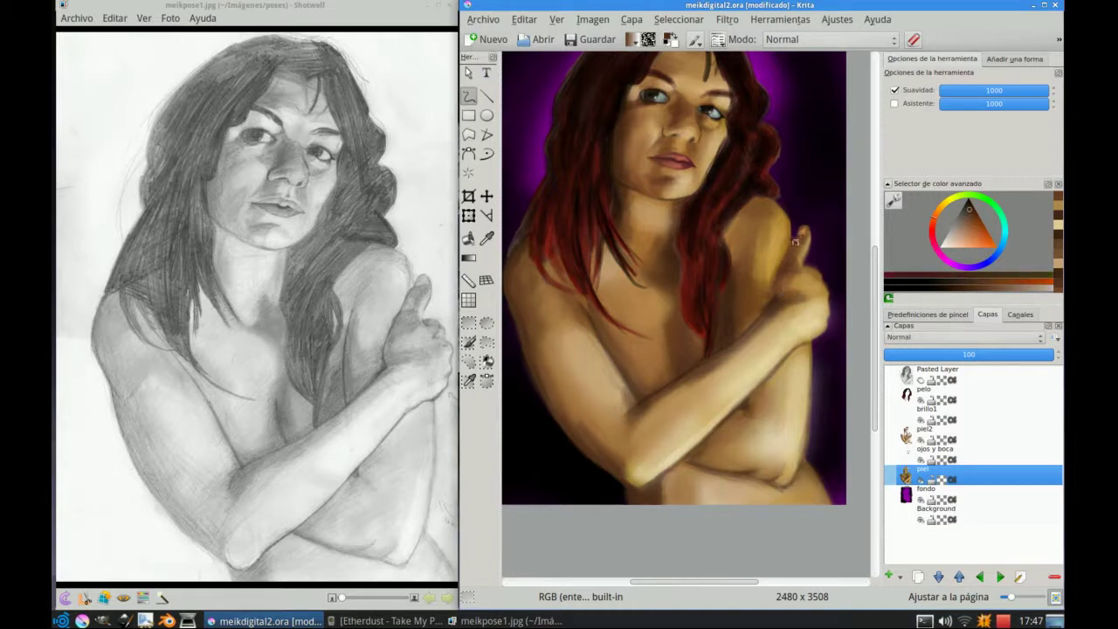
{"action": "left_click", "coordinate": [797, 236]}
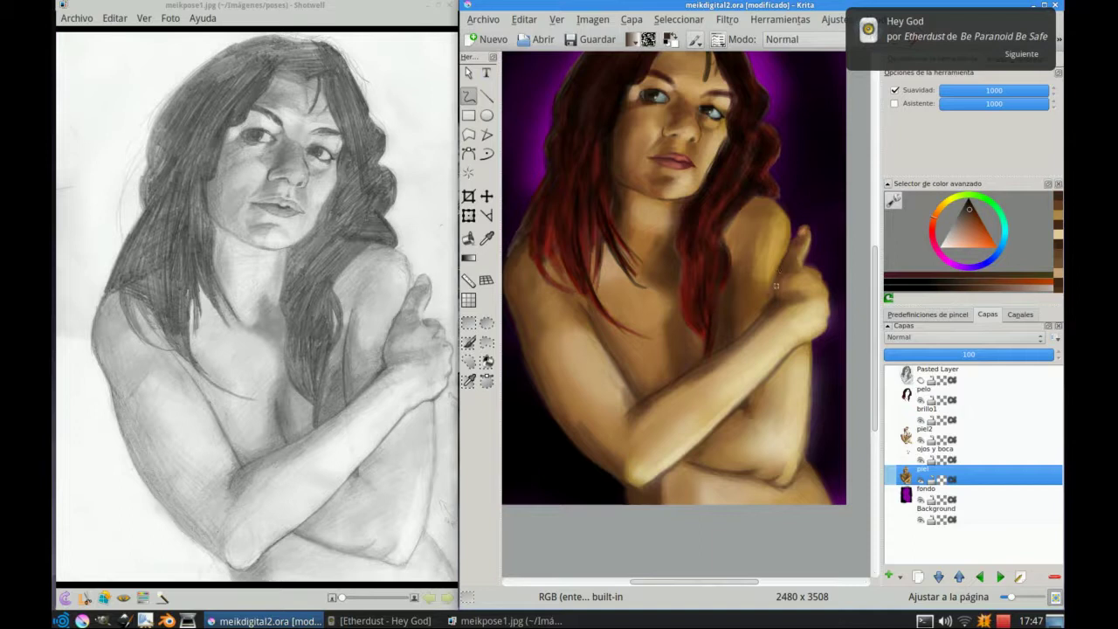
{"action": "left_click", "coordinate": [785, 240], "text": "ctrl"}
{"action": "left_click", "coordinate": [786, 232]}
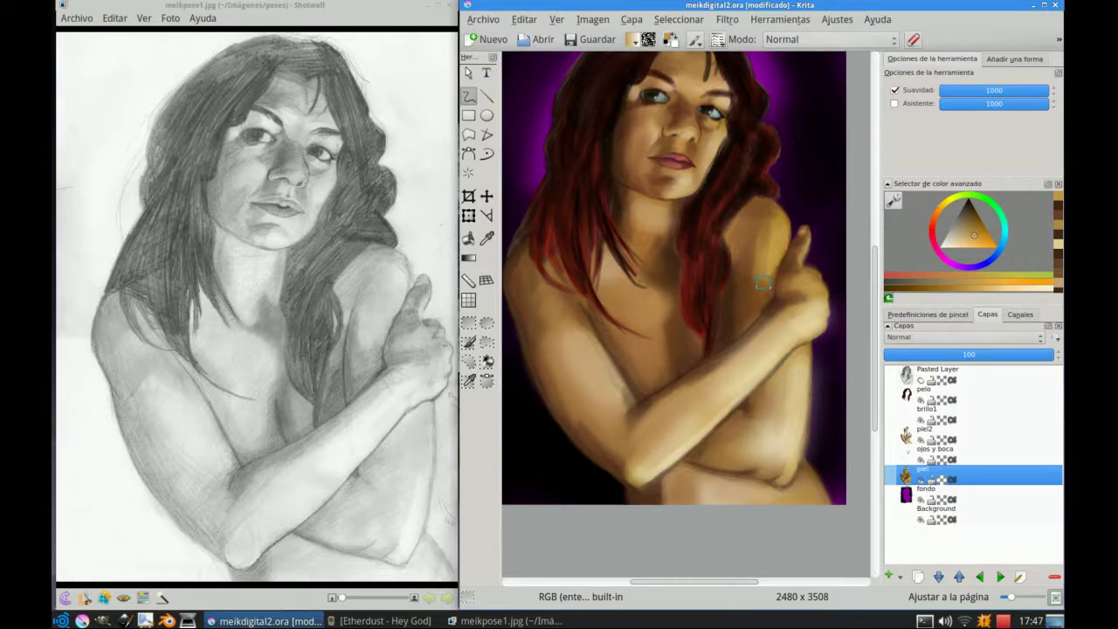
{"action": "left_click", "coordinate": [821, 301], "text": "ctrl"}
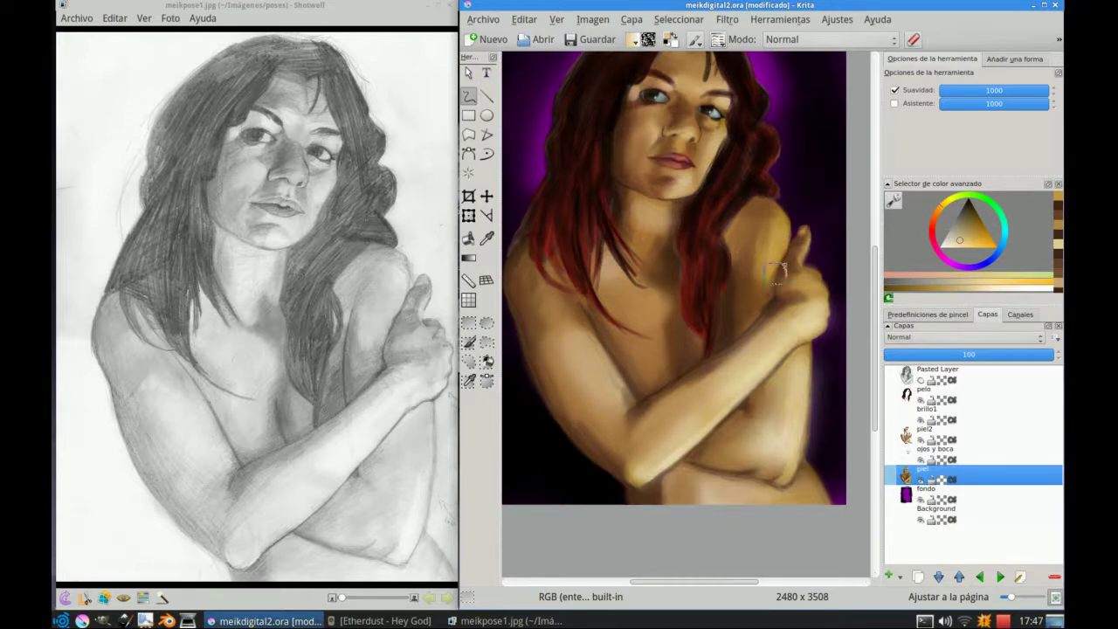
{"action": "left_click_drag", "start_coordinate": [776, 259], "coordinate": [779, 238]}
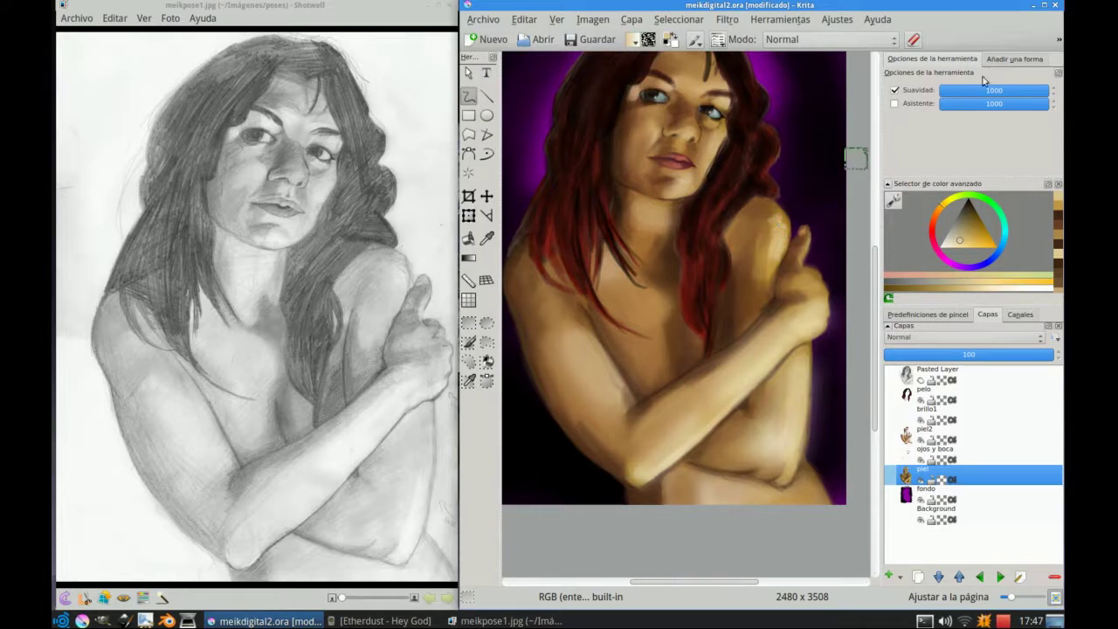
Step: Check brush opacity and size, sample orange-brown shoulder tones, and return to the piel2 layer
{"action": "left_click", "coordinate": [1058, 40]}
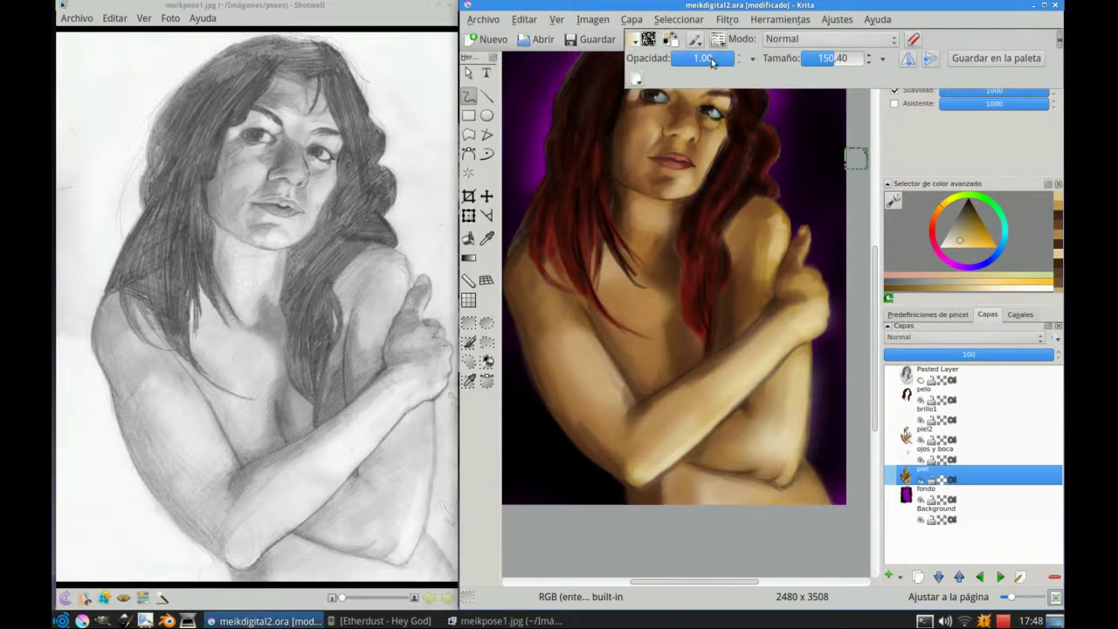
{"action": "left_click", "coordinate": [777, 226]}
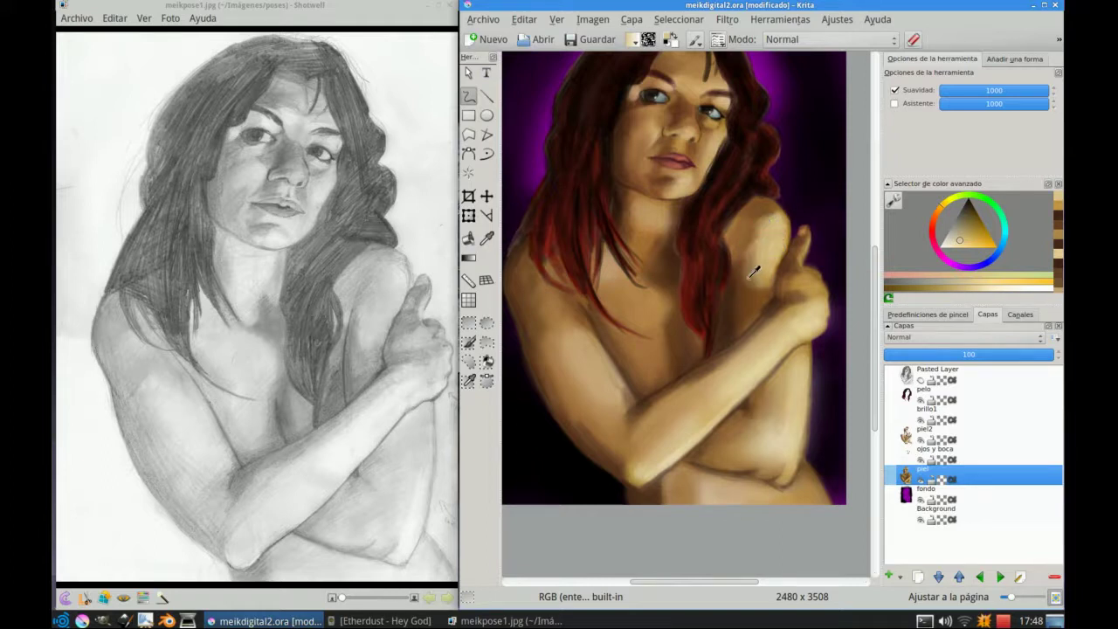
{"action": "left_click", "coordinate": [749, 275], "text": "ctrl"}
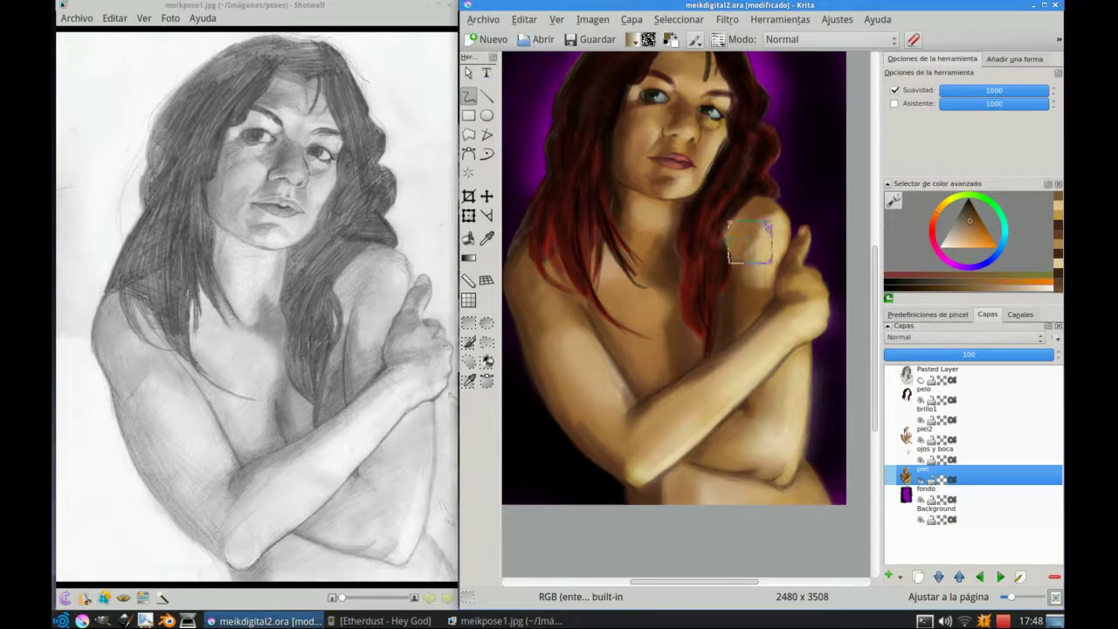
{"action": "left_click", "coordinate": [760, 258], "text": "ctrl"}
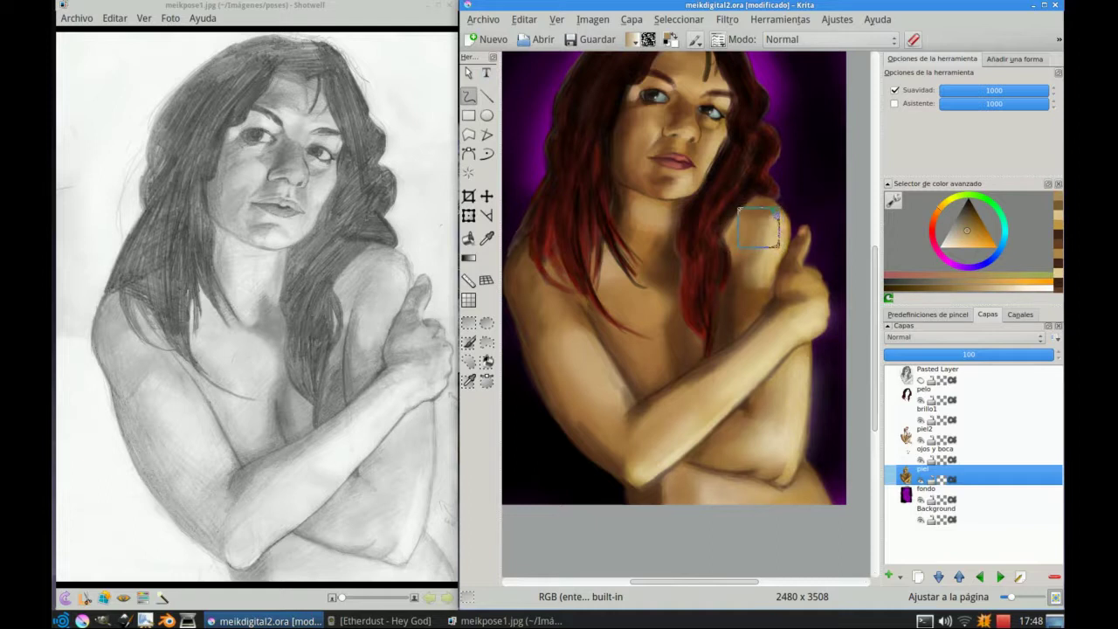
{"action": "left_click", "coordinate": [991, 435]}
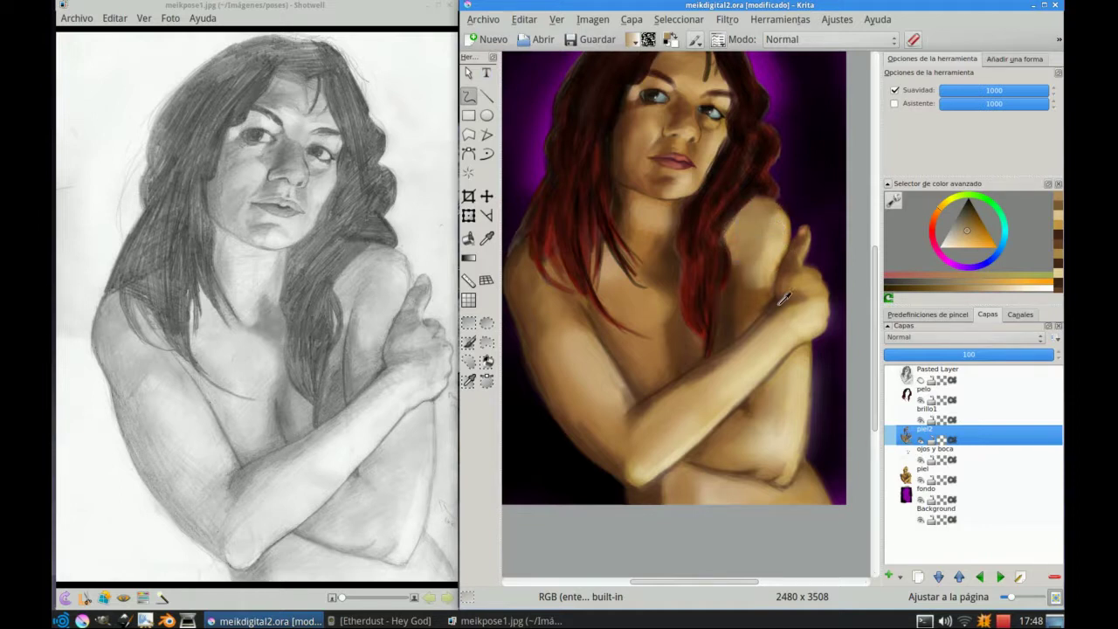
{"action": "left_click", "coordinate": [756, 282], "text": "ctrl"}
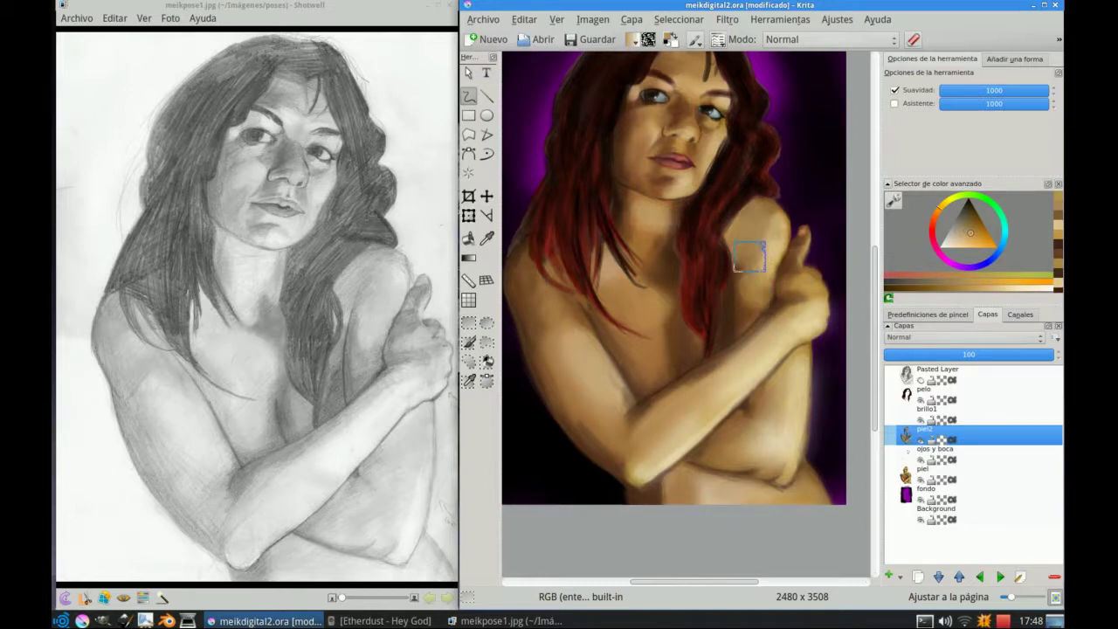
{"action": "left_click", "coordinate": [775, 204], "text": "ctrl"}
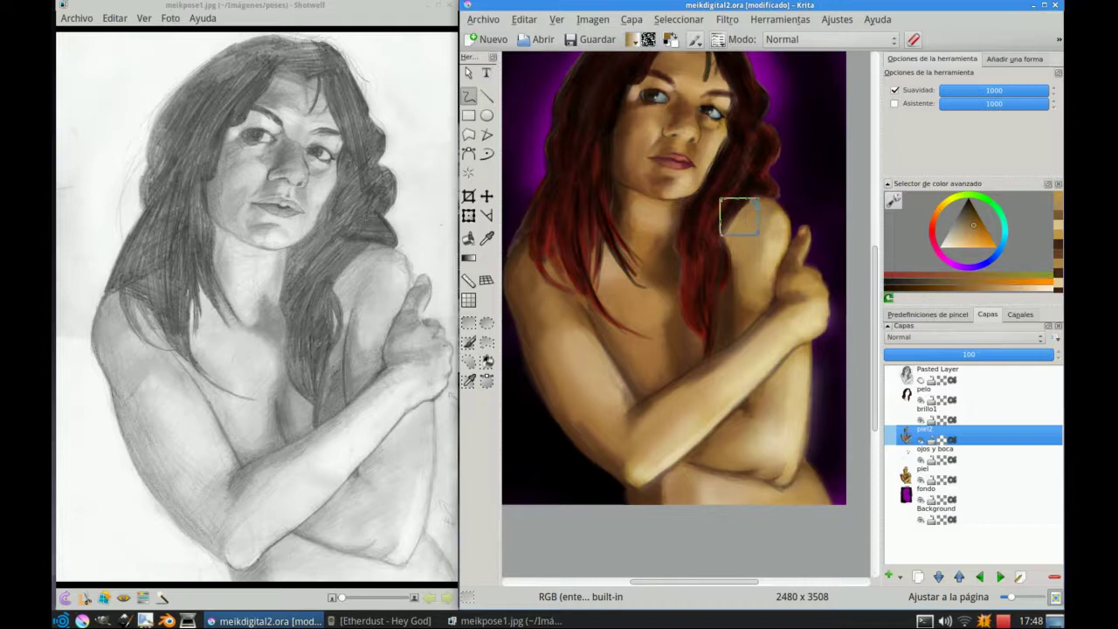
{"action": "left_click", "coordinate": [744, 311], "text": "ctrl"}
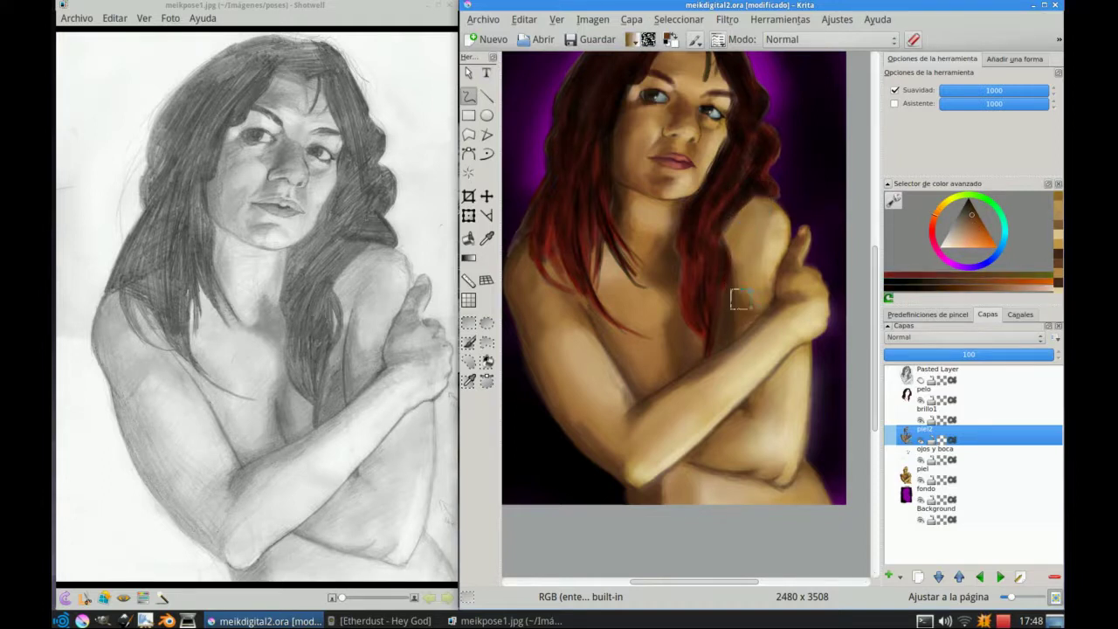
Step: Enlarge the brush, sample several arm skin tones, and paint blended strokes over the shoulder
{"action": "key", "text": "bracketright"}
{"action": "key", "text": "bracketright"}
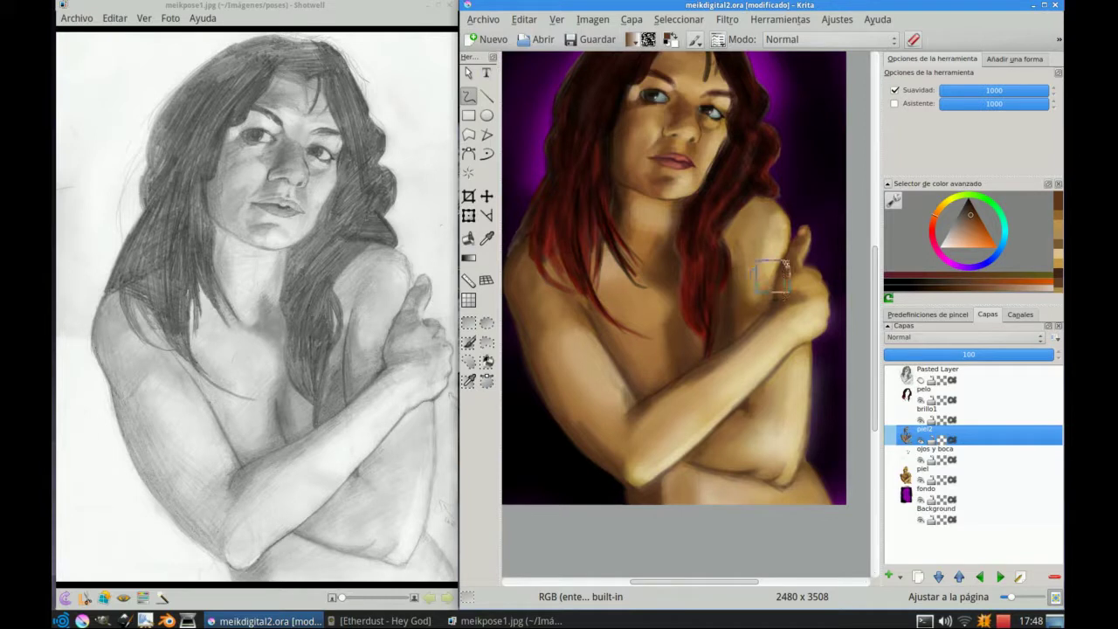
{"action": "left_click", "coordinate": [762, 284], "text": "ctrl"}
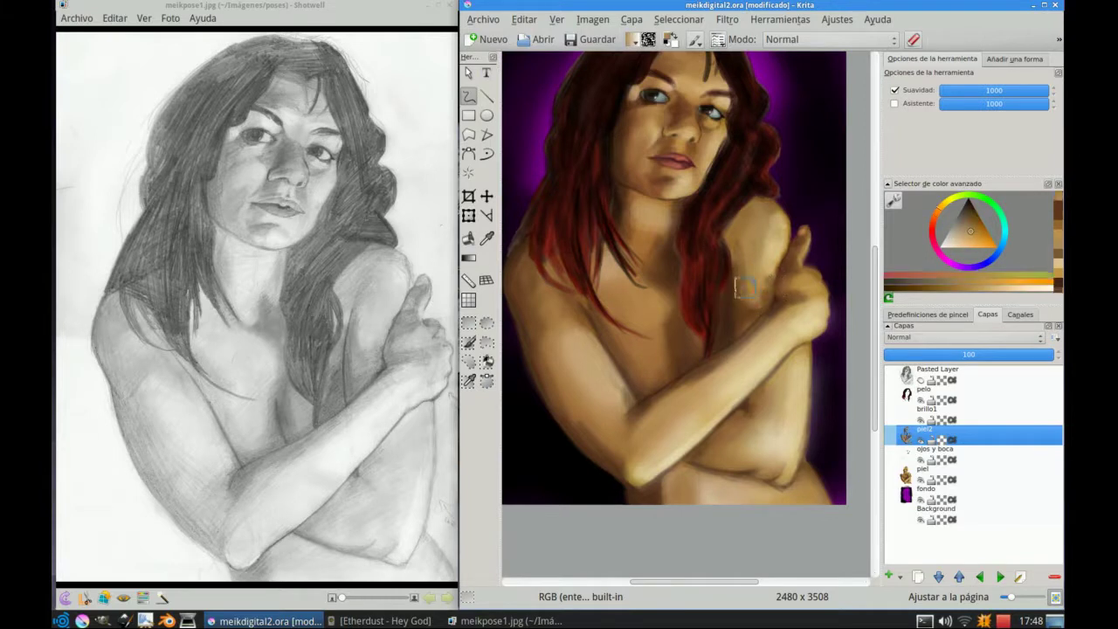
{"action": "left_click", "coordinate": [748, 308], "text": "ctrl"}
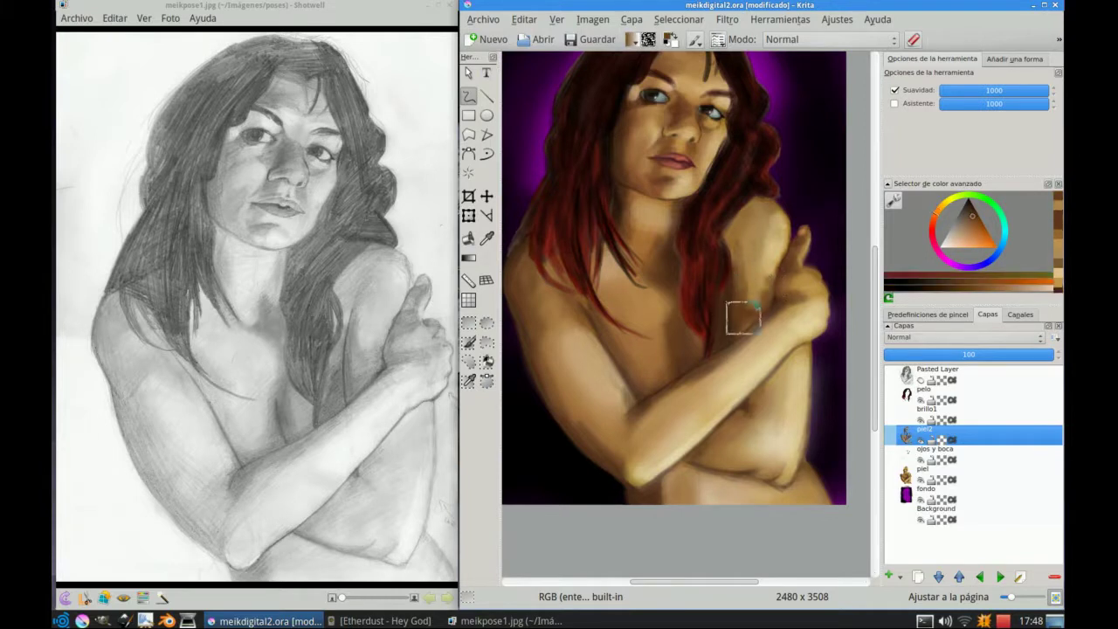
{"action": "left_click", "coordinate": [732, 306], "text": "ctrl"}
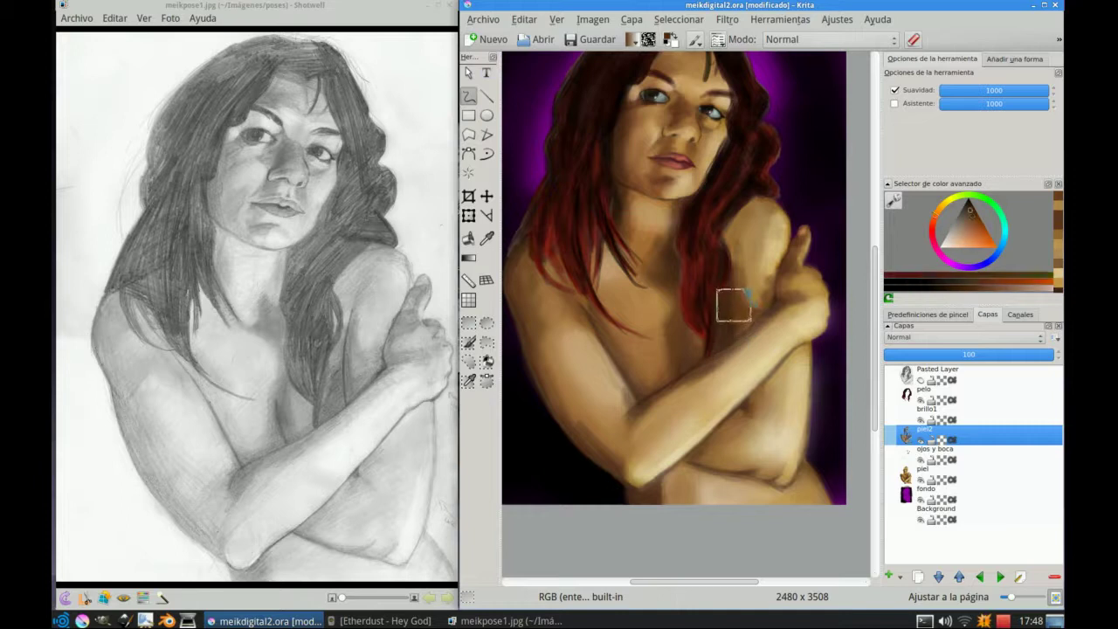
{"action": "left_click", "coordinate": [728, 304], "text": "ctrl"}
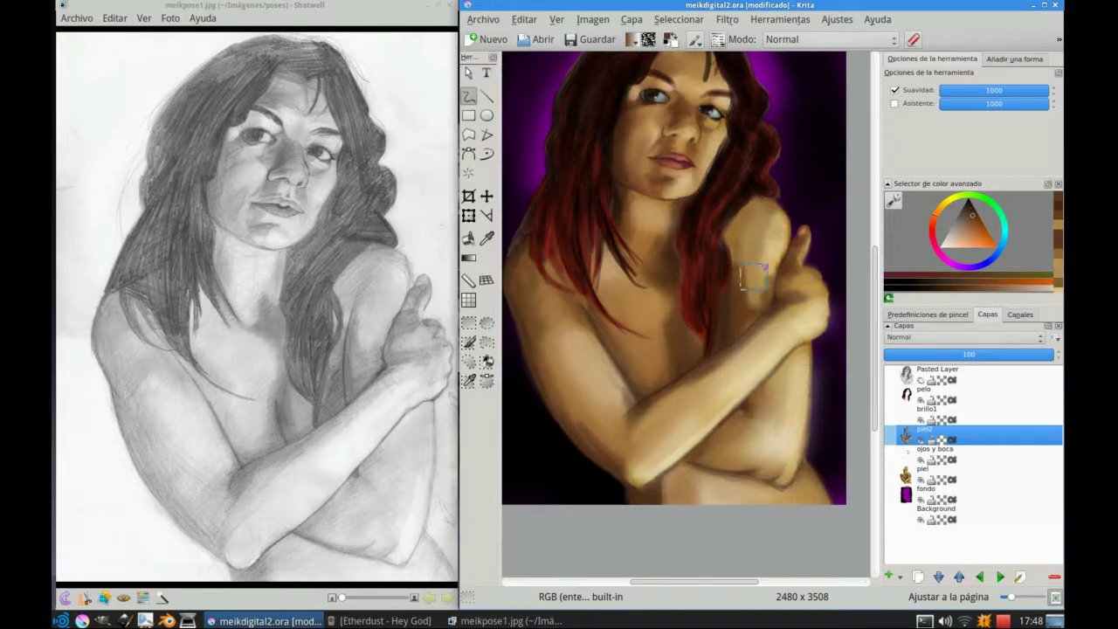
{"action": "left_click", "coordinate": [743, 239], "text": "ctrl"}
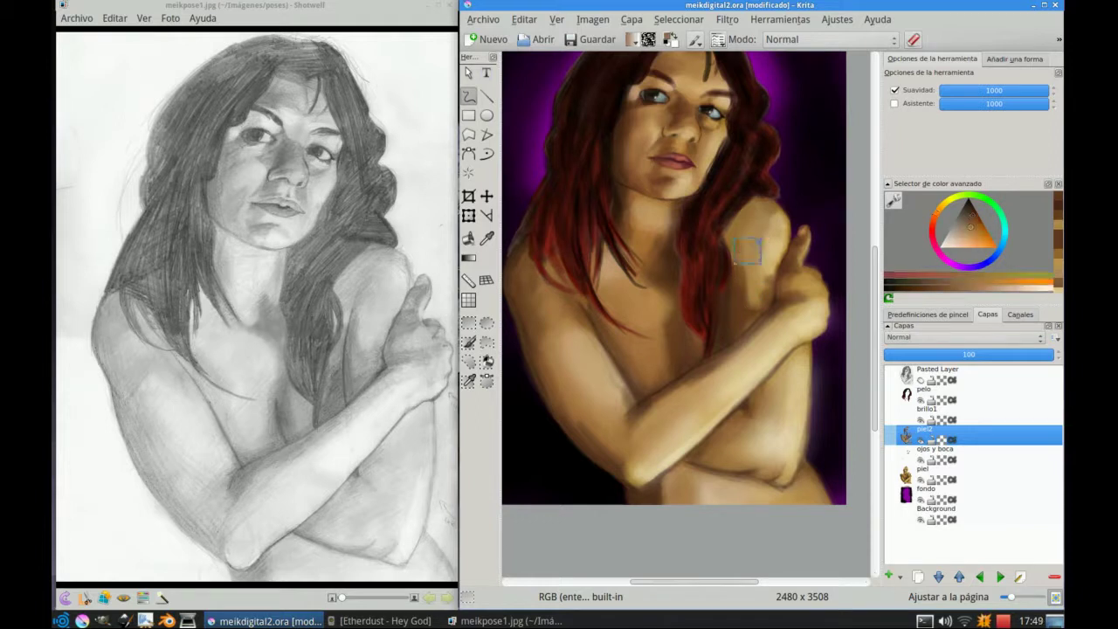
{"action": "left_click", "coordinate": [802, 276], "text": "ctrl"}
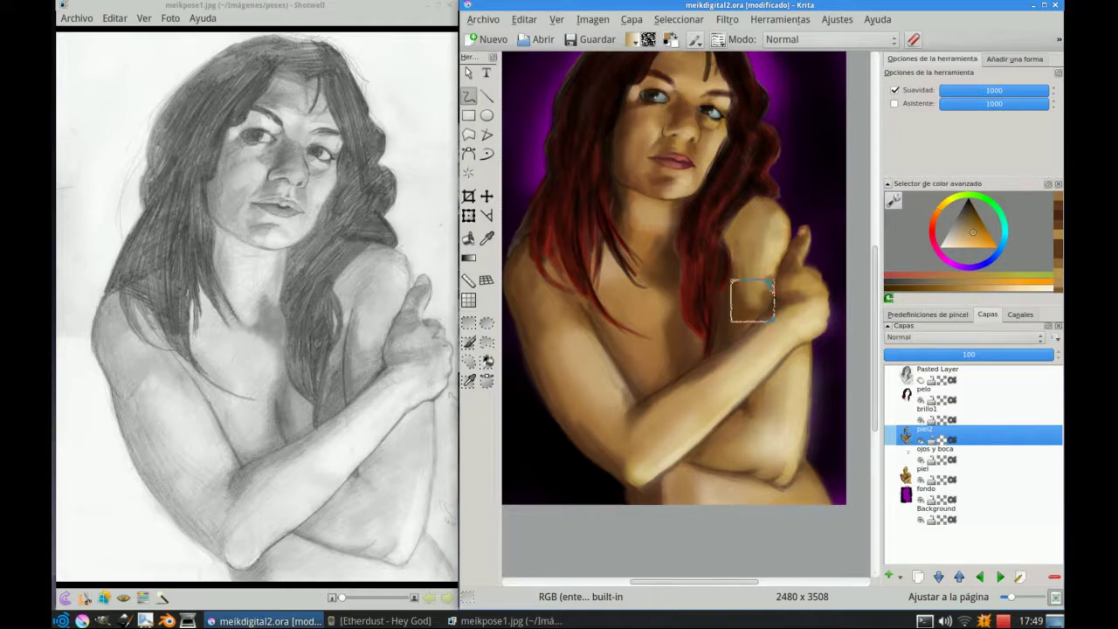
{"action": "left_click_drag", "start_coordinate": [752, 300], "coordinate": [742, 256]}
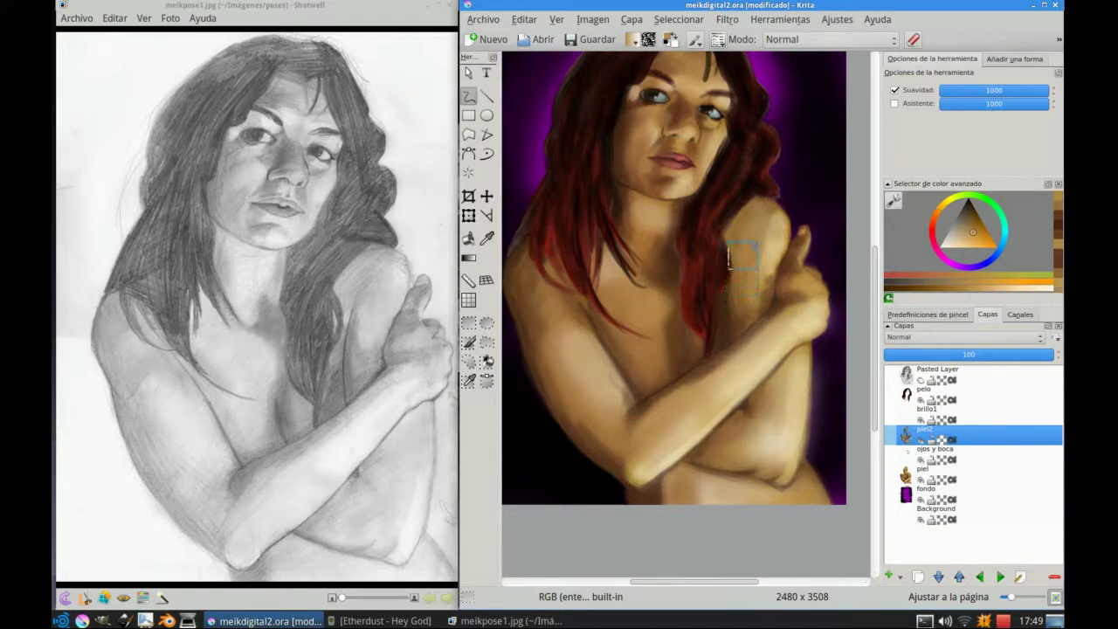
{"action": "left_click", "coordinate": [1059, 39]}
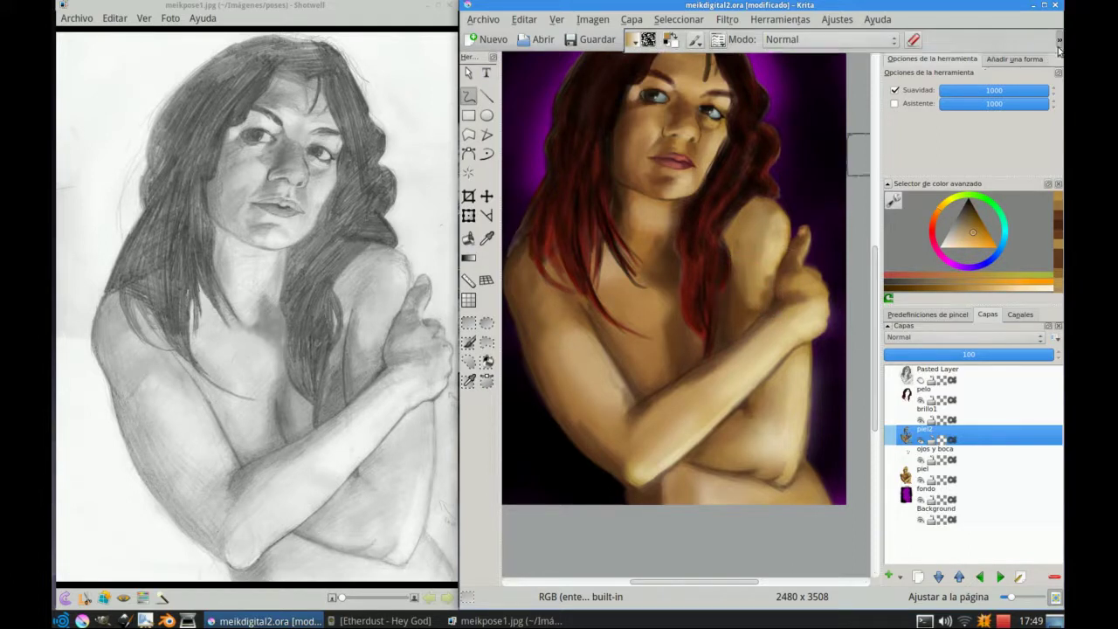
Step: Blend the shoulder edge against the hair using skin colours sampled near the neck
{"action": "left_click", "coordinate": [747, 305]}
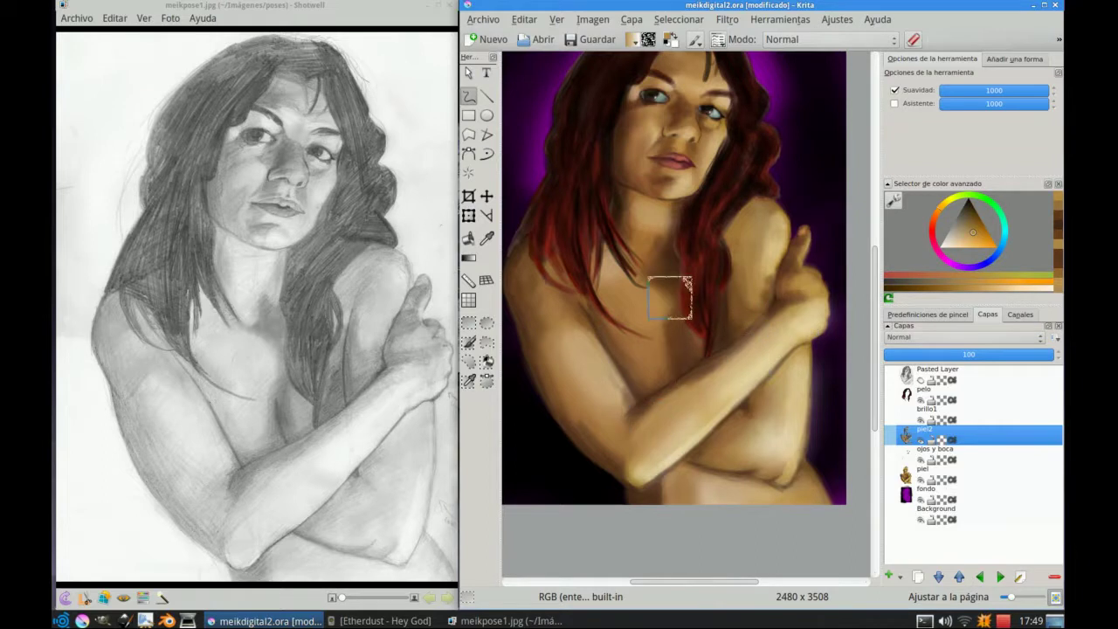
{"action": "left_click", "coordinate": [647, 232], "text": "ctrl"}
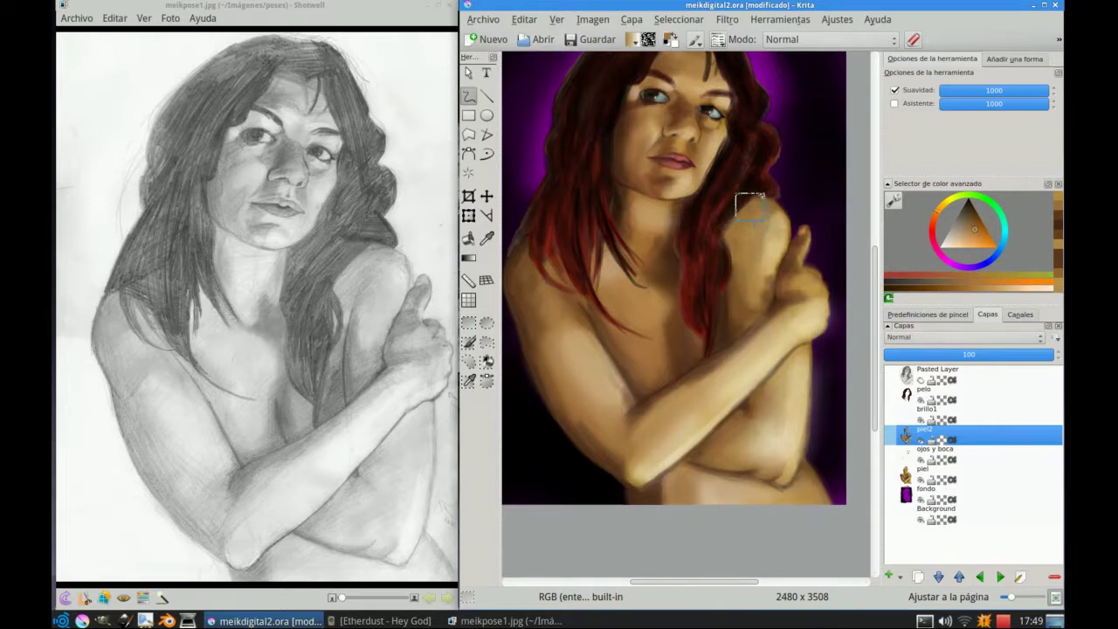
{"action": "left_click_drag", "start_coordinate": [749, 200], "coordinate": [748, 194]}
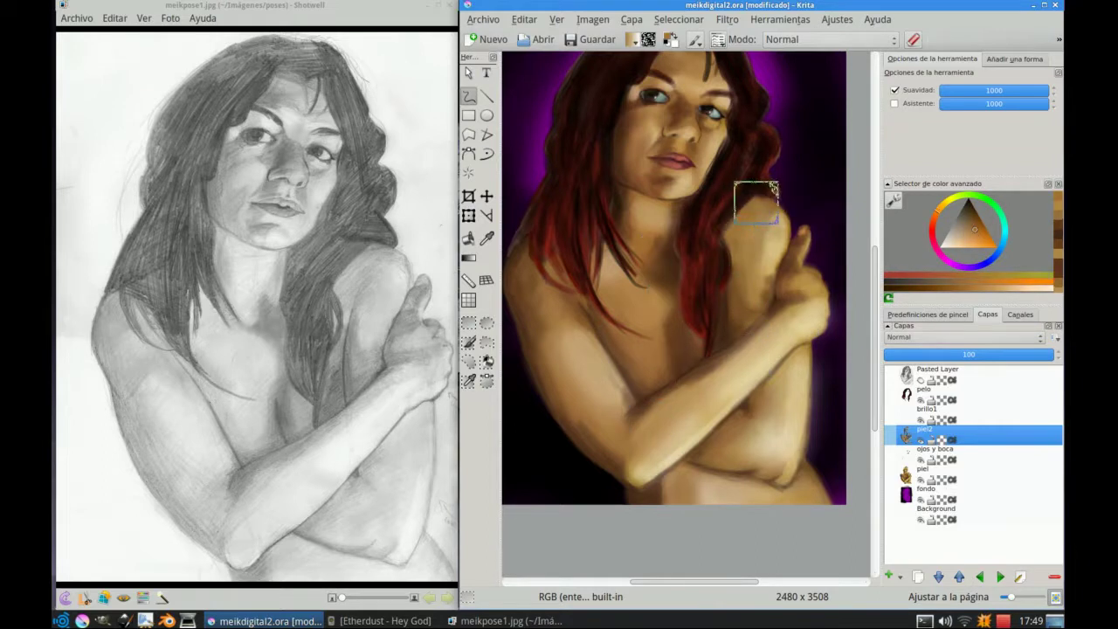
{"action": "left_click", "coordinate": [635, 218], "text": "ctrl"}
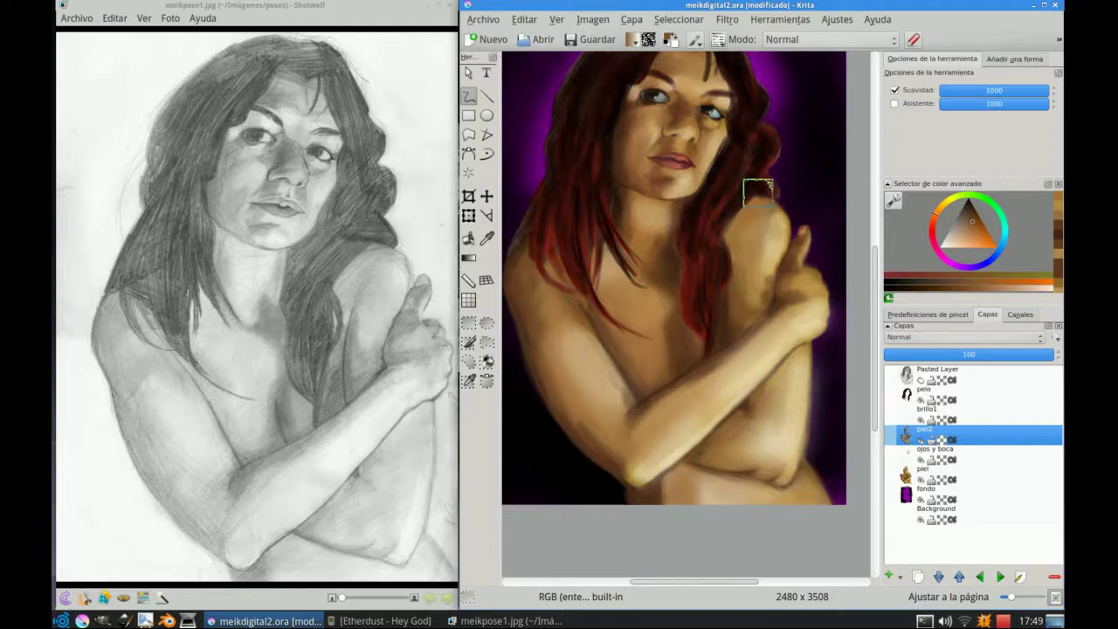
{"action": "left_click_drag", "start_coordinate": [758, 189], "coordinate": [754, 185]}
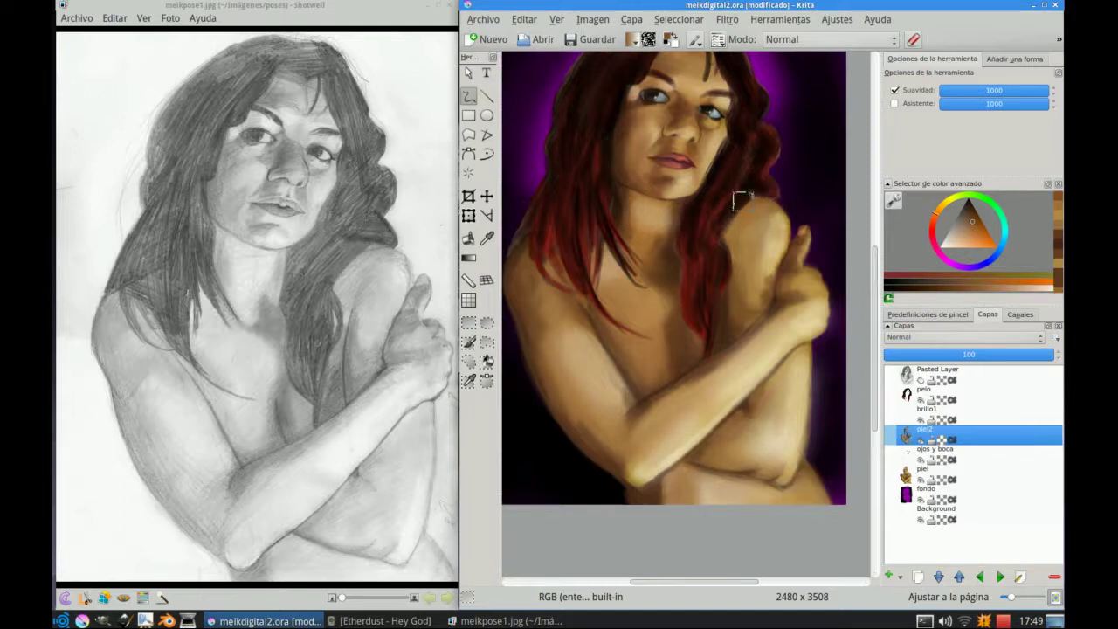
Step: Resize the brush, sample brighter chest and neck tones, and lighten the neck with upward strokes
{"action": "left_click", "coordinate": [626, 147], "text": "ctrl"}
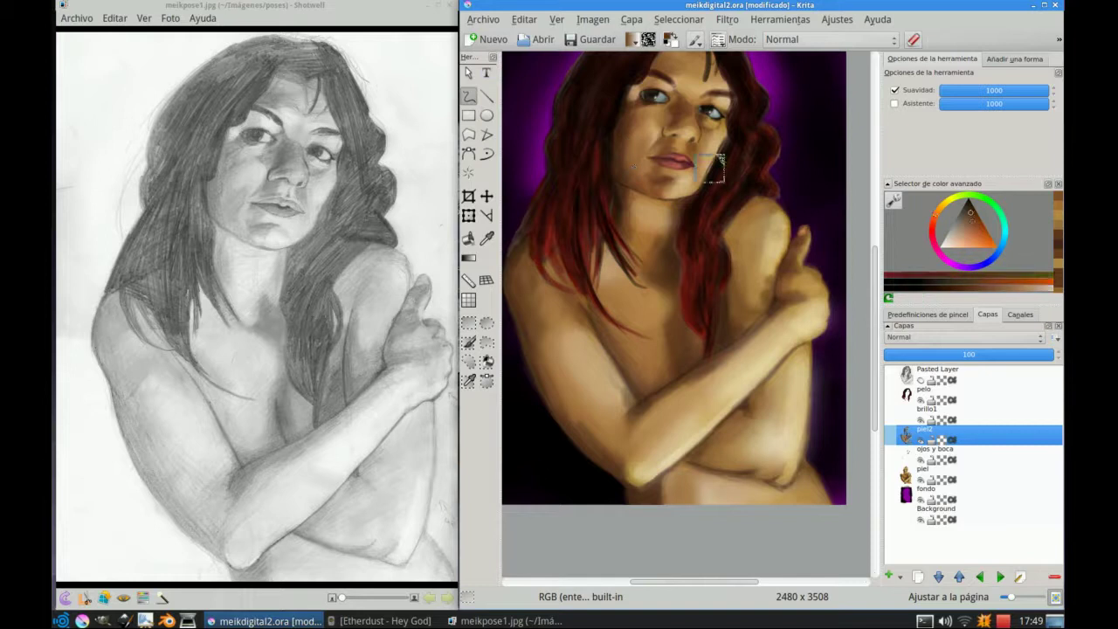
{"action": "key", "text": "bracketright"}
{"action": "key", "text": "bracketright"}
{"action": "key", "text": "bracketright"}
{"action": "key", "text": "bracketright"}
{"action": "key", "text": "bracketright"}
{"action": "key", "text": "bracketright"}
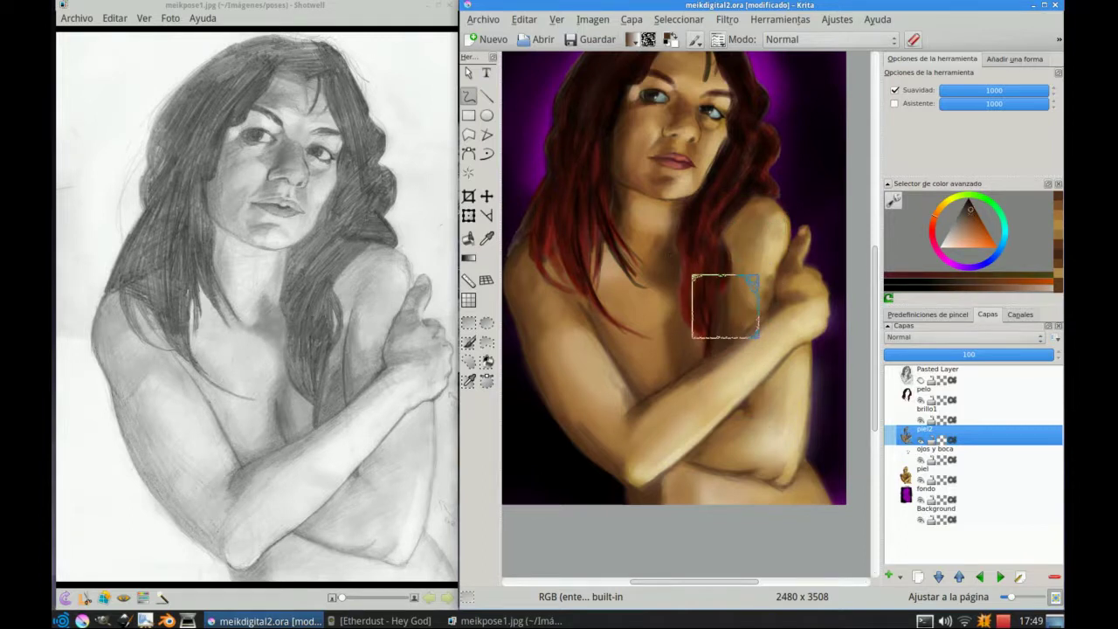
{"action": "key", "text": "bracketleft"}
{"action": "key", "text": "bracketleft"}
{"action": "key", "text": "bracketleft"}
{"action": "key", "text": "bracketleft"}
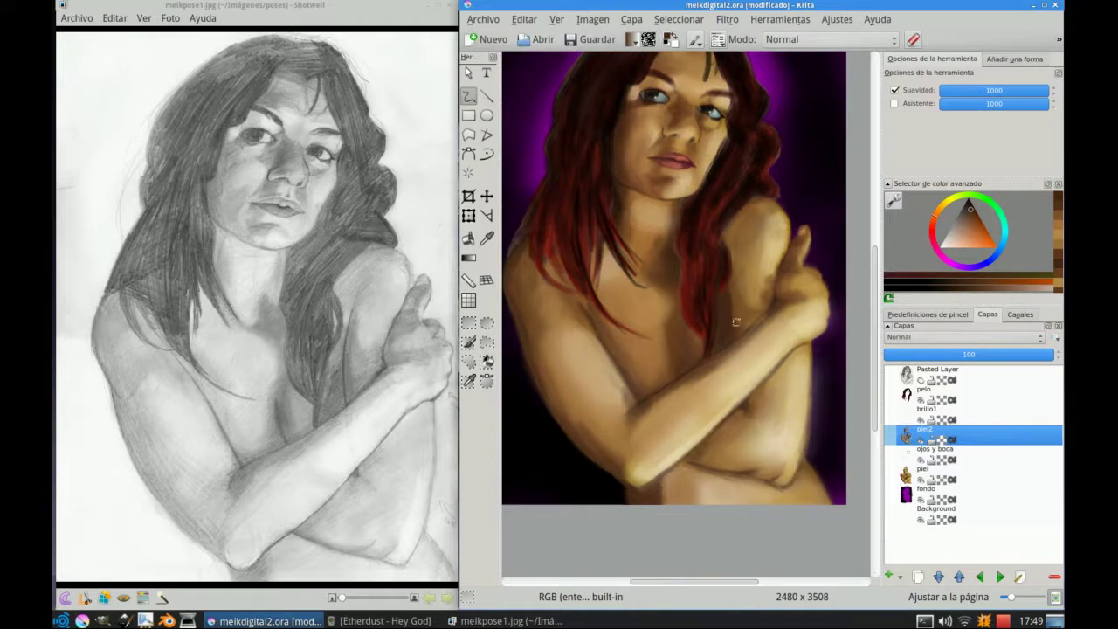
{"action": "key", "text": "bracketright"}
{"action": "key", "text": "bracketright"}
{"action": "left_click", "coordinate": [792, 281], "text": "ctrl"}
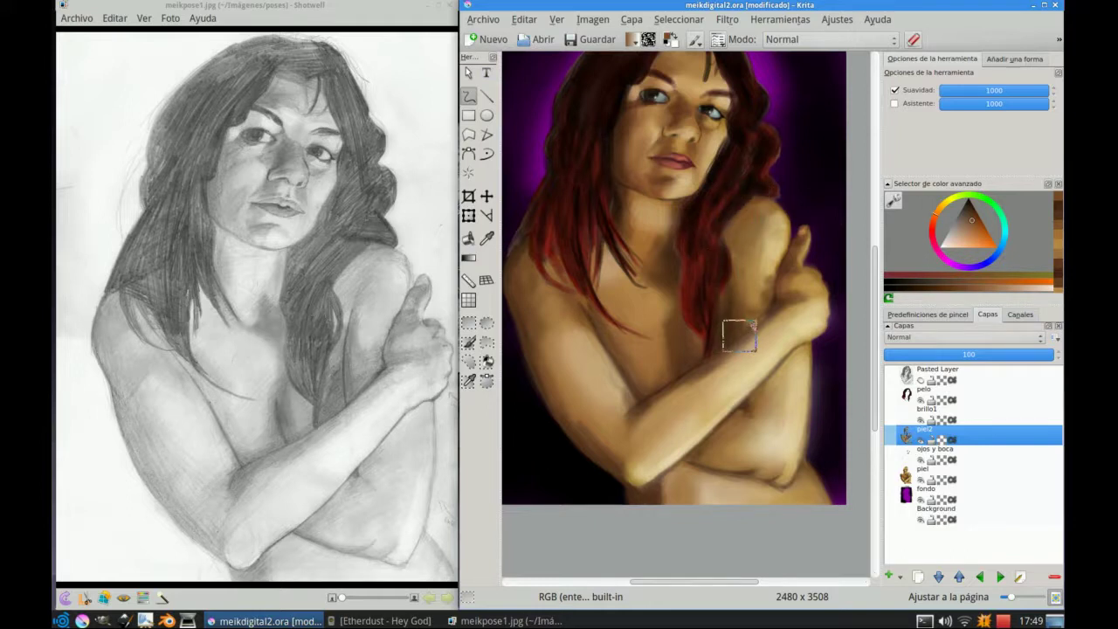
{"action": "left_click", "coordinate": [655, 251], "text": "ctrl"}
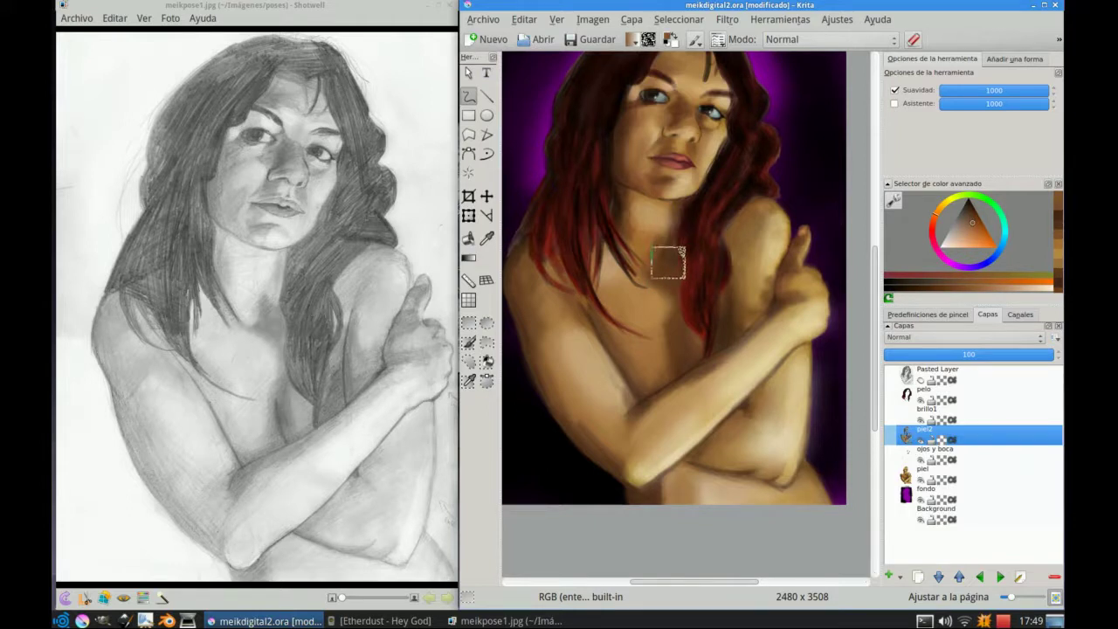
{"action": "left_click", "coordinate": [647, 231], "text": "ctrl"}
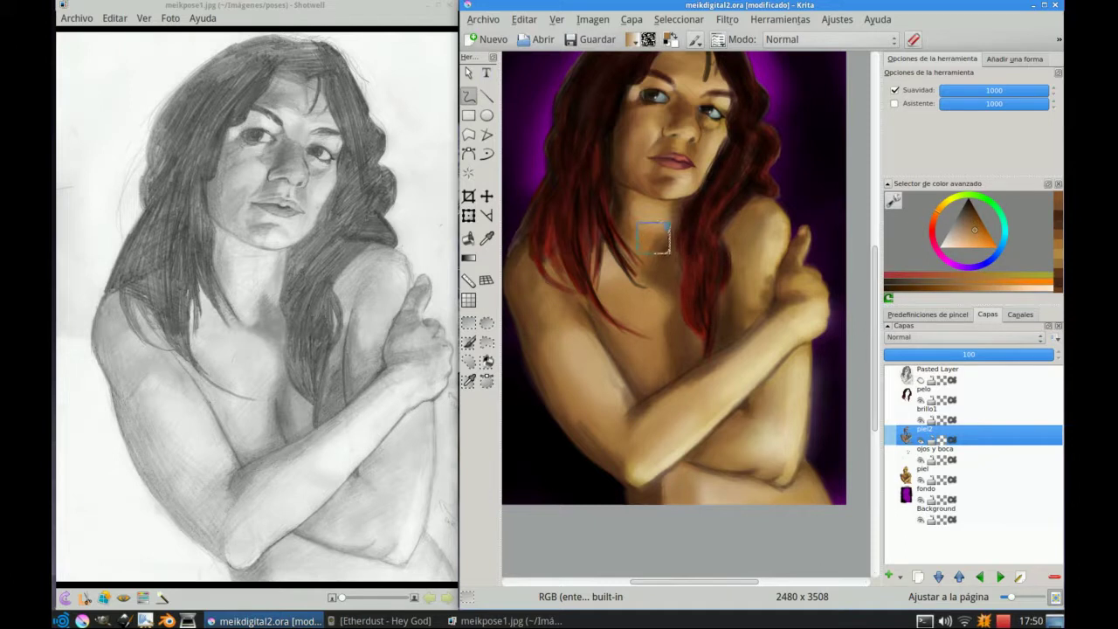
{"action": "left_click_drag", "start_coordinate": [665, 238], "coordinate": [669, 248]}
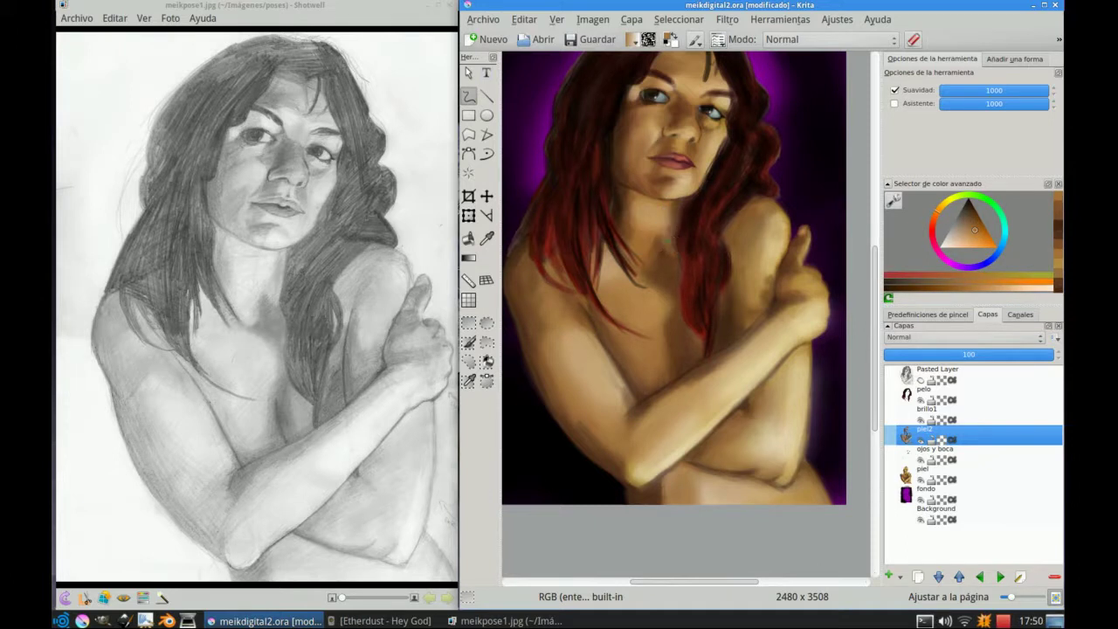
{"action": "left_click_drag", "start_coordinate": [667, 236], "coordinate": [678, 204]}
Step: Darken the arm shadow with sampled brown, then blend a lighter brown across the arm
{"action": "mouse_move", "coordinate": [713, 270]}
{"action": "left_mouse_down"}
{"action": "mouse_move", "coordinate": [742, 222]}
{"action": "mouse_move", "coordinate": [716, 265]}
{"action": "left_mouse_up"}
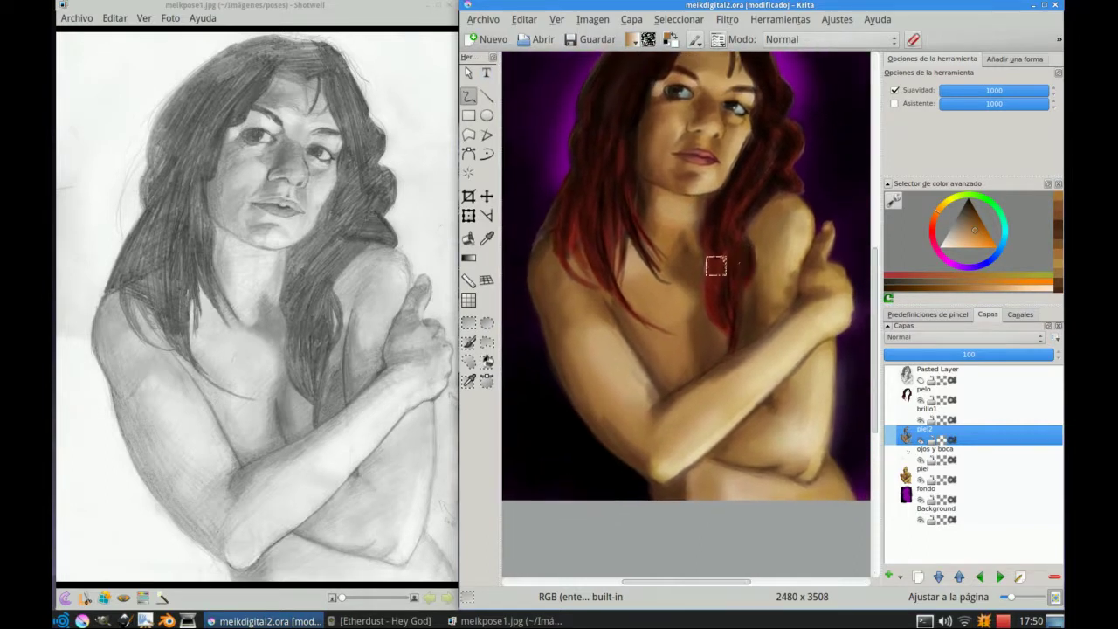
{"action": "left_click", "coordinate": [609, 432], "text": "ctrl"}
{"action": "left_click_drag", "start_coordinate": [609, 432], "coordinate": [590, 403]}
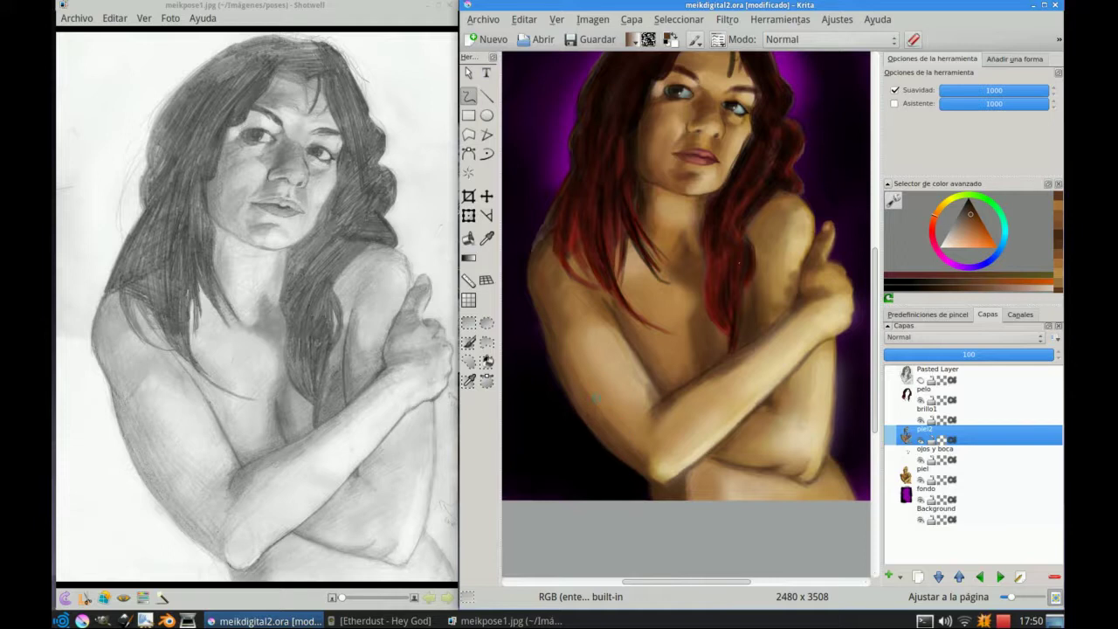
{"action": "left_click", "coordinate": [587, 362], "text": "ctrl"}
{"action": "key", "text": "]"}
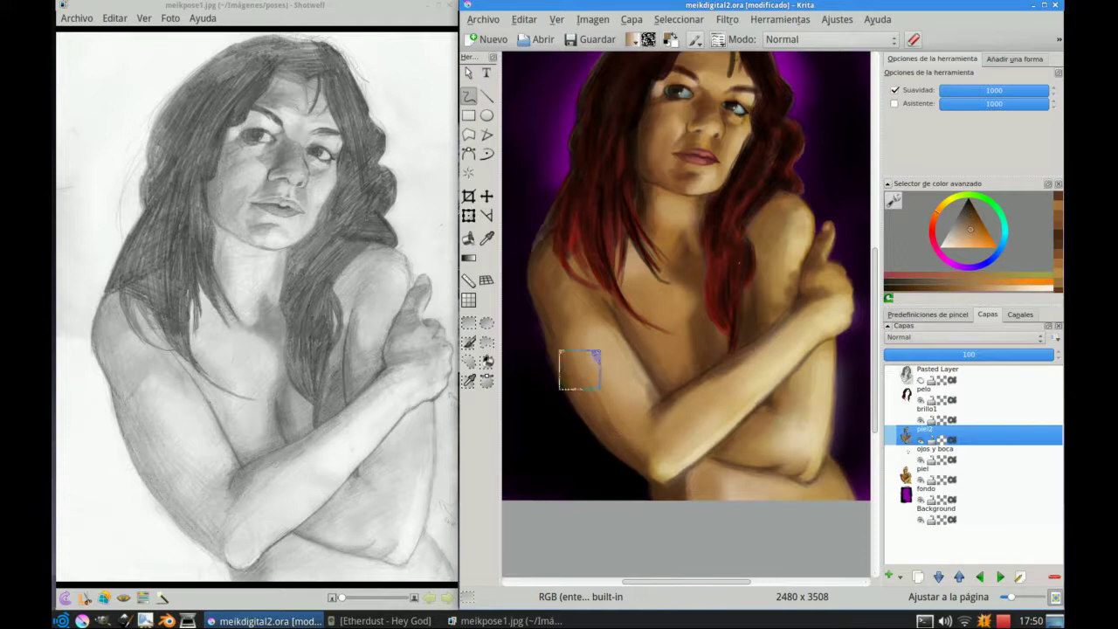
{"action": "left_click_drag", "start_coordinate": [572, 364], "coordinate": [577, 372]}
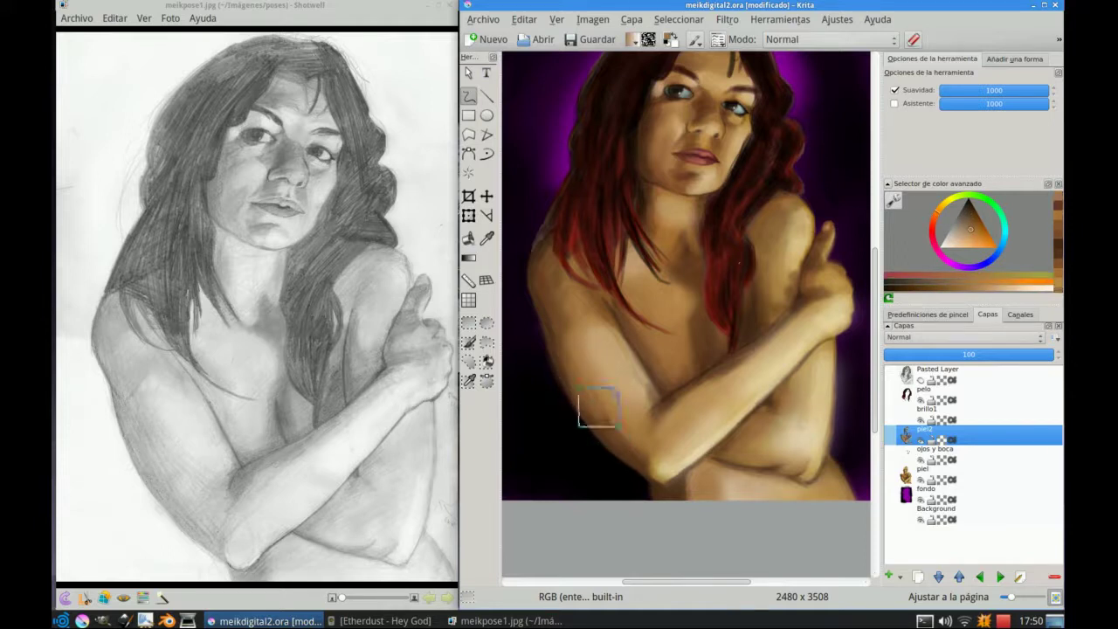
Step: Sample orange and brown chest tones, shrink the brush, and blend a faint stroke onto the chest
{"action": "left_click", "coordinate": [612, 428], "text": "ctrl"}
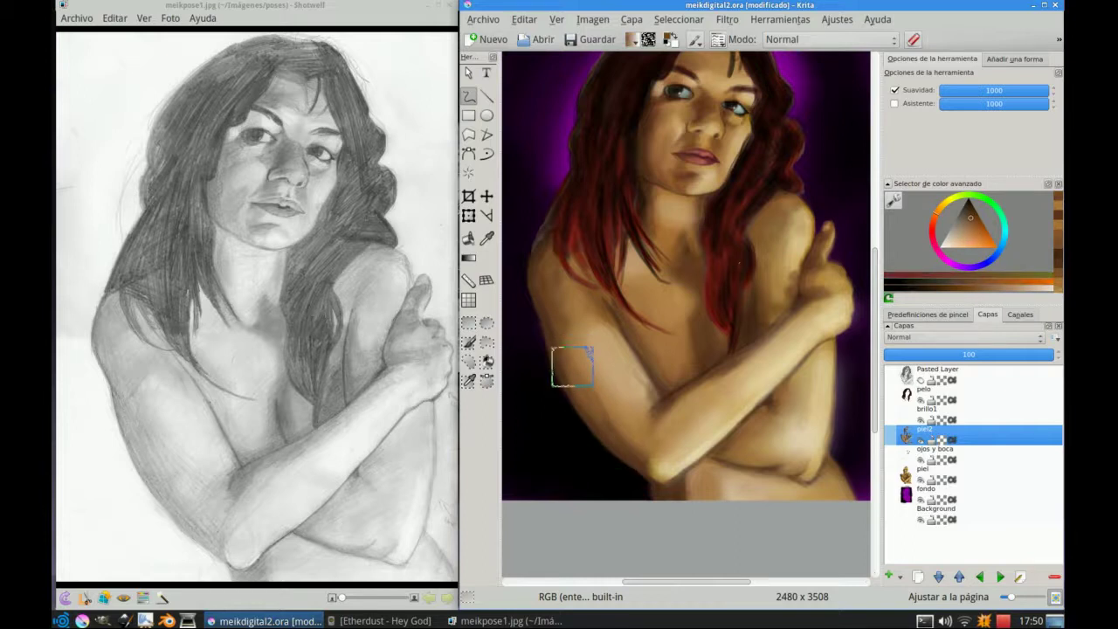
{"action": "left_click", "coordinate": [804, 292], "text": "ctrl"}
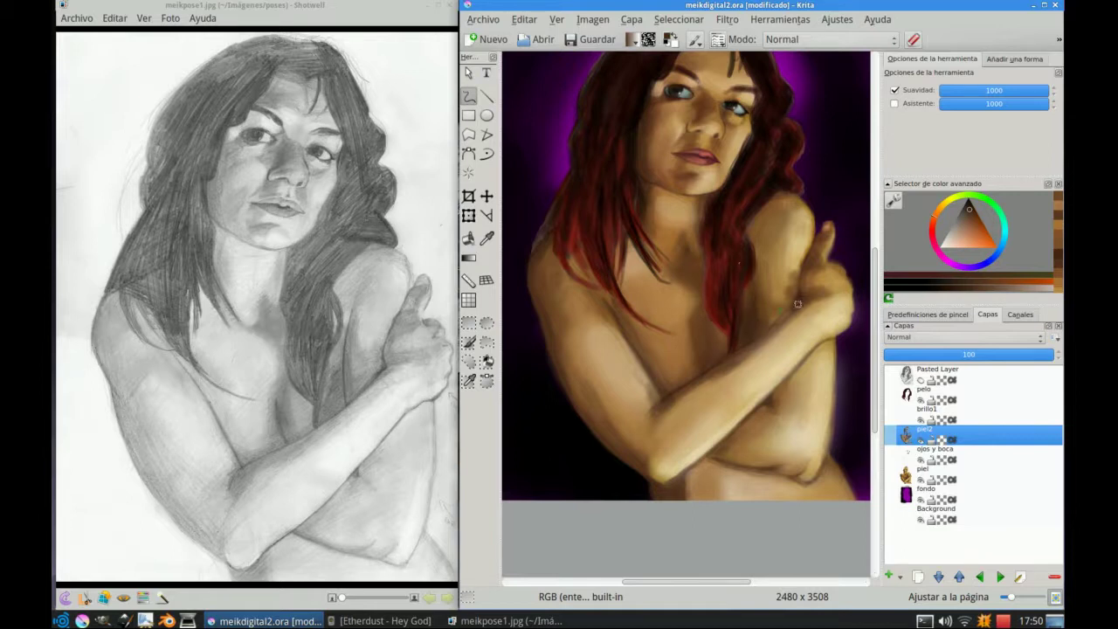
{"action": "left_click", "coordinate": [753, 348], "text": "ctrl"}
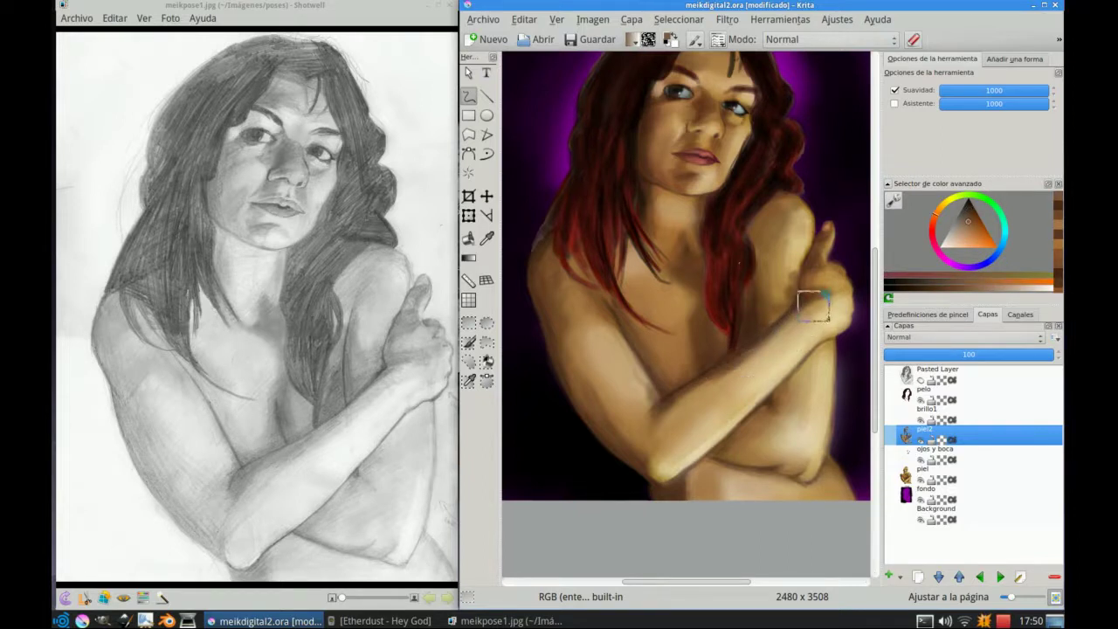
{"action": "left_click", "coordinate": [755, 381], "text": "ctrl"}
{"action": "left_click", "coordinate": [742, 367], "text": "ctrl"}
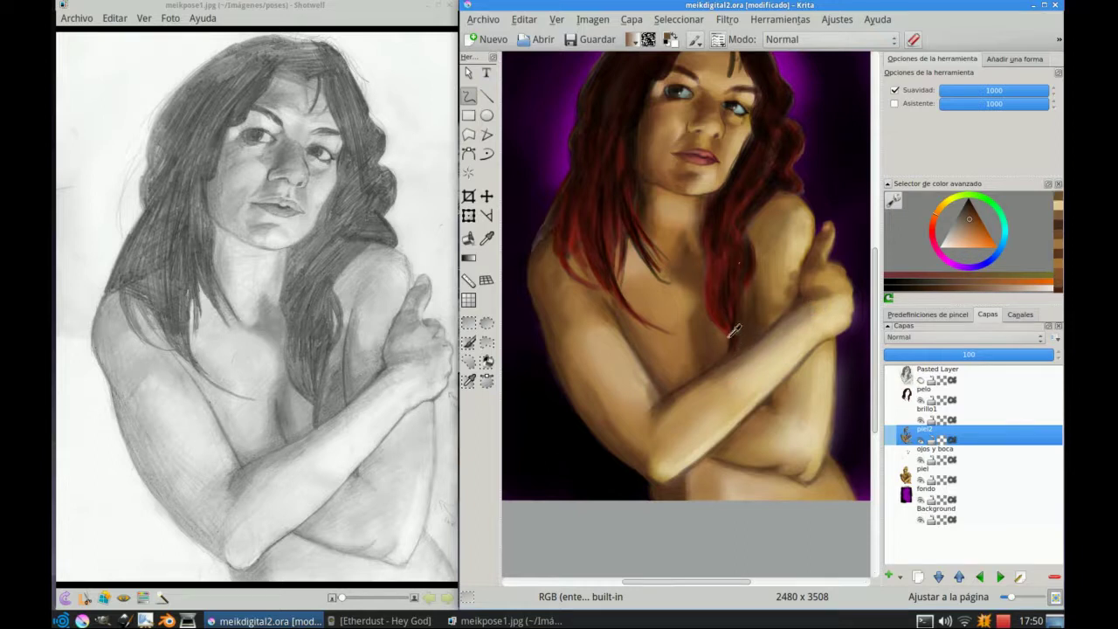
{"action": "left_click", "coordinate": [821, 274], "text": "ctrl"}
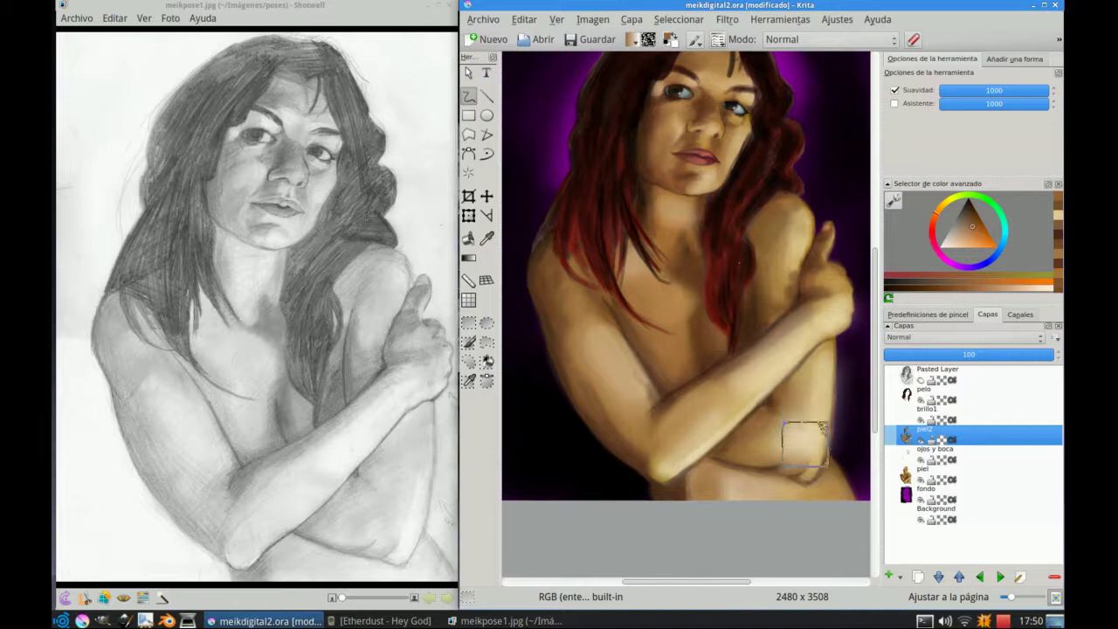
{"action": "left_click", "coordinate": [806, 290], "text": "ctrl"}
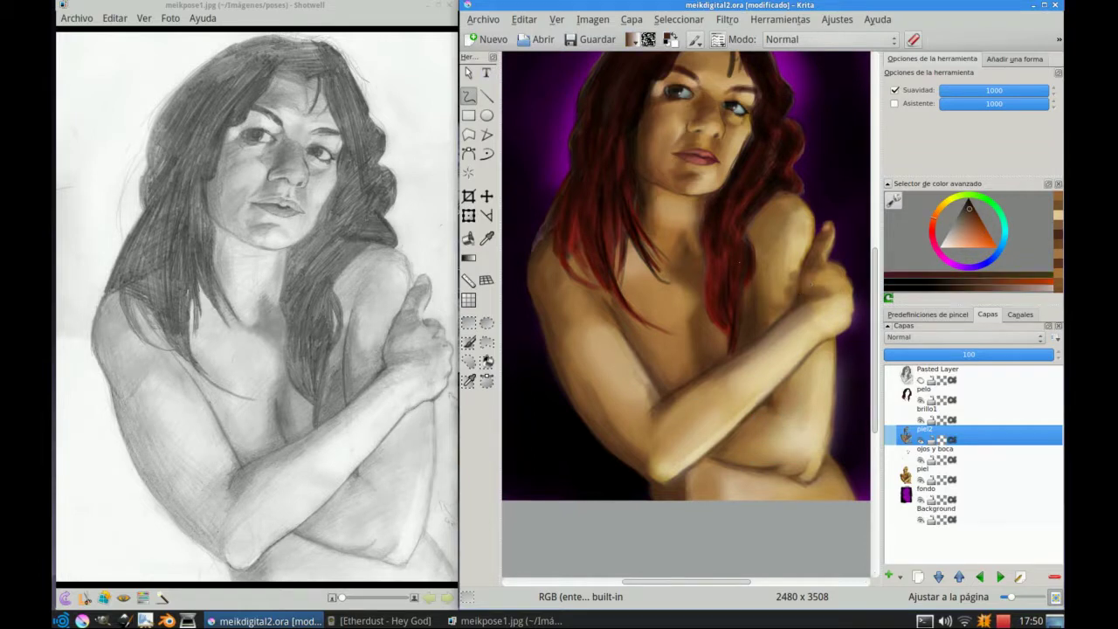
{"action": "left_click", "coordinate": [836, 253], "text": "ctrl"}
{"action": "key", "text": "bracketleft"}
{"action": "key", "text": "bracketleft"}
{"action": "key", "text": "bracketleft"}
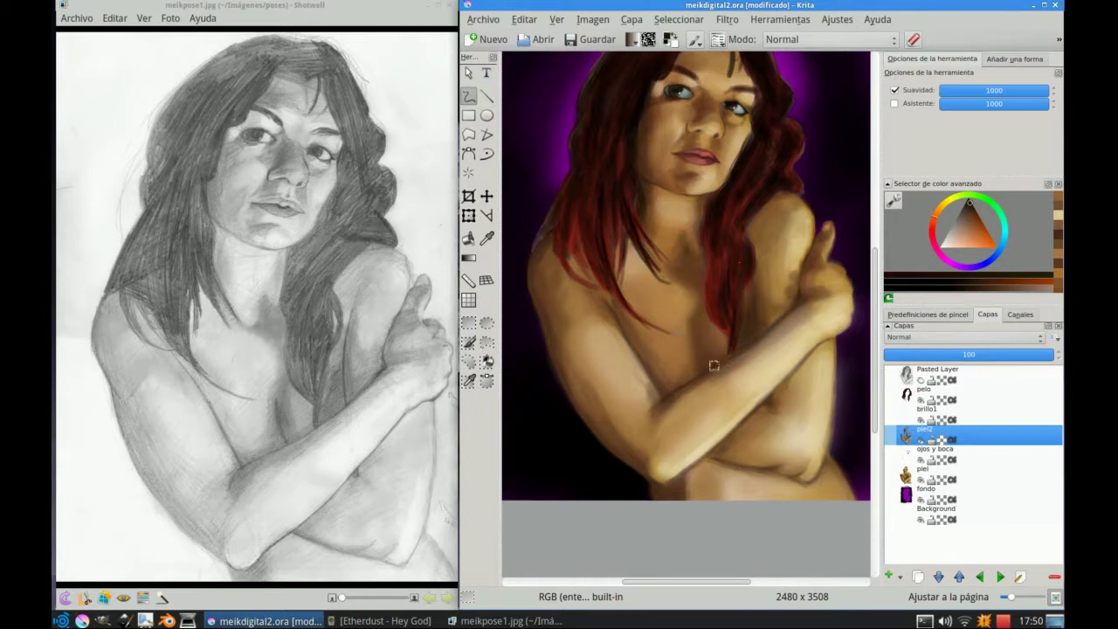
{"action": "left_click_drag", "start_coordinate": [699, 374], "coordinate": [690, 321]}
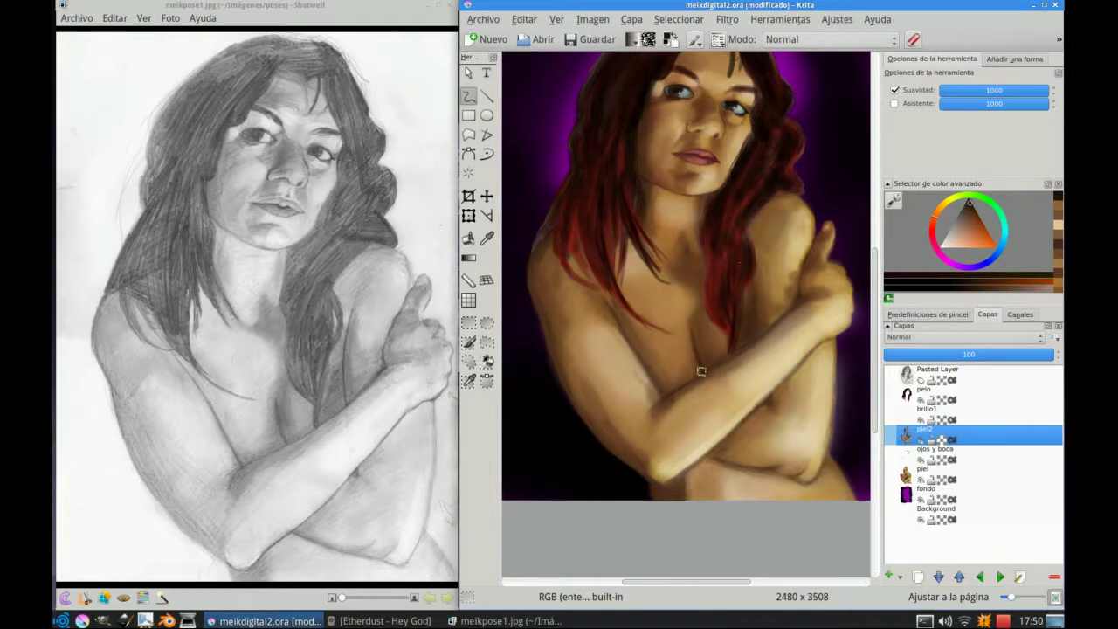
Step: Enlarge then halve the brush, sample lighter and darker chest tones, and paint a soft upper-chest stroke
{"action": "left_click", "coordinate": [1060, 41]}
{"action": "left_click", "coordinate": [1059, 41]}
{"action": "left_click_drag", "start_coordinate": [698, 358], "coordinate": [727, 360]}
{"action": "key", "text": "bracketleft"}
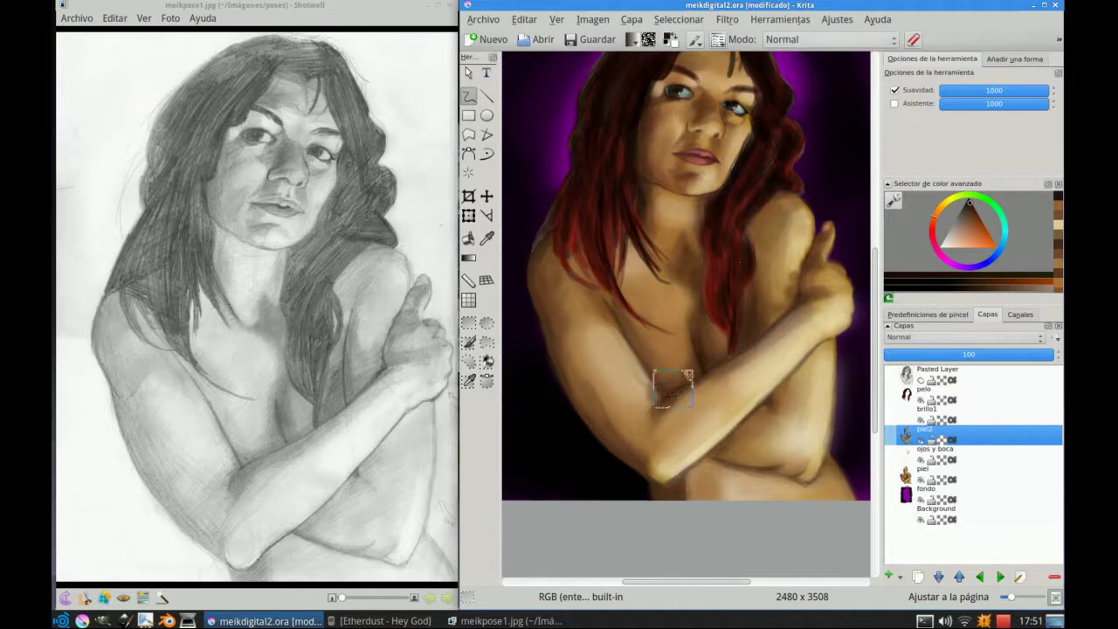
{"action": "left_click", "coordinate": [669, 359], "text": "ctrl"}
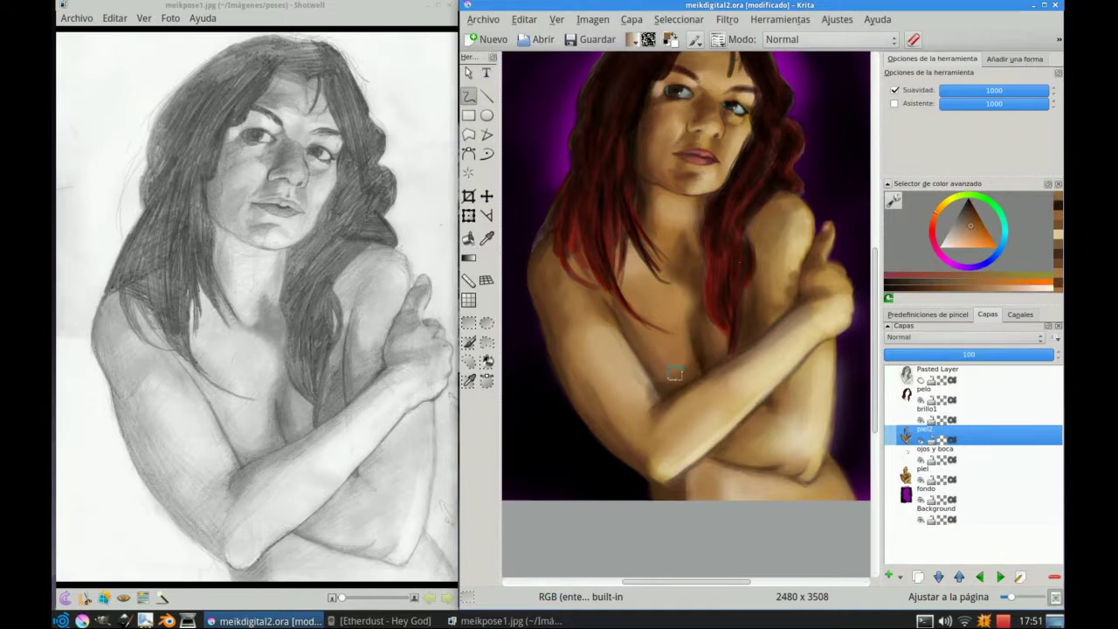
{"action": "left_click", "coordinate": [704, 359], "text": "ctrl"}
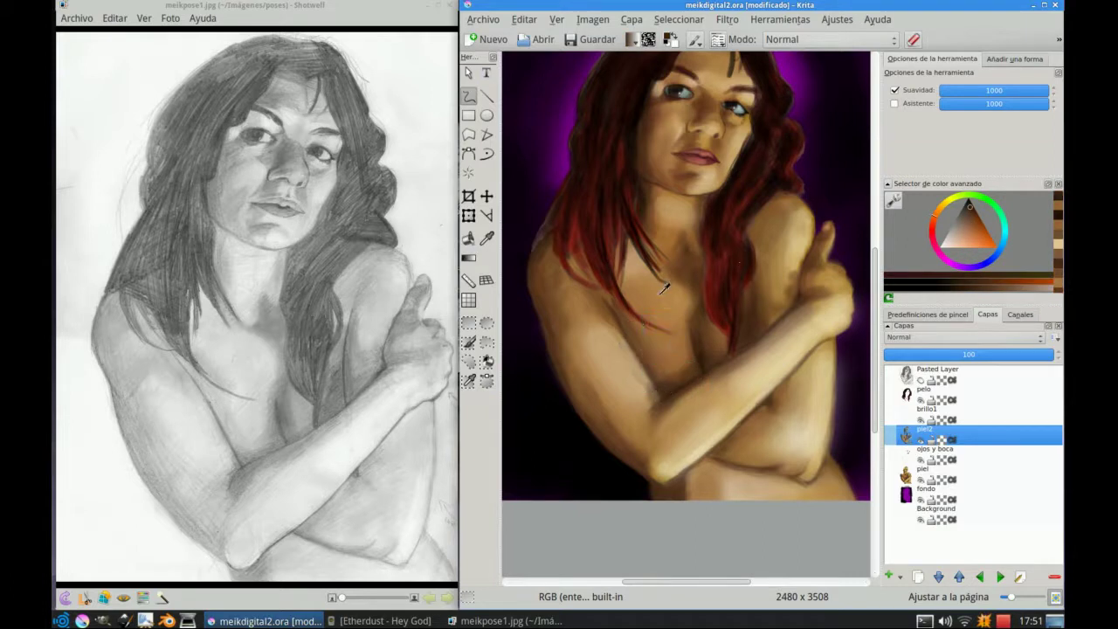
{"action": "left_click", "coordinate": [645, 262], "text": "ctrl"}
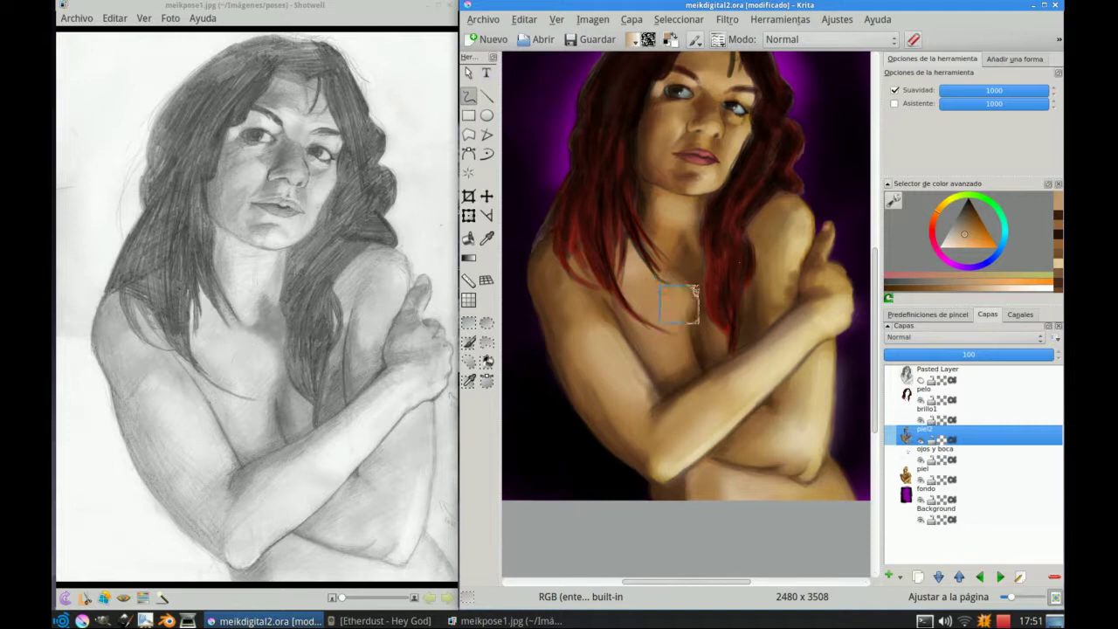
{"action": "left_click", "coordinate": [669, 275], "text": "ctrl"}
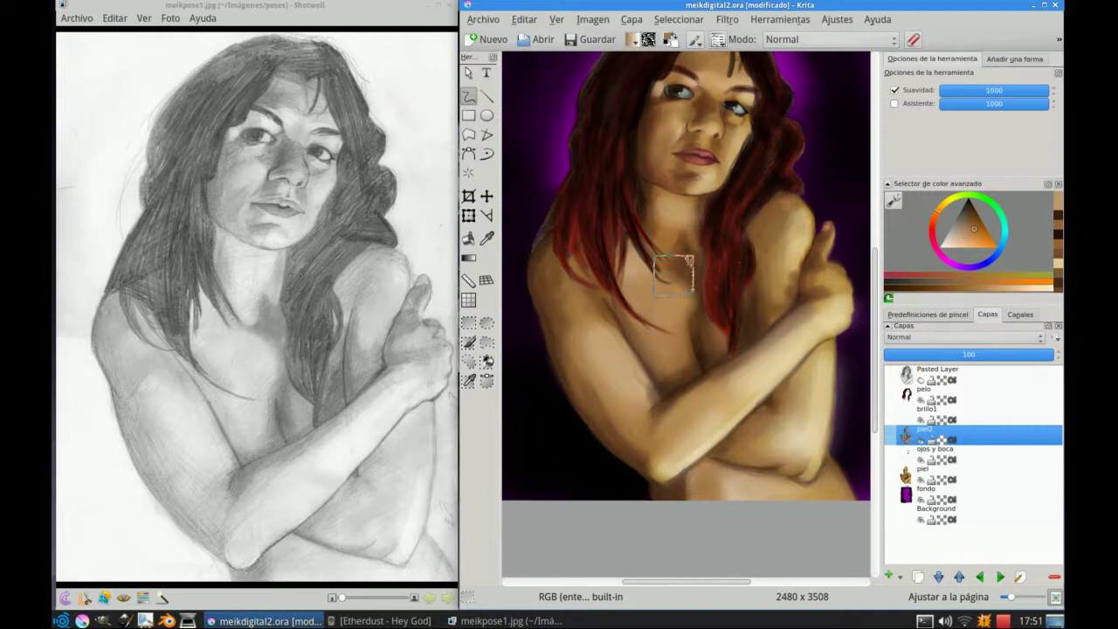
{"action": "left_click", "coordinate": [662, 240], "text": "ctrl"}
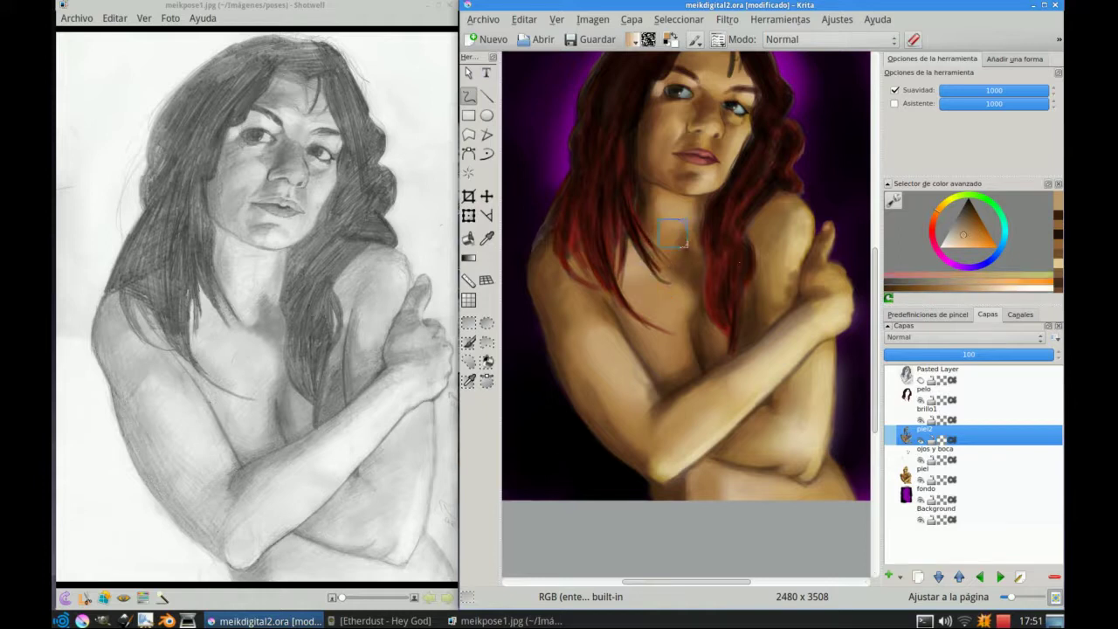
{"action": "left_click_drag", "start_coordinate": [662, 240], "coordinate": [668, 232]}
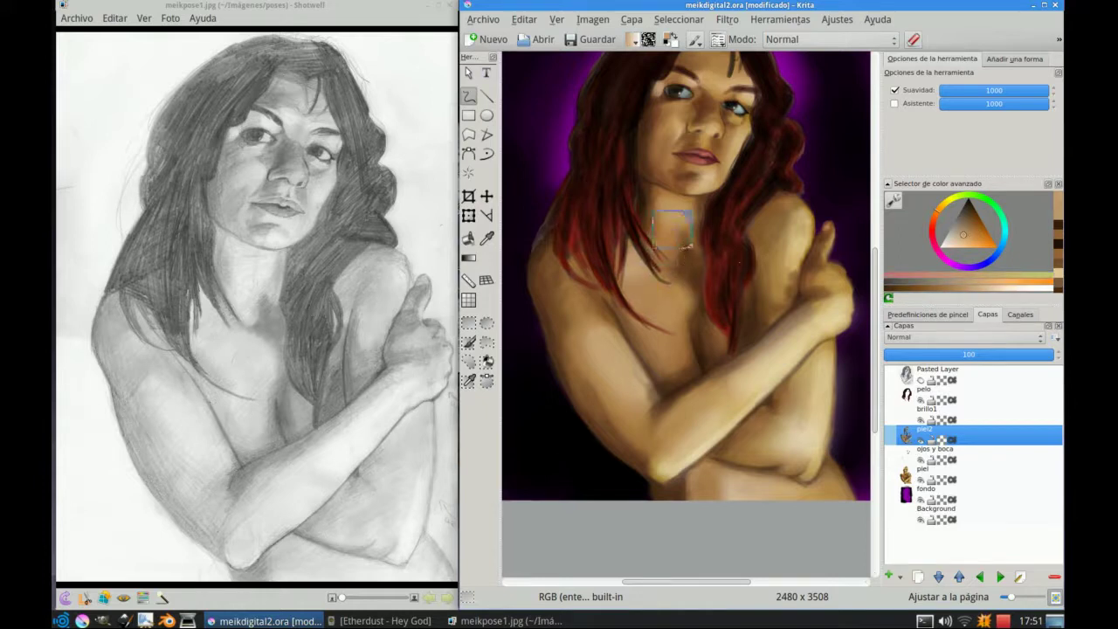
{"action": "scroll", "coordinate": [714, 240], "scroll_direction": "up", "scroll_amount": 2}
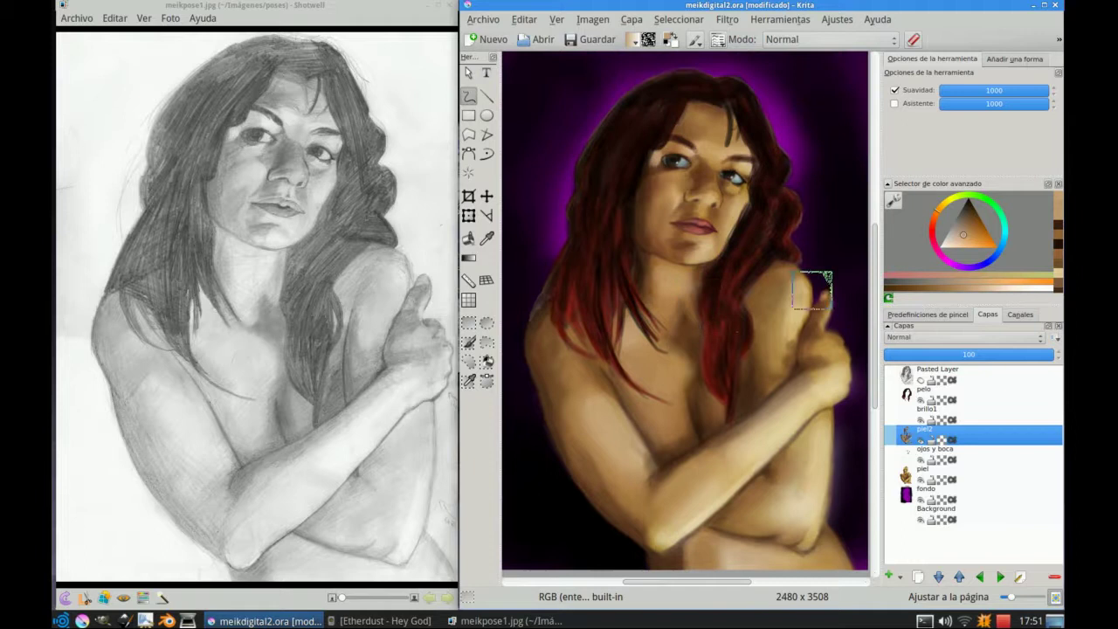
Step: Lighten the cheek with a yellowish tone and darken the area beside the left eye
{"action": "left_click", "coordinate": [823, 455], "text": "ctrl"}
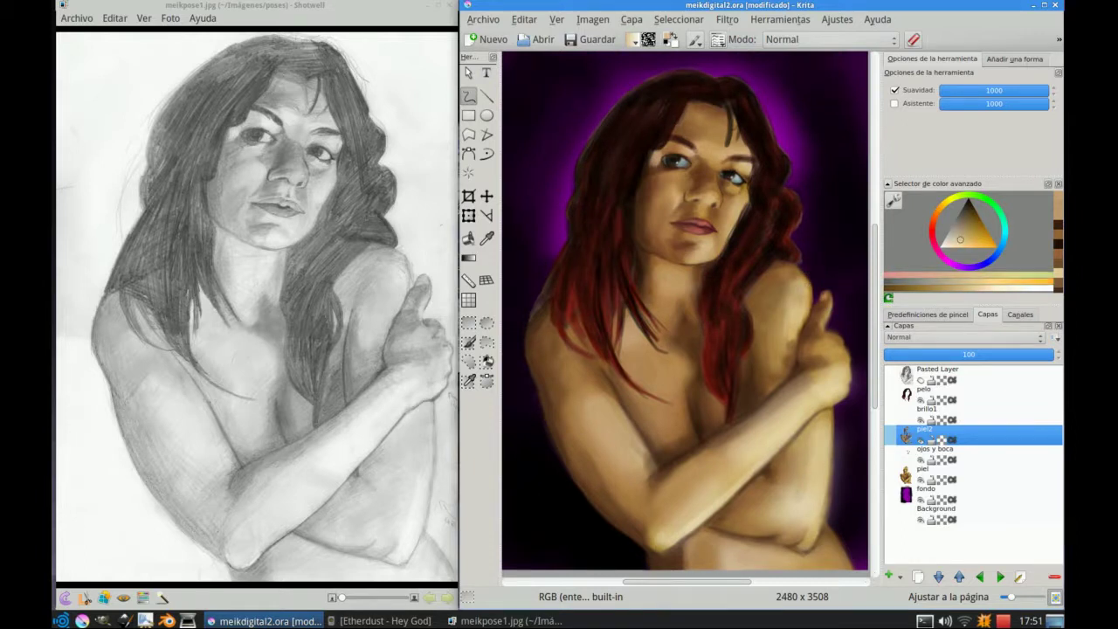
{"action": "scroll", "coordinate": [719, 222], "scroll_direction": "up", "scroll_amount": 1}
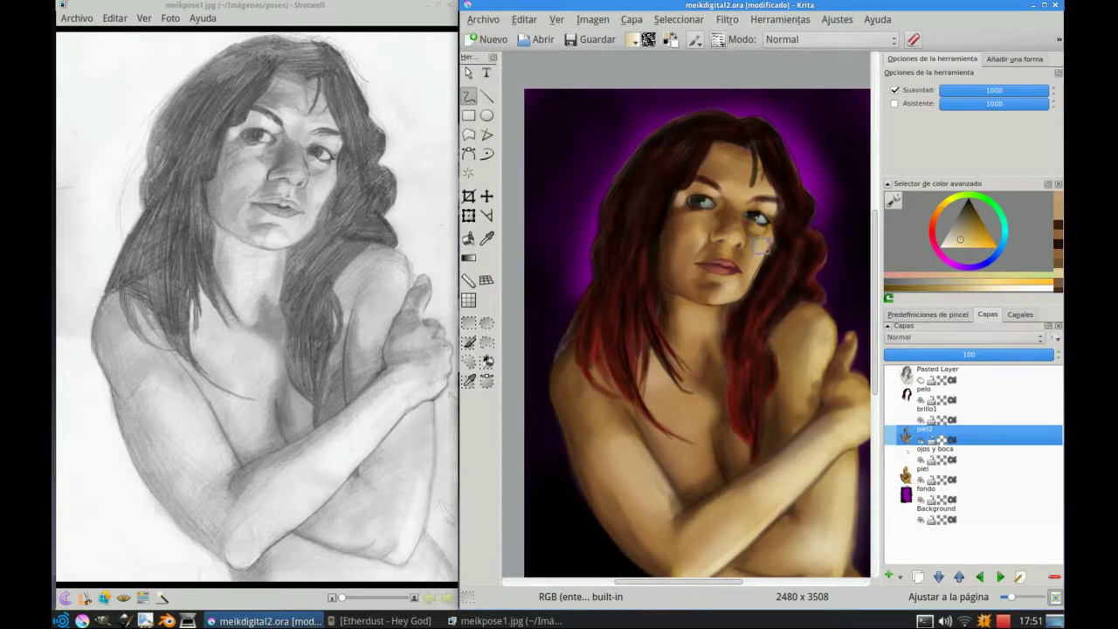
{"action": "left_click_drag", "start_coordinate": [754, 247], "coordinate": [699, 241]}
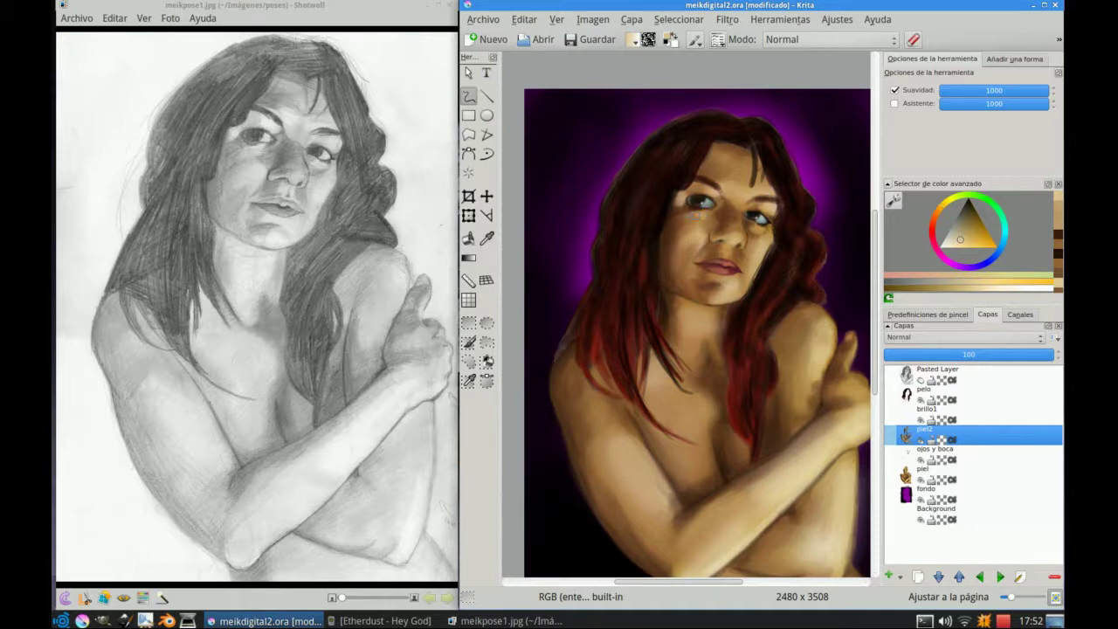
{"action": "left_click", "coordinate": [688, 218], "text": "ctrl"}
{"action": "left_click_drag", "start_coordinate": [678, 232], "coordinate": [697, 229]}
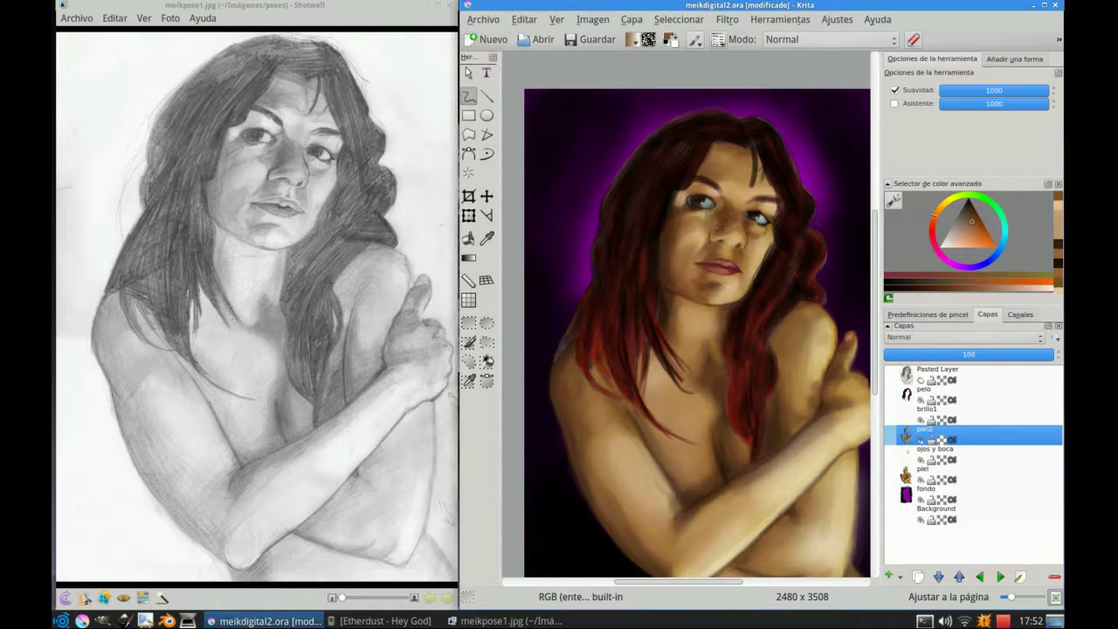
{"action": "left_click", "coordinate": [705, 246], "text": "ctrl"}
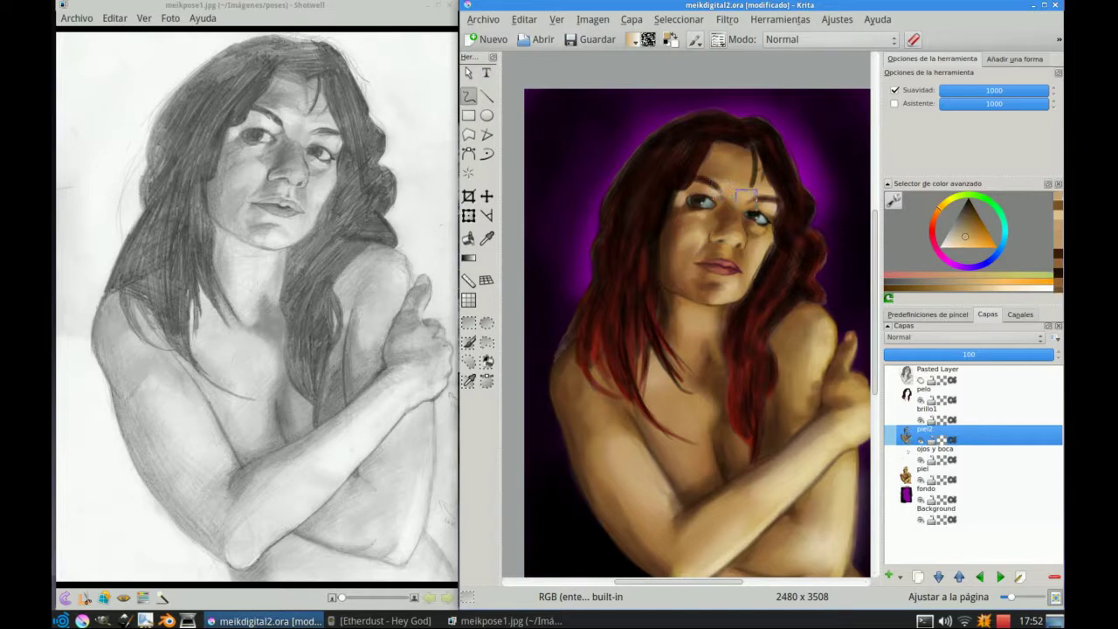
Step: Paint a dark hair strand across the forehead and darken the brow area
{"action": "left_click", "coordinate": [848, 477], "text": "ctrl"}
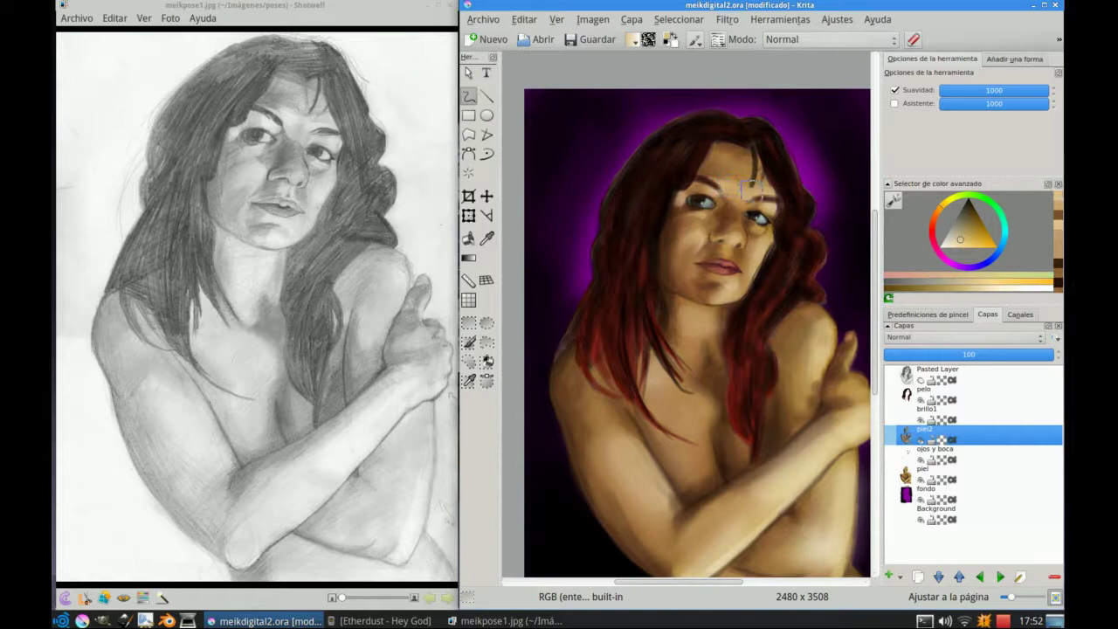
{"action": "mouse_move", "coordinate": [751, 185]}
{"action": "left_mouse_down"}
{"action": "mouse_move", "coordinate": [750, 157]}
{"action": "mouse_move", "coordinate": [751, 178]}
{"action": "left_mouse_up"}
{"action": "left_click_drag", "start_coordinate": [737, 201], "coordinate": [751, 183]}
{"action": "left_click_drag", "start_coordinate": [763, 220], "coordinate": [756, 269]}
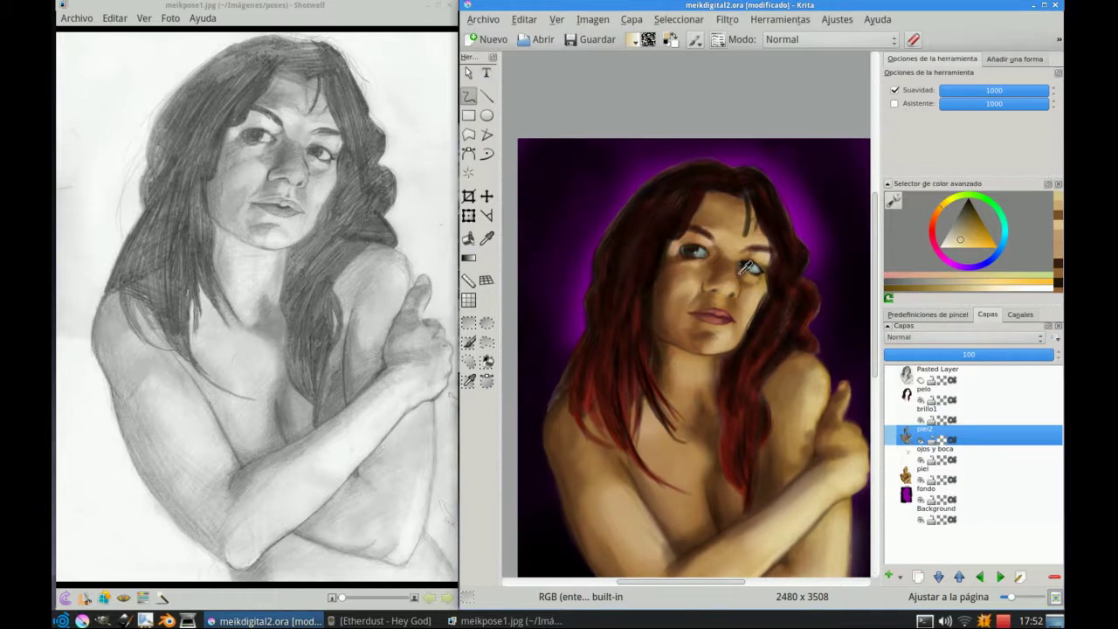
{"action": "left_click", "coordinate": [744, 266], "text": "ctrl"}
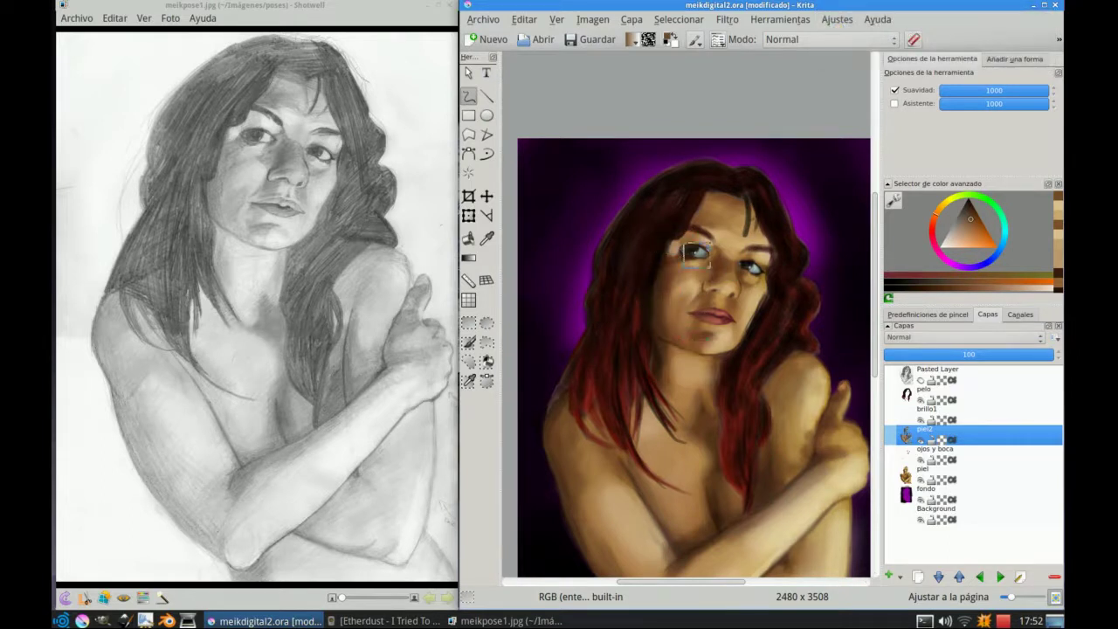
Step: On the ojos y boca layer, pick a darker orange-brown lip colour with a smaller brush and dab the lips
{"action": "left_click_drag", "start_coordinate": [688, 374], "coordinate": [709, 290]}
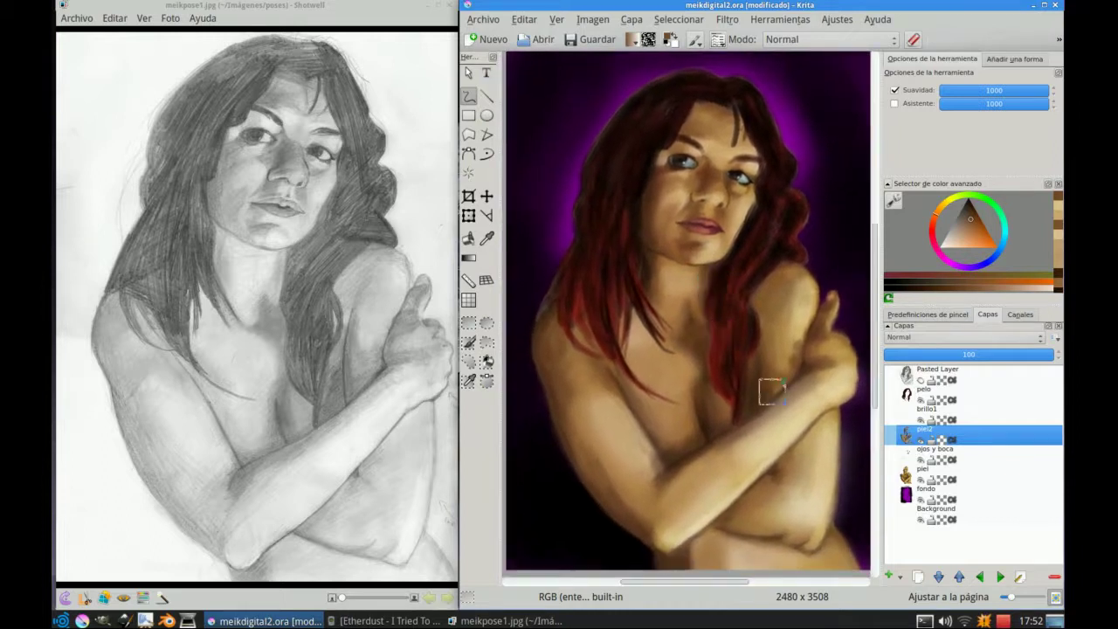
{"action": "left_click", "coordinate": [1005, 463]}
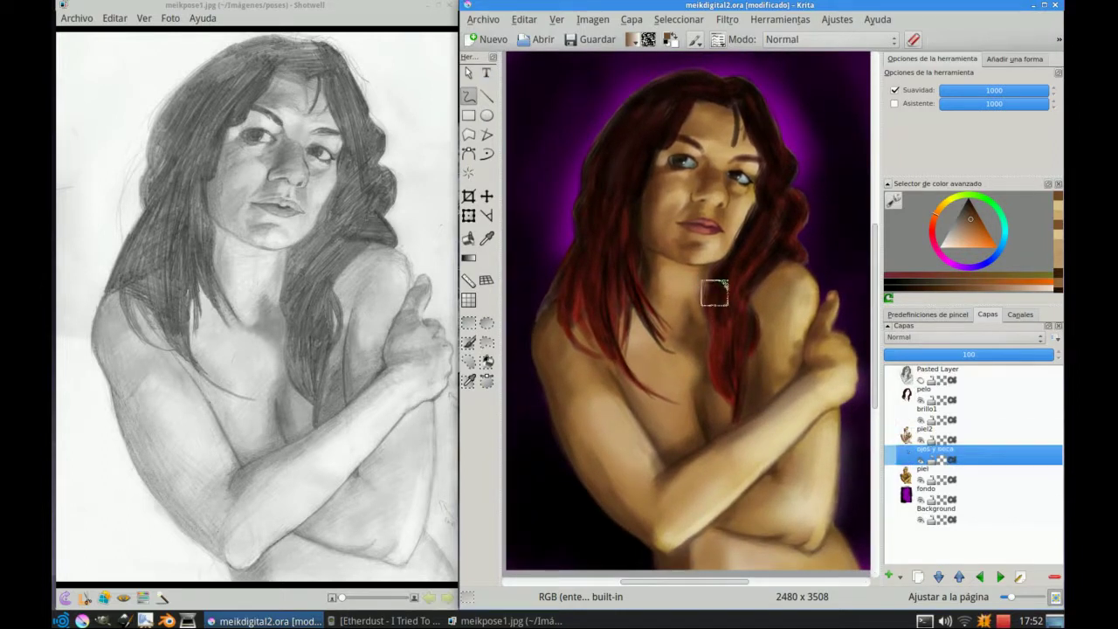
{"action": "scroll", "coordinate": [734, 216], "scroll_direction": "up", "scroll_amount": 3}
{"action": "scroll", "coordinate": [733, 217], "scroll_direction": "up", "scroll_amount": 1}
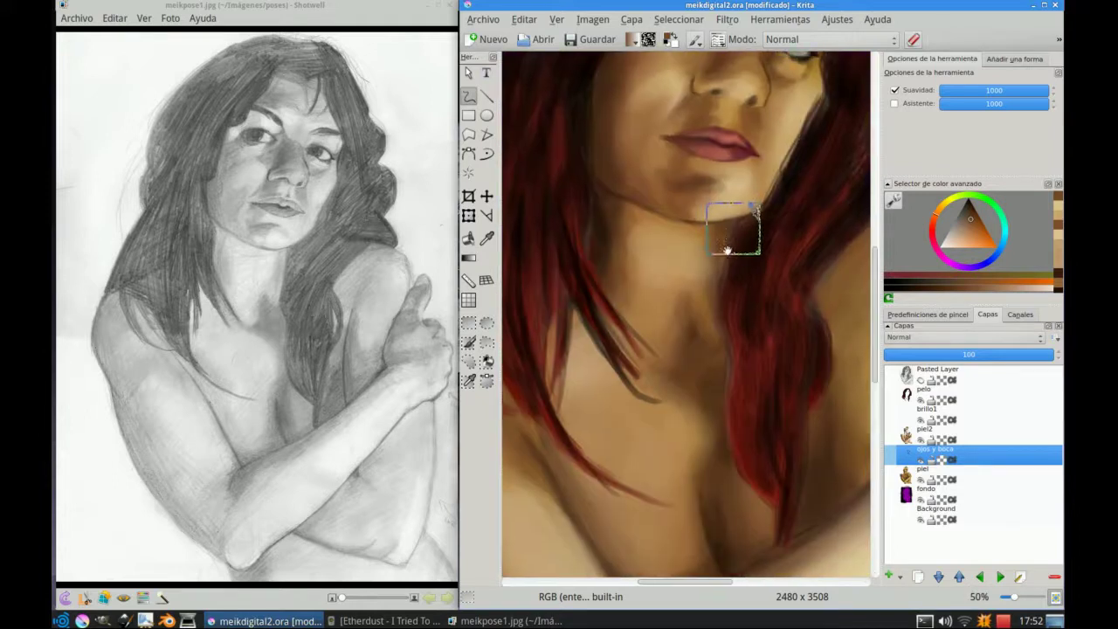
{"action": "scroll", "coordinate": [736, 224], "scroll_direction": "up", "scroll_amount": 4}
{"action": "left_click", "coordinate": [714, 306], "text": "ctrl"}
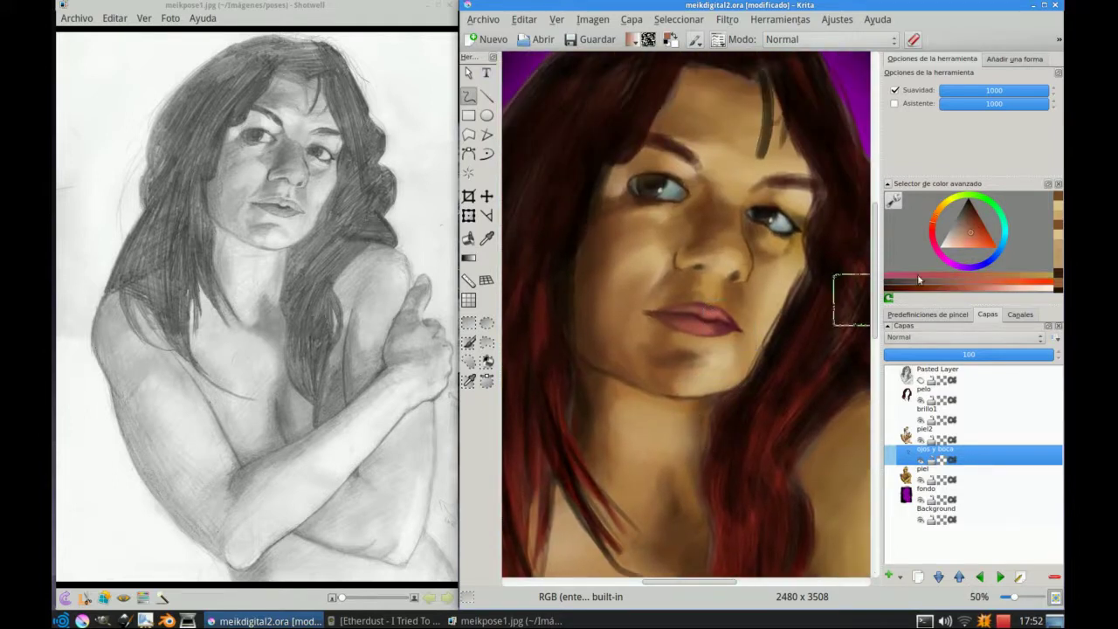
{"action": "left_click", "coordinate": [941, 212]}
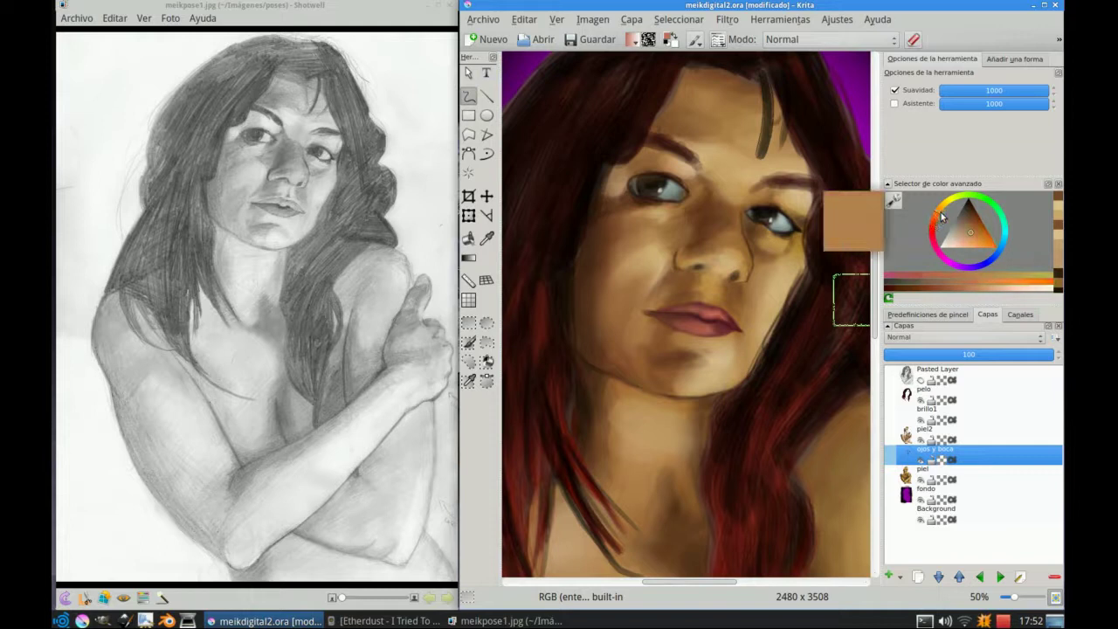
{"action": "left_click_drag", "start_coordinate": [972, 241], "coordinate": [971, 242]}
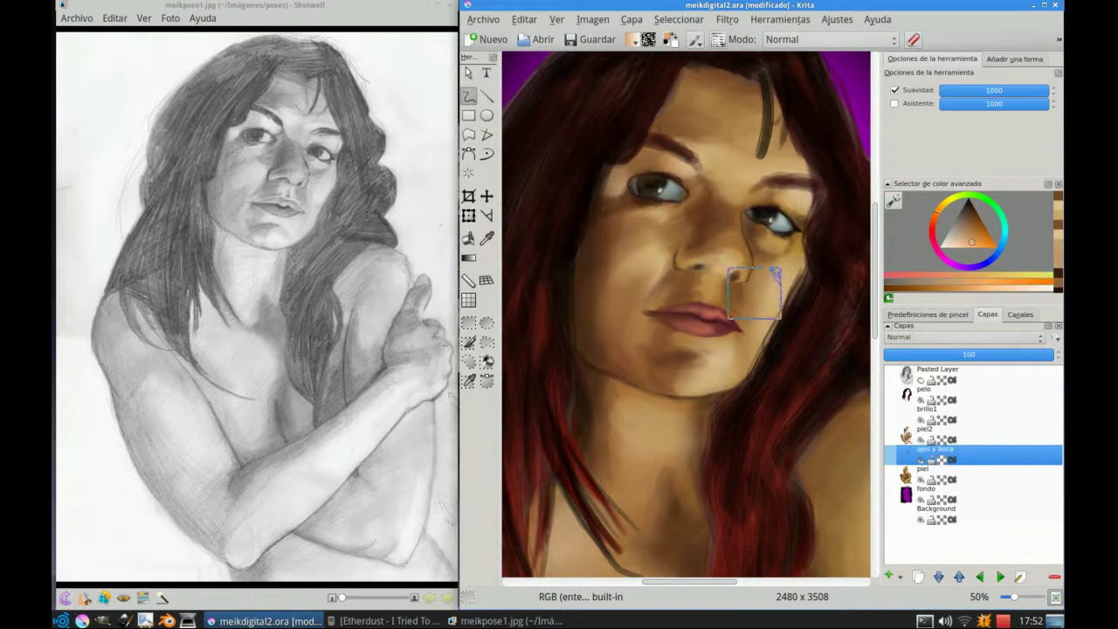
{"action": "key", "text": "bracketleft"}
{"action": "key", "text": "bracketleft"}
{"action": "key", "text": "bracketleft"}
{"action": "left_click", "coordinate": [702, 316]}
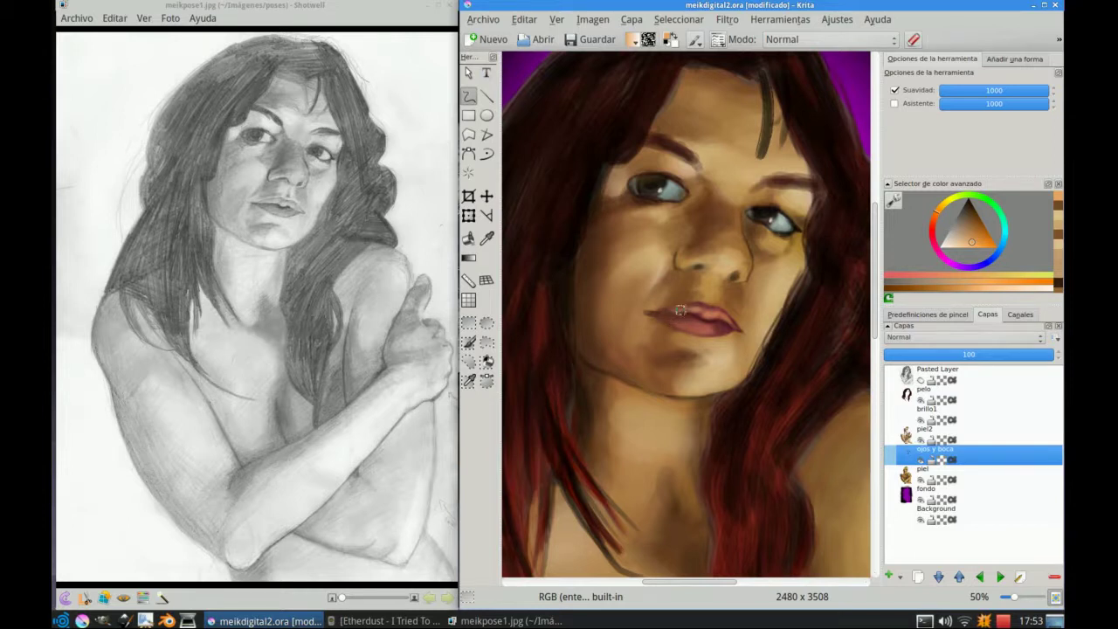
Step: Paint strokes along the upper and lower lip, then sample dark red and tan corner tones
{"action": "left_click_drag", "start_coordinate": [690, 307], "coordinate": [664, 311]}
{"action": "left_click", "coordinate": [838, 303], "text": "ctrl"}
{"action": "left_click_drag", "start_coordinate": [690, 323], "coordinate": [712, 337]}
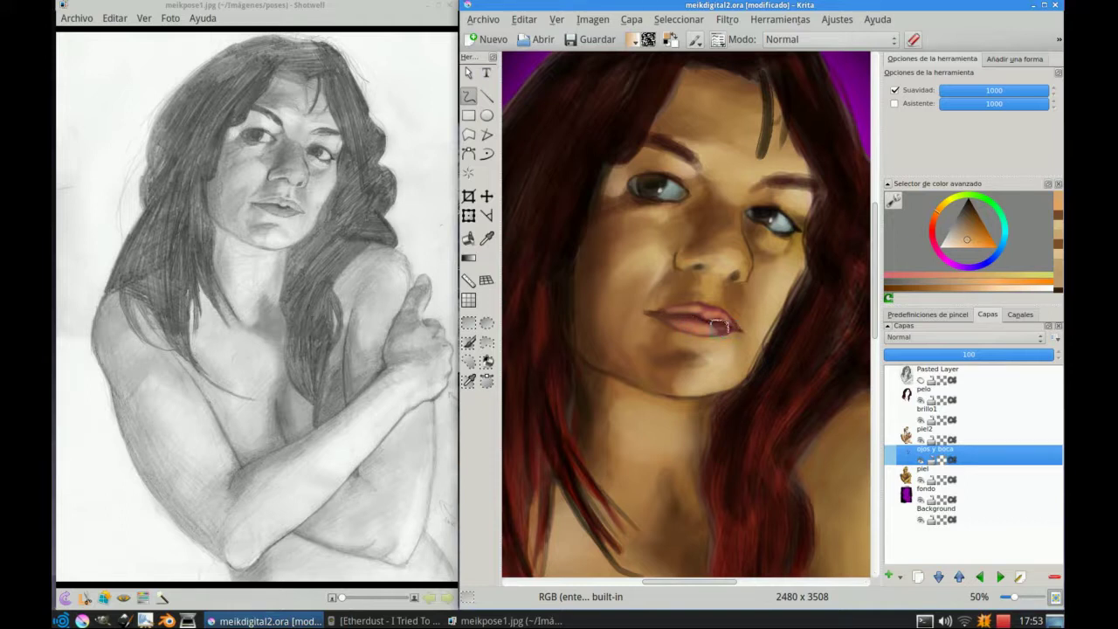
{"action": "left_click", "coordinate": [725, 328], "text": "ctrl"}
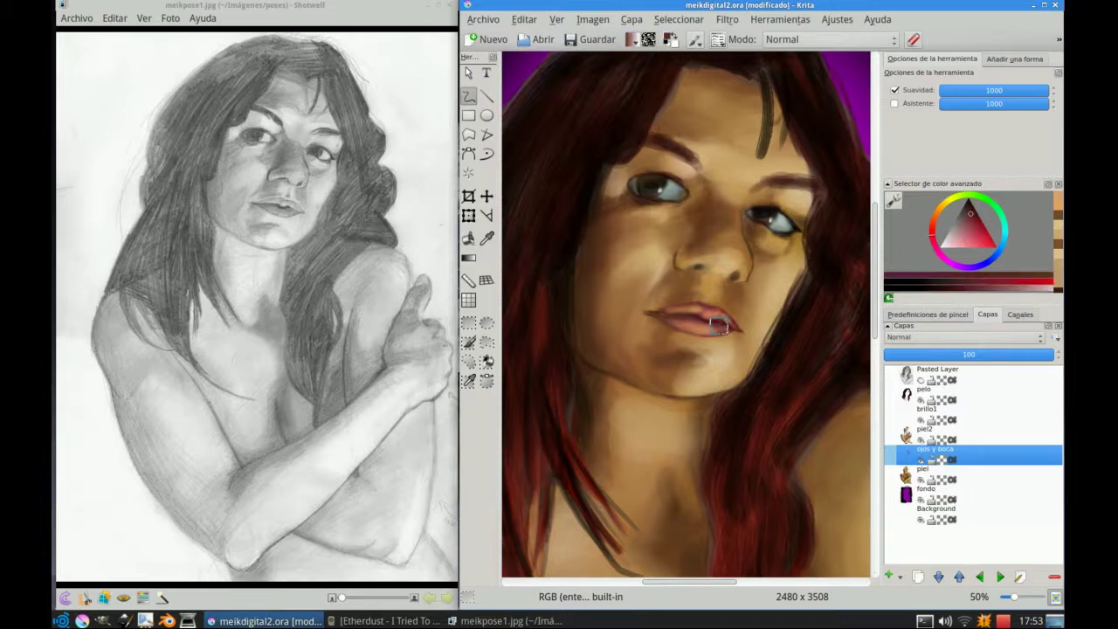
{"action": "left_click", "coordinate": [732, 325], "text": "ctrl"}
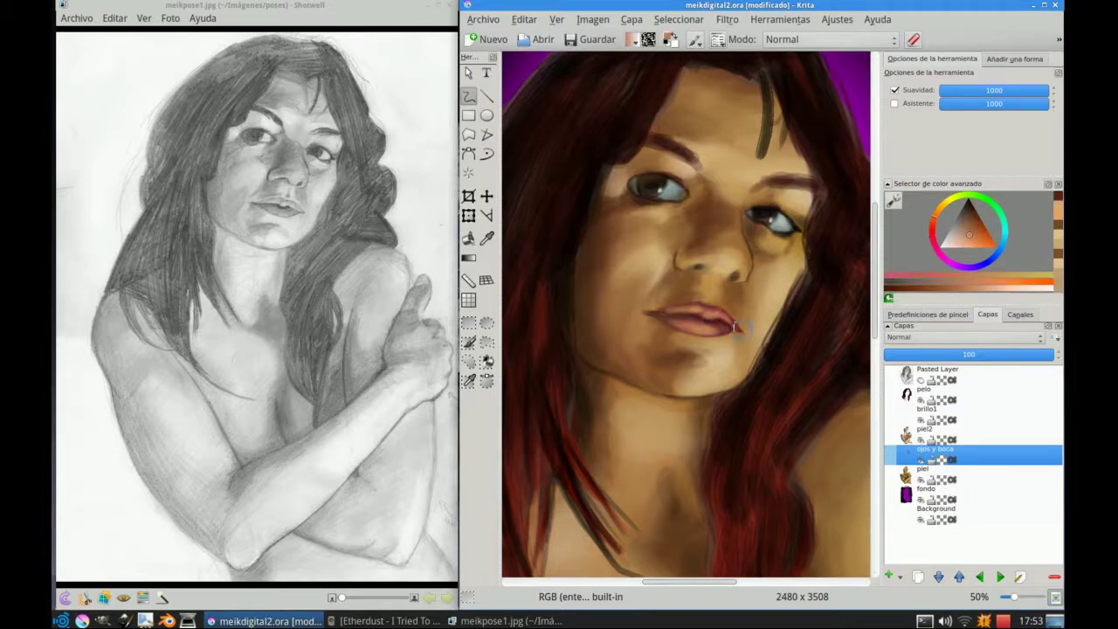
Step: Paint small white teeth on the lower lip, undo them, and switch the brush to erasing
{"action": "left_click", "coordinate": [1058, 39]}
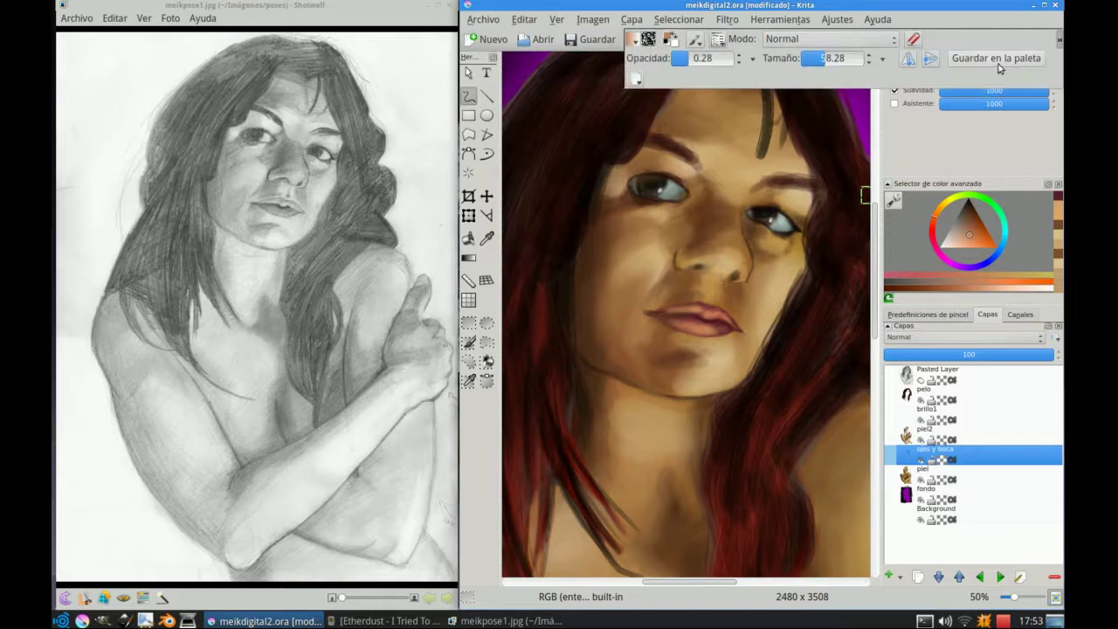
{"action": "left_click", "coordinate": [891, 17]}
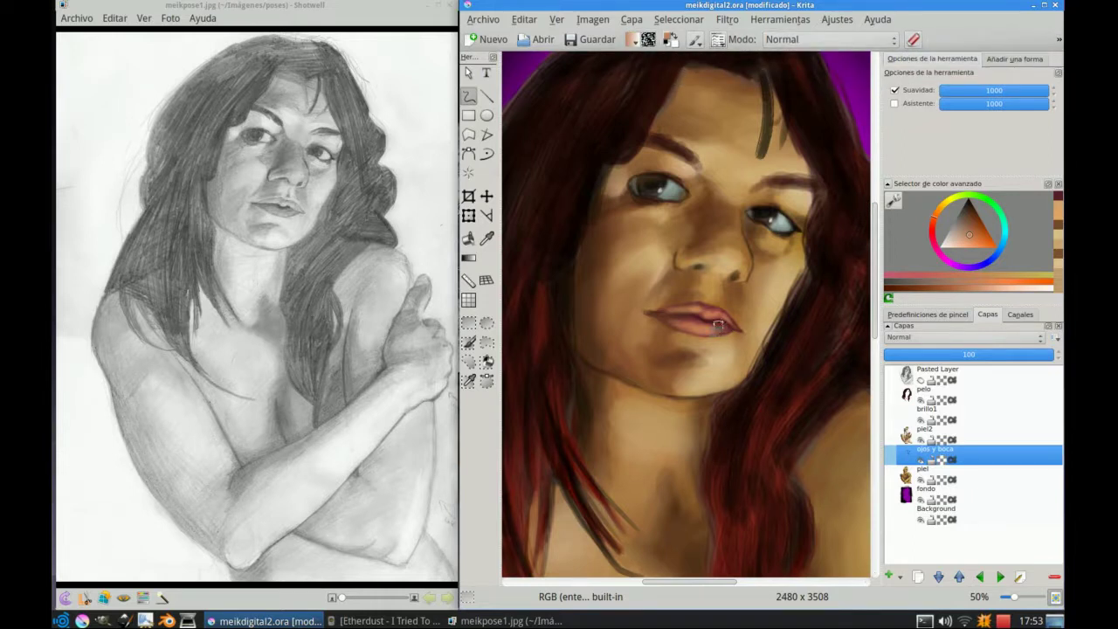
{"action": "left_click_drag", "start_coordinate": [676, 312], "coordinate": [678, 320]}
{"action": "left_click_drag", "start_coordinate": [695, 312], "coordinate": [695, 319]}
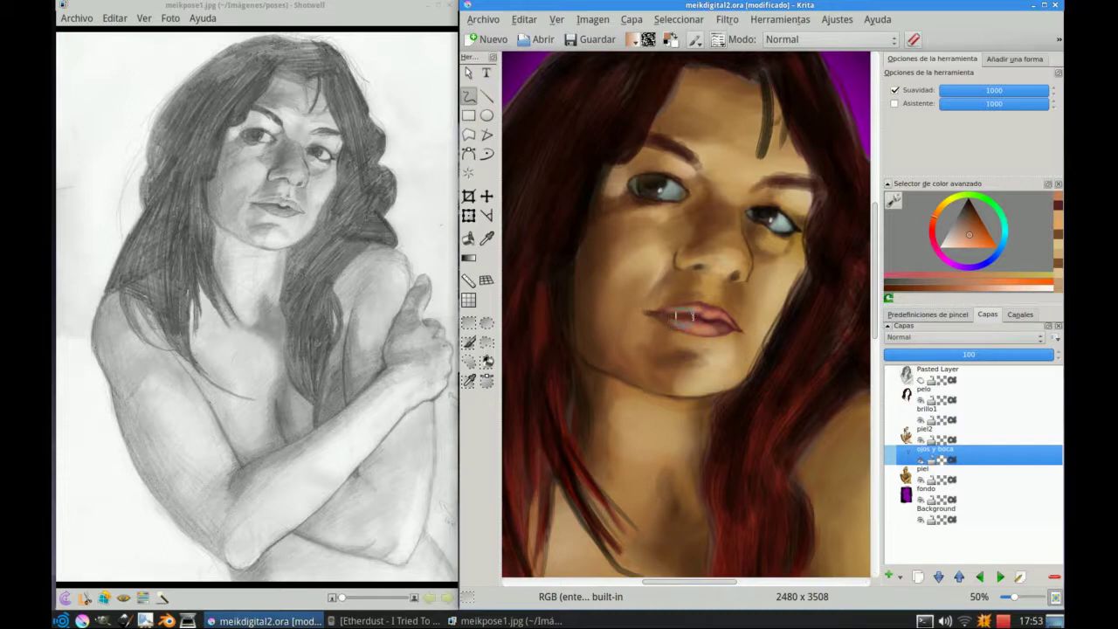
{"action": "key", "text": "ctrl+z"}
{"action": "key", "text": "ctrl+z"}
{"action": "left_click", "coordinate": [914, 39]}
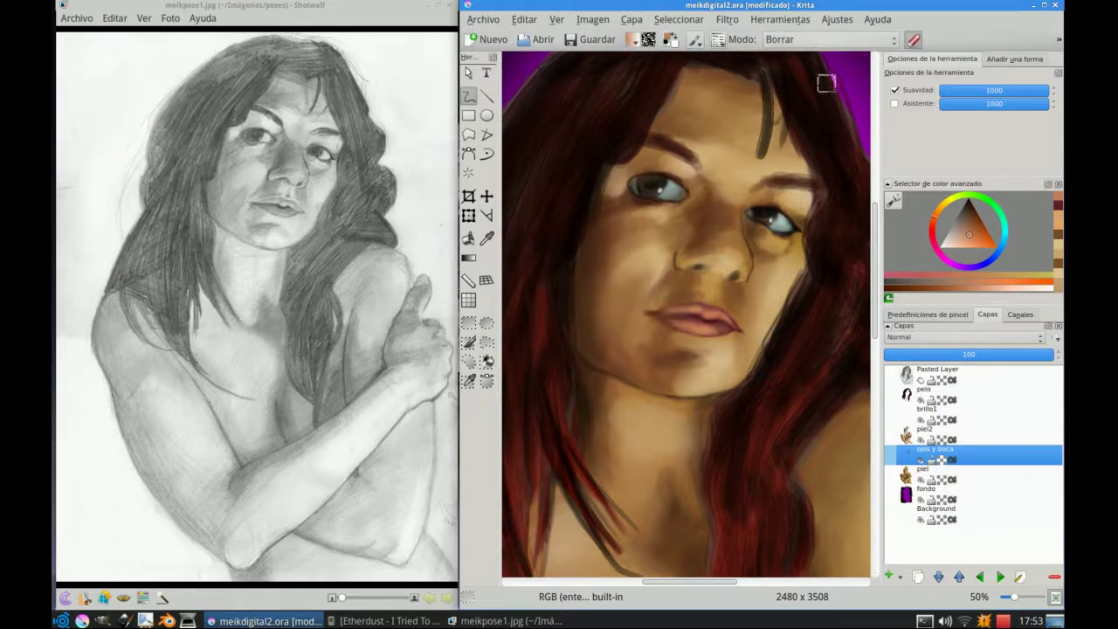
{"action": "left_click", "coordinate": [1059, 41]}
Step: Return to normal painting and sample dark red, lighter, brown and brighter lip tones
{"action": "left_click", "coordinate": [915, 40]}
{"action": "left_click", "coordinate": [707, 313], "text": "ctrl"}
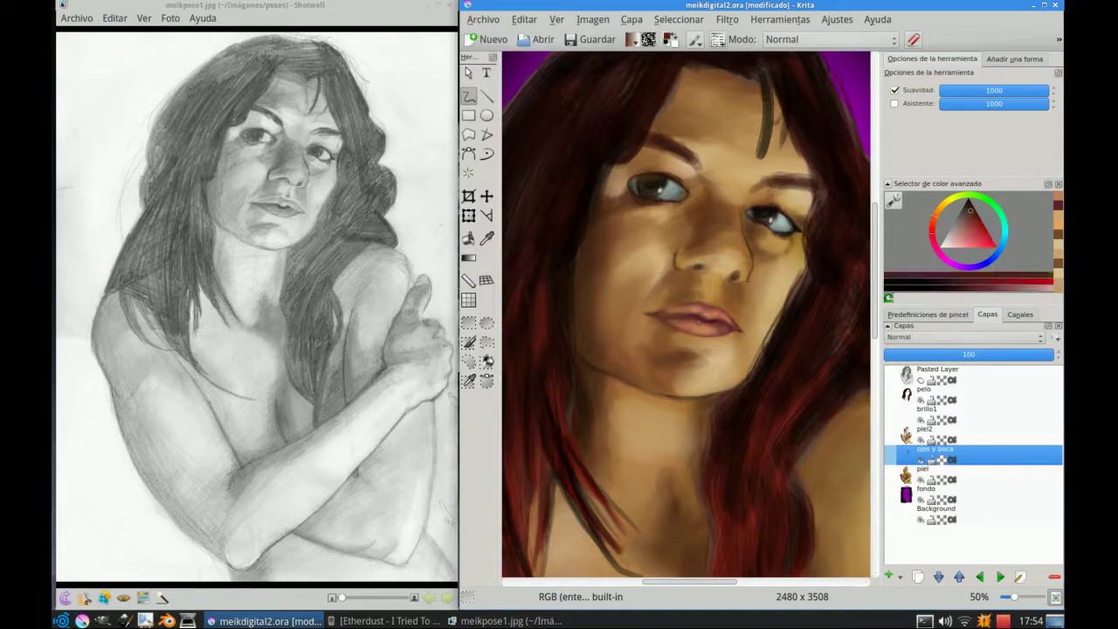
{"action": "left_click", "coordinate": [714, 316], "text": "ctrl"}
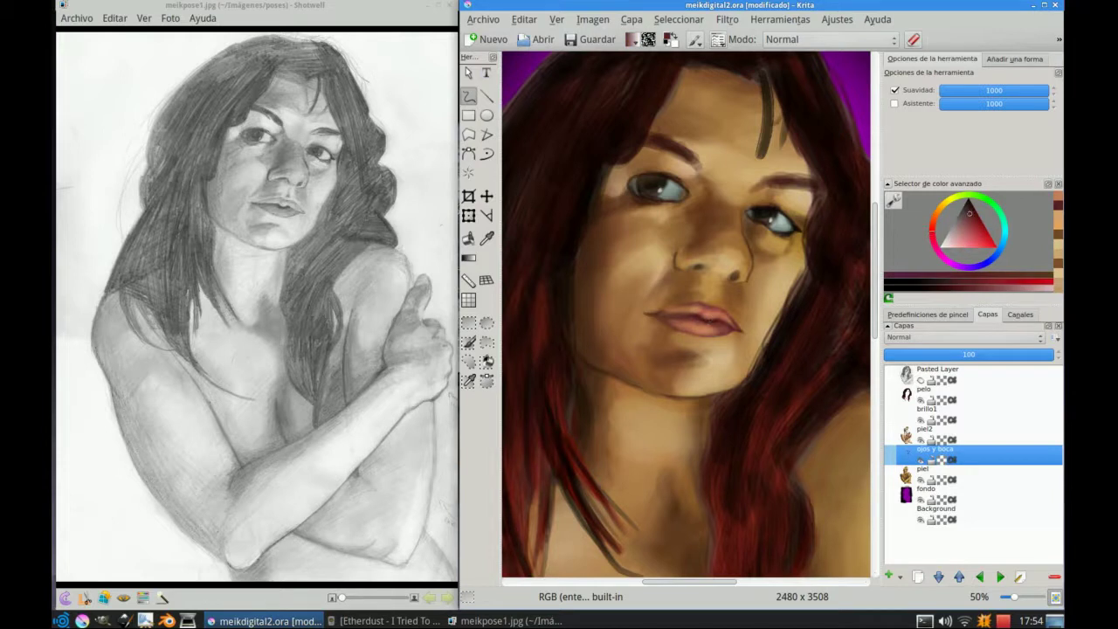
{"action": "left_click", "coordinate": [696, 316], "text": "ctrl"}
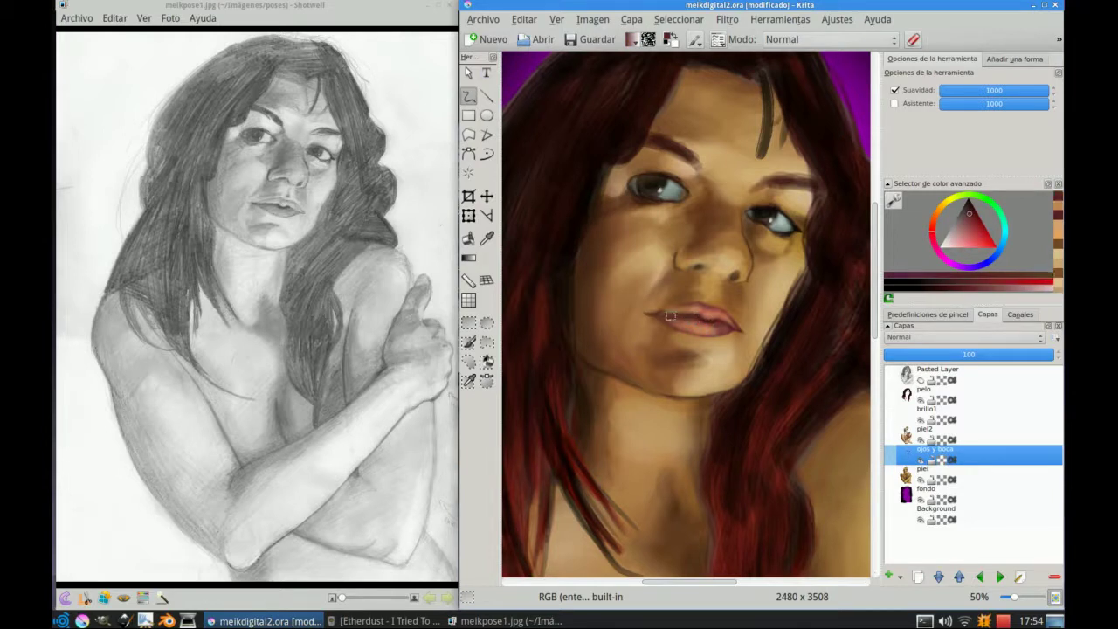
{"action": "left_click", "coordinate": [970, 207]}
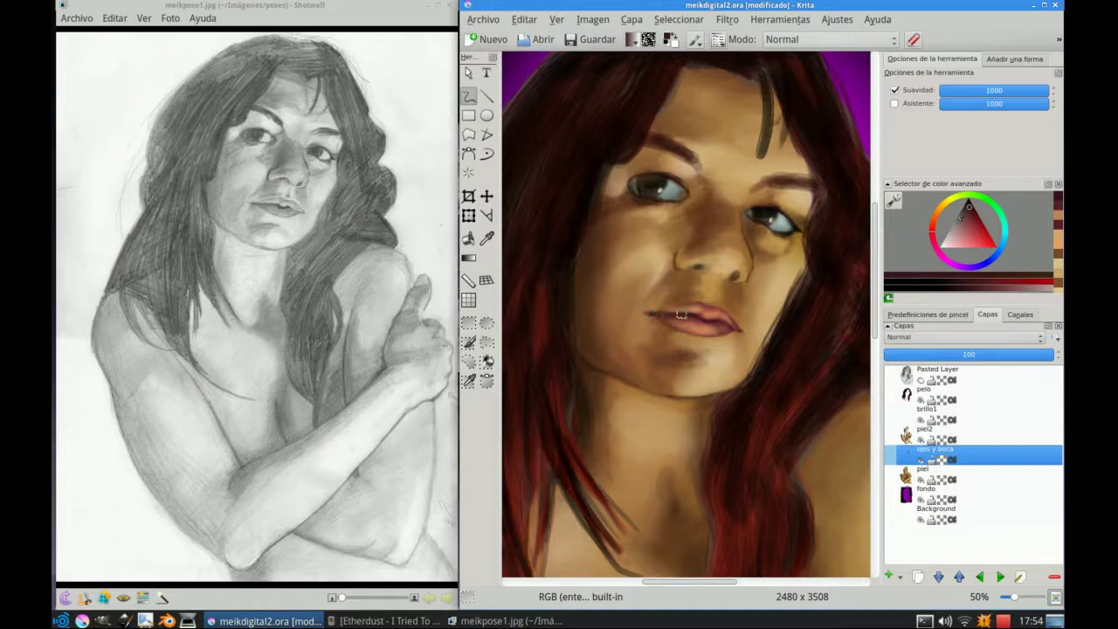
{"action": "left_click", "coordinate": [672, 320], "text": "ctrl"}
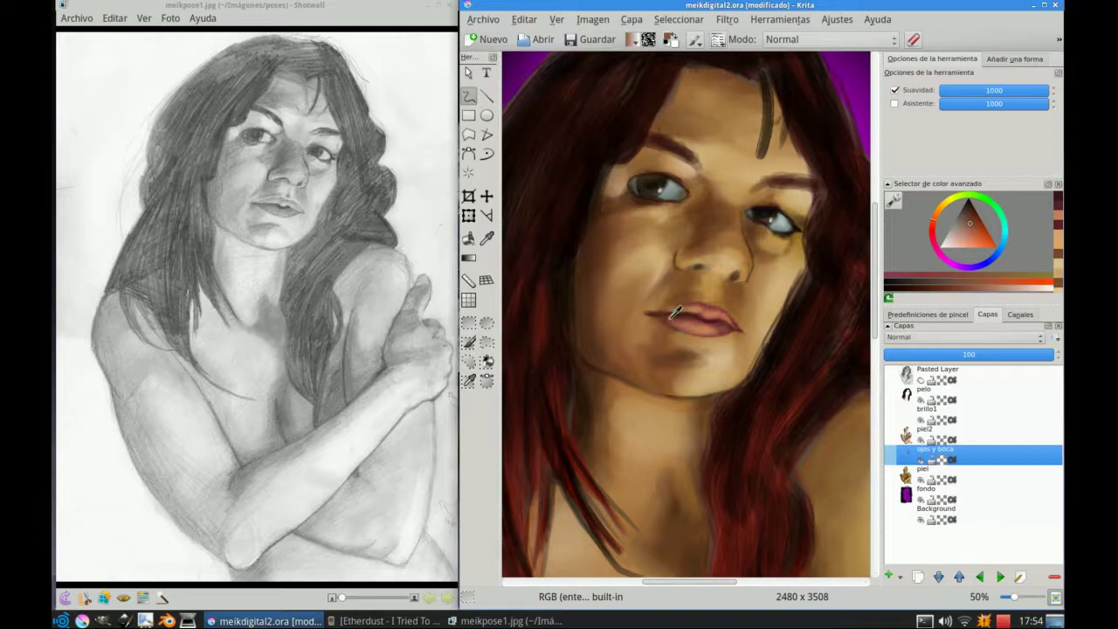
{"action": "left_click", "coordinate": [671, 318], "text": "ctrl"}
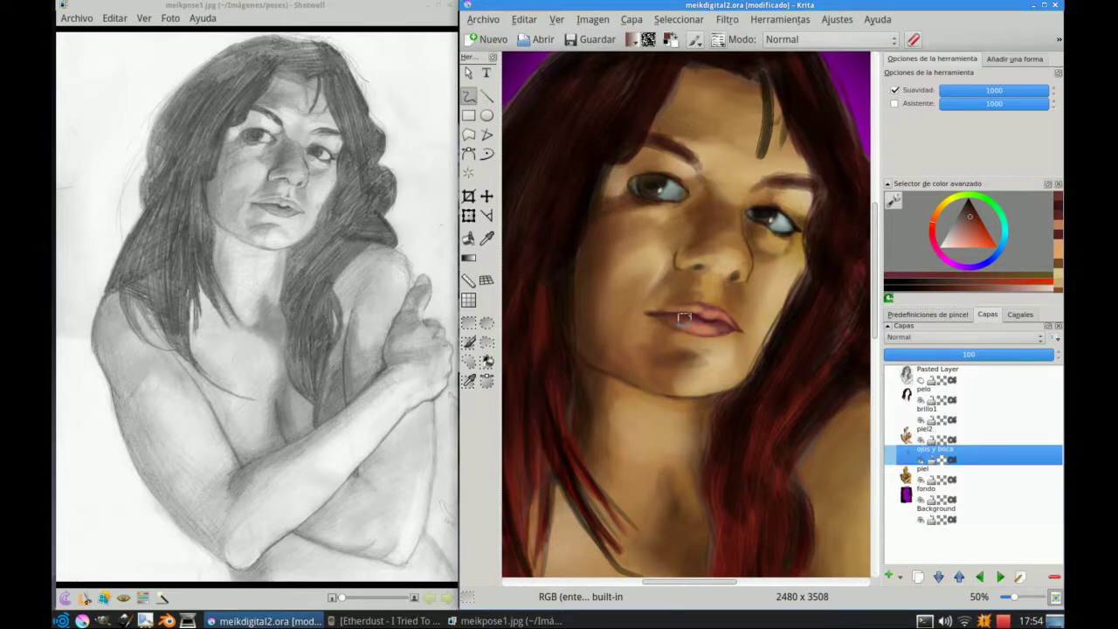
{"action": "left_click", "coordinate": [718, 318], "text": "ctrl"}
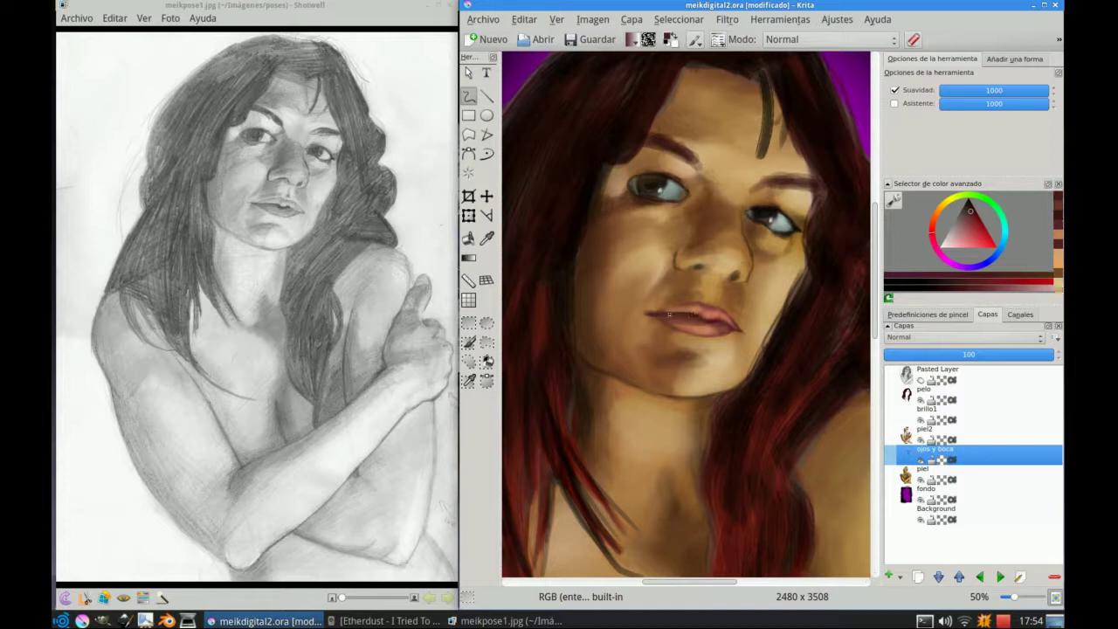
{"action": "left_click", "coordinate": [711, 304], "text": "ctrl"}
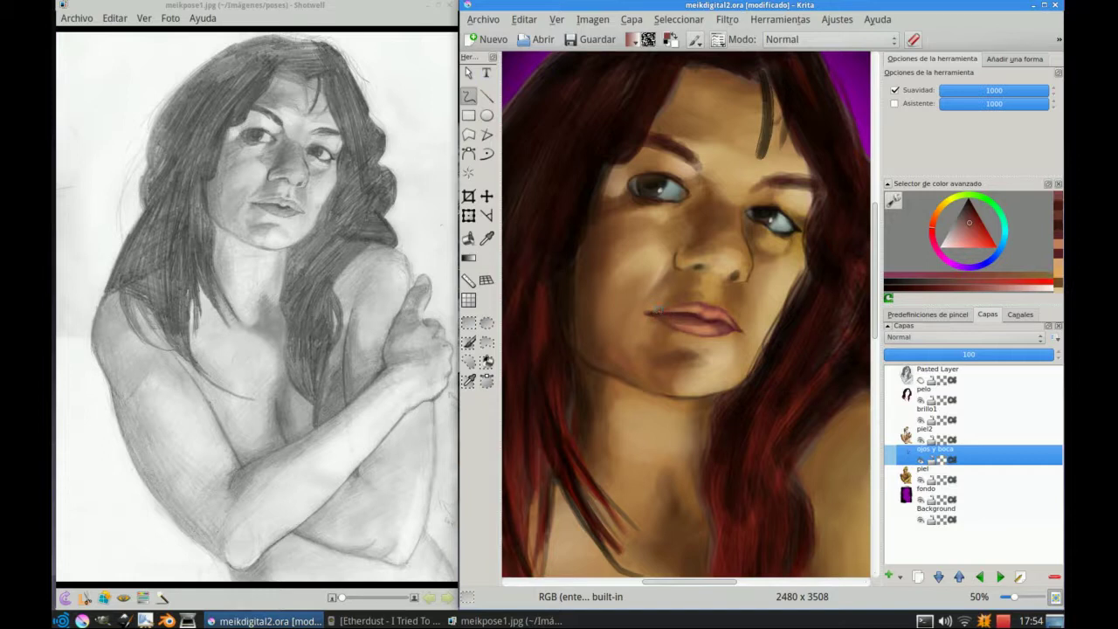
{"action": "left_click", "coordinate": [680, 307], "text": "ctrl"}
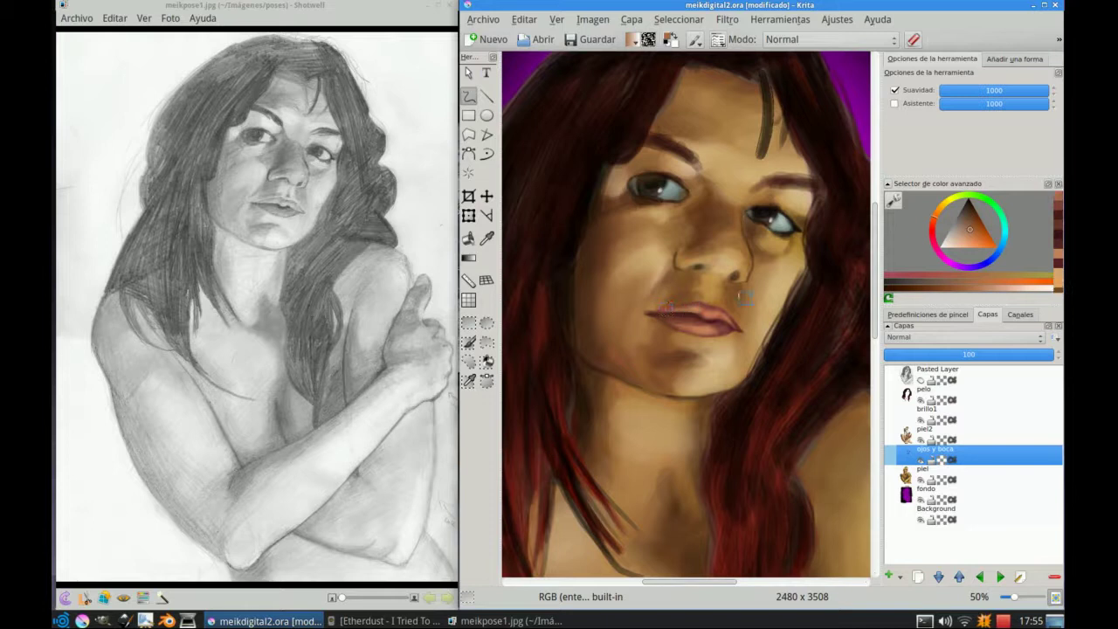
Step: Paint light red strokes and blend skin tone into the left lip corner
{"action": "left_click", "coordinate": [915, 40]}
{"action": "left_click", "coordinate": [711, 301], "text": "ctrl"}
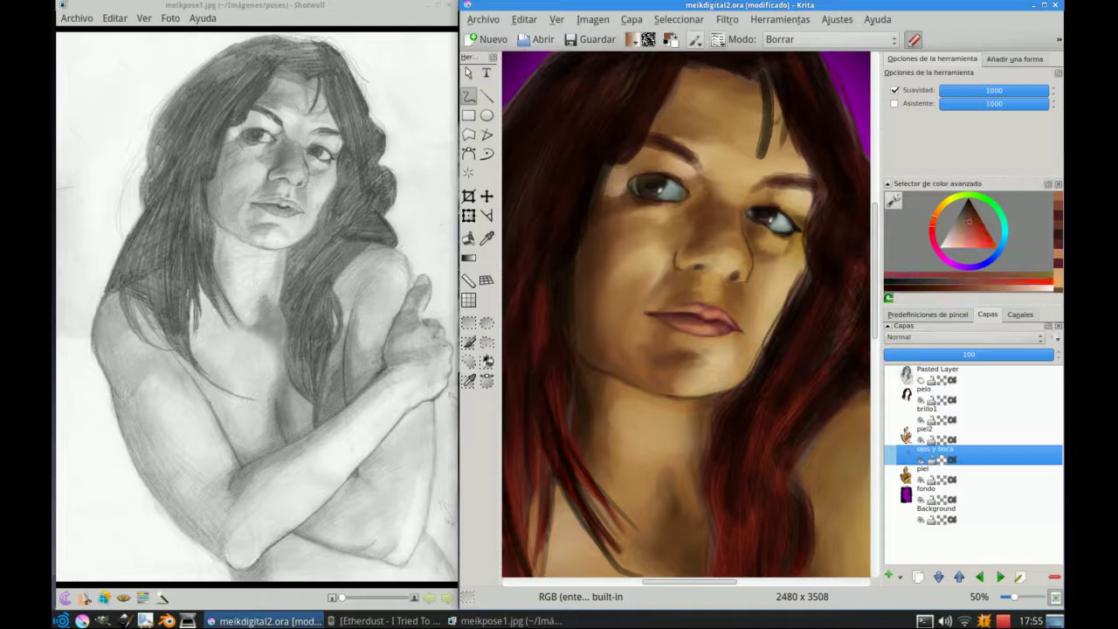
{"action": "left_click", "coordinate": [913, 40]}
{"action": "left_click_drag", "start_coordinate": [658, 312], "coordinate": [662, 311]}
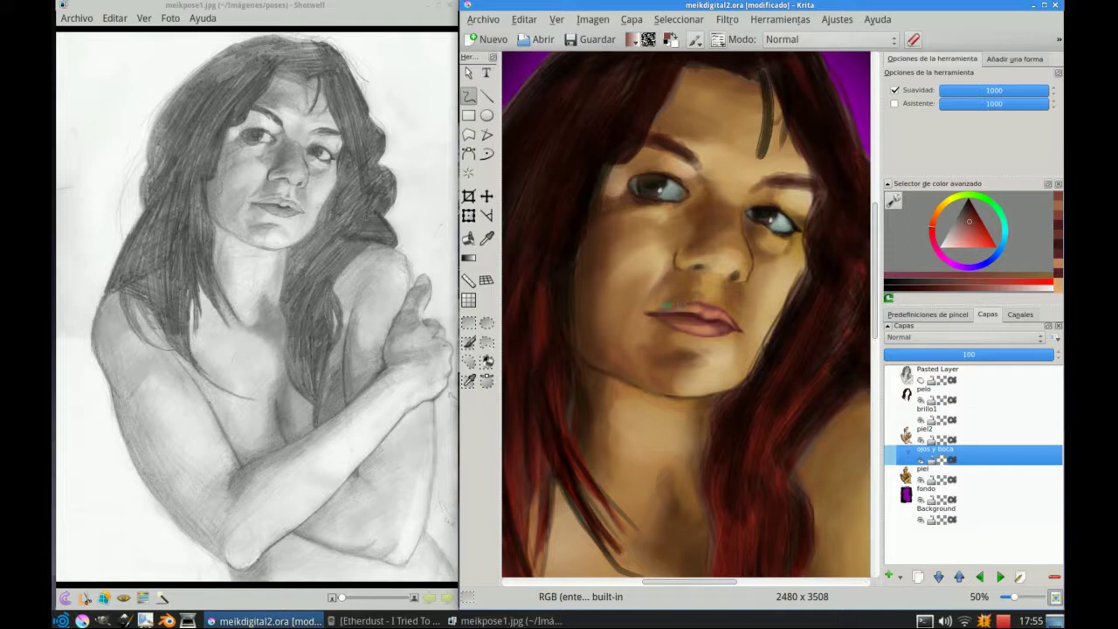
{"action": "left_click", "coordinate": [690, 302], "text": "ctrl"}
{"action": "left_click_drag", "start_coordinate": [672, 308], "coordinate": [669, 311]}
{"action": "left_click", "coordinate": [708, 300], "text": "ctrl"}
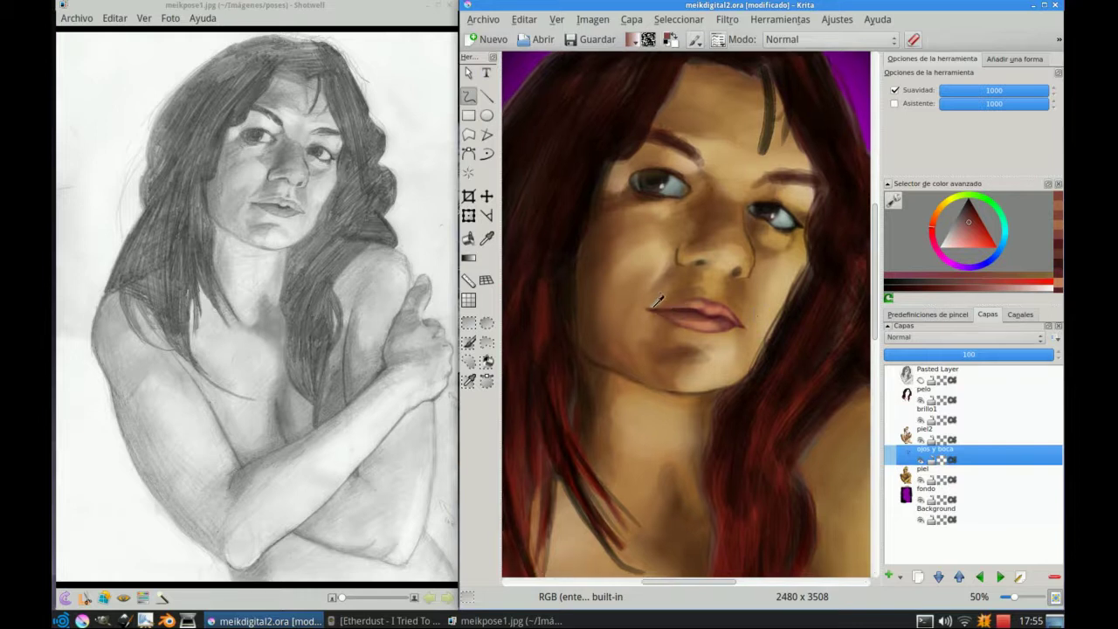
{"action": "left_click", "coordinate": [657, 304], "text": "ctrl"}
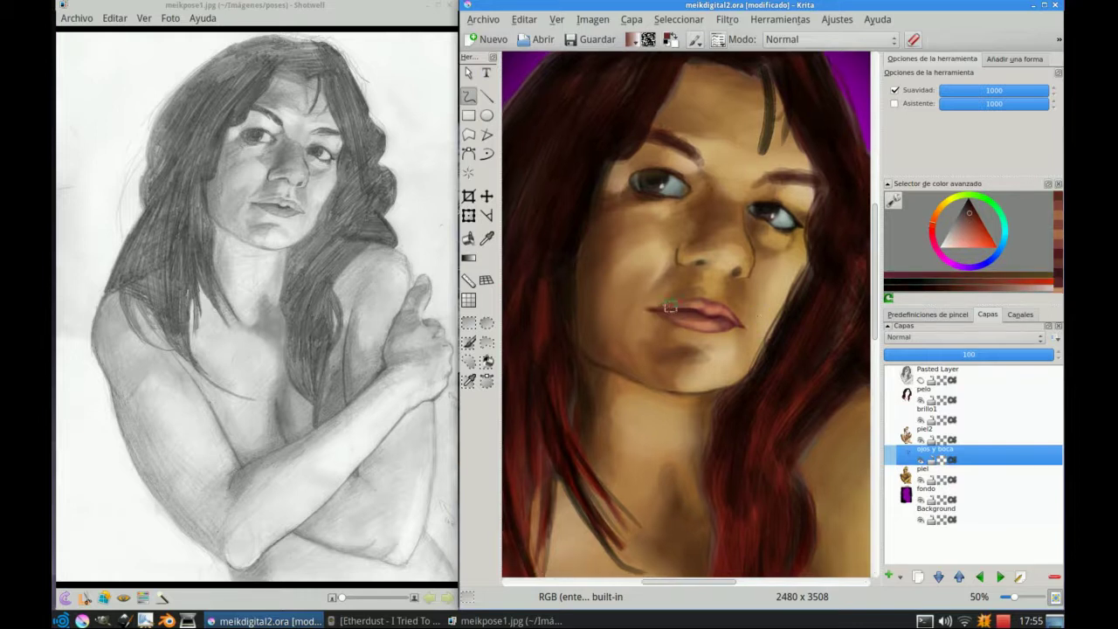
{"action": "left_click_drag", "start_coordinate": [807, 294], "coordinate": [774, 212]}
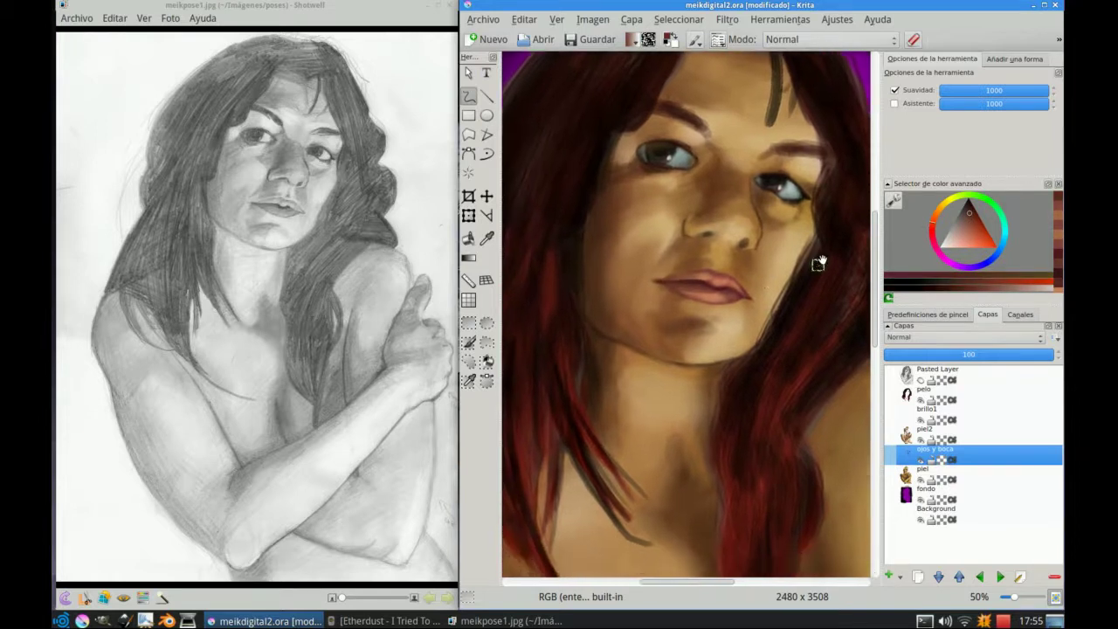
Step: Zoom out to 17% to review the whole portrait, then zoom back to 50% on the face
{"action": "scroll", "coordinate": [774, 212], "scroll_direction": "down", "scroll_amount": 3}
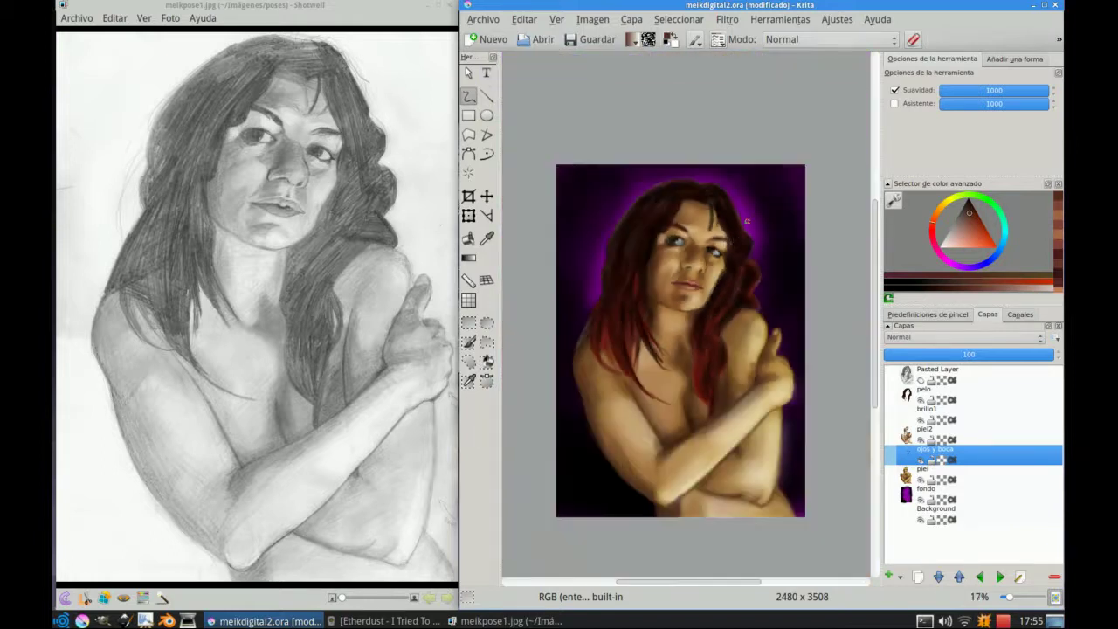
{"action": "left_click_drag", "start_coordinate": [678, 242], "coordinate": [696, 204]}
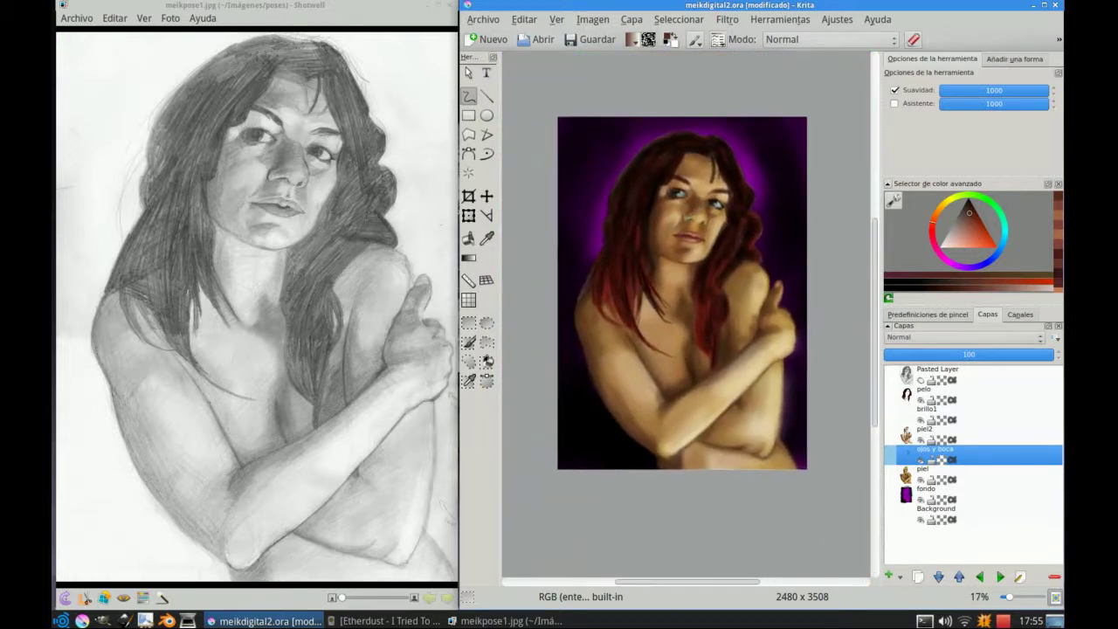
{"action": "scroll", "coordinate": [690, 214], "scroll_direction": "up", "scroll_amount": 1}
{"action": "scroll", "coordinate": [688, 253], "scroll_direction": "up", "scroll_amount": 1}
{"action": "left_click_drag", "start_coordinate": [688, 253], "coordinate": [689, 360]}
{"action": "scroll", "coordinate": [672, 292], "scroll_direction": "up", "scroll_amount": 1}
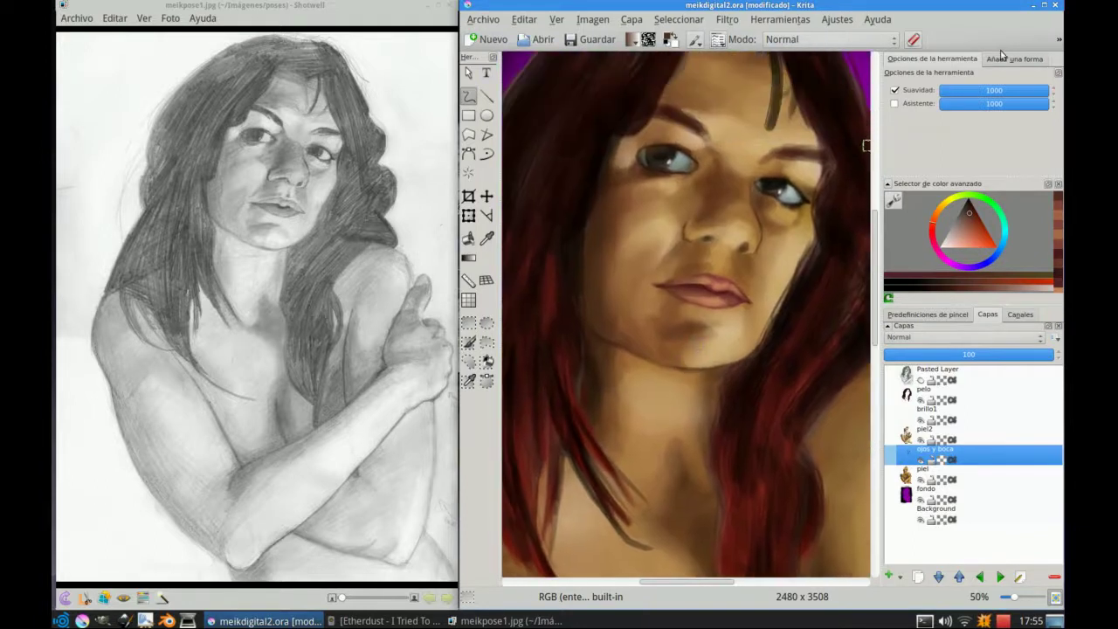
Step: Sample skin tones near the mouth and touch up the lip parting line
{"action": "left_click", "coordinate": [1058, 41]}
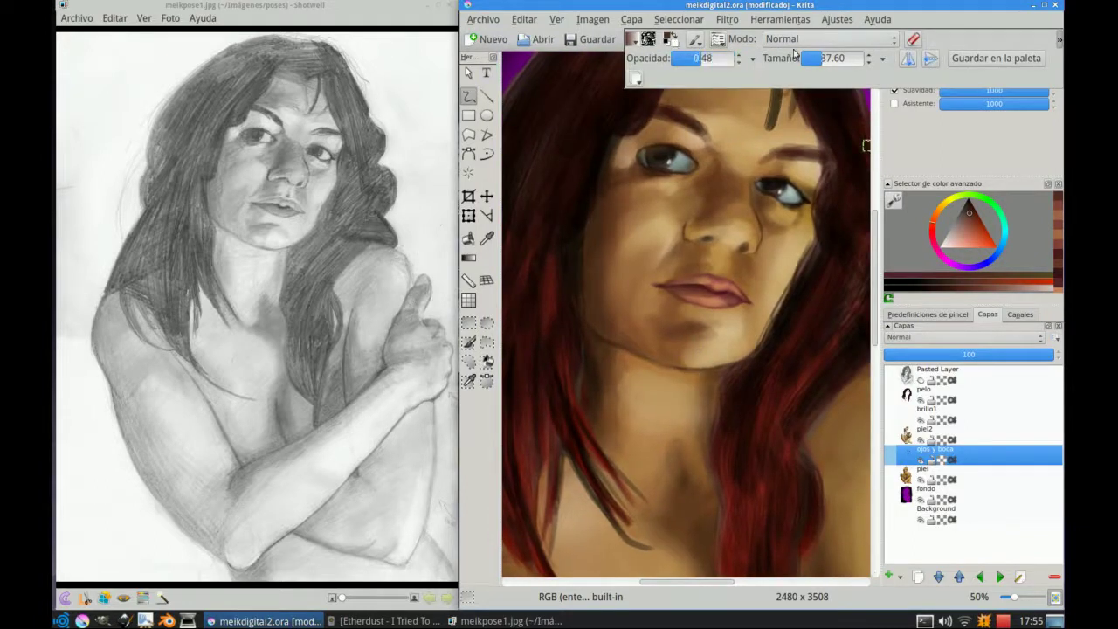
{"action": "left_click", "coordinate": [696, 276], "text": "ctrl"}
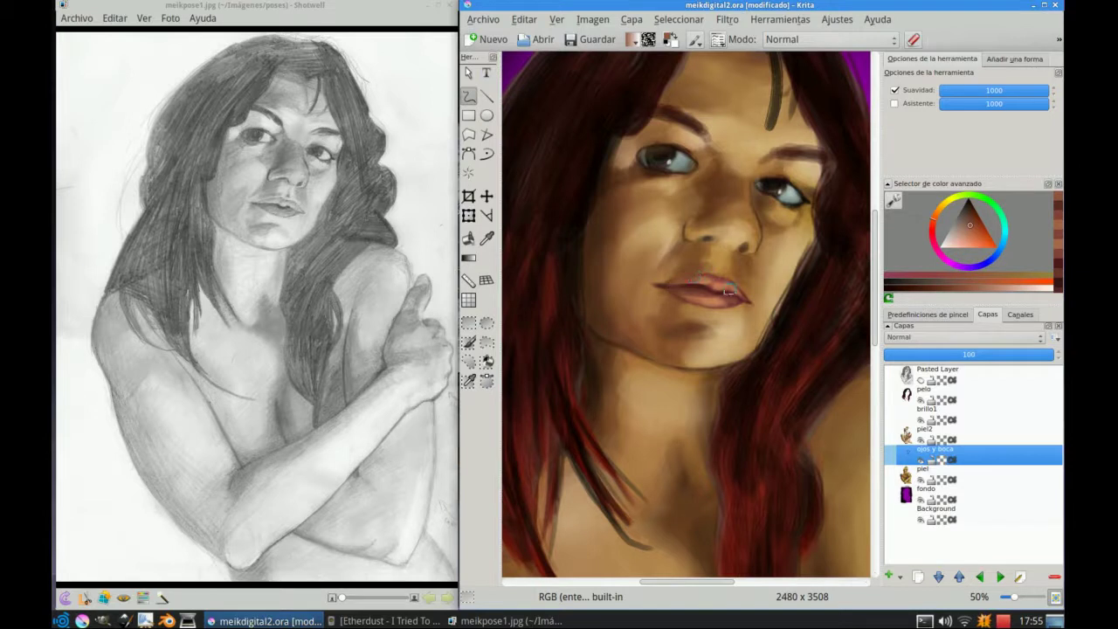
{"action": "left_click", "coordinate": [724, 283], "text": "ctrl"}
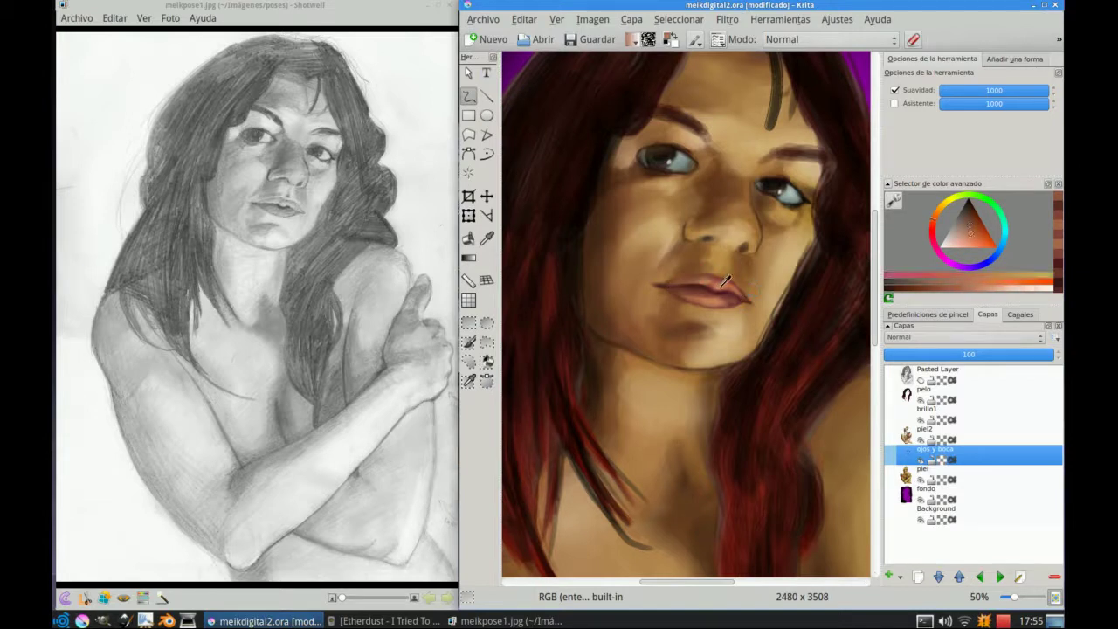
{"action": "left_click", "coordinate": [704, 277]}
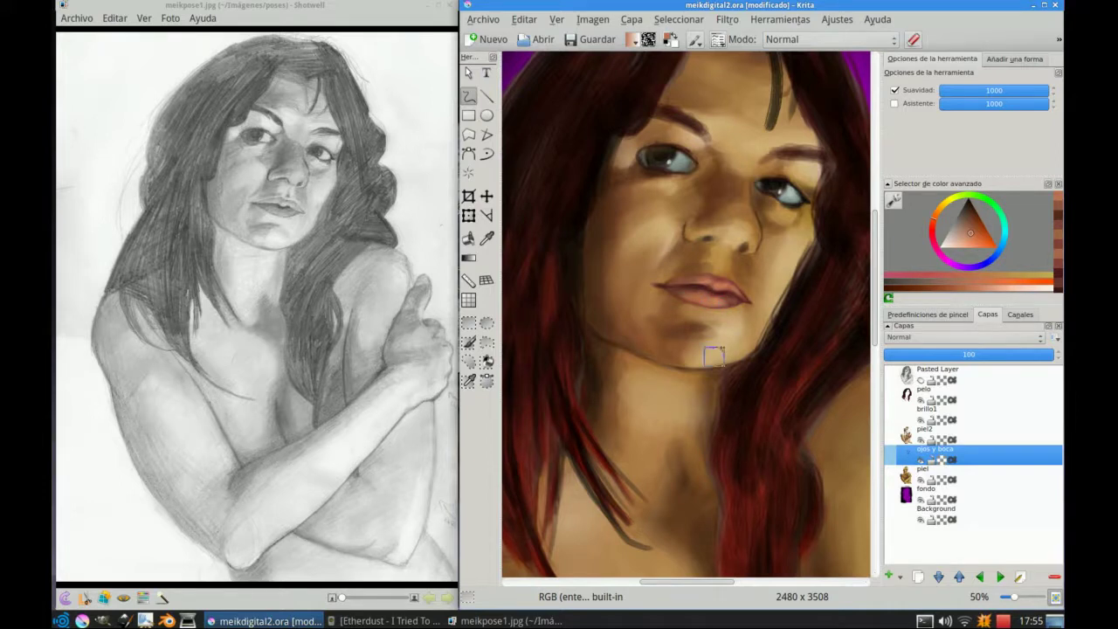
Step: Shade the left jaw and chin with a darker brown, then pick a very dark shade and shrink the brush
{"action": "scroll", "coordinate": [730, 301], "scroll_direction": "up", "scroll_amount": 1}
{"action": "scroll", "coordinate": [612, 175], "scroll_direction": "down", "scroll_amount": 1}
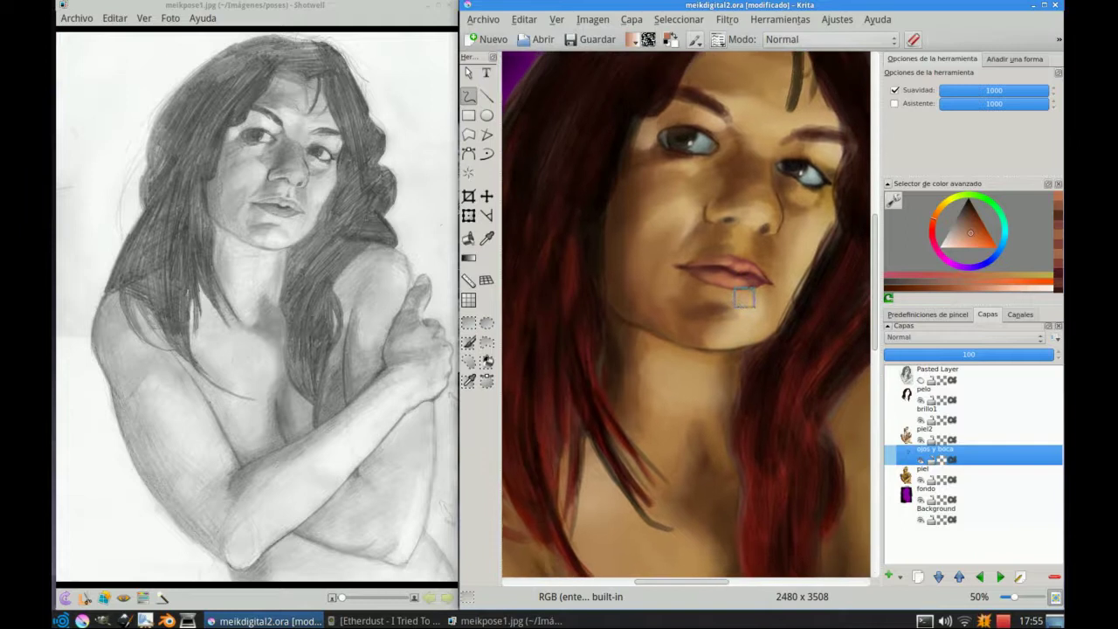
{"action": "left_click", "coordinate": [615, 216], "text": "ctrl"}
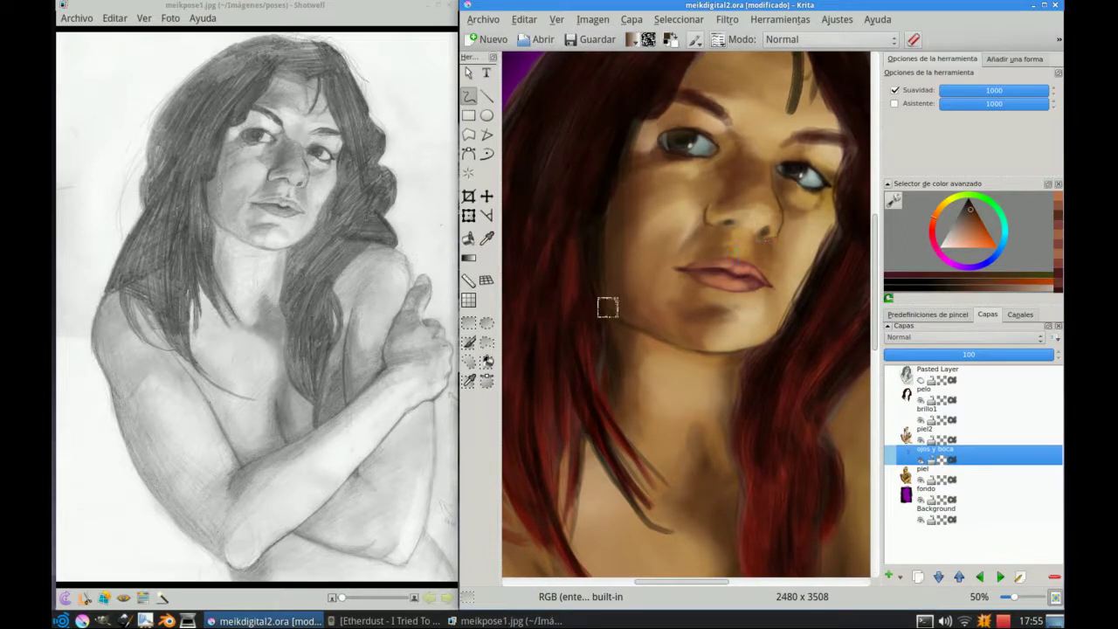
{"action": "mouse_move", "coordinate": [624, 262]}
{"action": "left_mouse_down"}
{"action": "mouse_move", "coordinate": [612, 292]}
{"action": "mouse_move", "coordinate": [619, 305]}
{"action": "left_mouse_up"}
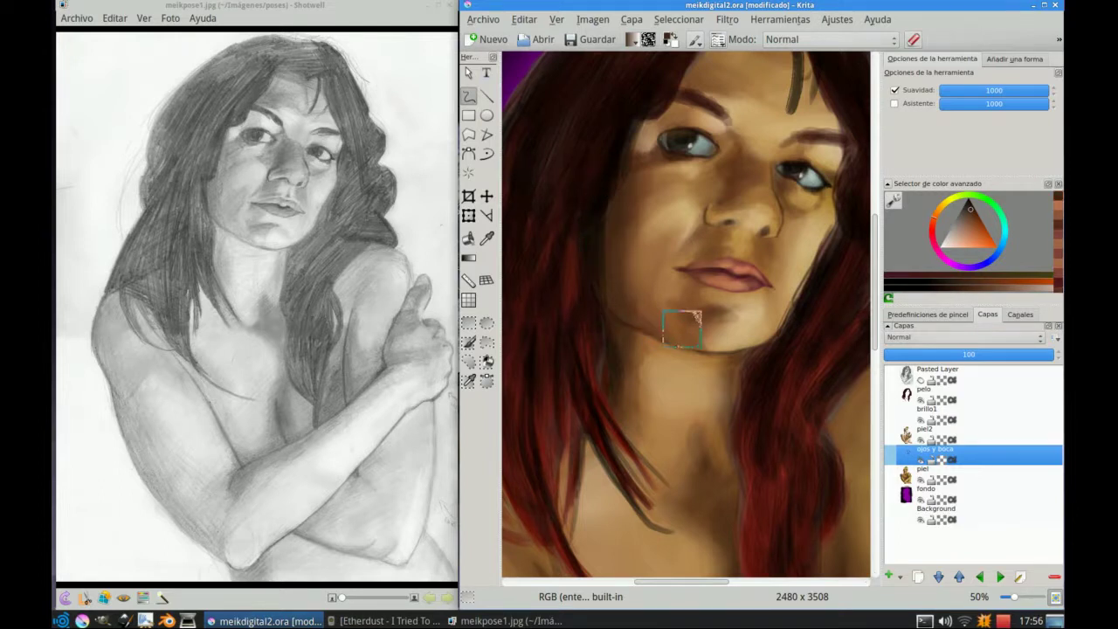
{"action": "mouse_move", "coordinate": [691, 320]}
{"action": "left_mouse_down"}
{"action": "mouse_move", "coordinate": [709, 325]}
{"action": "mouse_move", "coordinate": [711, 313]}
{"action": "left_mouse_up"}
{"action": "left_click_drag", "start_coordinate": [971, 209], "coordinate": [947, 217]}
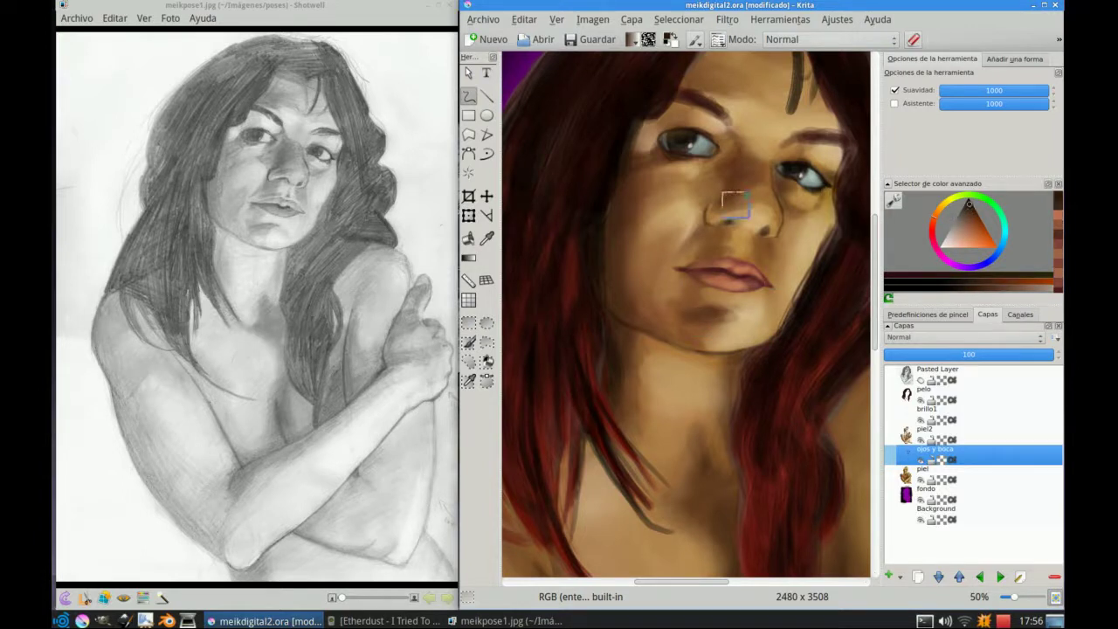
{"action": "key", "text": "bracketleft"}
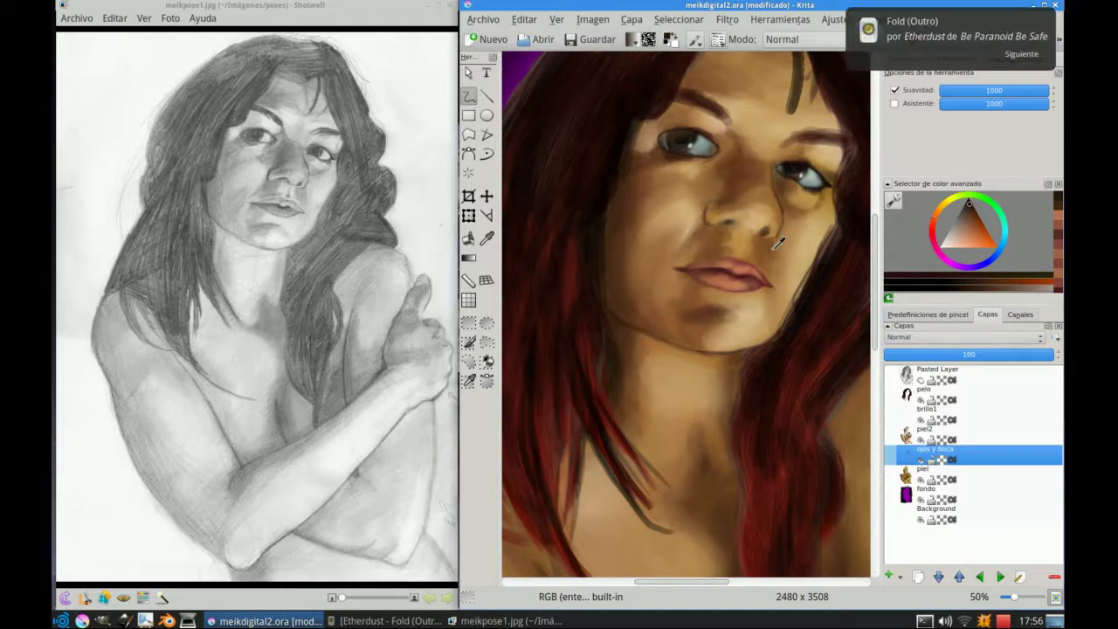
Step: Hide both skin layers and erase the dark spots under the lips and beside the nose
{"action": "left_click", "coordinate": [920, 480]}
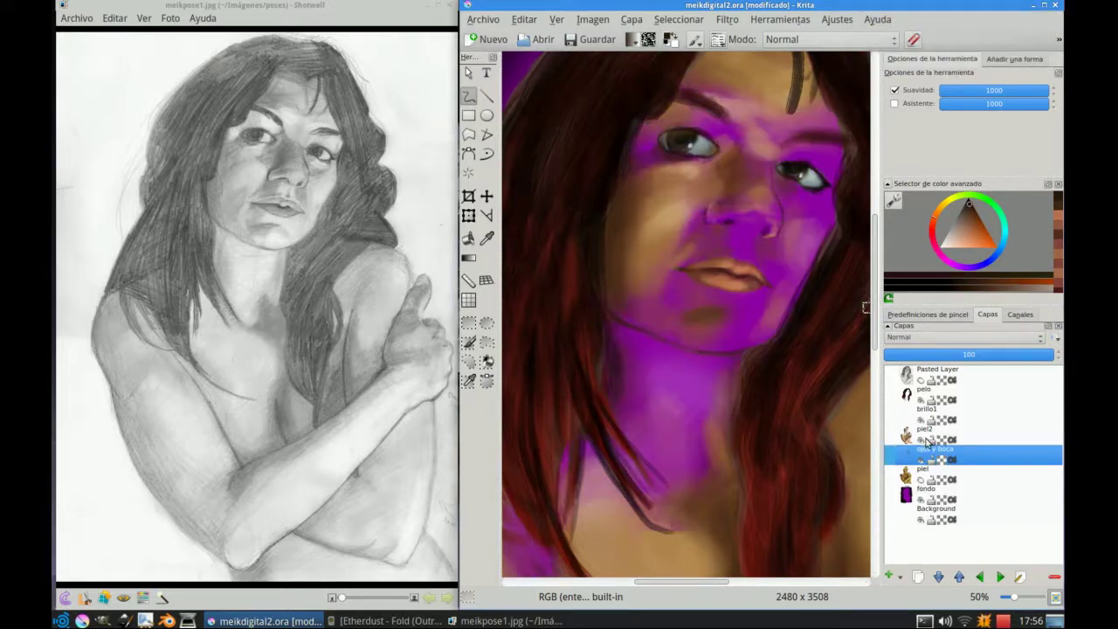
{"action": "left_click", "coordinate": [920, 439]}
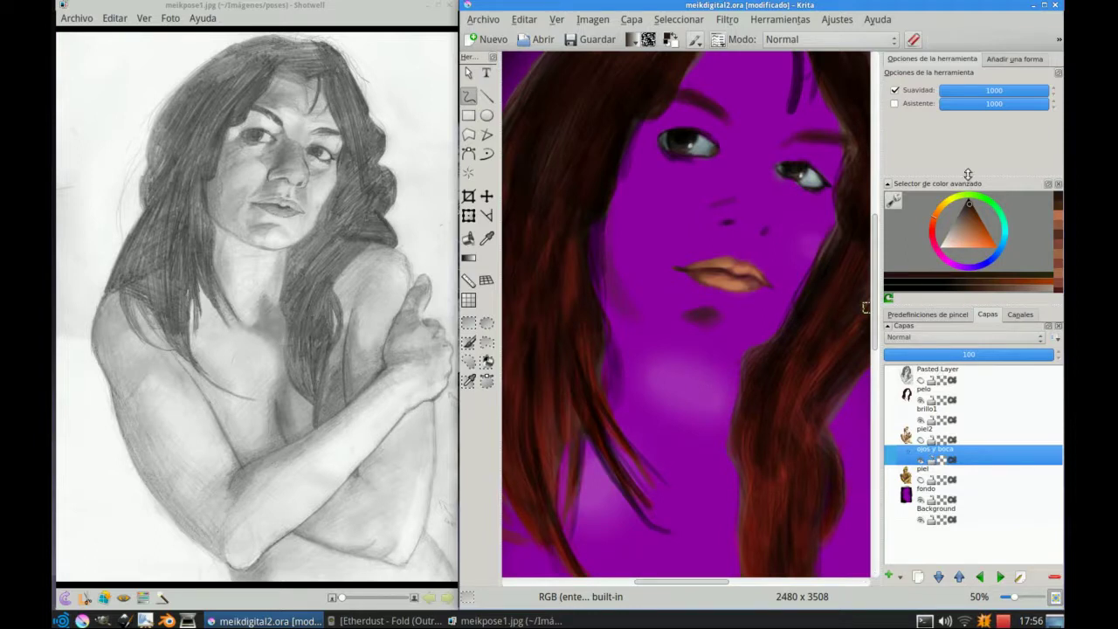
{"action": "left_click", "coordinate": [913, 42]}
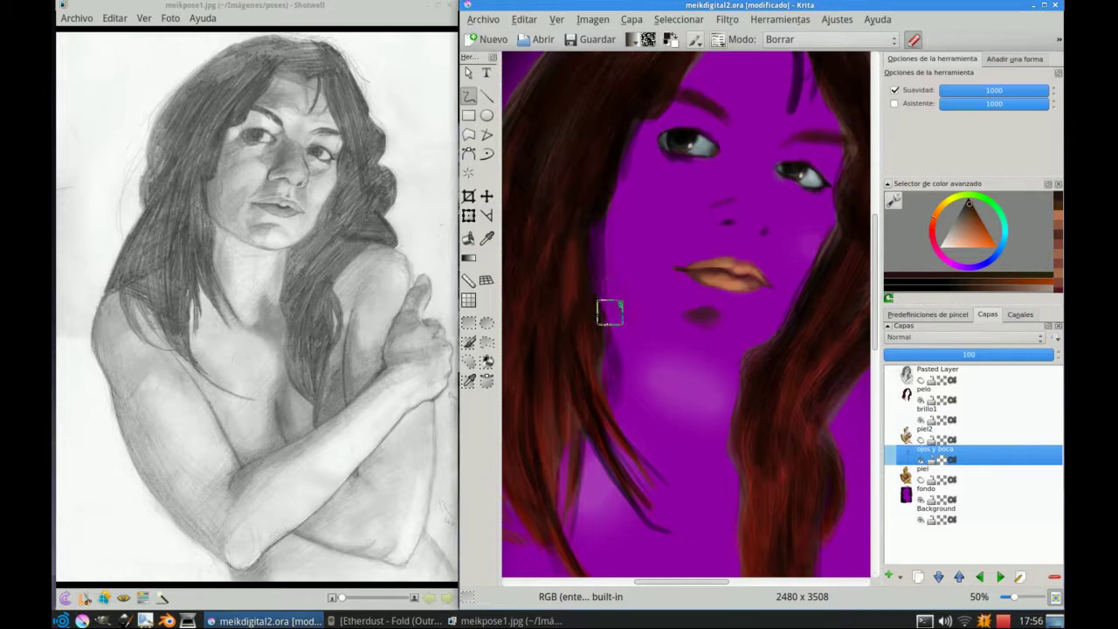
{"action": "left_click_drag", "start_coordinate": [709, 317], "coordinate": [634, 299]}
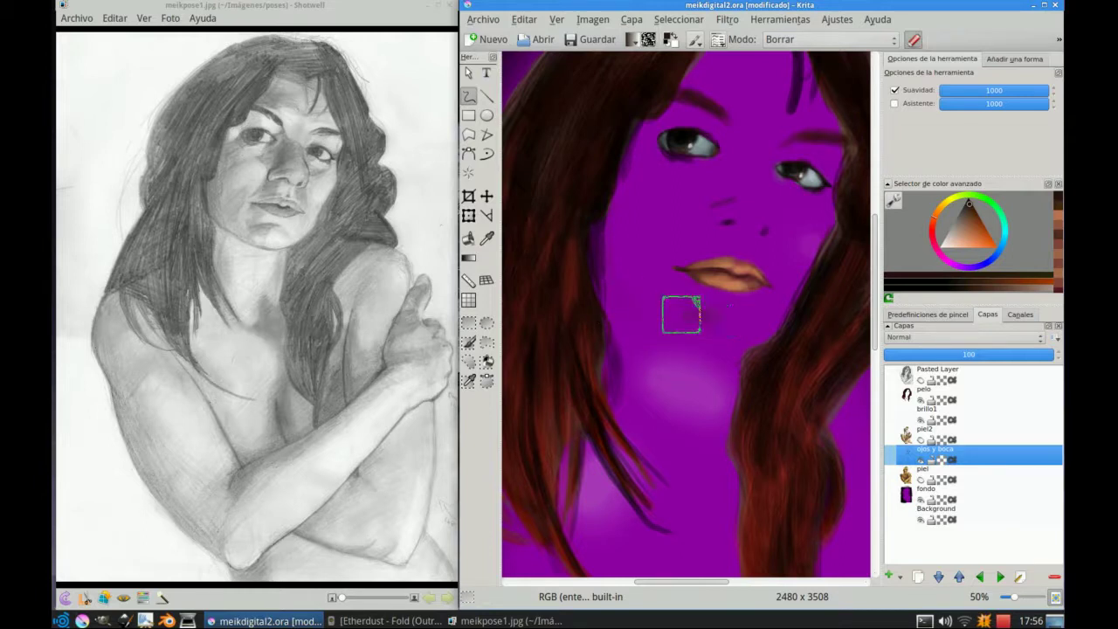
{"action": "left_click_drag", "start_coordinate": [724, 206], "coordinate": [726, 195]}
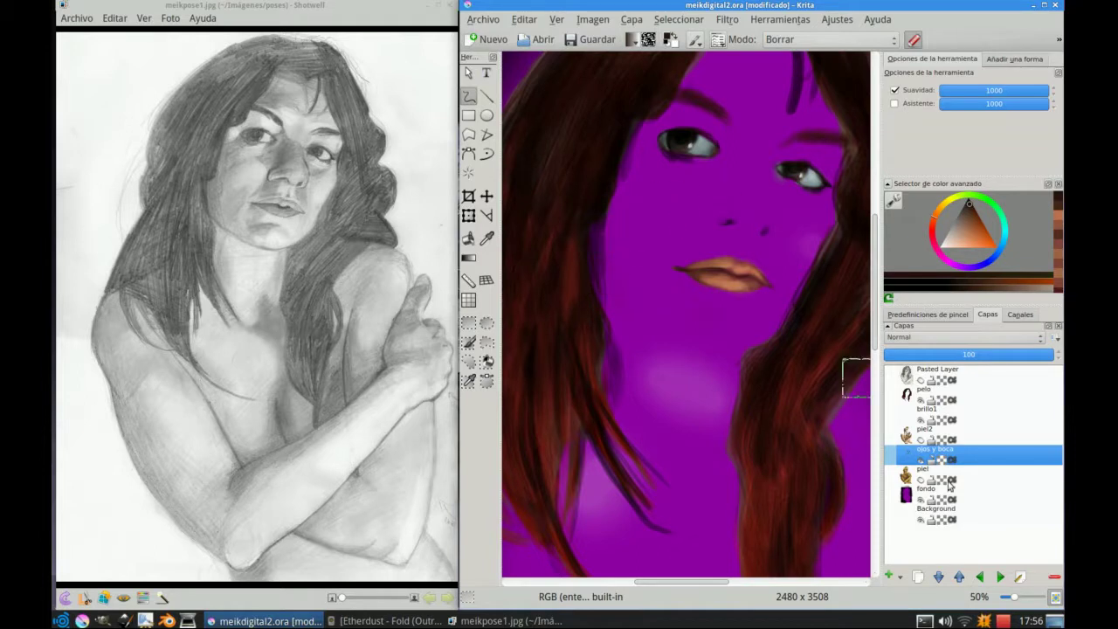
Step: Show and select piel2, pick a new shade, and paint a darker shadow under the chin
{"action": "left_click", "coordinate": [921, 439]}
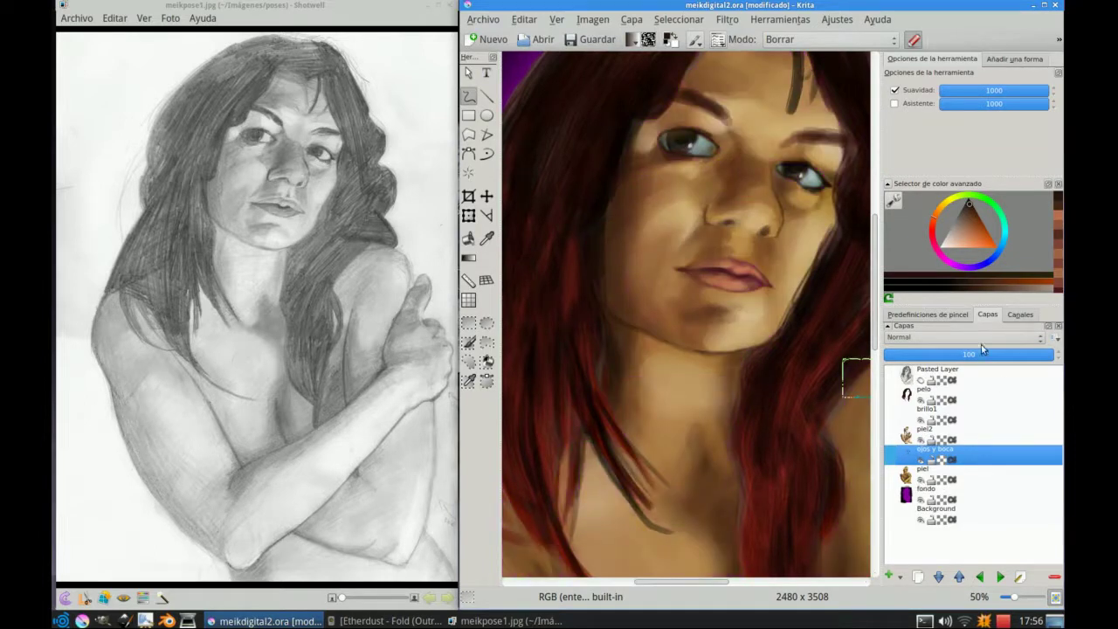
{"action": "left_click", "coordinate": [980, 438]}
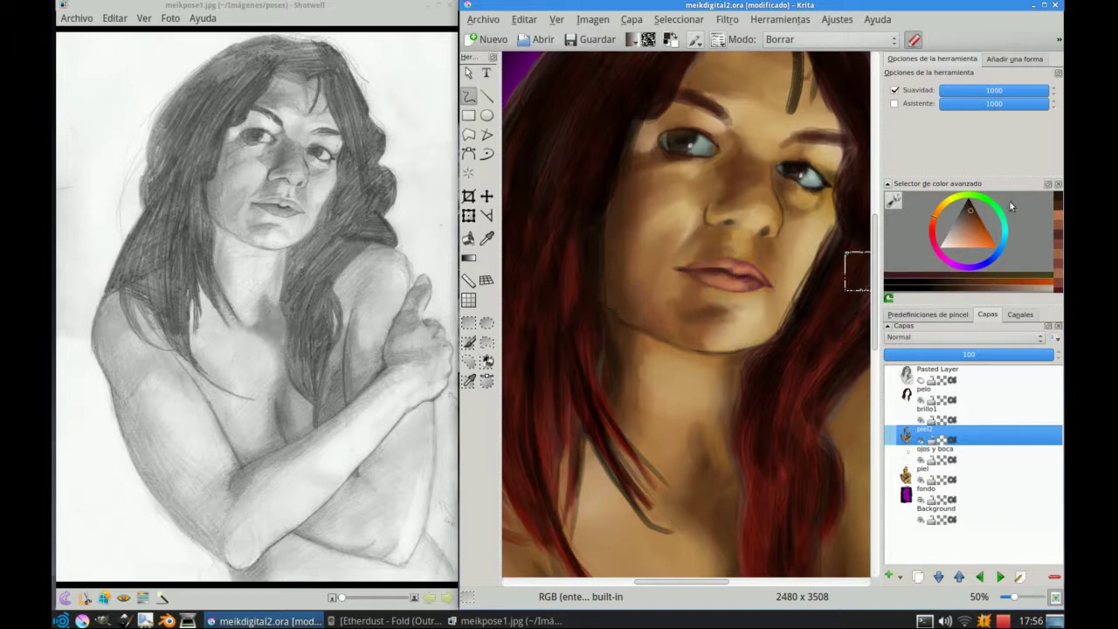
{"action": "left_click", "coordinate": [970, 209]}
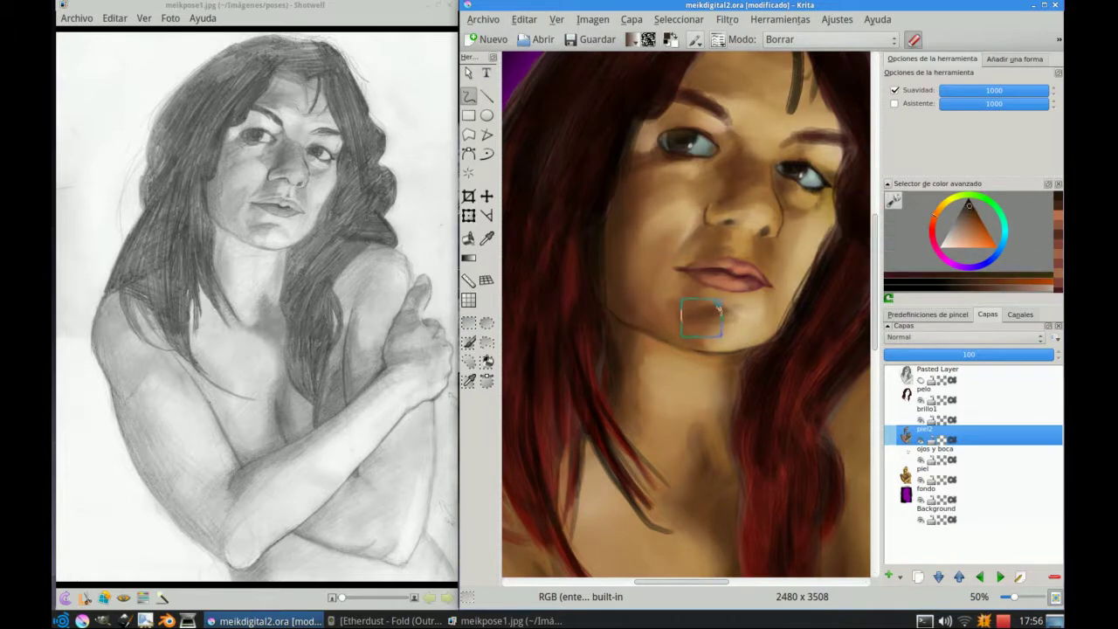
{"action": "left_click_drag", "start_coordinate": [704, 315], "coordinate": [708, 305]}
{"action": "key", "text": "e"}
{"action": "left_click_drag", "start_coordinate": [699, 316], "coordinate": [721, 307]}
Step: Sample the nose skin tone, blend it with a larger brush, and choose a darker brown
{"action": "left_click", "coordinate": [734, 193], "text": "ctrl"}
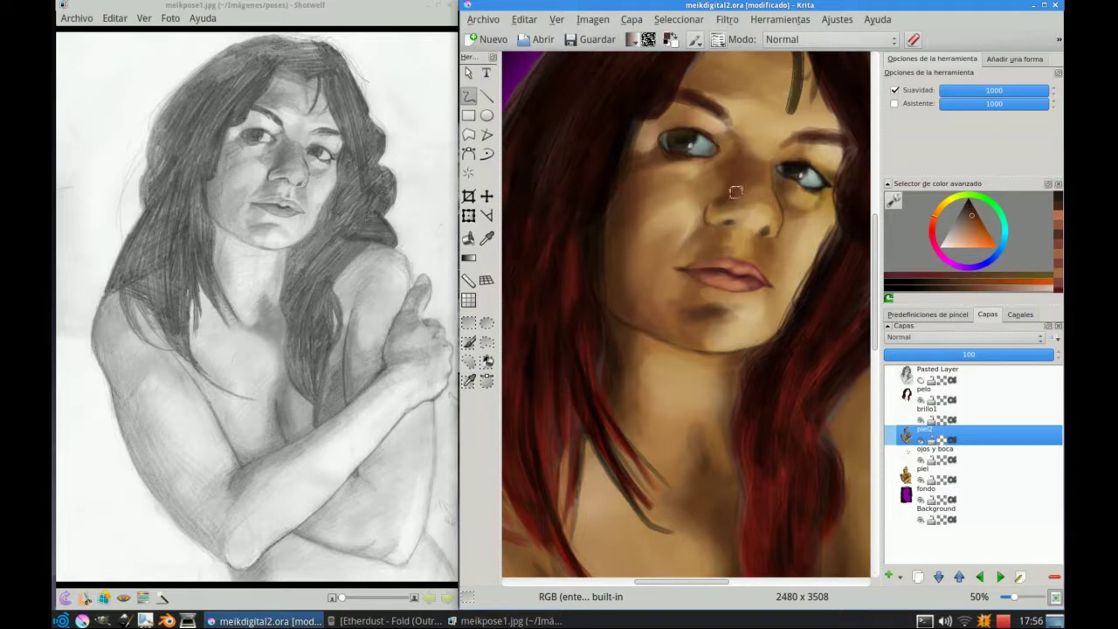
{"action": "left_click_drag", "start_coordinate": [735, 191], "coordinate": [730, 187]}
{"action": "left_click", "coordinate": [733, 191], "text": "ctrl"}
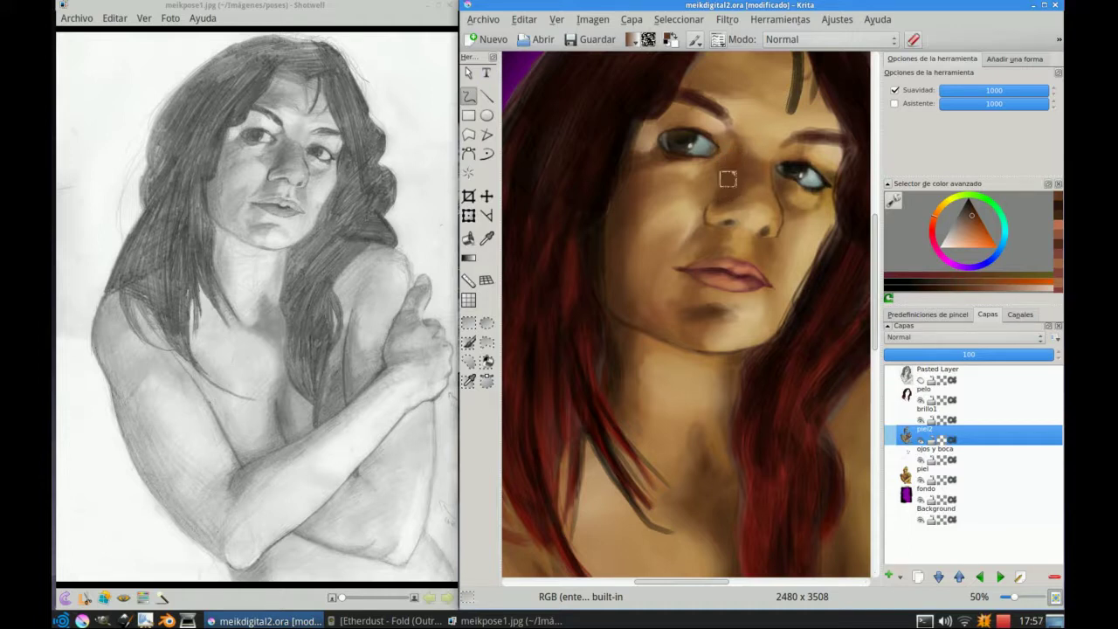
{"action": "left_click", "coordinate": [969, 213]}
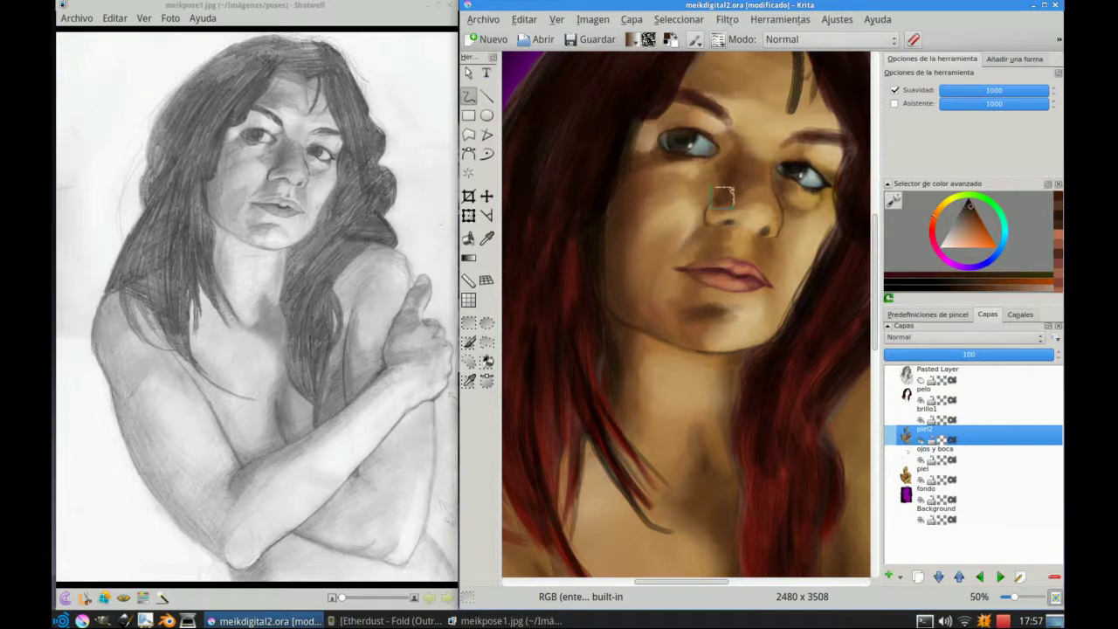
Step: Lightly darken the nose bridge and blend paint down the side of the nose
{"action": "left_click", "coordinate": [740, 177], "text": "ctrl"}
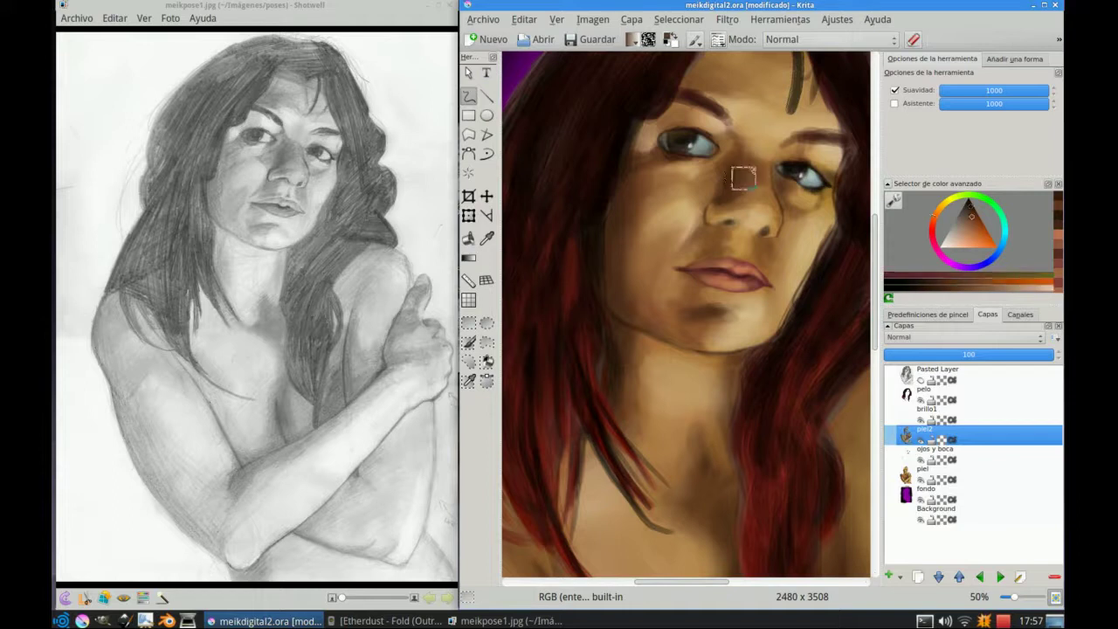
{"action": "left_click_drag", "start_coordinate": [733, 173], "coordinate": [726, 164]}
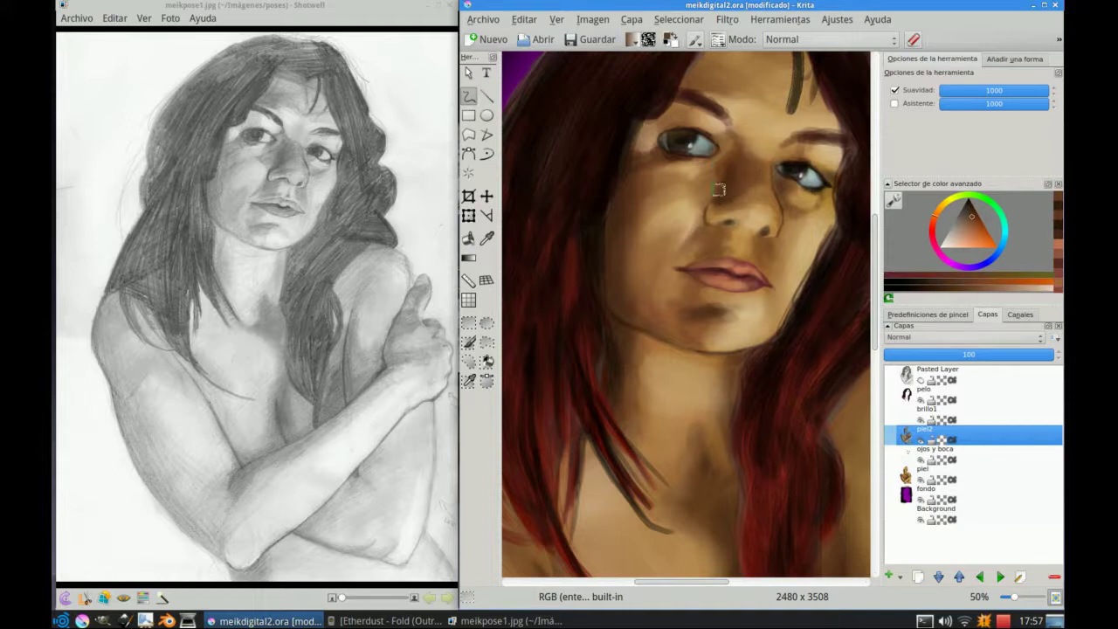
{"action": "left_click", "coordinate": [724, 170], "text": "ctrl"}
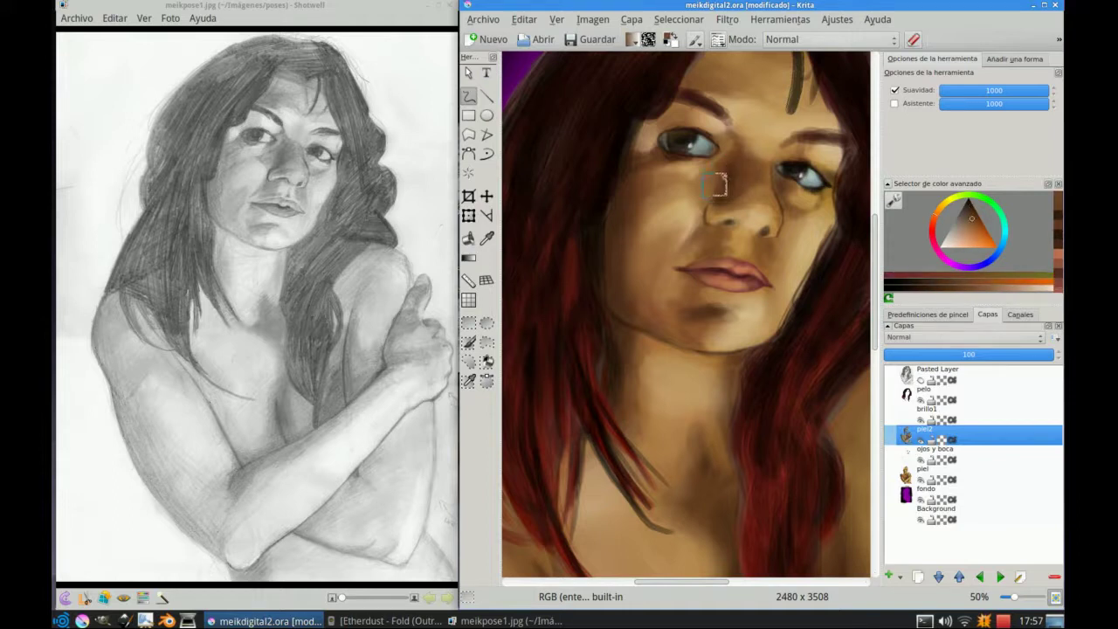
{"action": "left_click_drag", "start_coordinate": [722, 187], "coordinate": [722, 172]}
{"action": "left_click", "coordinate": [724, 161], "text": "ctrl"}
{"action": "left_click_drag", "start_coordinate": [687, 185], "coordinate": [695, 198]}
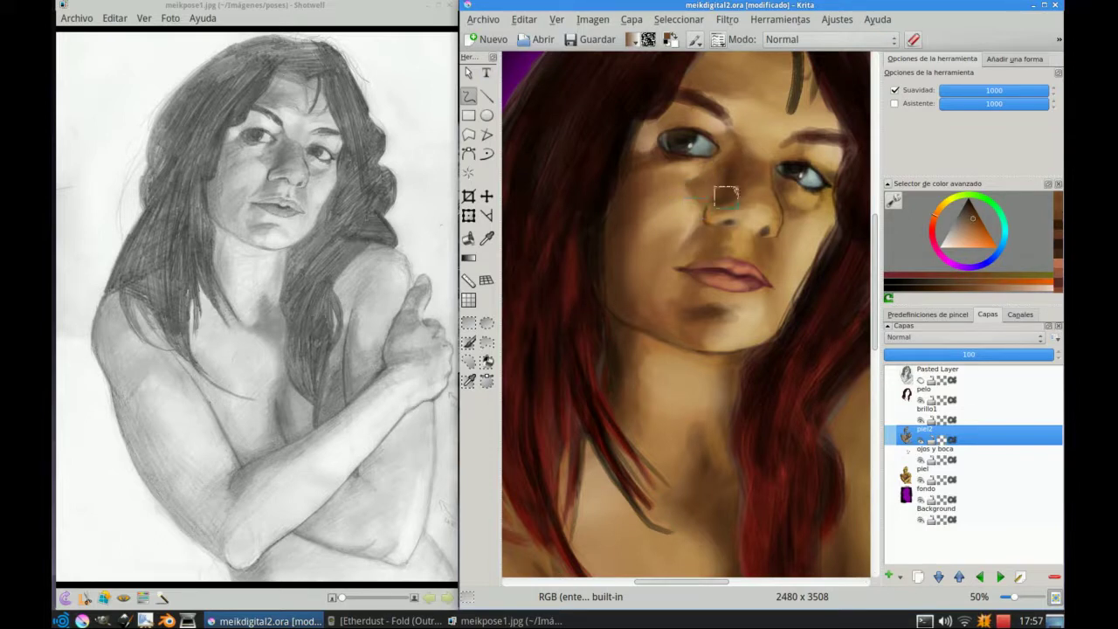
Step: Try muted brown, warm orange-brown and other skin tones sampled around the nose
{"action": "left_click", "coordinate": [683, 189], "text": "ctrl"}
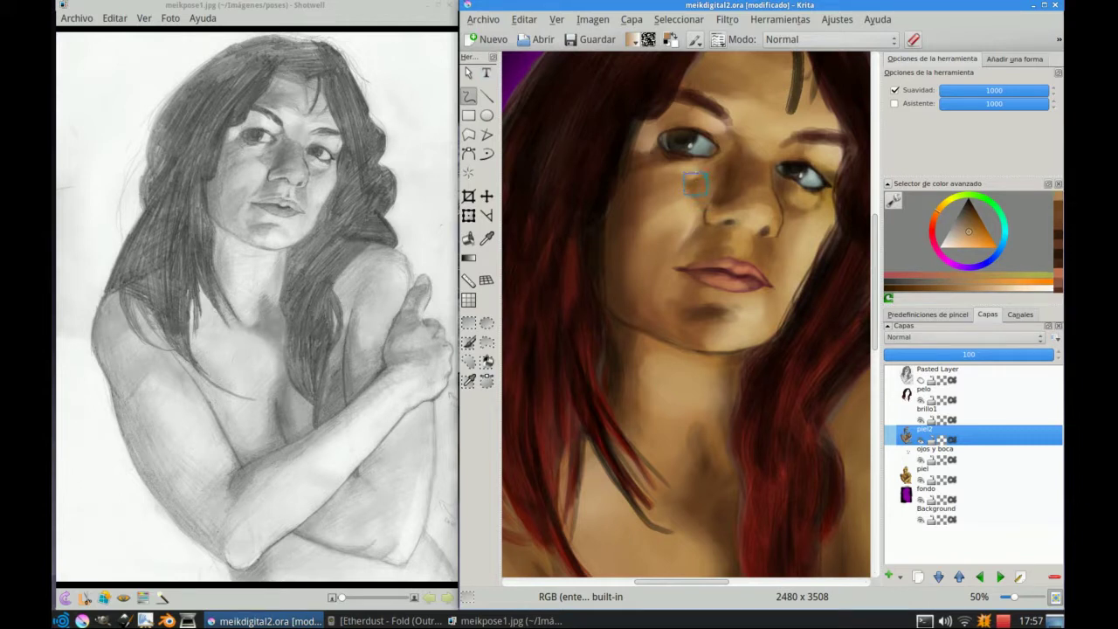
{"action": "left_click", "coordinate": [692, 183], "text": "ctrl"}
{"action": "left_click", "coordinate": [699, 192], "text": "ctrl"}
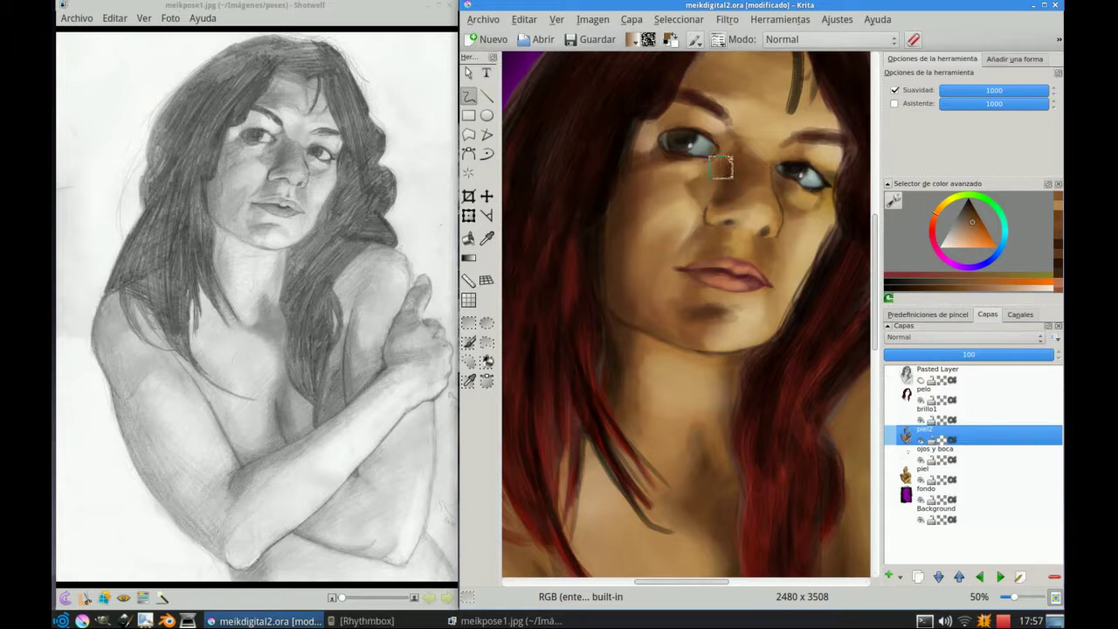
{"action": "left_click", "coordinate": [712, 162], "text": "ctrl"}
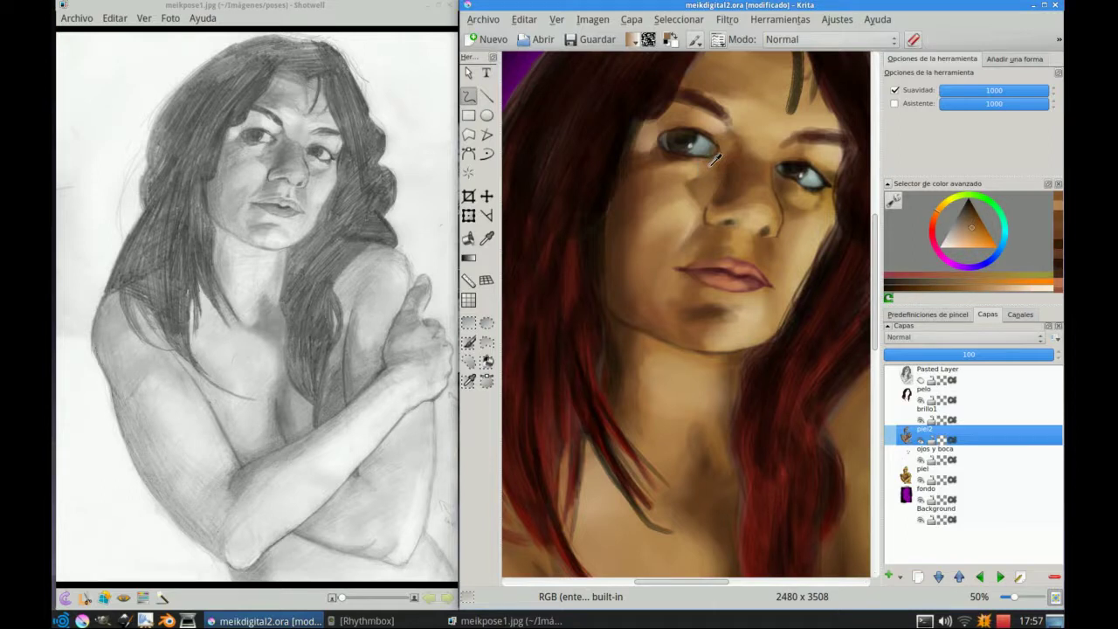
{"action": "left_click", "coordinate": [723, 164], "text": "ctrl"}
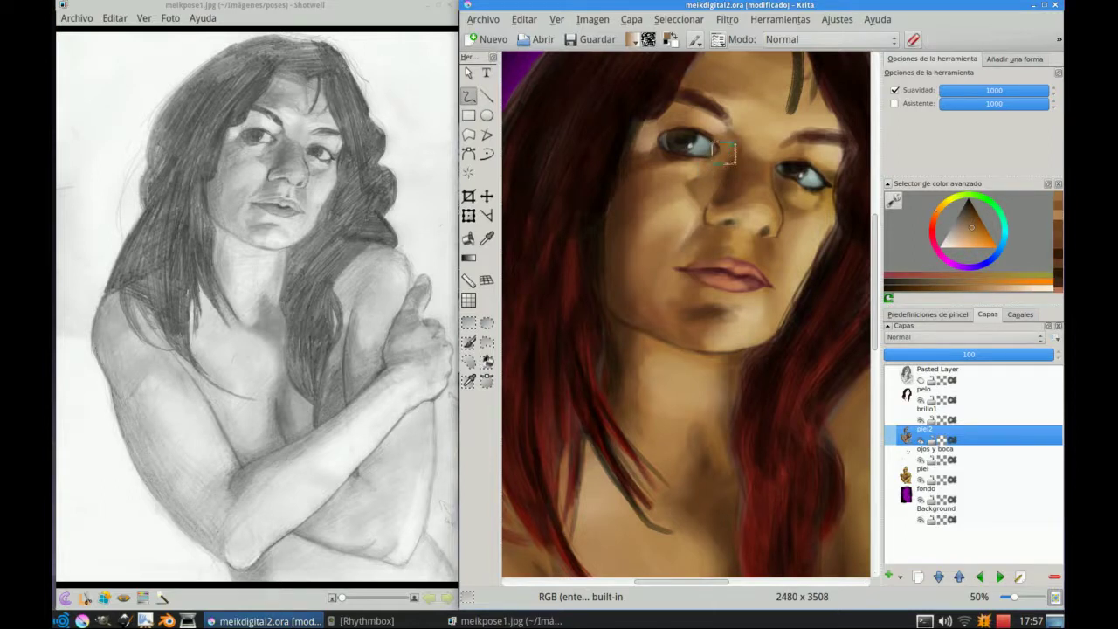
{"action": "left_click", "coordinate": [745, 162], "text": "ctrl"}
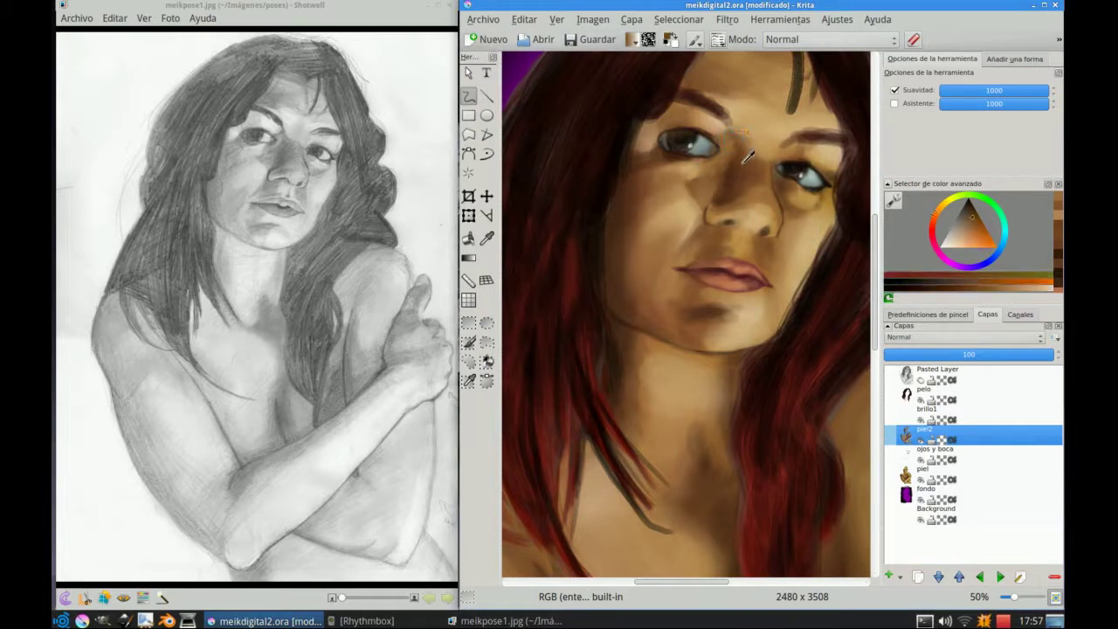
Step: Sample tones along the nose bridge and beside the eye, then re-frame the face
{"action": "left_click", "coordinate": [733, 147], "text": "ctrl"}
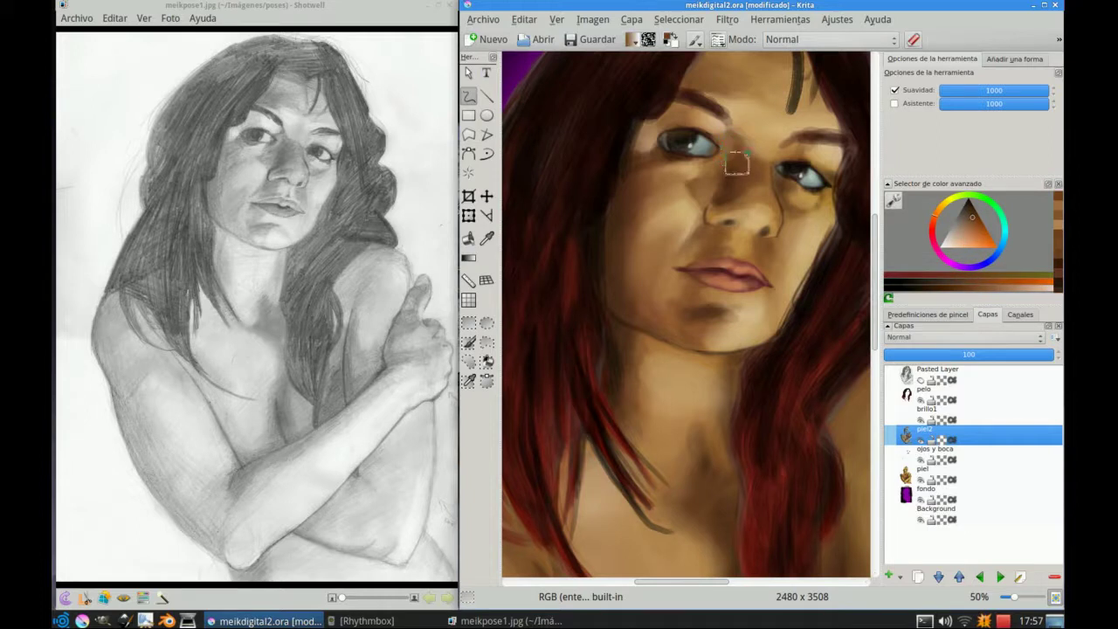
{"action": "left_click", "coordinate": [731, 171], "text": "ctrl"}
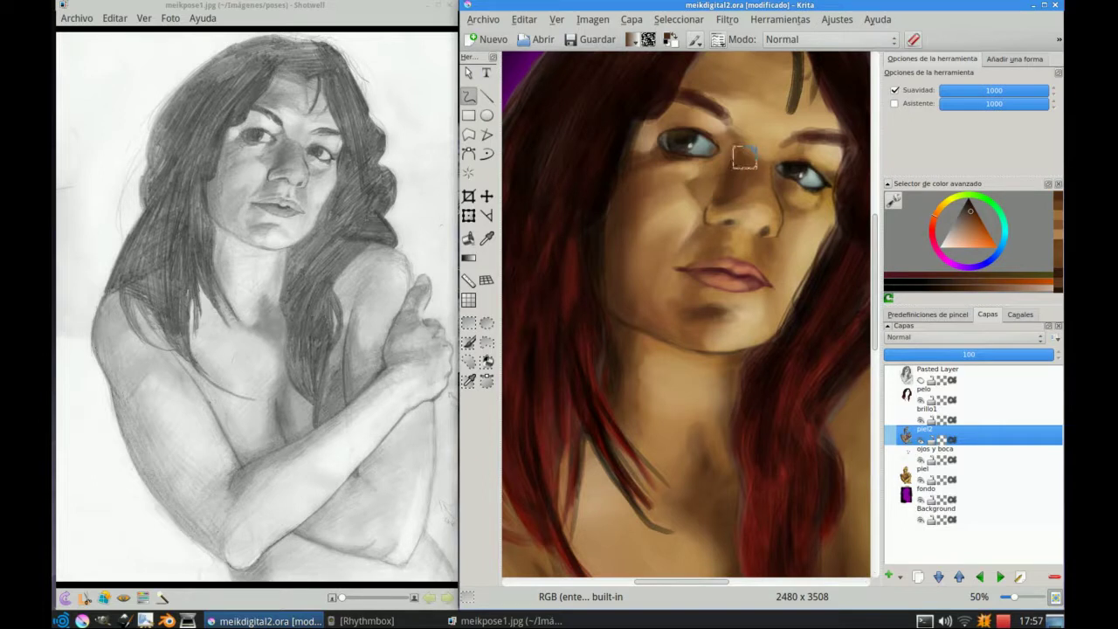
{"action": "left_click", "coordinate": [743, 157], "text": "ctrl"}
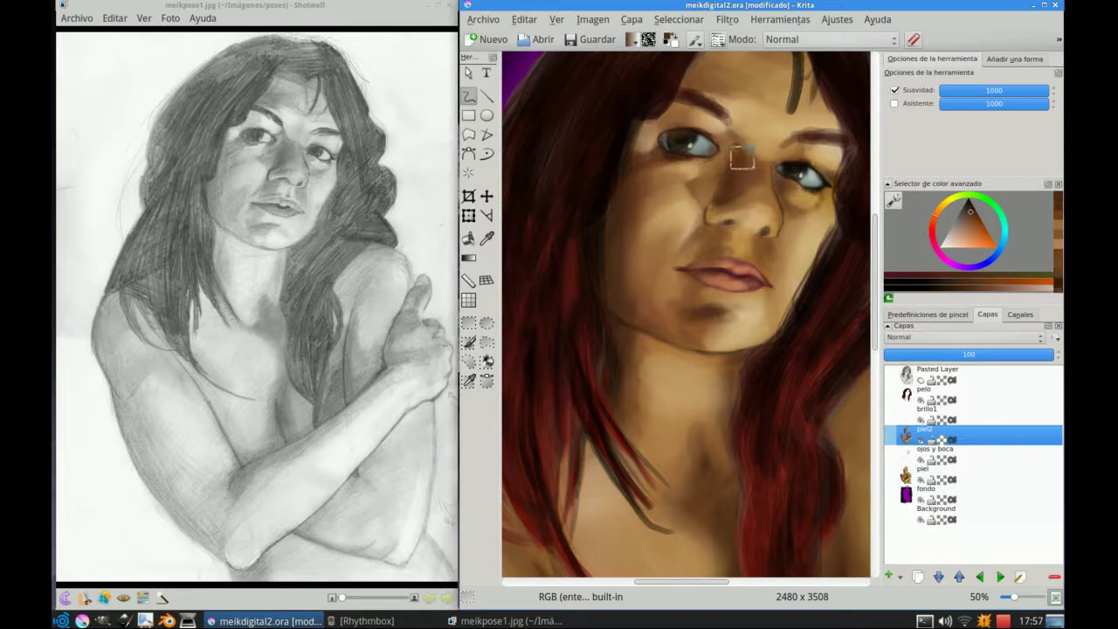
{"action": "left_click", "coordinate": [743, 171], "text": "ctrl"}
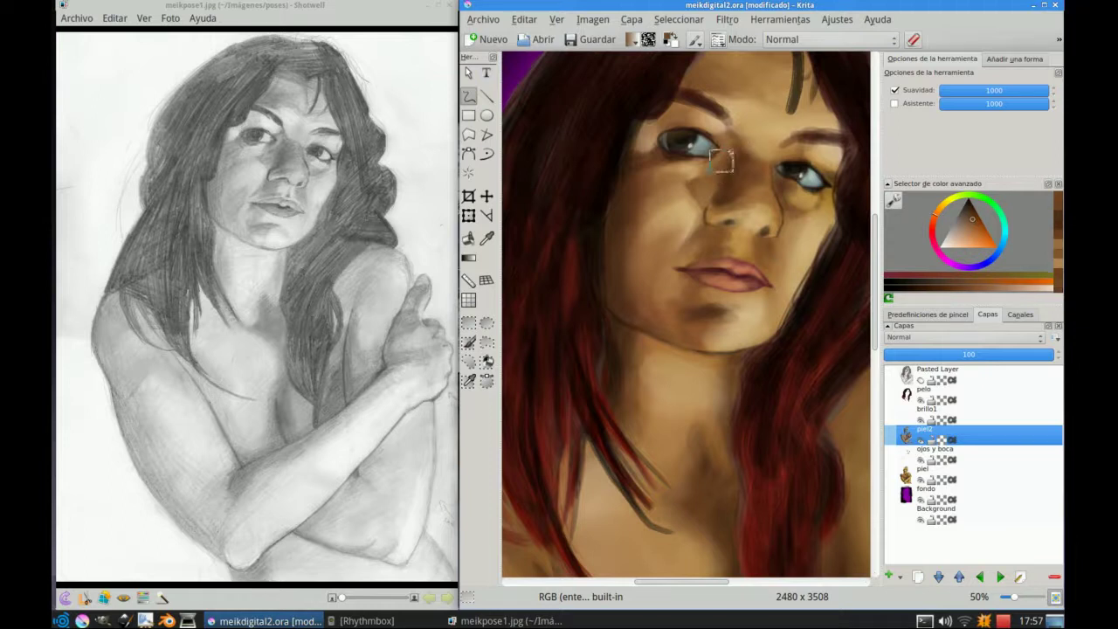
{"action": "left_click_drag", "start_coordinate": [732, 258], "coordinate": [703, 250]}
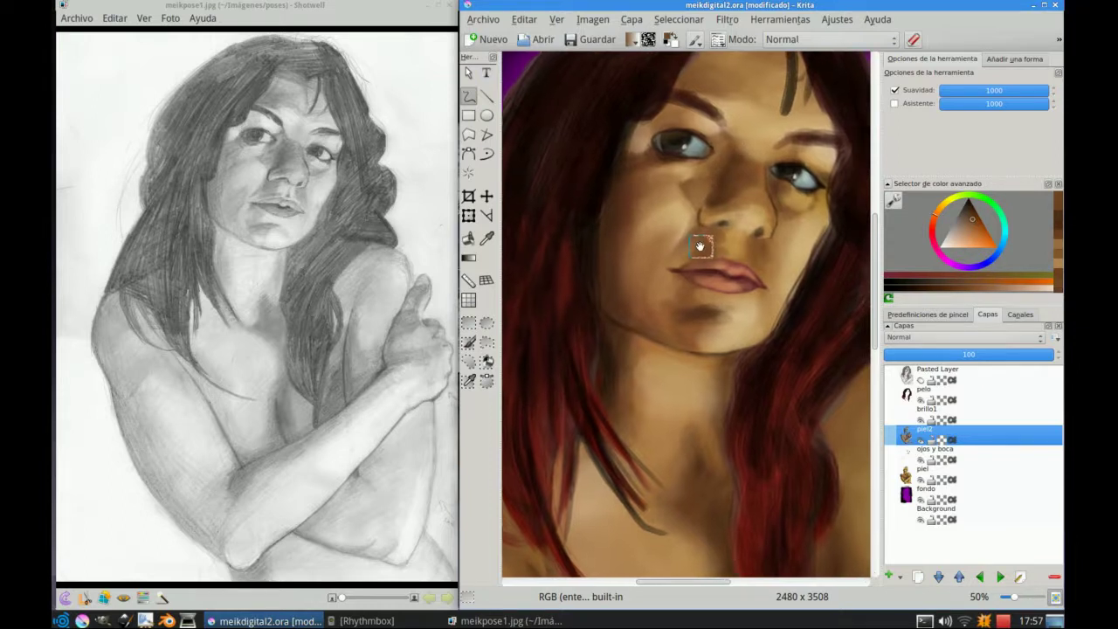
{"action": "left_click", "coordinate": [694, 191], "text": "ctrl"}
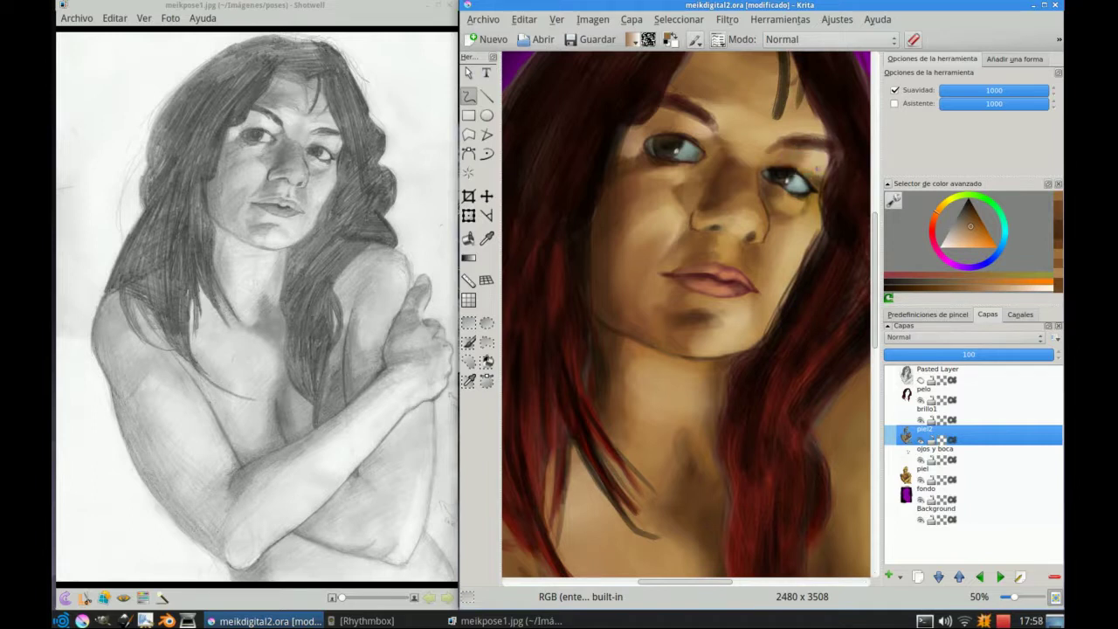
Step: Play the first Ghostfog track in Rhythmbox, then return to the painting
{"action": "left_click", "coordinate": [391, 621]}
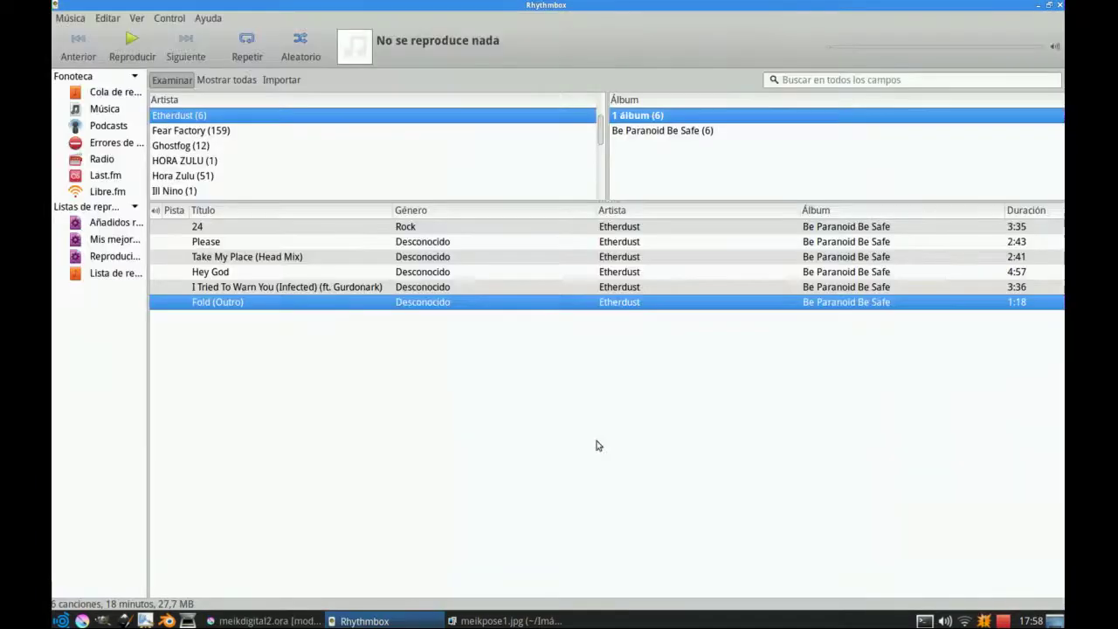
{"action": "left_click", "coordinate": [193, 133]}
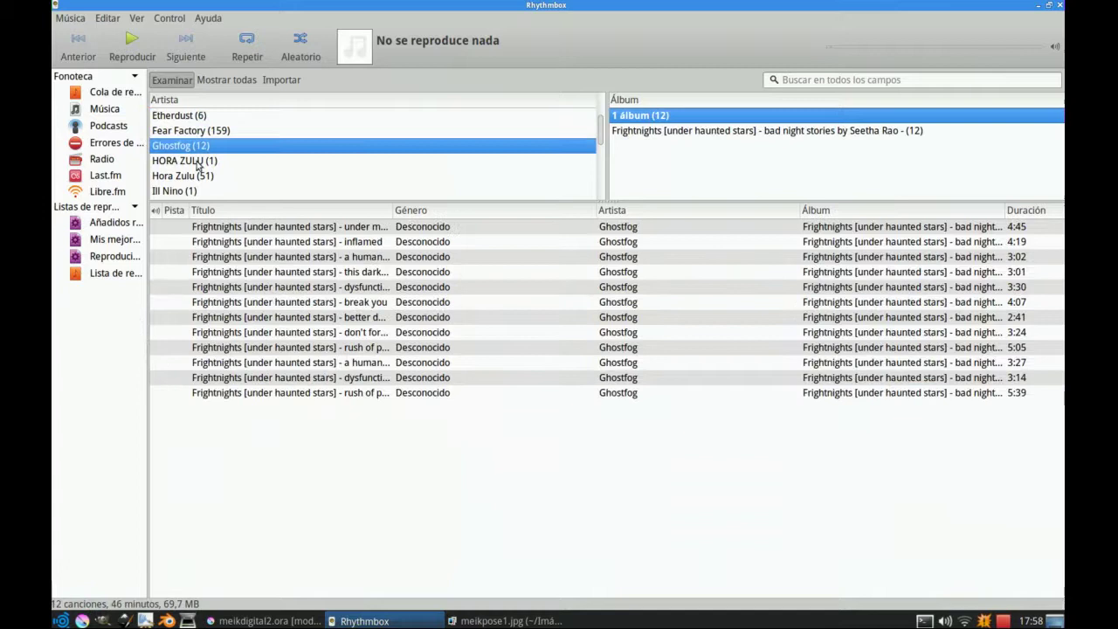
{"action": "double_click", "coordinate": [290, 228]}
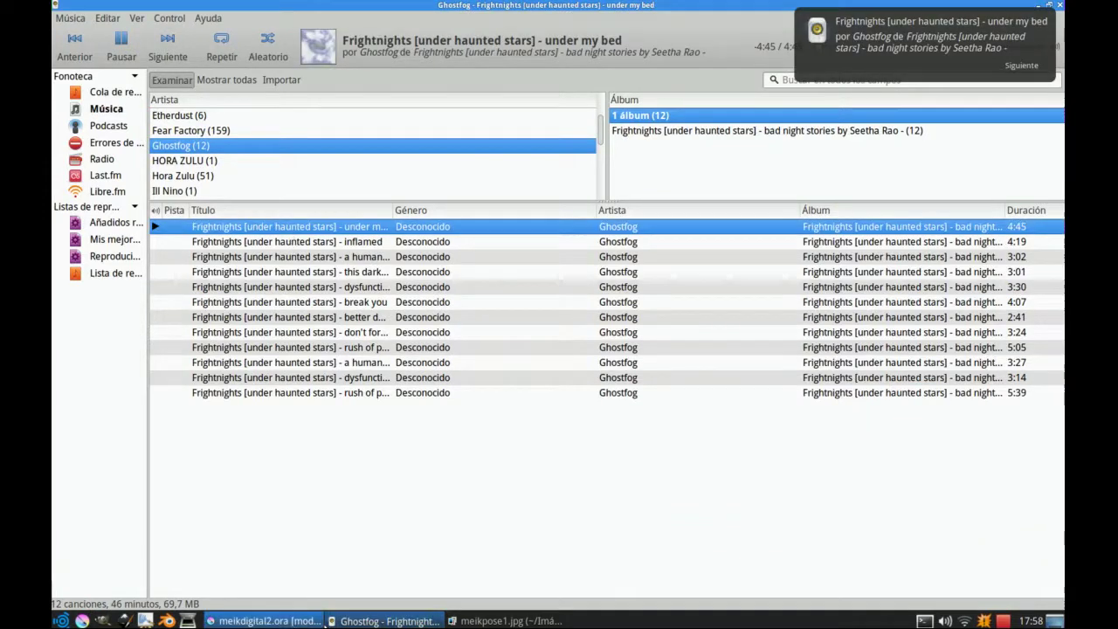
{"action": "left_click", "coordinate": [266, 621]}
{"action": "left_click", "coordinate": [511, 621]}
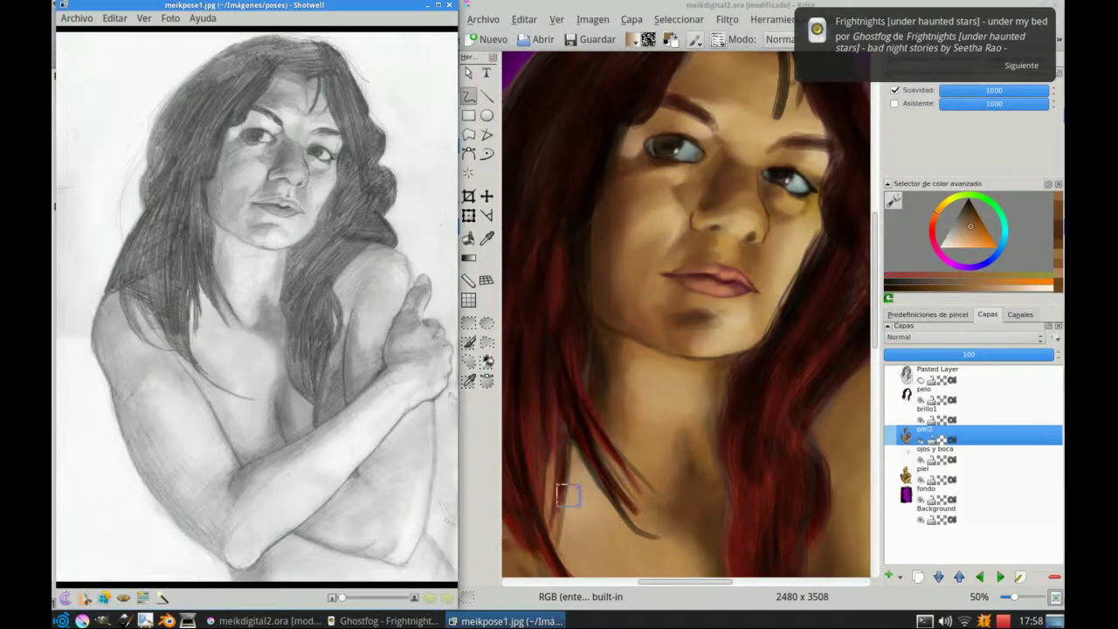
{"action": "scroll", "coordinate": [689, 212], "scroll_direction": "down", "scroll_amount": 3}
{"action": "scroll", "coordinate": [696, 187], "scroll_direction": "down", "scroll_amount": 1}
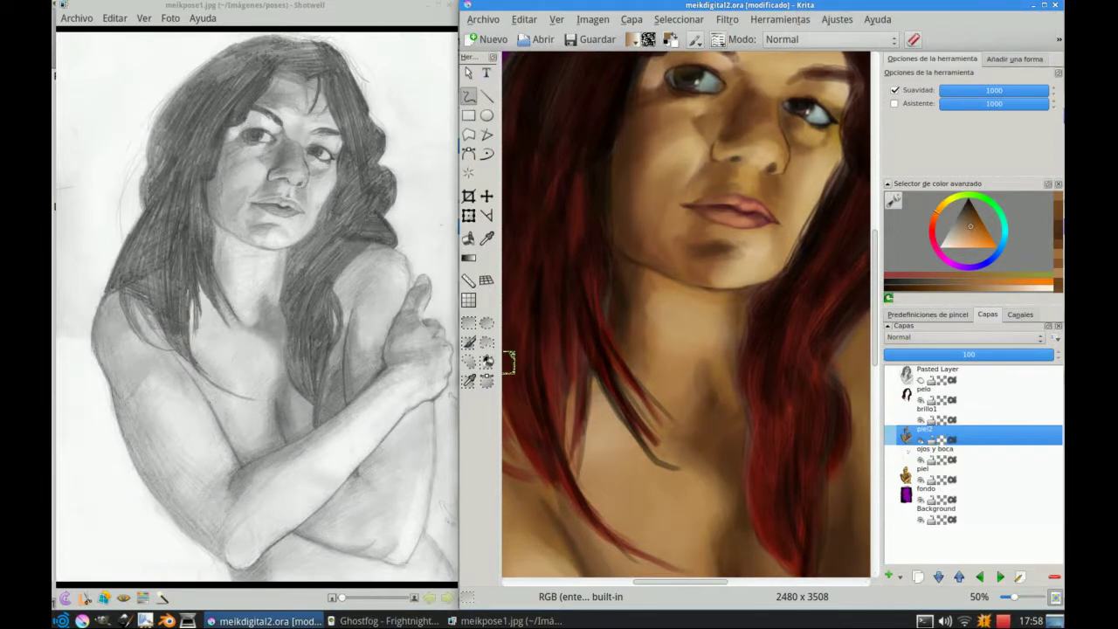
Step: Pause Ghostfog and play Diablo Swing Orchestra's "Balrog Boogie", then return to Krita
{"action": "left_click", "coordinate": [384, 620]}
{"action": "left_click", "coordinate": [122, 44]}
{"action": "scroll", "coordinate": [602, 135], "scroll_direction": "up", "scroll_amount": 2}
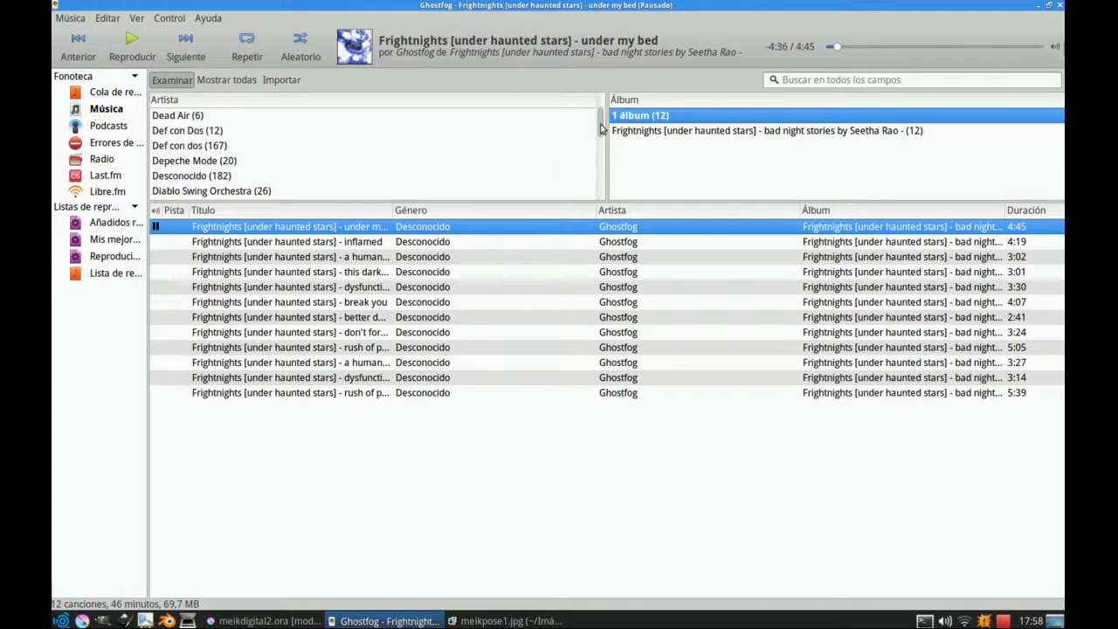
{"action": "double_click", "coordinate": [369, 192]}
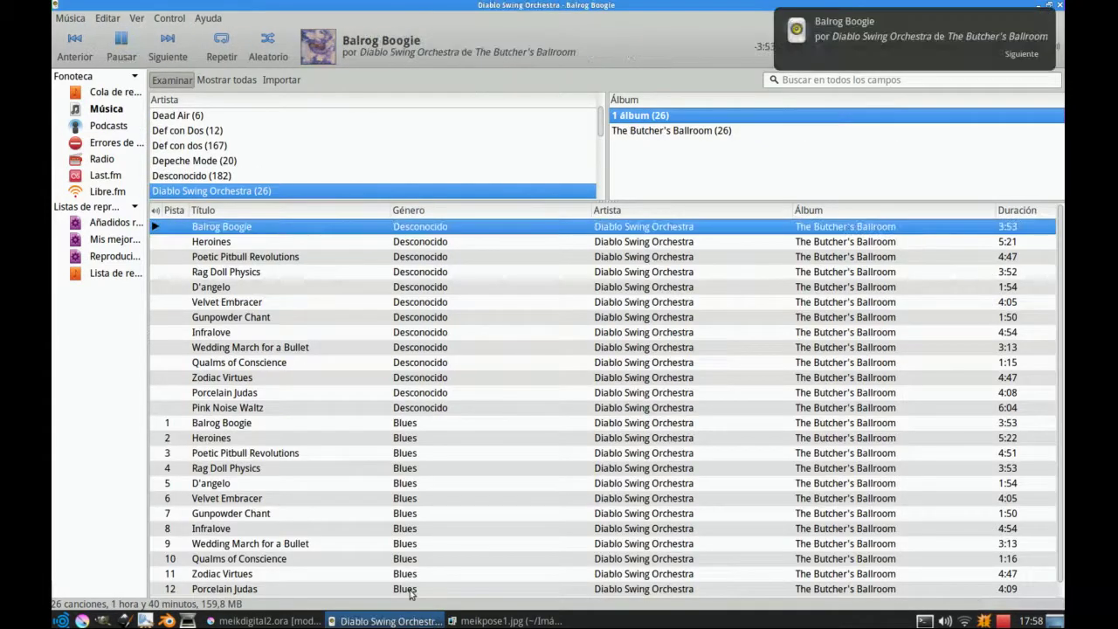
{"action": "left_click", "coordinate": [289, 621]}
{"action": "left_click", "coordinate": [506, 621]}
Step: Paint lighter, smoother skin over the cheek, jaw and the chin below the lips
{"action": "left_click_drag", "start_coordinate": [701, 212], "coordinate": [663, 317]}
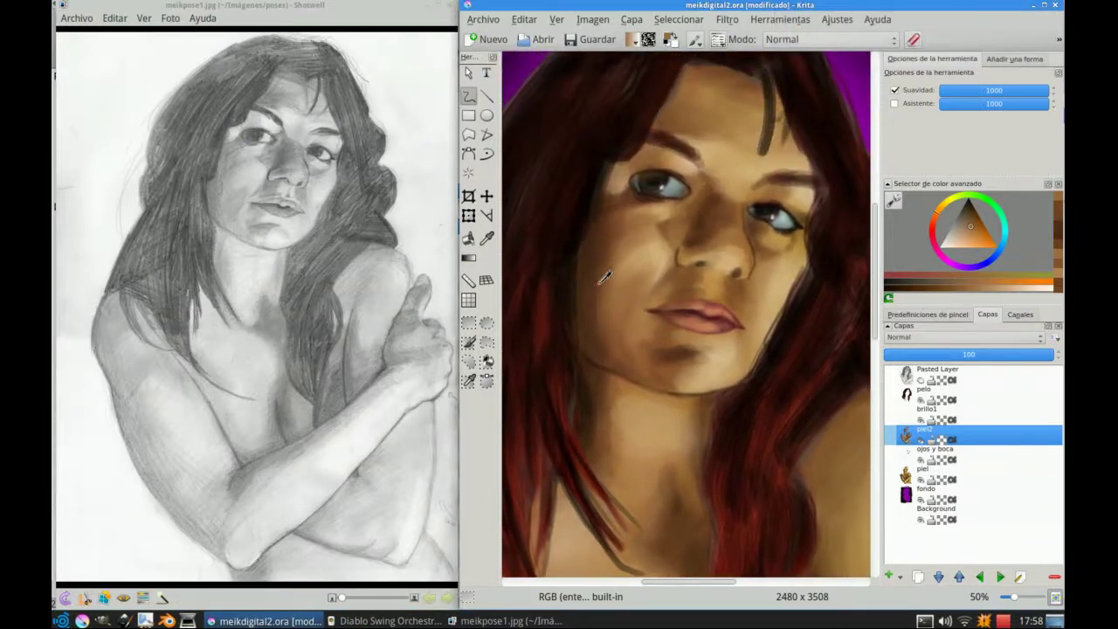
{"action": "left_click_drag", "start_coordinate": [564, 364], "coordinate": [594, 356]}
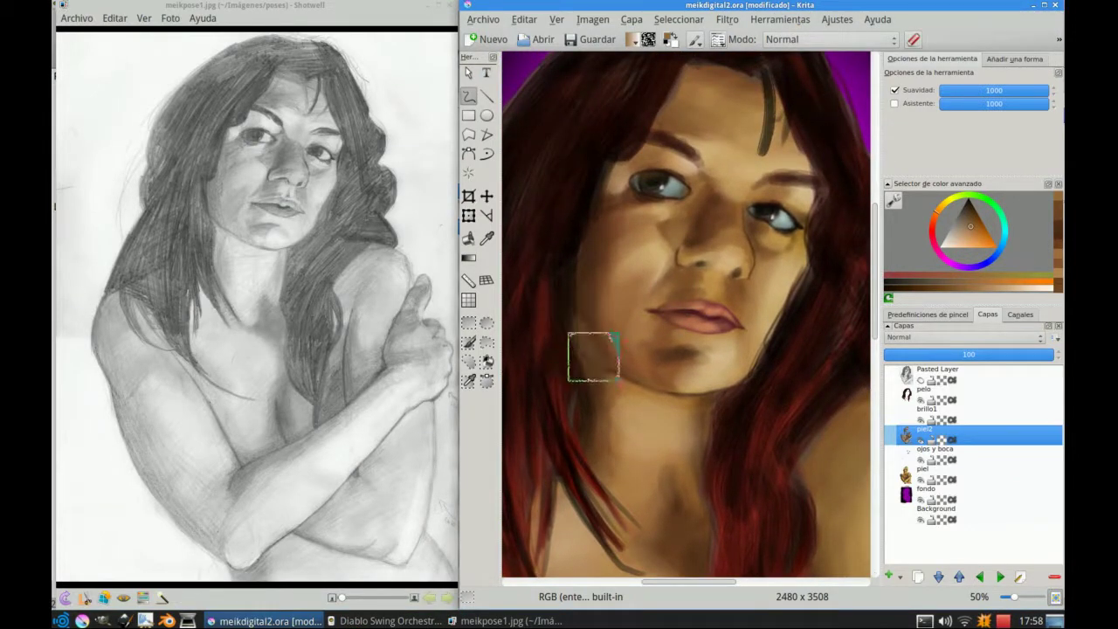
{"action": "left_click", "coordinate": [591, 283], "text": "ctrl"}
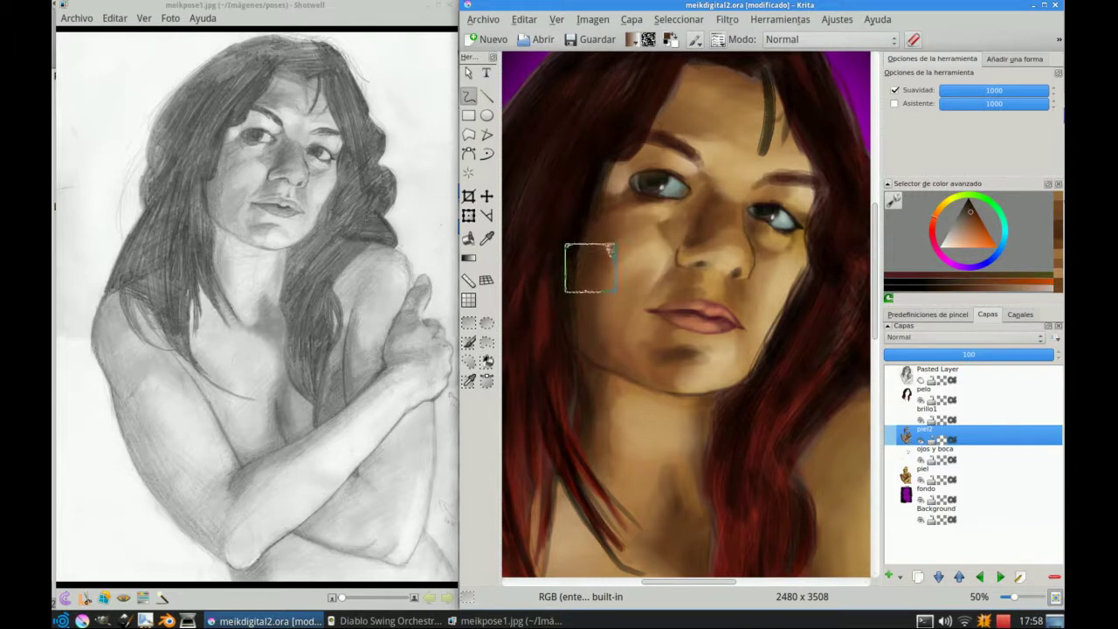
{"action": "left_click_drag", "start_coordinate": [586, 357], "coordinate": [642, 363]}
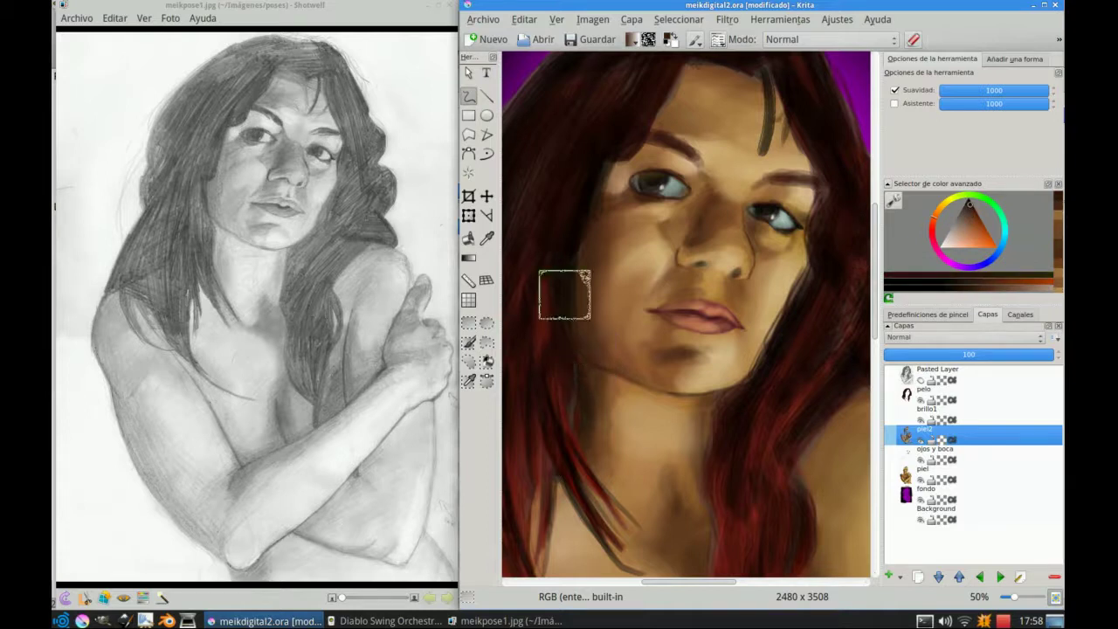
{"action": "left_click_drag", "start_coordinate": [702, 353], "coordinate": [732, 381]}
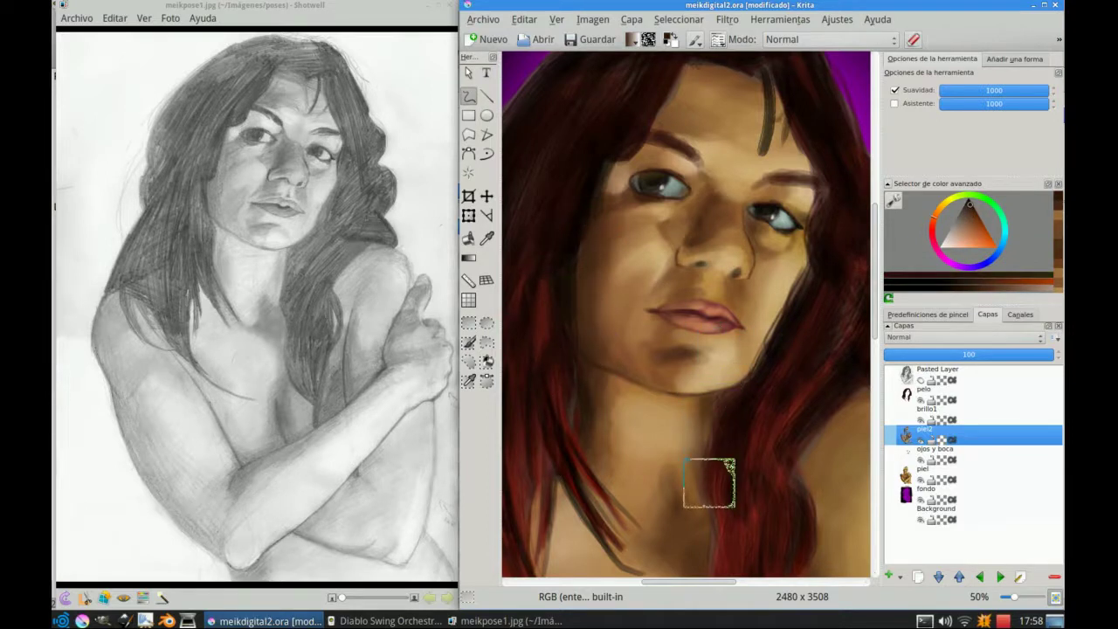
{"action": "scroll", "coordinate": [710, 482], "scroll_direction": "down", "scroll_amount": 3}
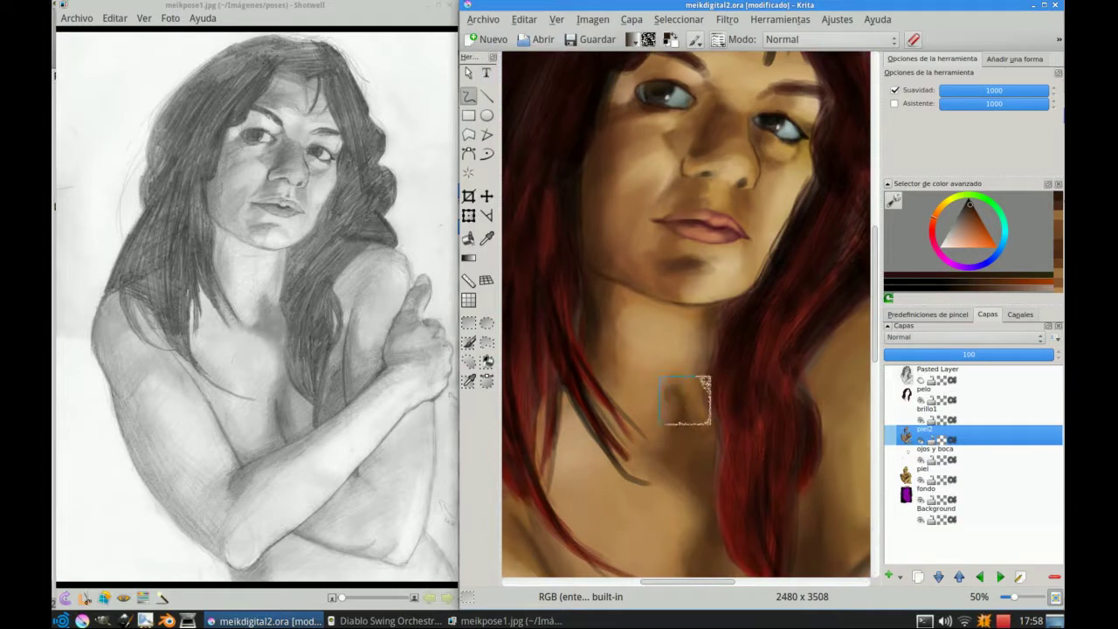
Step: Shrink the brush, move the view down toward the chest, and zoom out to 25%
{"action": "left_click", "coordinate": [1059, 41]}
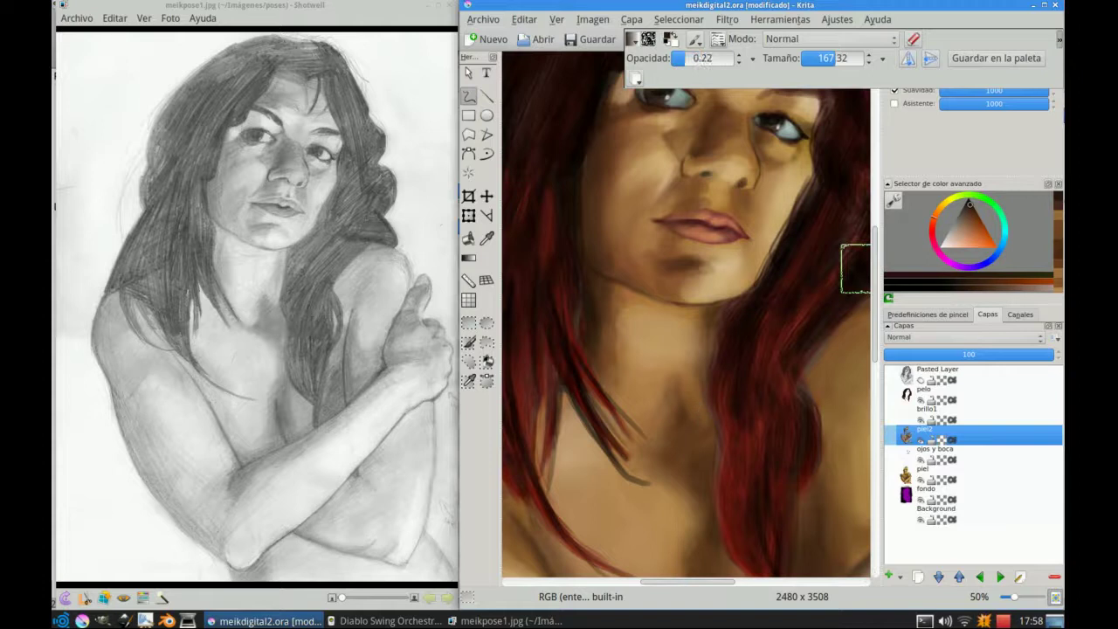
{"action": "left_click", "coordinate": [695, 435]}
{"action": "key", "text": "bracketleft"}
{"action": "key", "text": "bracketleft"}
{"action": "key", "text": "bracketleft"}
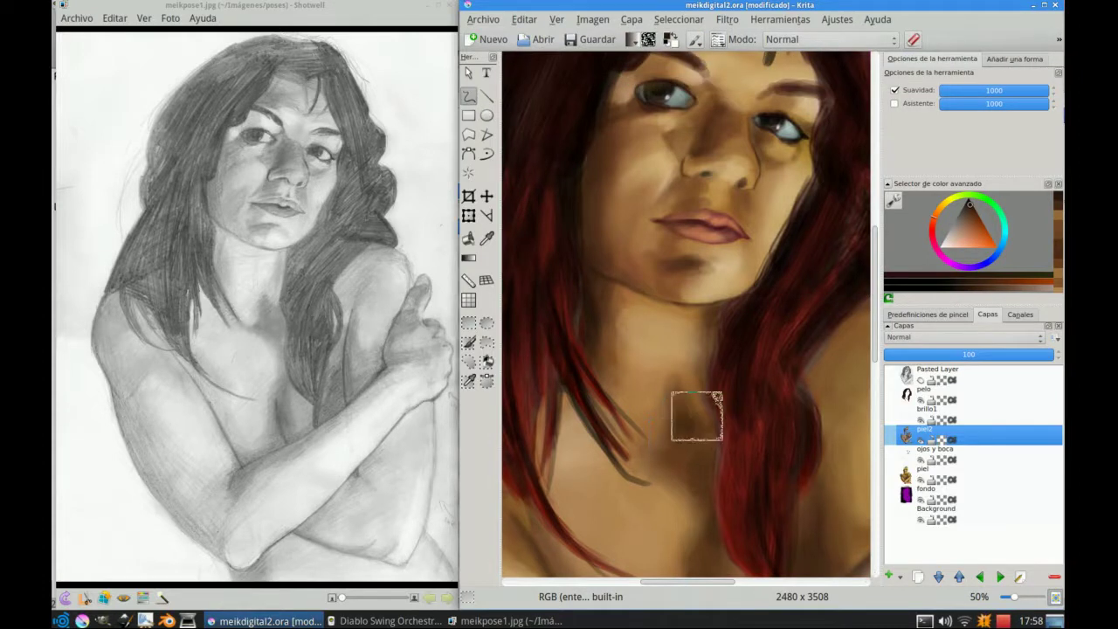
{"action": "left_click_drag", "start_coordinate": [793, 424], "coordinate": [763, 245]}
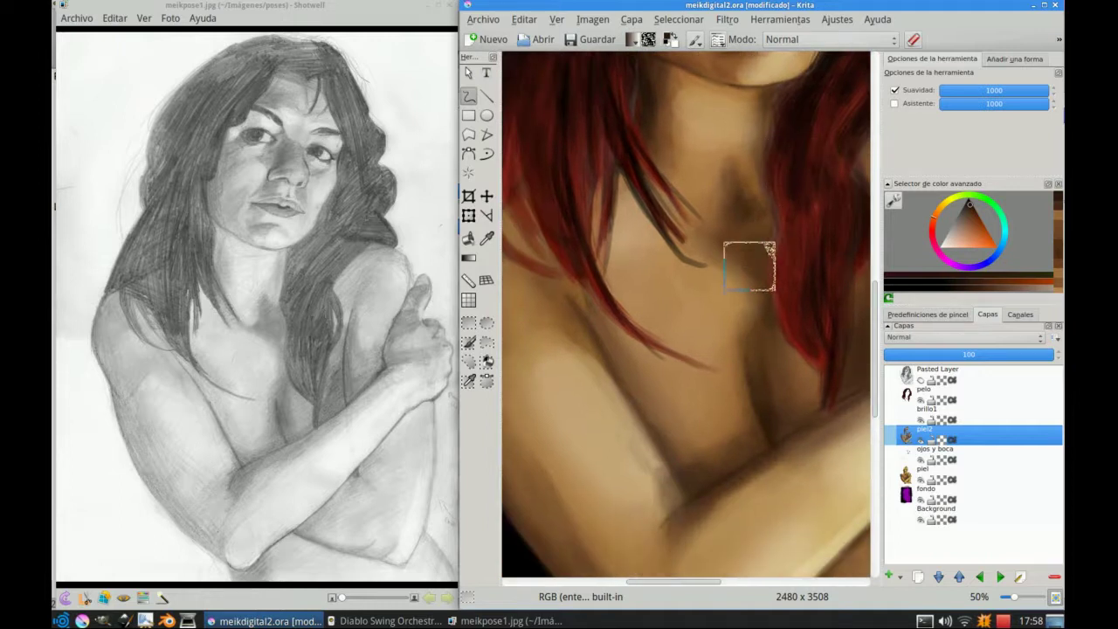
{"action": "scroll", "coordinate": [748, 266], "scroll_direction": "down", "scroll_amount": 2}
{"action": "scroll", "coordinate": [729, 291], "scroll_direction": "down", "scroll_amount": 1}
{"action": "scroll", "coordinate": [681, 269], "scroll_direction": "up", "scroll_amount": 3}
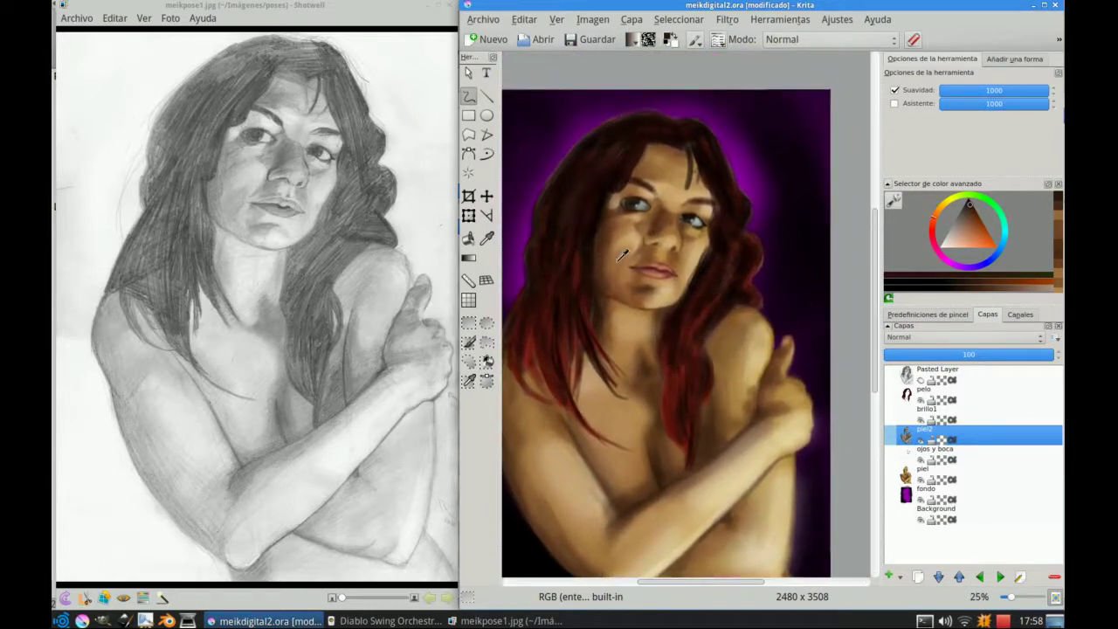
Step: Sample four skin tones from the cheek and near the eye, including a darker eye tone
{"action": "left_click", "coordinate": [619, 258], "text": "ctrl"}
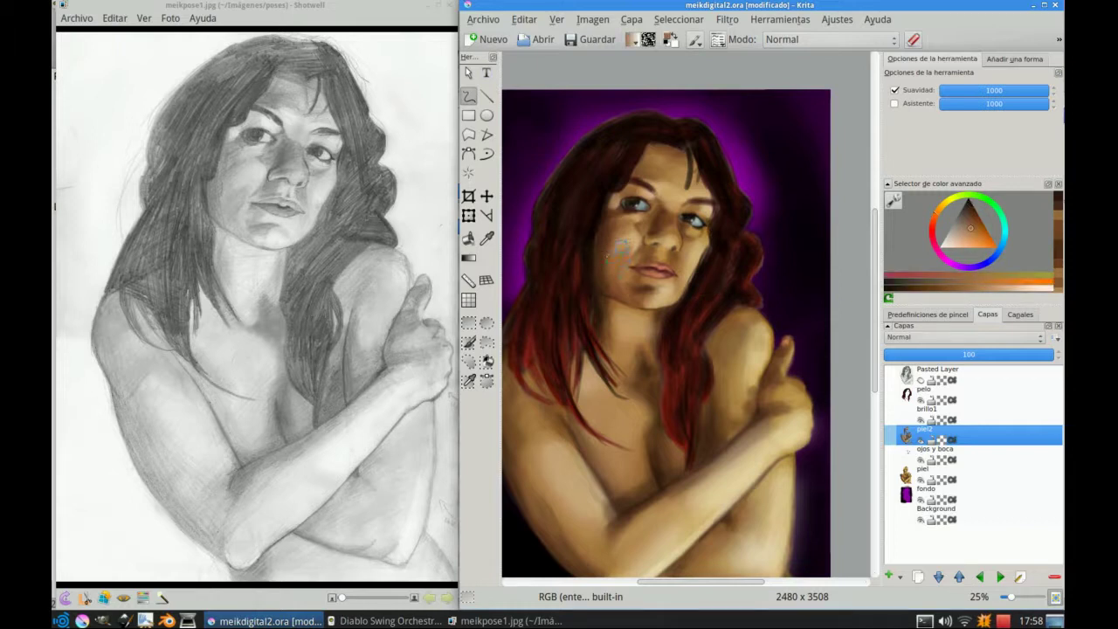
{"action": "left_click", "coordinate": [620, 224], "text": "ctrl"}
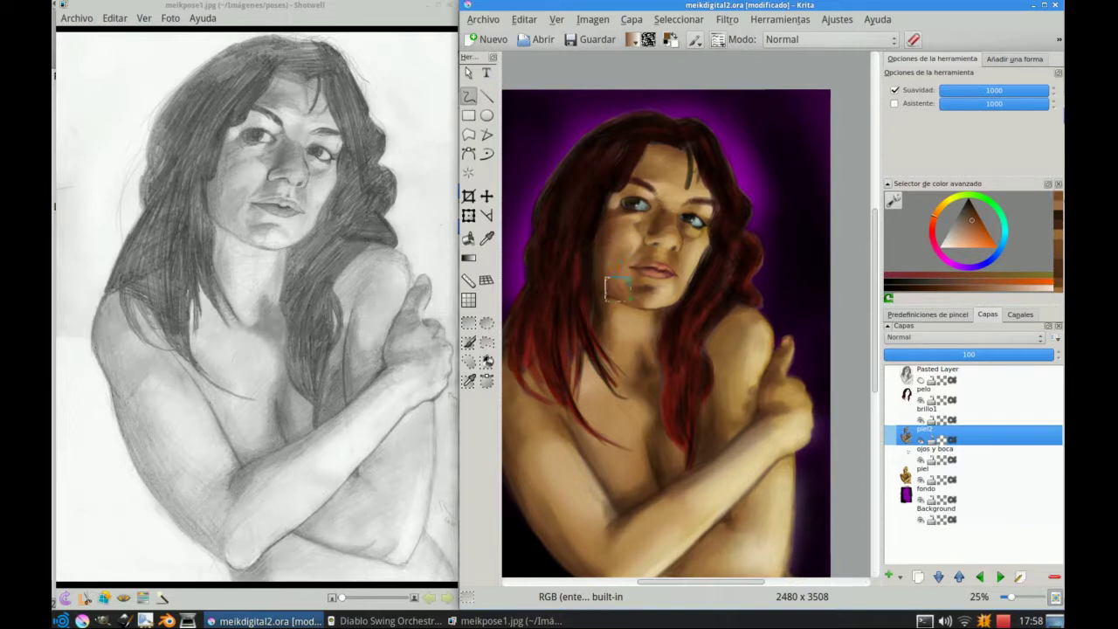
{"action": "left_click", "coordinate": [617, 206], "text": "ctrl"}
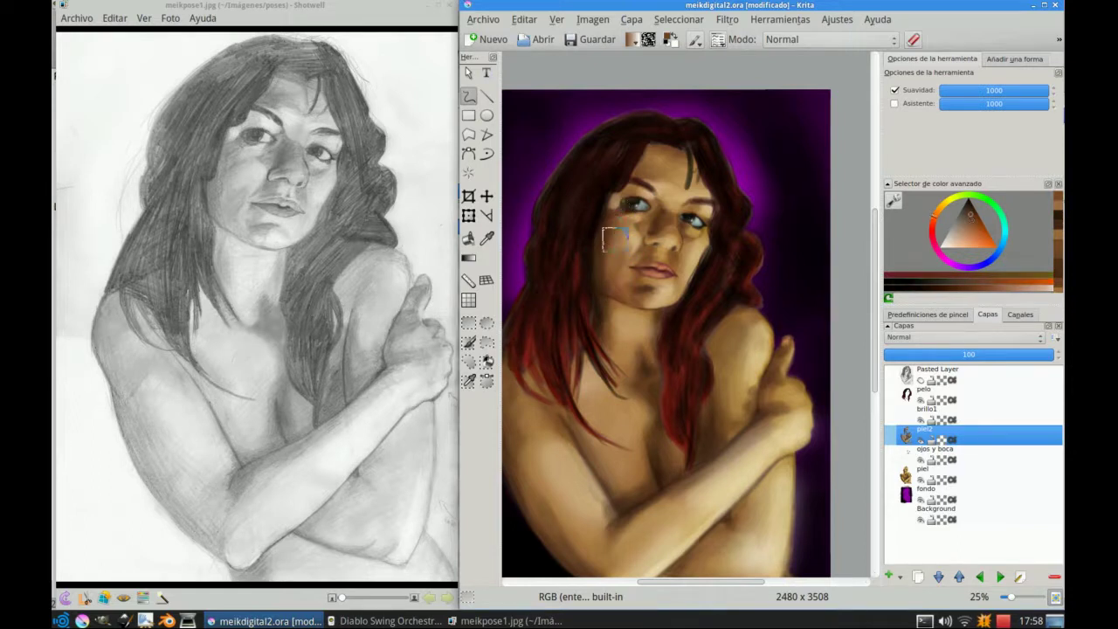
{"action": "left_click", "coordinate": [617, 224], "text": "ctrl"}
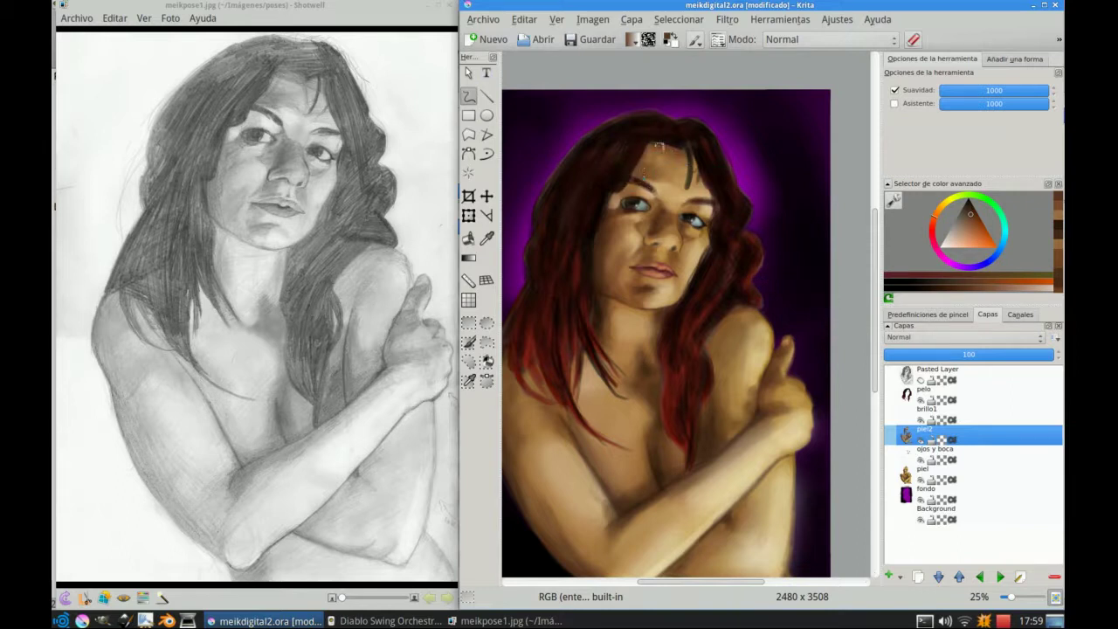
Step: Settle on a lighter skin tone after trying dark browns, and rotate the view toward the shoulder and chest
{"action": "left_click", "coordinate": [970, 213]}
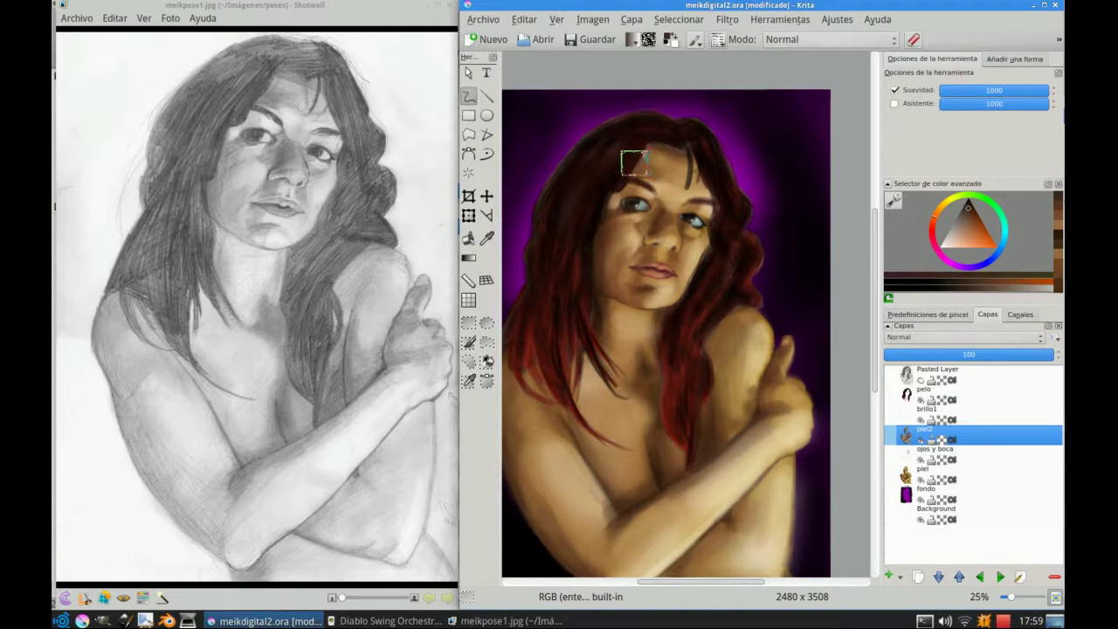
{"action": "left_click_drag", "start_coordinate": [956, 227], "coordinate": [968, 207]}
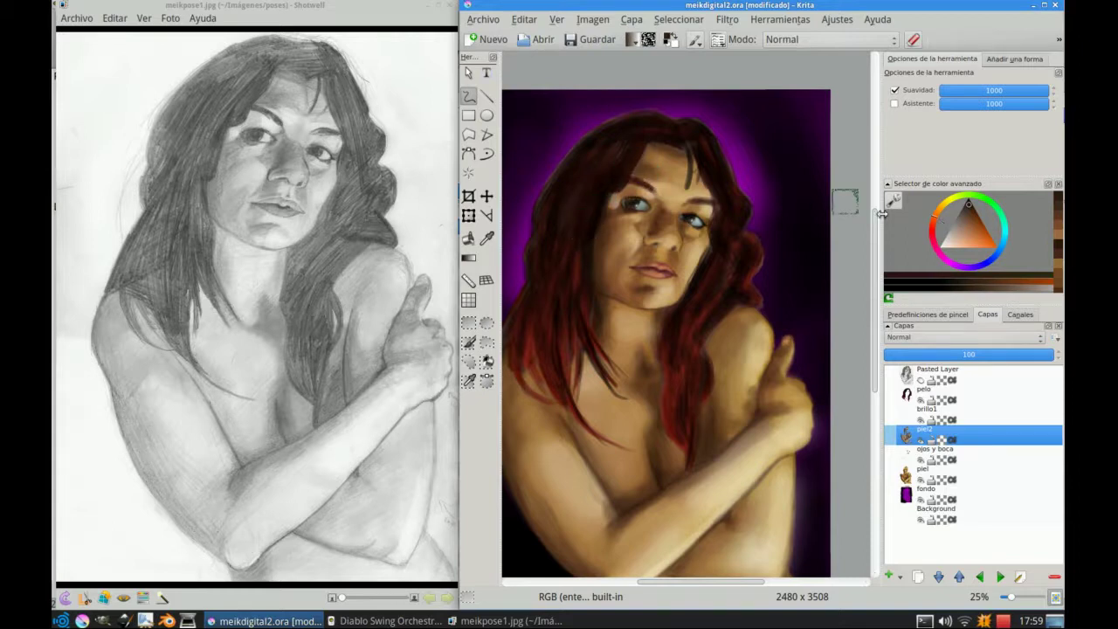
{"action": "left_click", "coordinate": [620, 223], "text": "ctrl"}
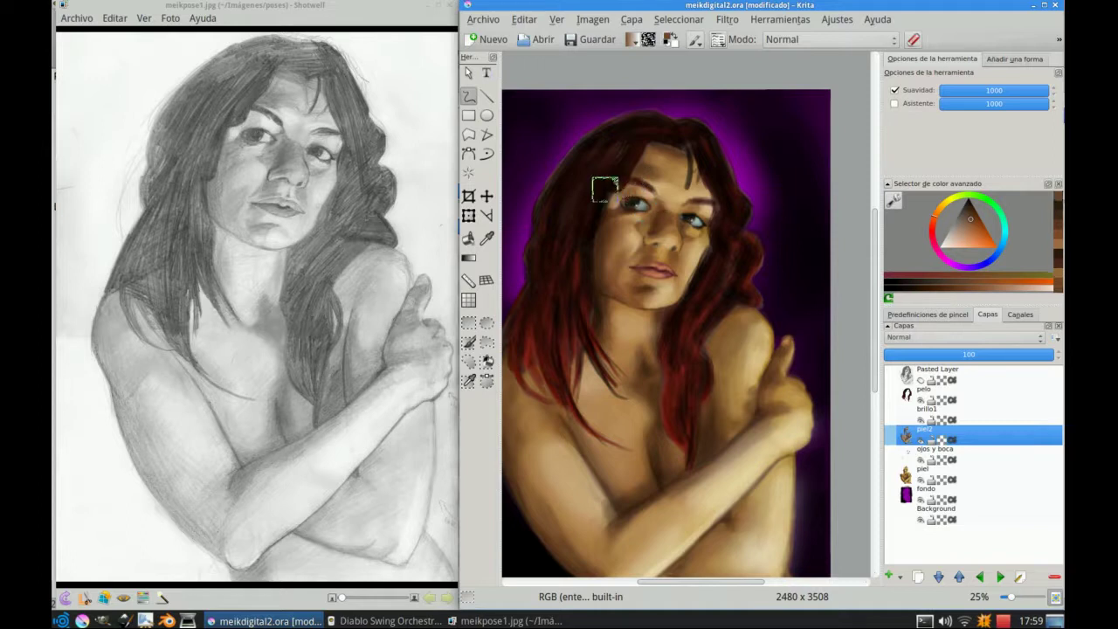
{"action": "left_click_drag", "start_coordinate": [629, 385], "coordinate": [583, 293]}
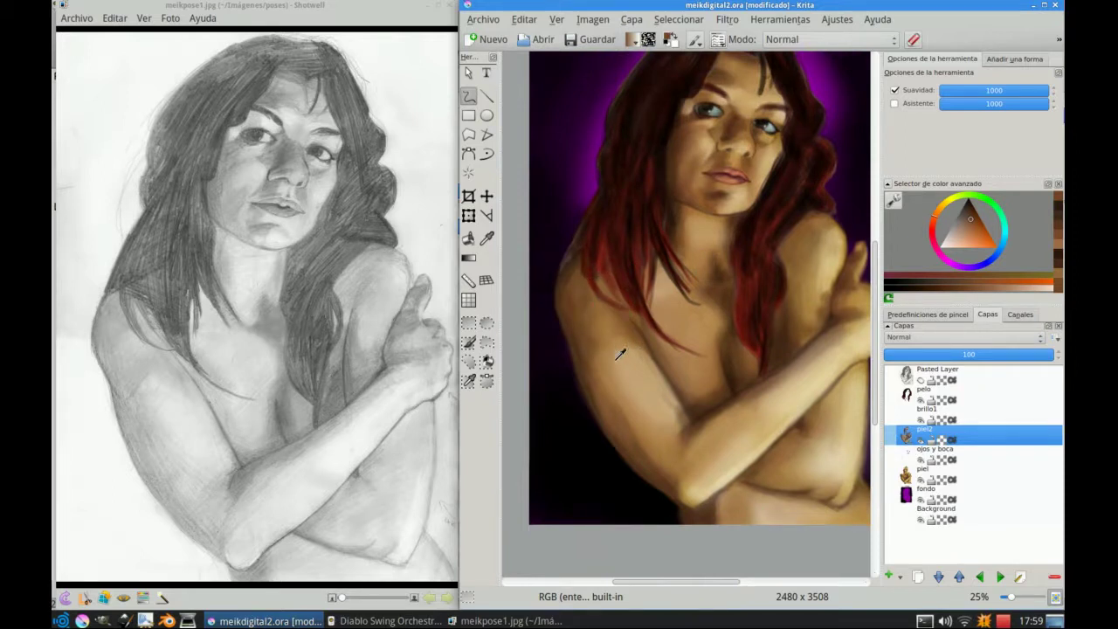
Step: Paint a soft, lighter skin tone over the chest
{"action": "left_click", "coordinate": [617, 358], "text": "ctrl"}
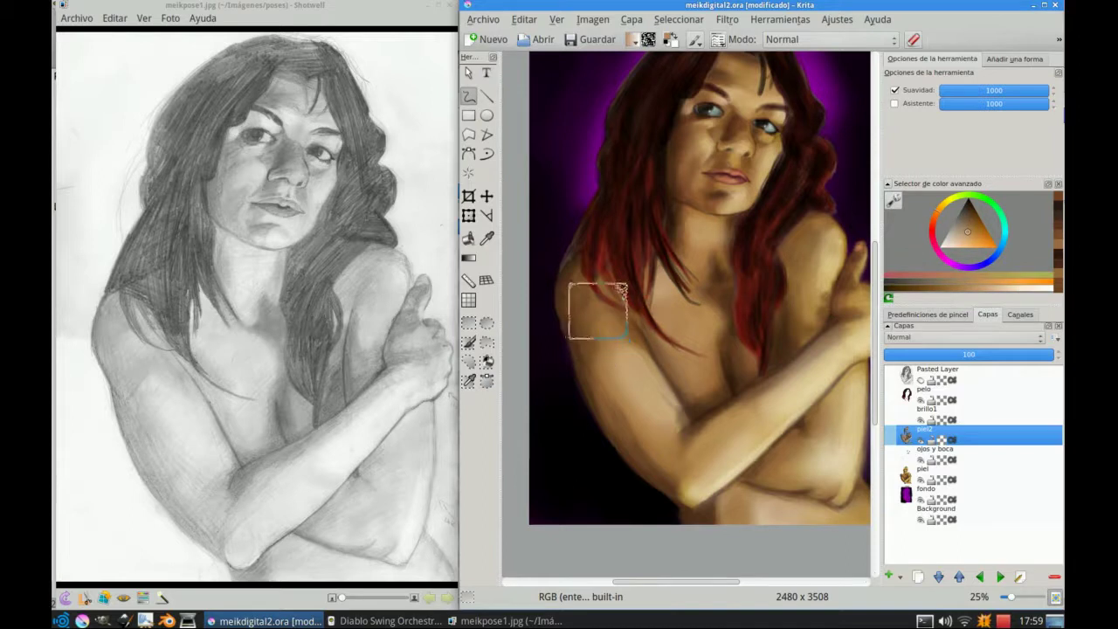
{"action": "scroll", "coordinate": [659, 266], "scroll_direction": "down", "scroll_amount": 1}
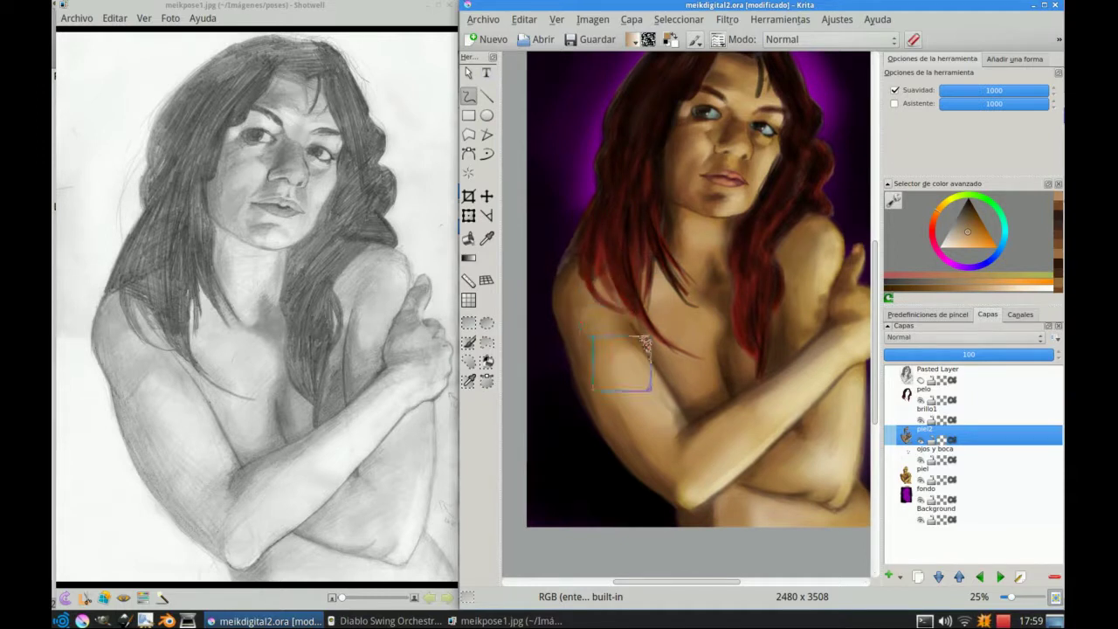
{"action": "scroll", "coordinate": [705, 392], "scroll_direction": "right", "scroll_amount": 2}
{"action": "scroll", "coordinate": [662, 425], "scroll_direction": "up", "scroll_amount": 2}
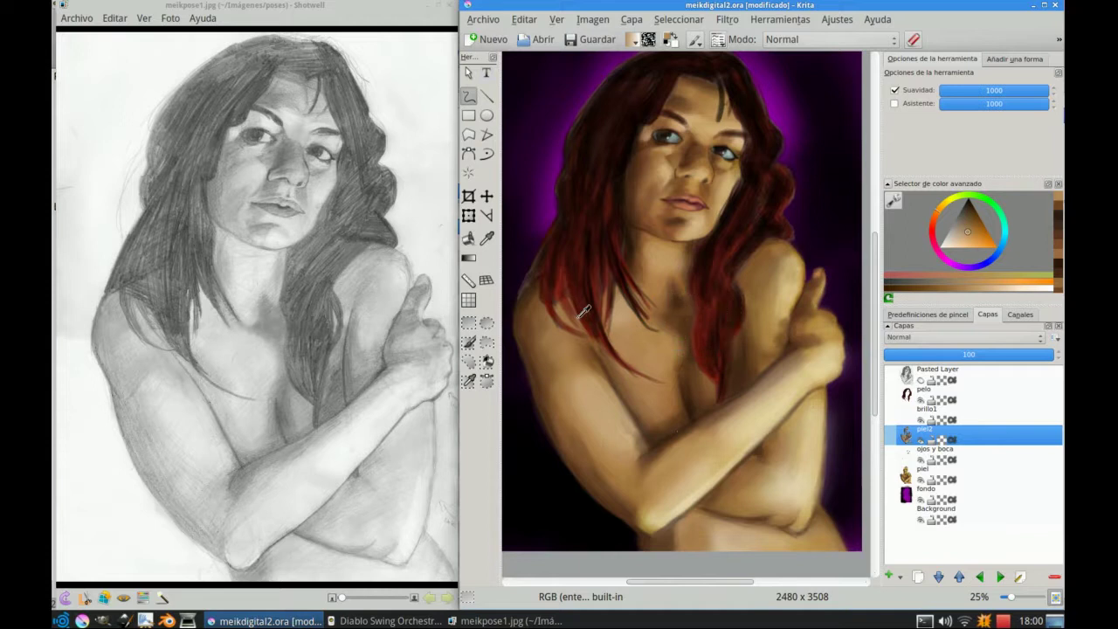
{"action": "left_click", "coordinate": [537, 311], "text": "ctrl"}
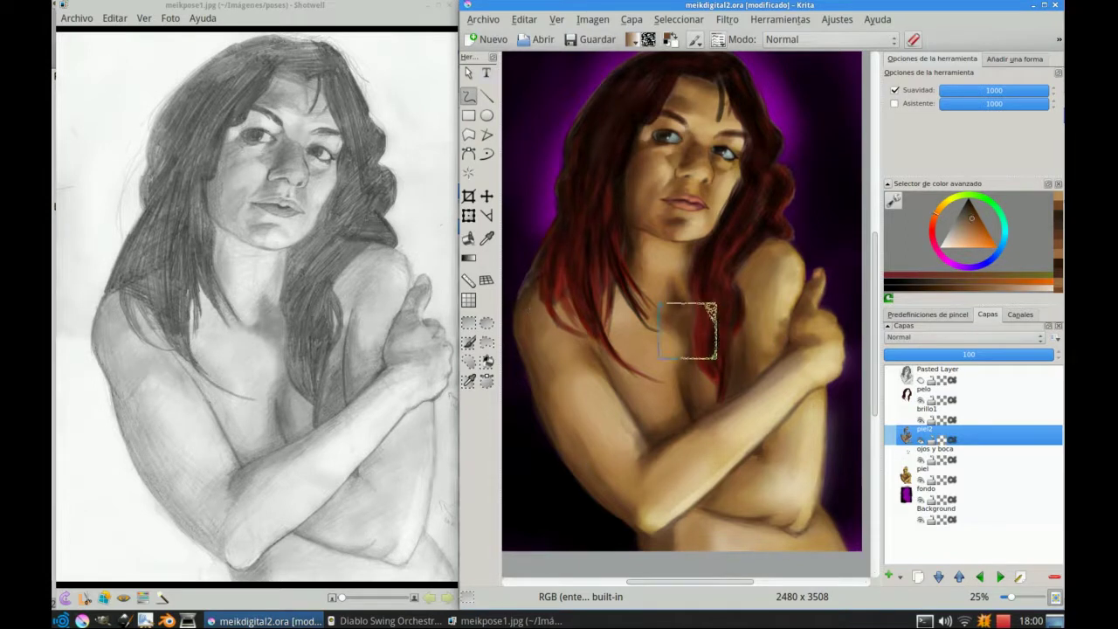
{"action": "left_click_drag", "start_coordinate": [679, 334], "coordinate": [711, 388]}
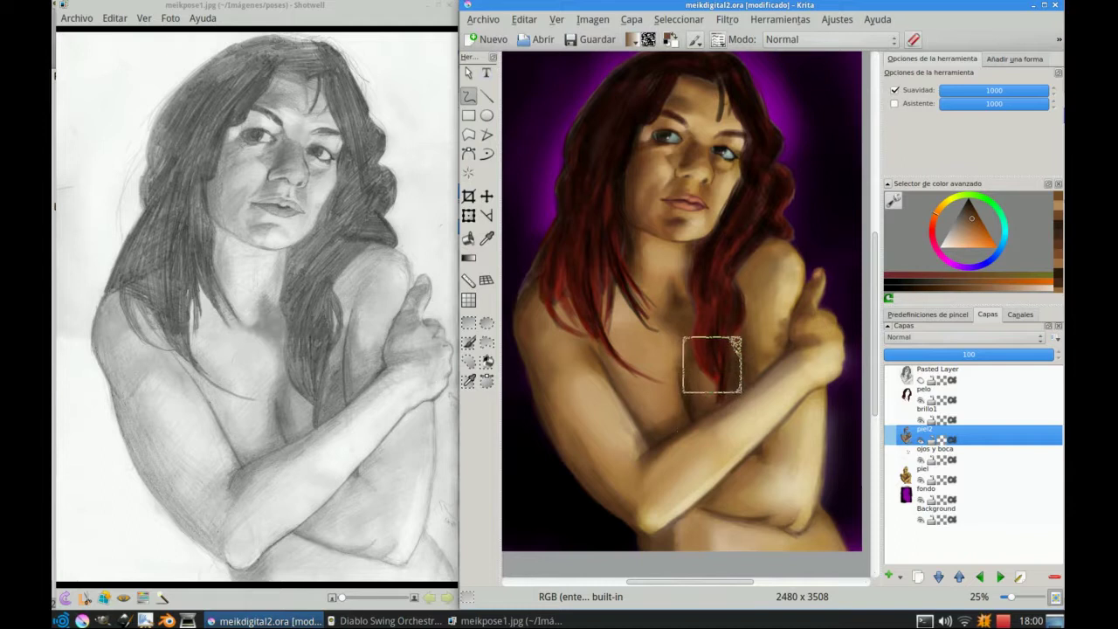
Step: Lighten the shoulder with an even paler skin tone, then make the fondo layer active
{"action": "left_click", "coordinate": [650, 341], "text": "ctrl"}
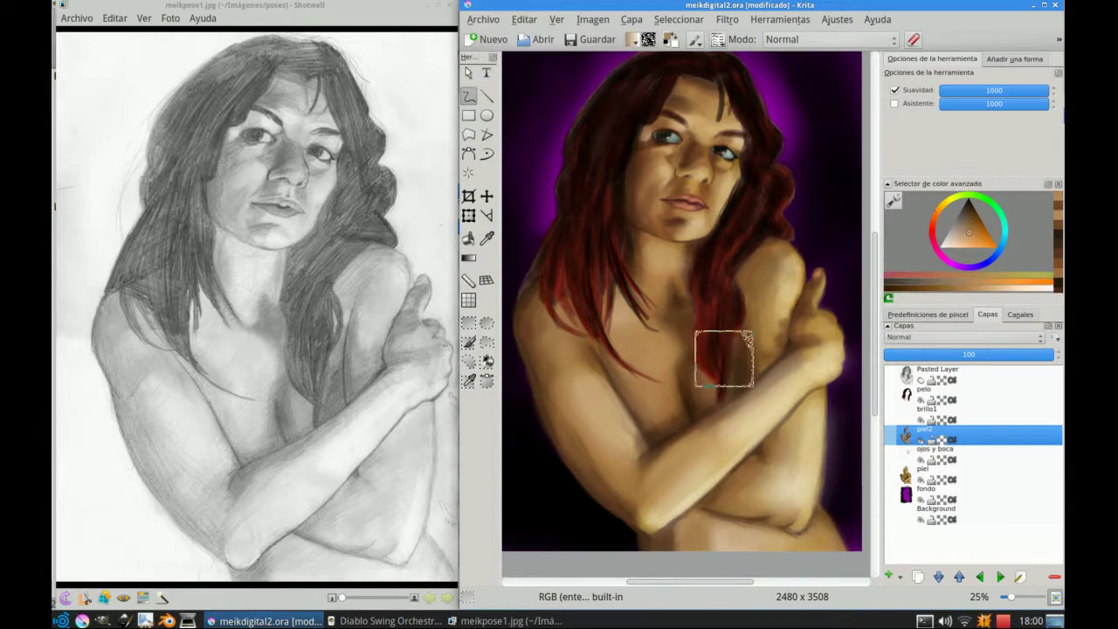
{"action": "left_click_drag", "start_coordinate": [786, 287], "coordinate": [774, 276]}
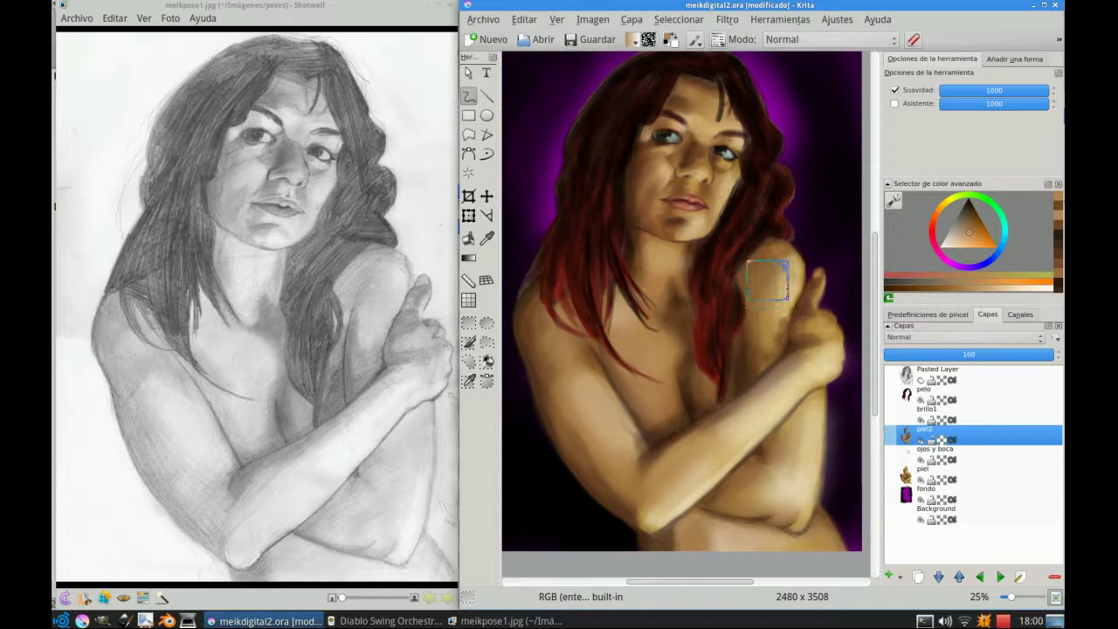
{"action": "mouse_move", "coordinate": [756, 399]}
{"action": "left_mouse_down"}
{"action": "mouse_move", "coordinate": [757, 256]}
{"action": "mouse_move", "coordinate": [711, 370]}
{"action": "mouse_move", "coordinate": [748, 382]}
{"action": "mouse_move", "coordinate": [731, 382]}
{"action": "left_mouse_up"}
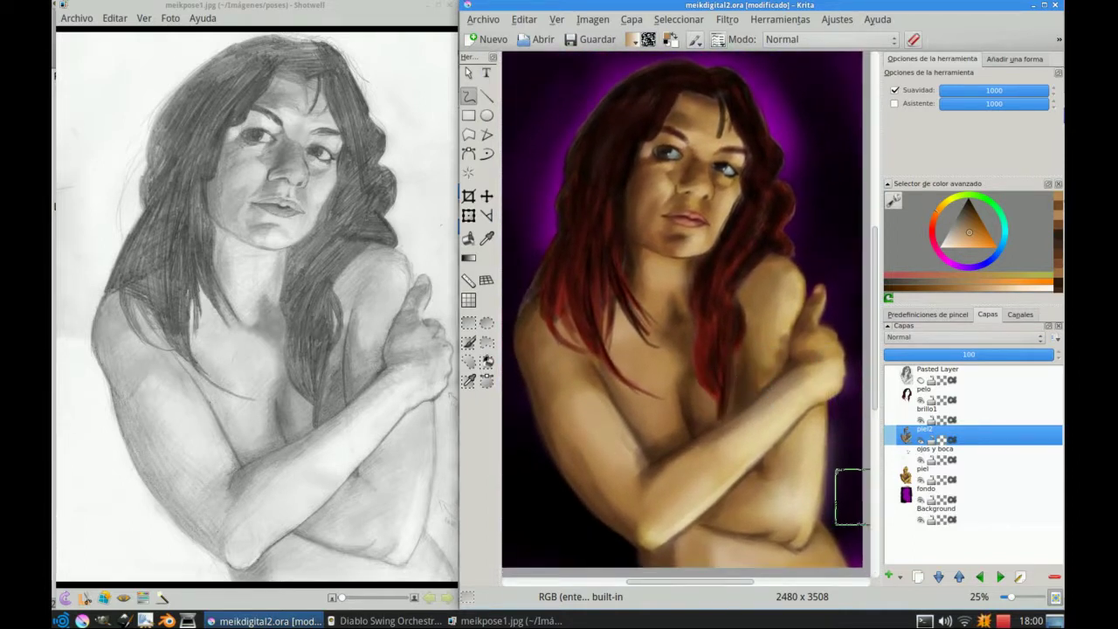
{"action": "left_click", "coordinate": [974, 494]}
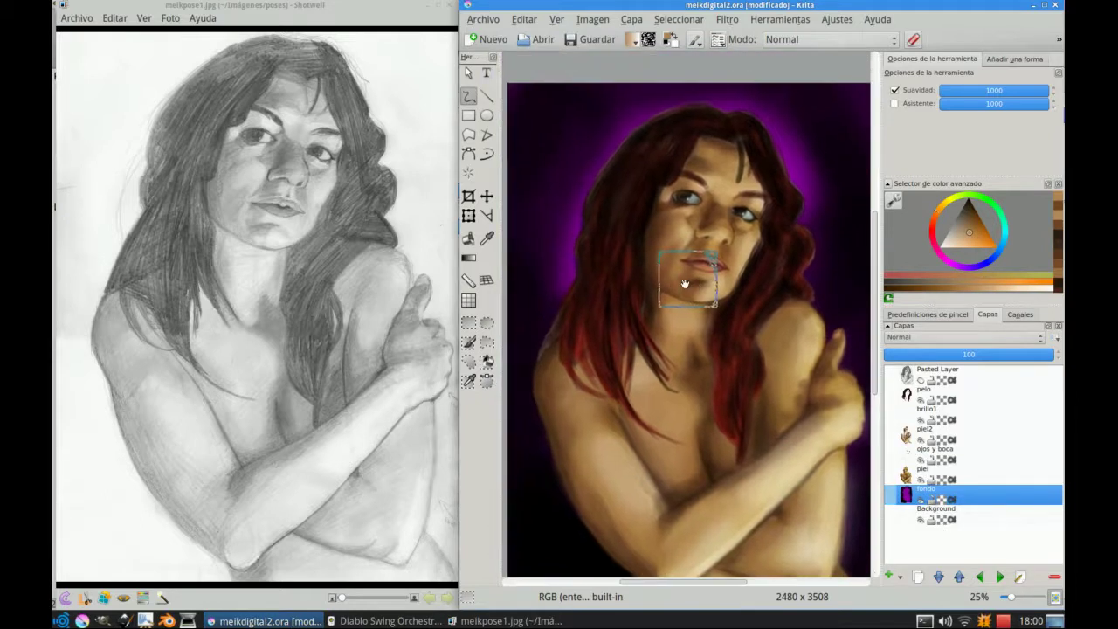
Step: Clear the 'óleo' filter so all brush presets are listed
{"action": "left_click", "coordinate": [928, 314]}
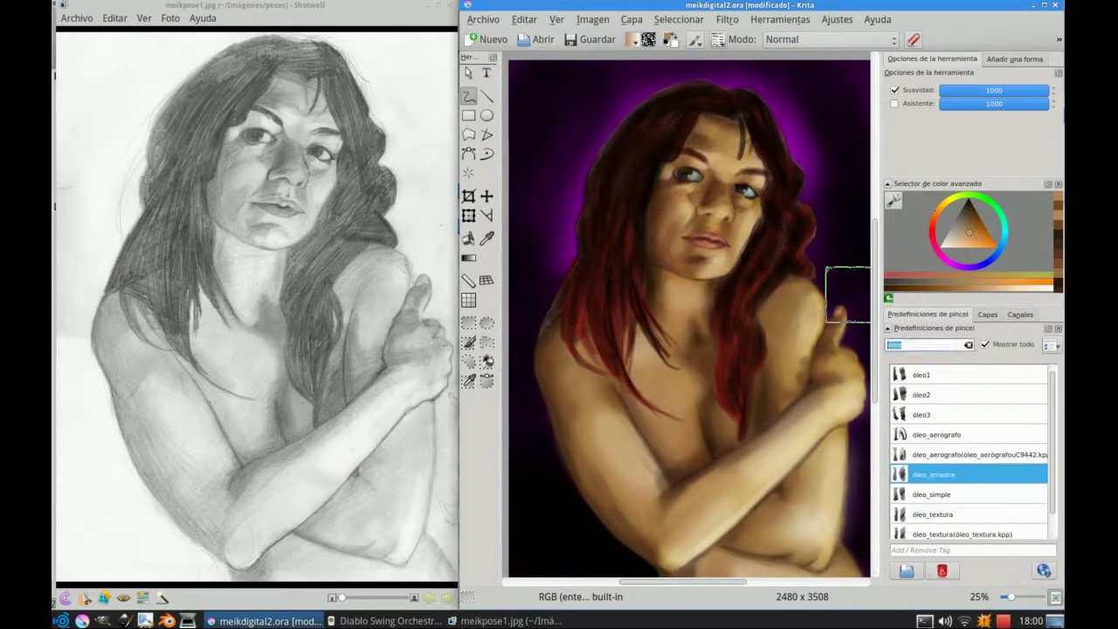
{"action": "left_click", "coordinate": [925, 346]}
{"action": "key", "text": "BackSpace"}
{"action": "key", "text": "BackSpace"}
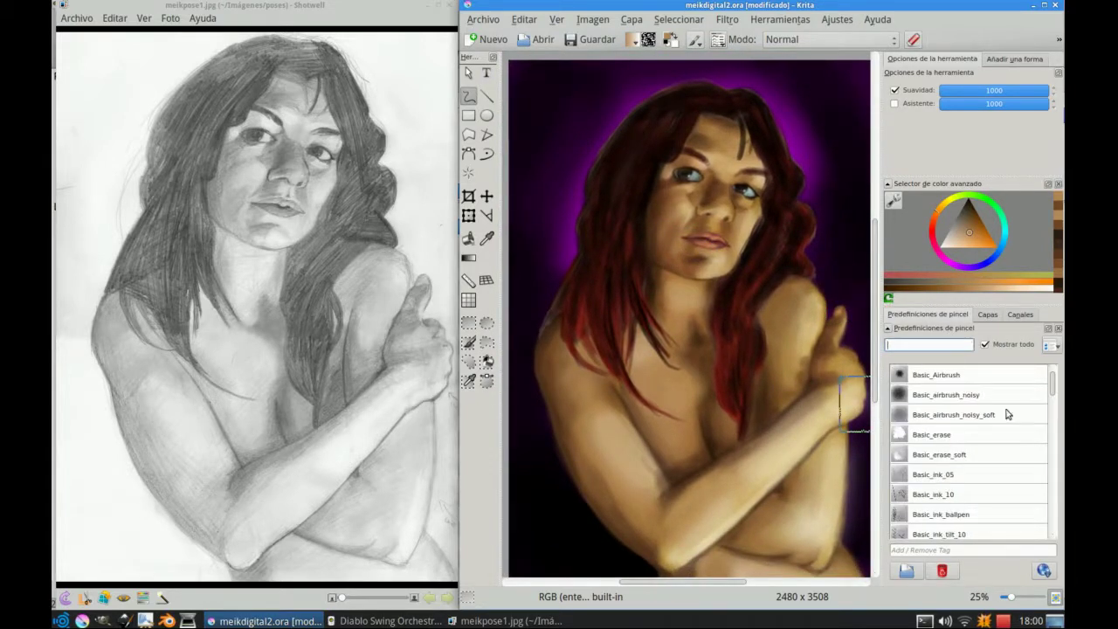
{"action": "left_click", "coordinate": [1053, 386]}
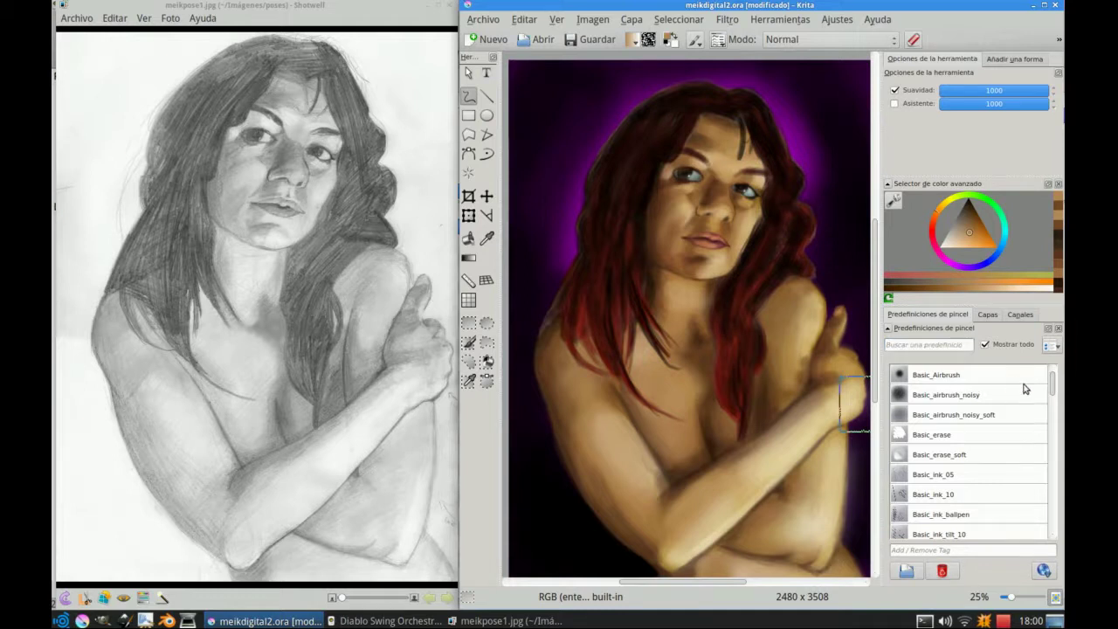
Step: Test Basic_airbrush_noisy on the background, undo it, and scroll down to the Splat brushes
{"action": "left_click", "coordinate": [1024, 394]}
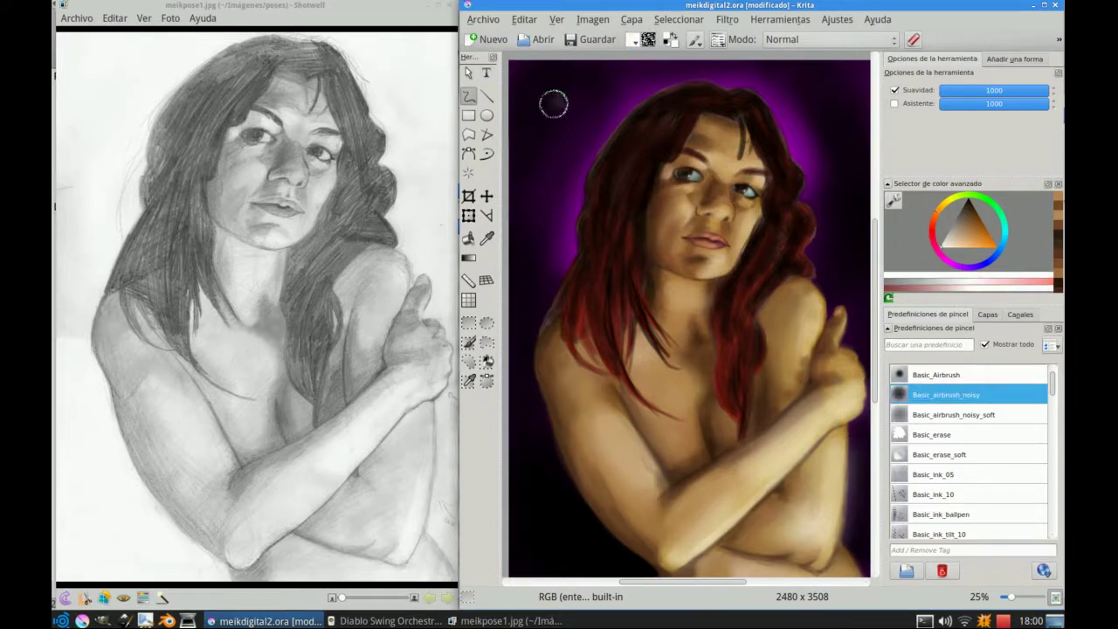
{"action": "left_click_drag", "start_coordinate": [553, 104], "coordinate": [531, 129]}
{"action": "key", "text": "ctrl+z"}
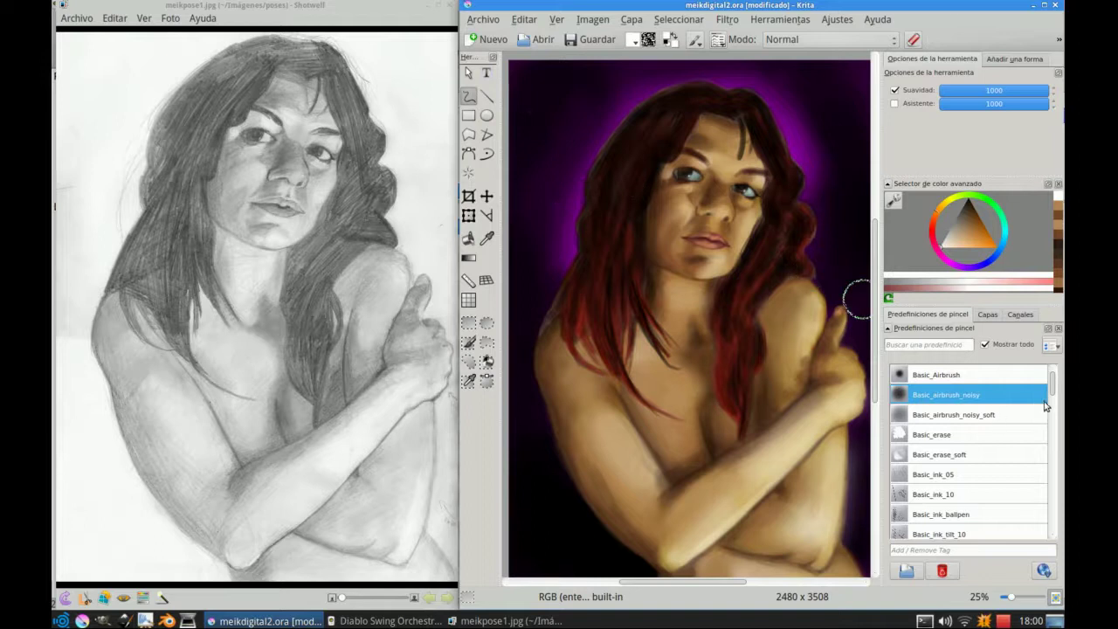
{"action": "left_click_drag", "start_coordinate": [1054, 389], "coordinate": [1053, 494]}
{"action": "scroll", "coordinate": [1053, 492], "scroll_direction": "down", "scroll_amount": 1}
{"action": "scroll", "coordinate": [1049, 491], "scroll_direction": "down", "scroll_amount": 1}
{"action": "scroll", "coordinate": [1045, 491], "scroll_direction": "down", "scroll_amount": 1}
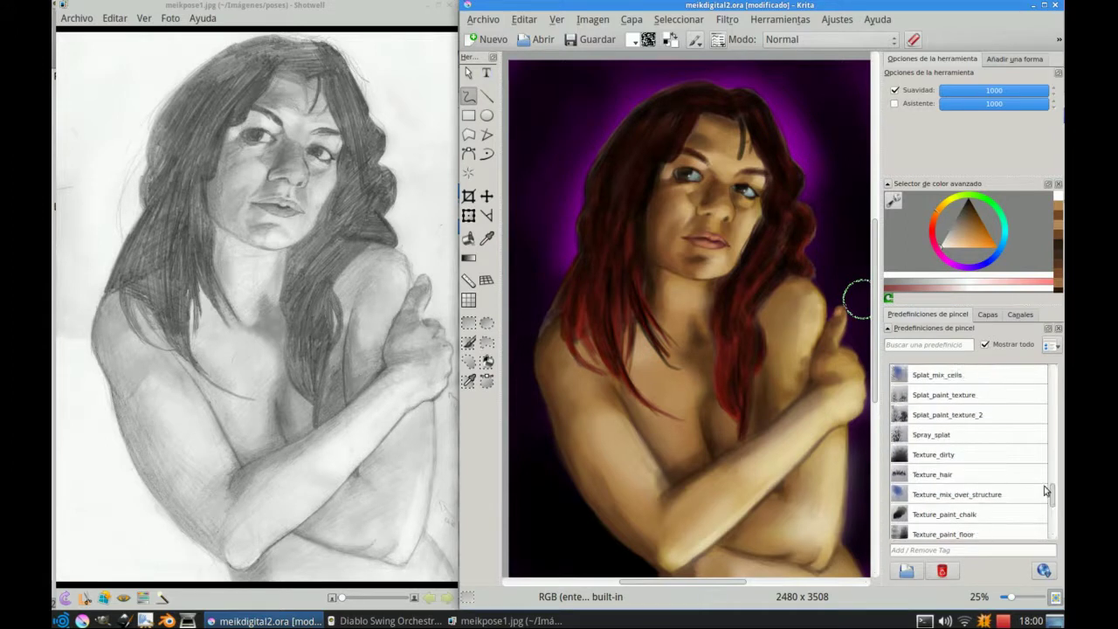
Step: Choose the Splat_paint_texture brush and center the zoomed-in painting in a panel-free view
{"action": "left_click", "coordinate": [947, 391]}
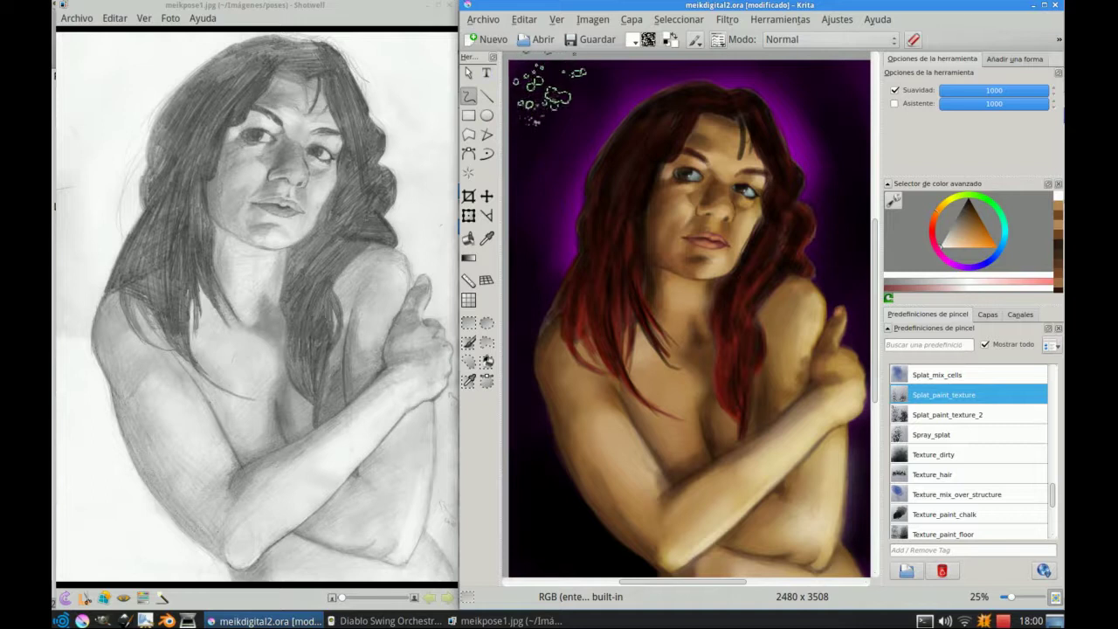
{"action": "left_click_drag", "start_coordinate": [572, 118], "coordinate": [586, 147]}
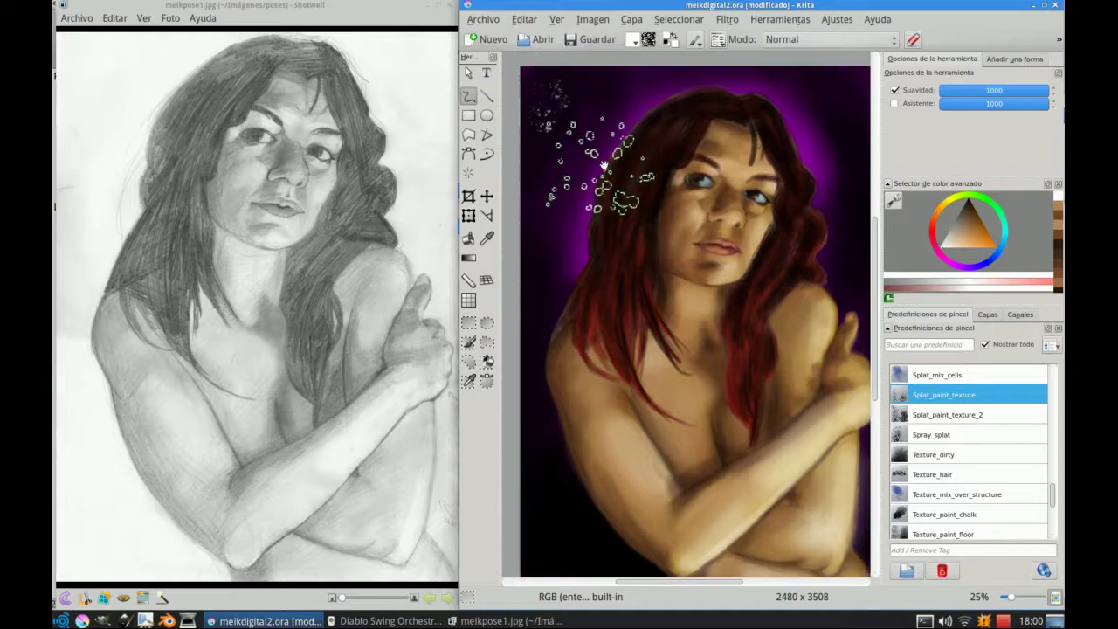
{"action": "key", "text": "Tab"}
{"action": "mouse_move", "coordinate": [329, 80]}
{"action": "left_mouse_down"}
{"action": "mouse_move", "coordinate": [524, 96]}
{"action": "mouse_move", "coordinate": [437, 131]}
{"action": "left_mouse_up"}
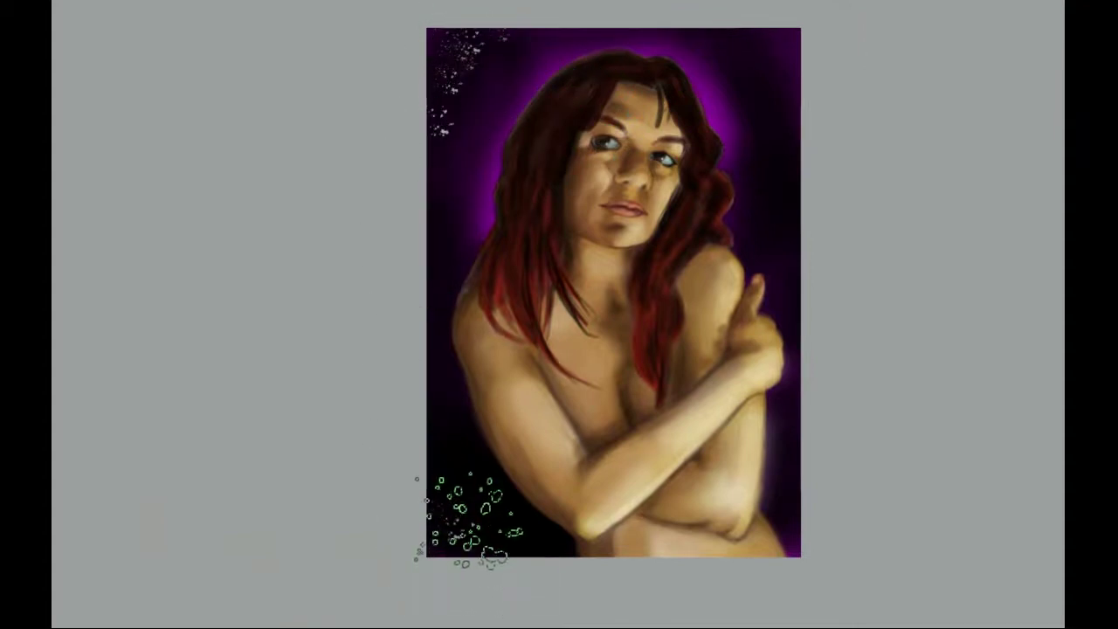
{"action": "key", "text": "plus"}
{"action": "left_click_drag", "start_coordinate": [449, 512], "coordinate": [489, 403]}
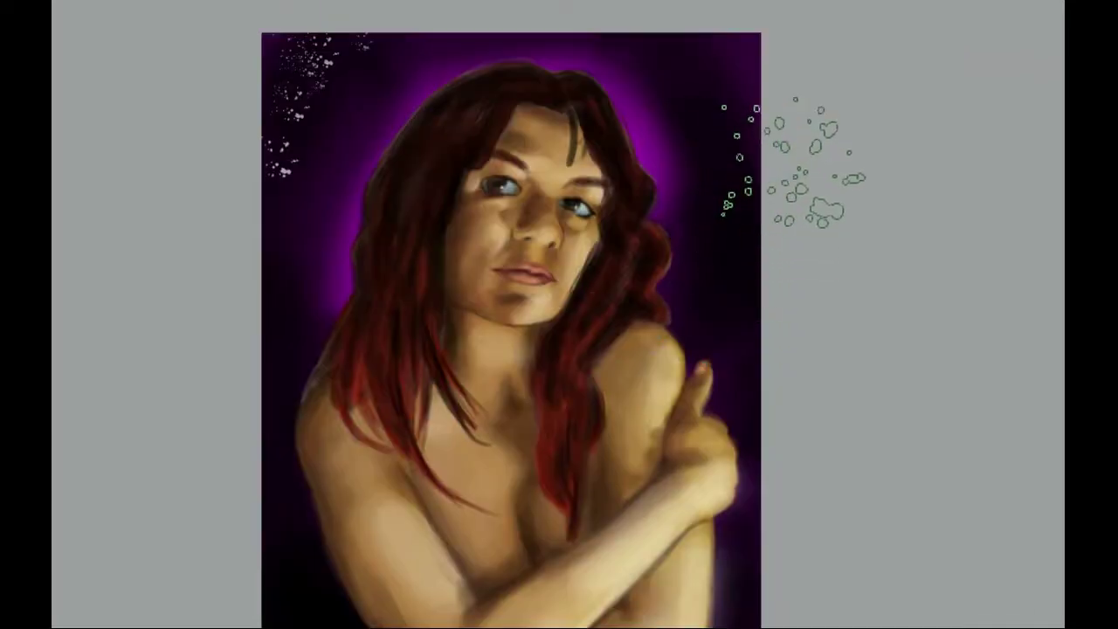
Step: Scatter white star sparkles over the dark background around the hair and lower left
{"action": "right_click", "coordinate": [749, 179]}
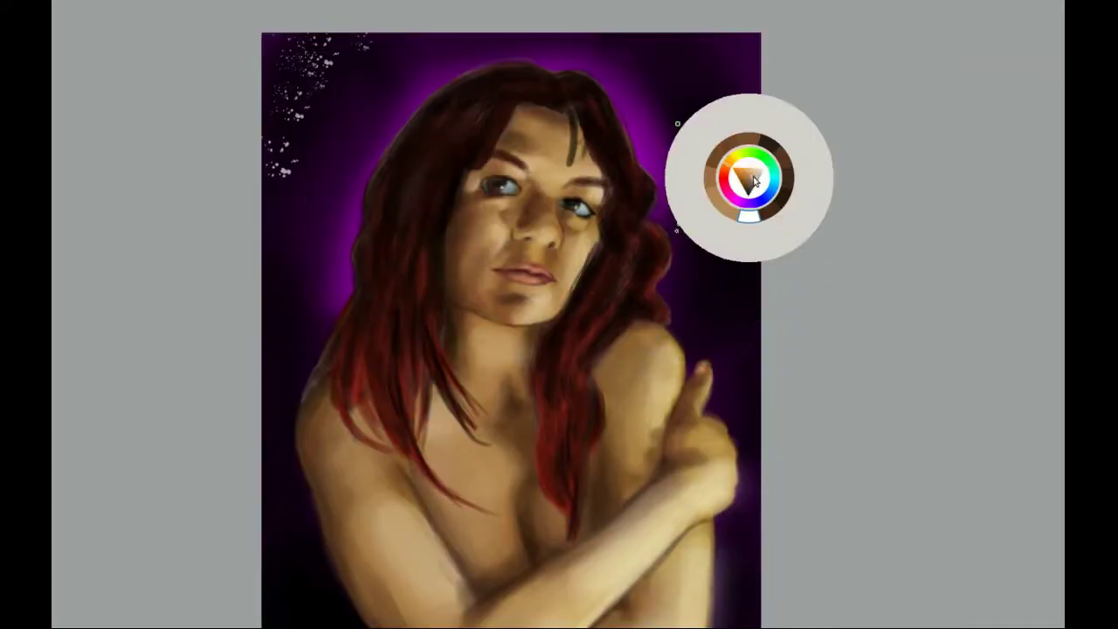
{"action": "left_click", "coordinate": [729, 66]}
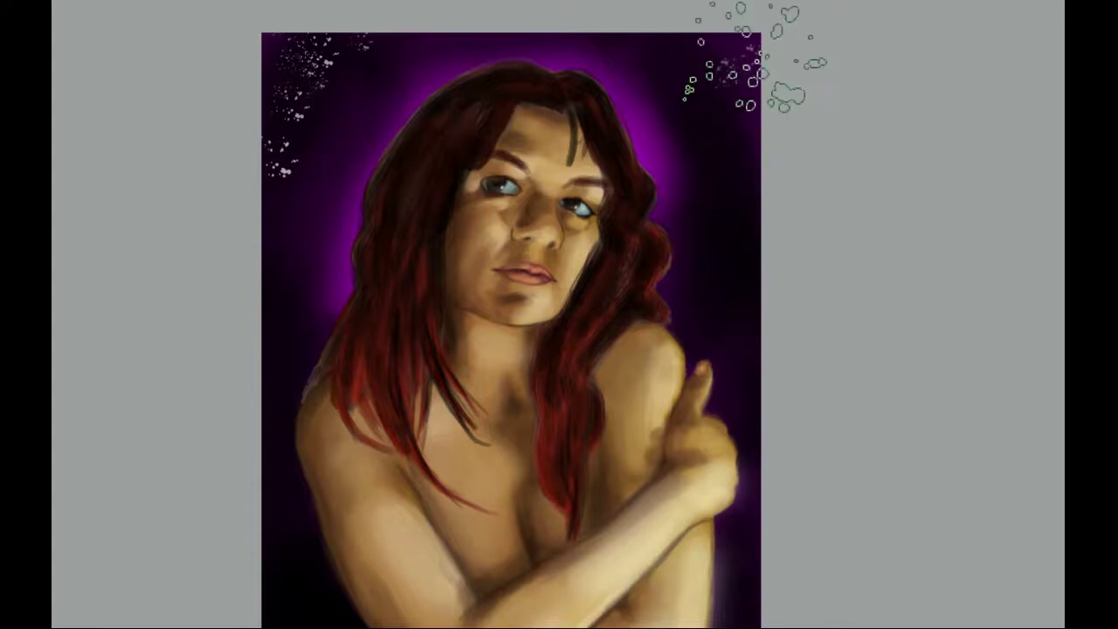
{"action": "mouse_move", "coordinate": [743, 61]}
{"action": "left_mouse_down"}
{"action": "mouse_move", "coordinate": [749, 99]}
{"action": "mouse_move", "coordinate": [723, 149]}
{"action": "mouse_move", "coordinate": [699, 87]}
{"action": "left_mouse_up"}
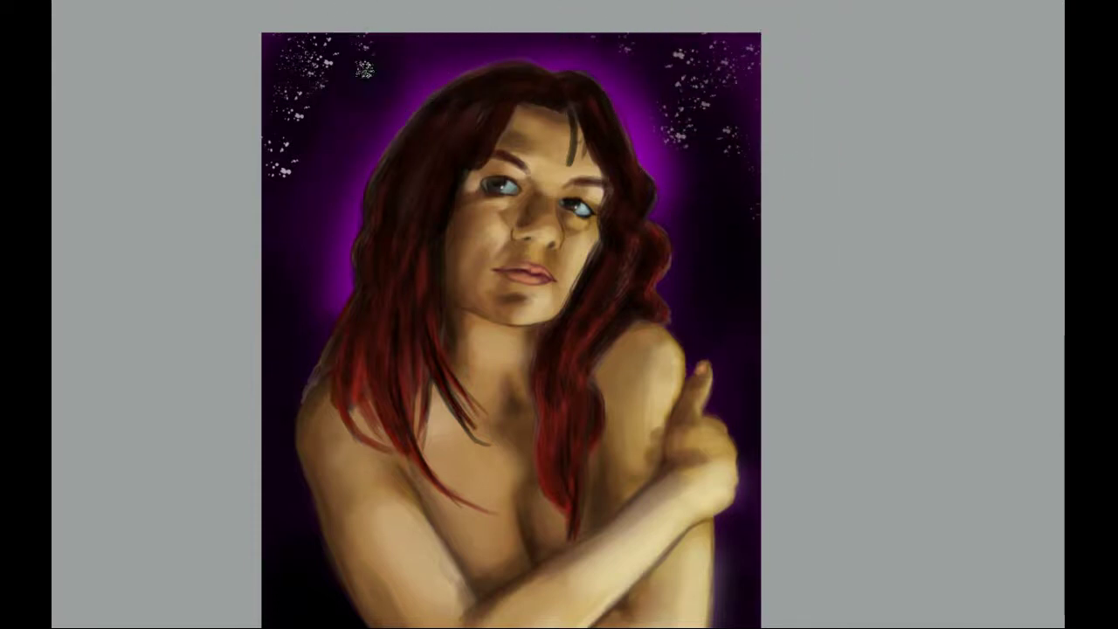
{"action": "mouse_move", "coordinate": [411, 125]}
{"action": "left_mouse_down"}
{"action": "mouse_move", "coordinate": [299, 312]}
{"action": "mouse_move", "coordinate": [281, 203]}
{"action": "mouse_move", "coordinate": [399, 150]}
{"action": "left_mouse_up"}
{"action": "mouse_move", "coordinate": [764, 541]}
{"action": "left_mouse_down"}
{"action": "mouse_move", "coordinate": [839, 201]}
{"action": "mouse_move", "coordinate": [848, 299]}
{"action": "left_mouse_up"}
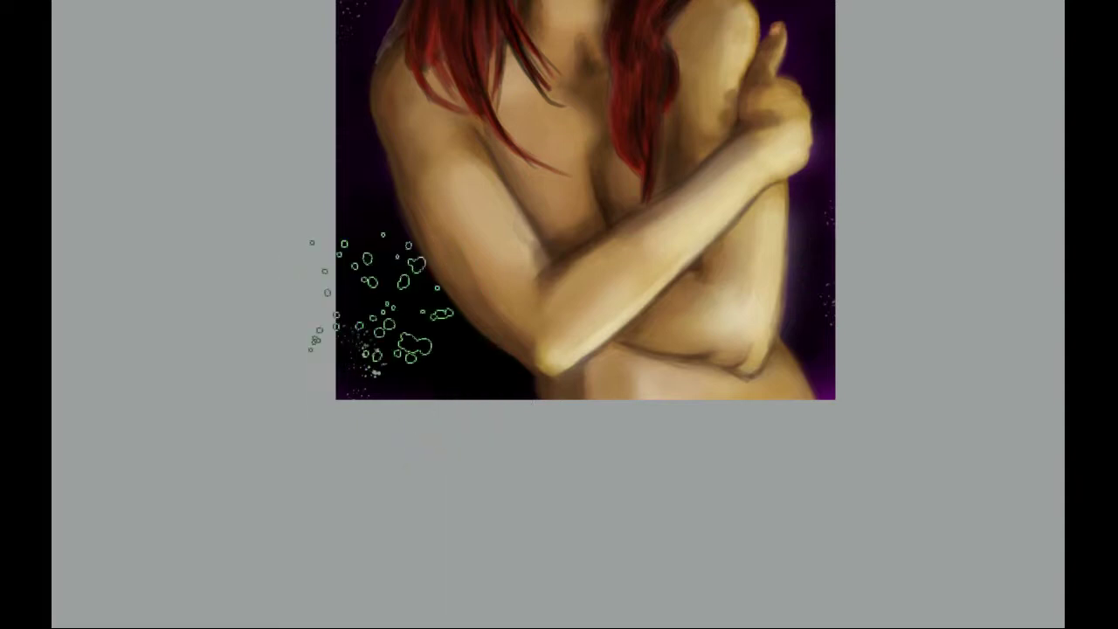
{"action": "mouse_move", "coordinate": [437, 394]}
{"action": "left_mouse_down"}
{"action": "mouse_move", "coordinate": [317, 382]}
{"action": "mouse_move", "coordinate": [362, 337]}
{"action": "mouse_move", "coordinate": [324, 200]}
{"action": "mouse_move", "coordinate": [399, 343]}
{"action": "left_mouse_up"}
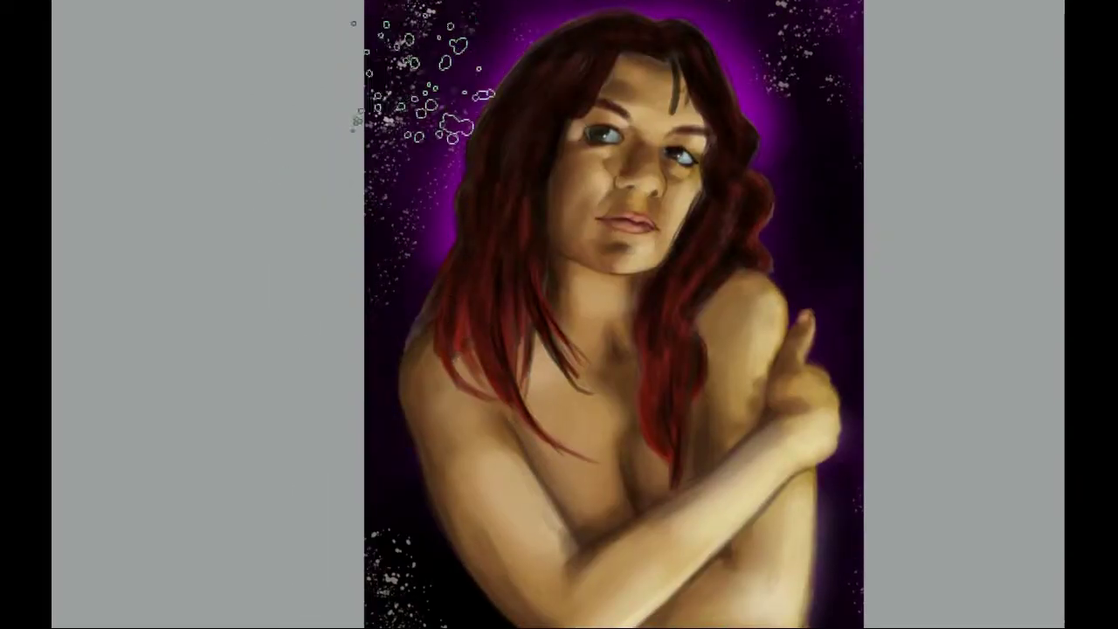
Step: Select the Texture_dirty preset, then undo its trial stroke at the lower left
{"action": "left_click_drag", "start_coordinate": [423, 81], "coordinate": [502, 166]}
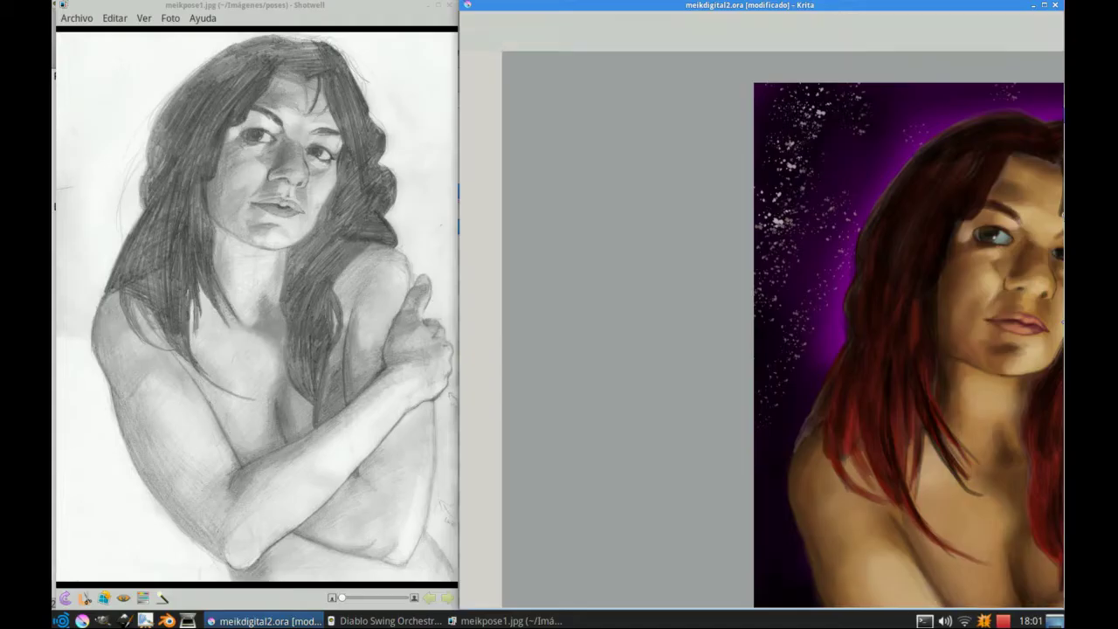
{"action": "mouse_move", "coordinate": [749, 375]}
{"action": "left_mouse_down"}
{"action": "mouse_move", "coordinate": [661, 274]}
{"action": "mouse_move", "coordinate": [686, 224]}
{"action": "left_mouse_up"}
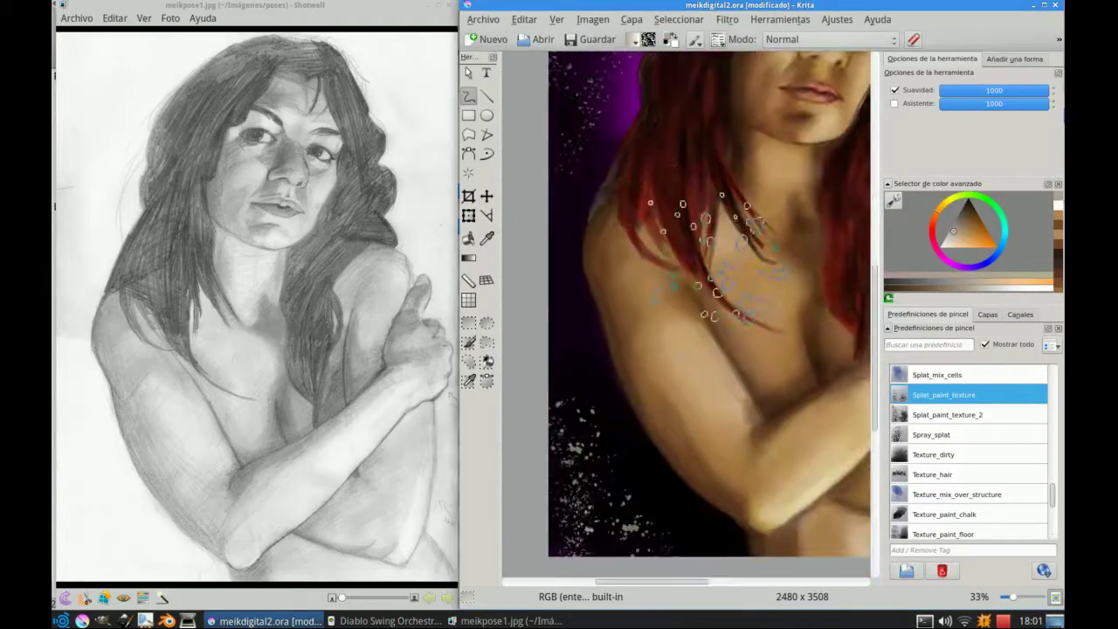
{"action": "scroll", "coordinate": [1021, 483], "scroll_direction": "down", "scroll_amount": 1}
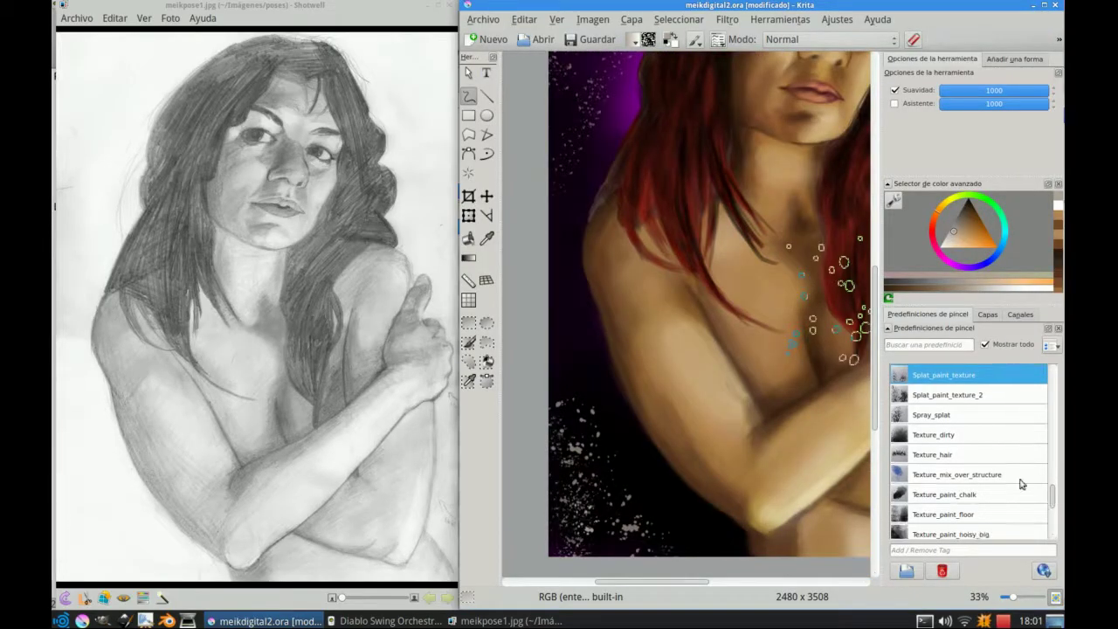
{"action": "left_click", "coordinate": [965, 434]}
{"action": "left_click_drag", "start_coordinate": [563, 414], "coordinate": [675, 524]}
{"action": "key", "text": "ctrl+z"}
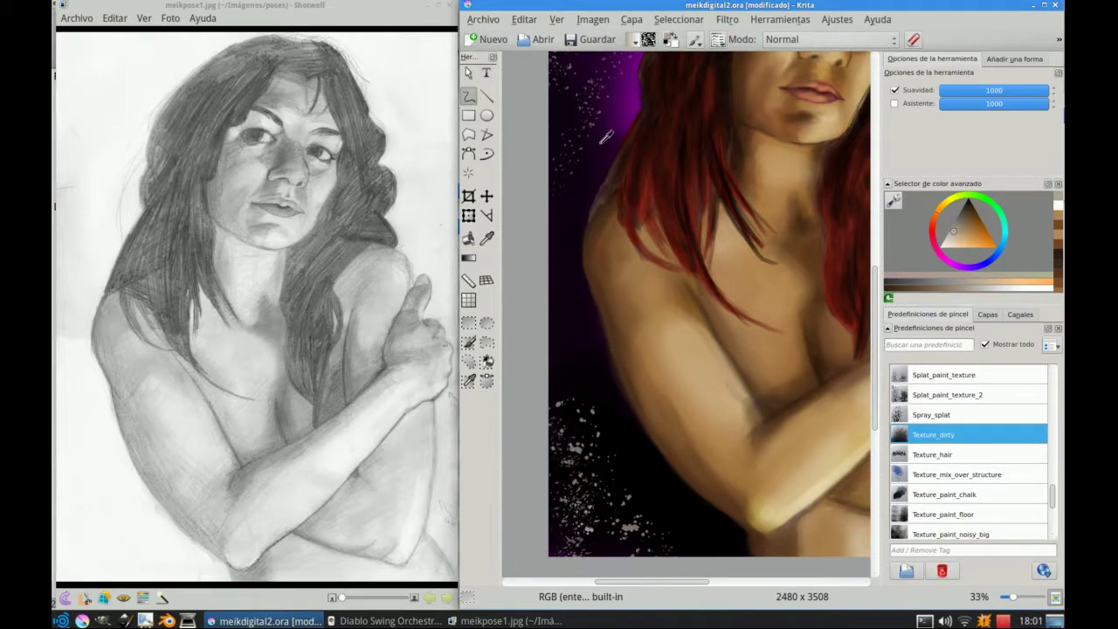
Step: Paint purple grainy texture over the lower-left background, then zoom out to the whole painting
{"action": "left_click", "coordinate": [620, 99], "text": "ctrl"}
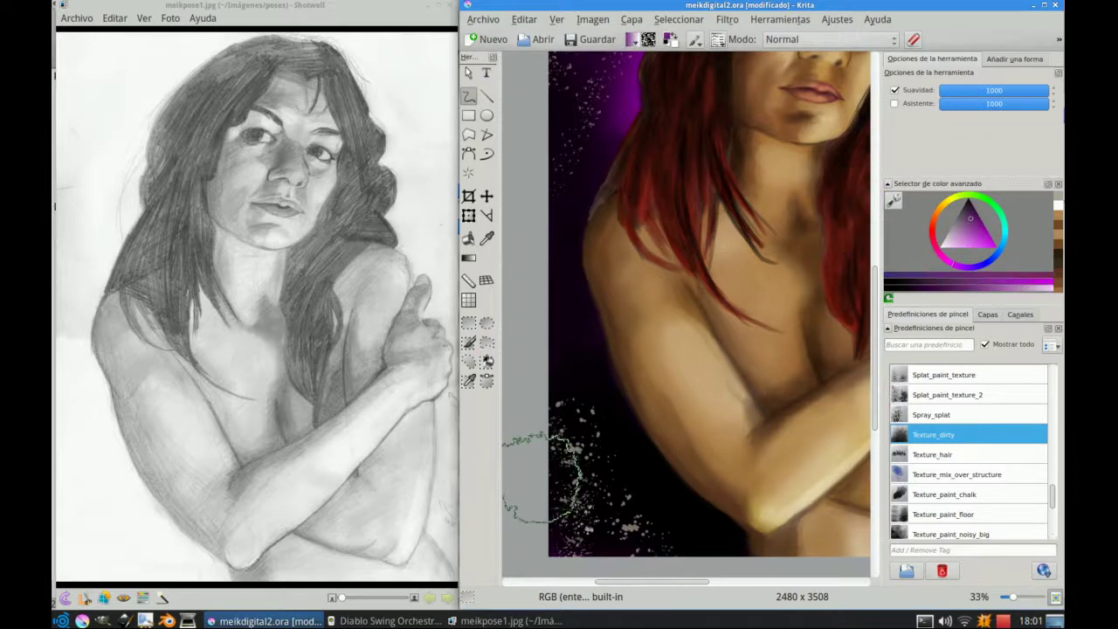
{"action": "left_click_drag", "start_coordinate": [541, 476], "coordinate": [627, 522]}
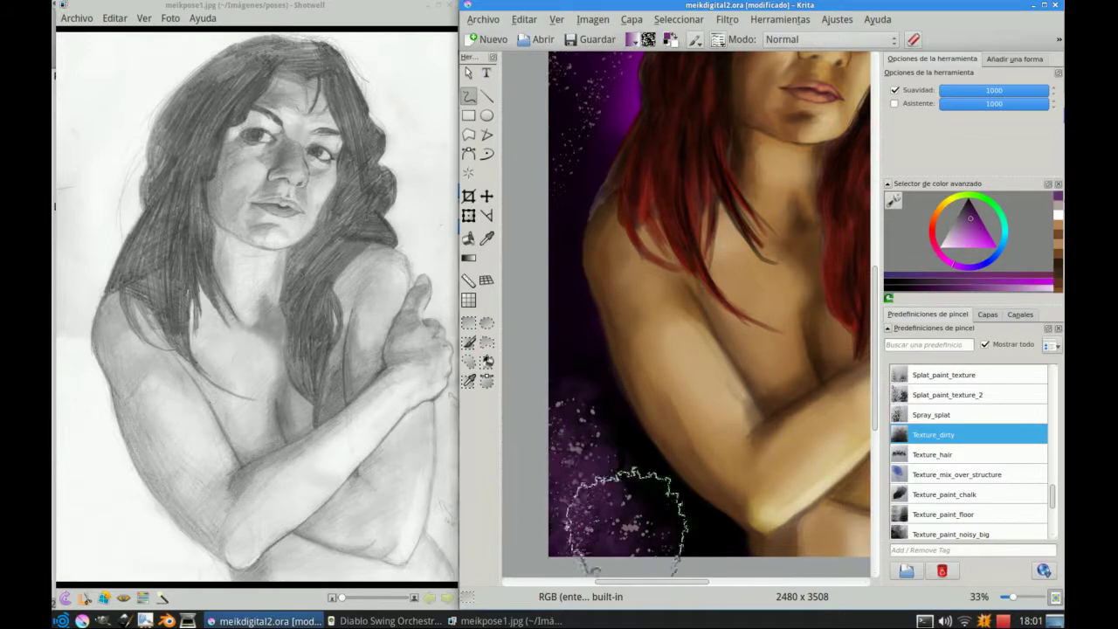
{"action": "mouse_move", "coordinate": [542, 323]}
{"action": "left_mouse_down"}
{"action": "mouse_move", "coordinate": [590, 529]}
{"action": "mouse_move", "coordinate": [729, 124]}
{"action": "mouse_move", "coordinate": [591, 287]}
{"action": "mouse_move", "coordinate": [783, 183]}
{"action": "left_mouse_up"}
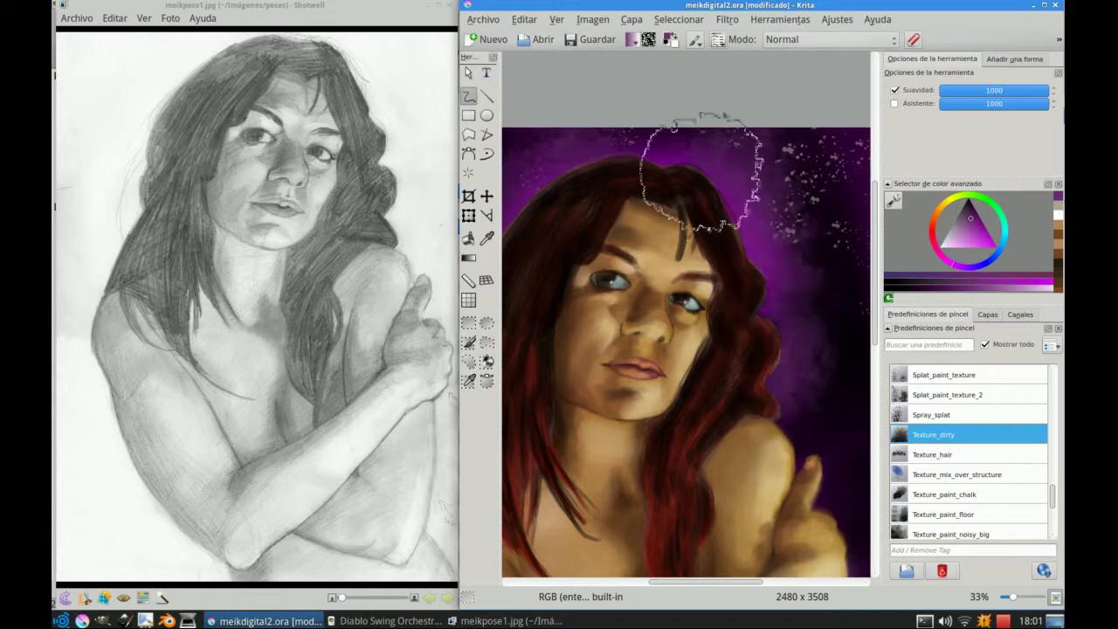
{"action": "left_click_drag", "start_coordinate": [748, 350], "coordinate": [741, 200]}
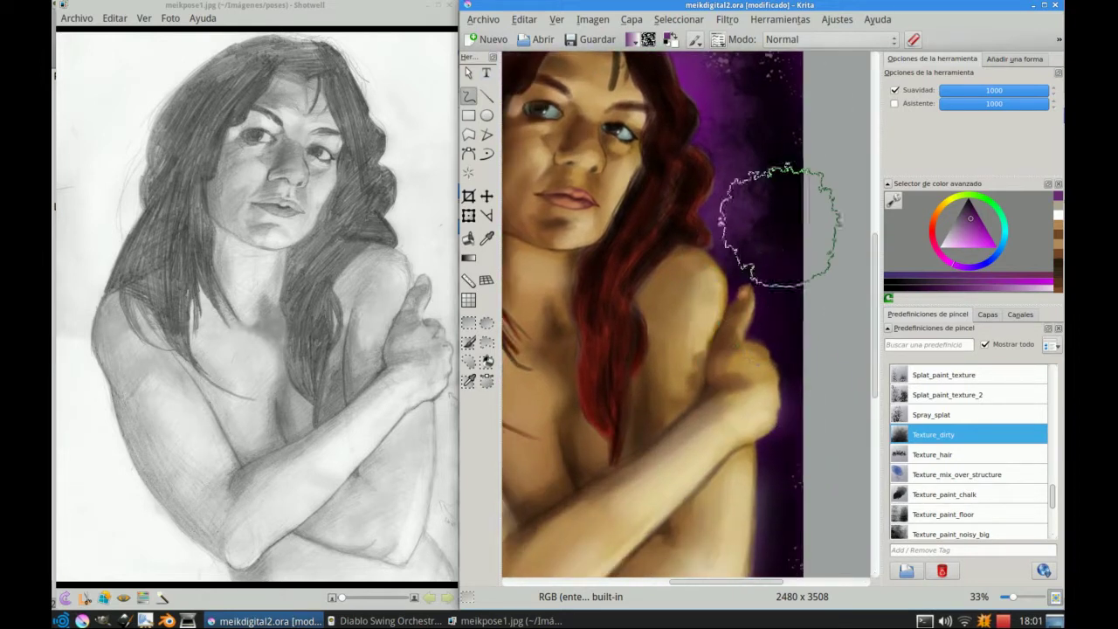
{"action": "scroll", "coordinate": [748, 349], "scroll_direction": "down", "scroll_amount": 2}
{"action": "scroll", "coordinate": [743, 340], "scroll_direction": "down", "scroll_amount": 2}
{"action": "scroll", "coordinate": [753, 331], "scroll_direction": "down", "scroll_amount": 2}
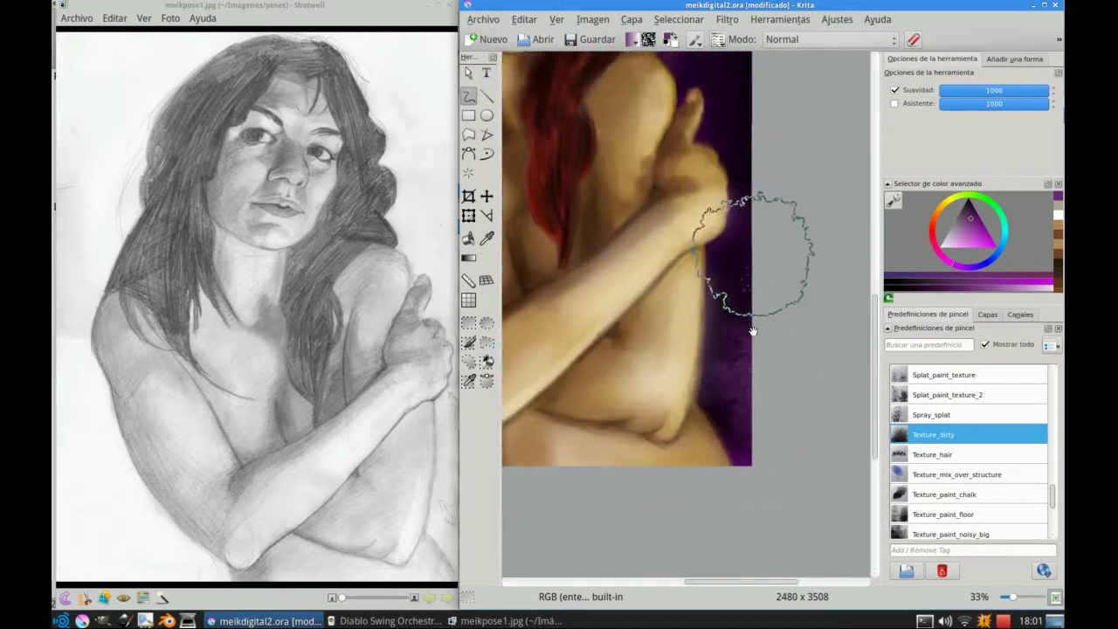
{"action": "scroll", "coordinate": [753, 331], "scroll_direction": "up", "scroll_amount": 3}
{"action": "scroll", "coordinate": [769, 174], "scroll_direction": "up", "scroll_amount": 2}
{"action": "key", "text": "minus"}
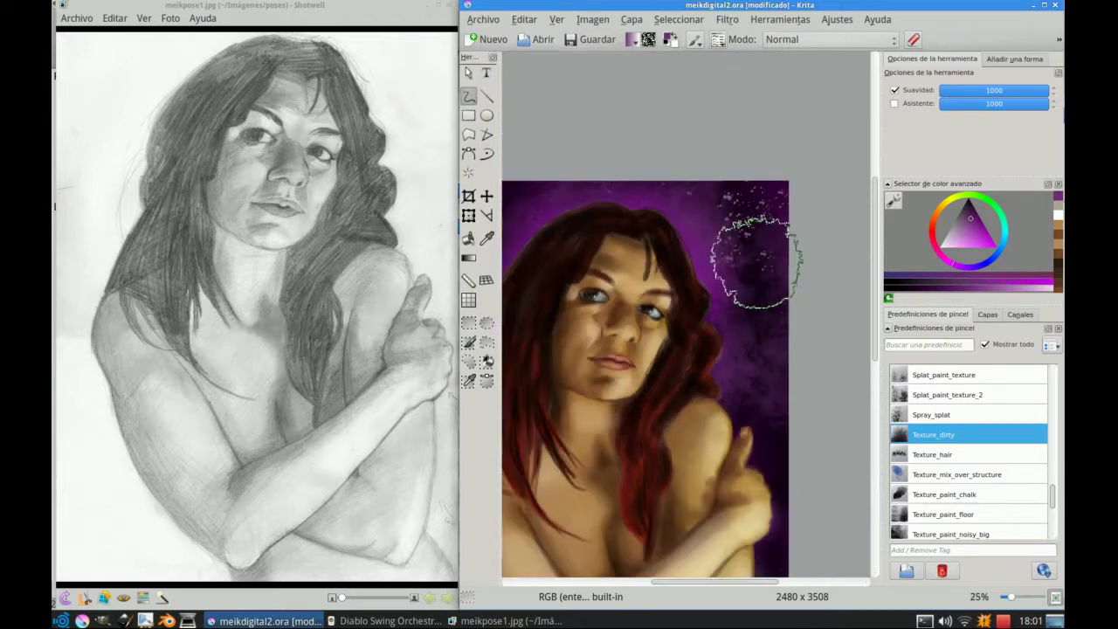
{"action": "key", "text": "minus"}
Step: Texture the background in darker purple above the head, beside the arms and along the lower left
{"action": "left_click_drag", "start_coordinate": [974, 219], "coordinate": [970, 204]}
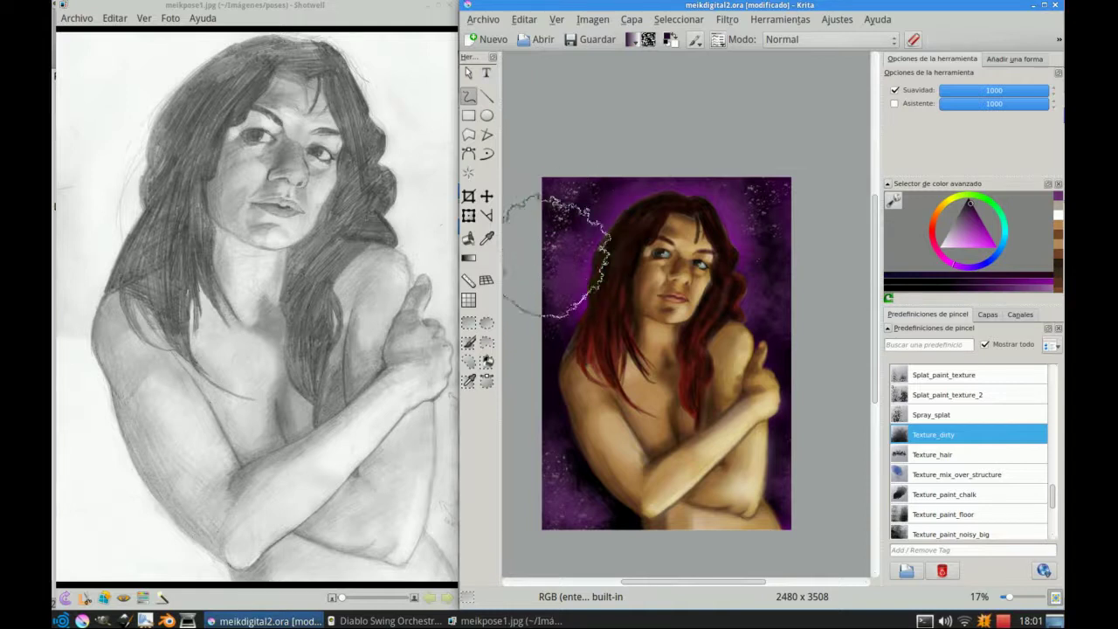
{"action": "left_click_drag", "start_coordinate": [678, 186], "coordinate": [553, 398]}
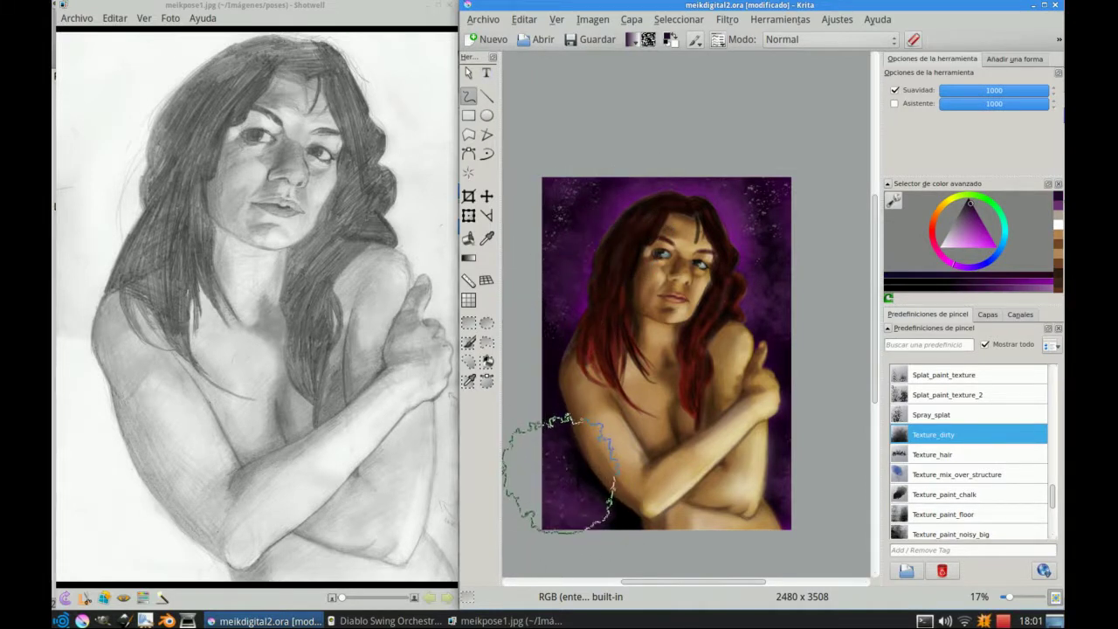
{"action": "left_click_drag", "start_coordinate": [790, 249], "coordinate": [694, 188]}
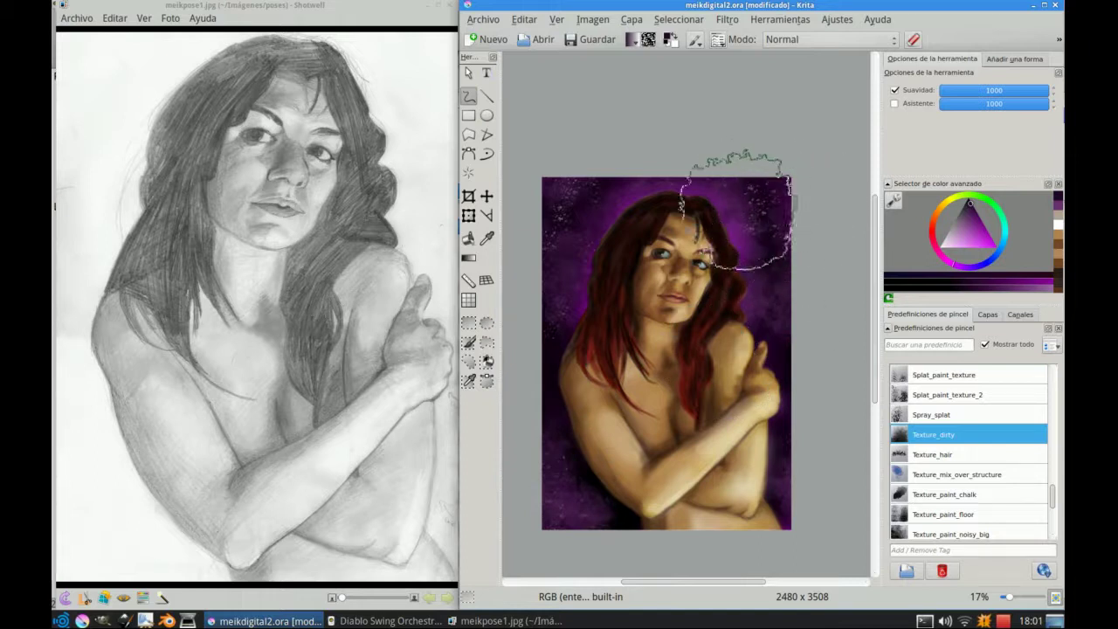
{"action": "left_click_drag", "start_coordinate": [740, 318], "coordinate": [755, 507]}
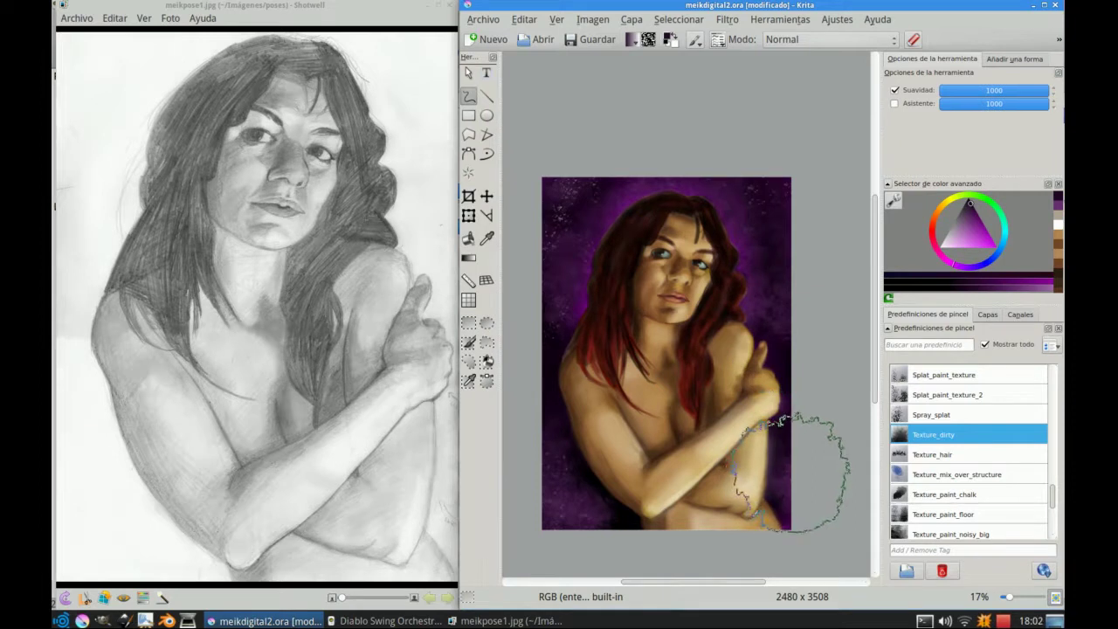
{"action": "left_click_drag", "start_coordinate": [689, 568], "coordinate": [603, 572]}
{"action": "left_click_drag", "start_coordinate": [612, 481], "coordinate": [669, 384]}
{"action": "left_click_drag", "start_coordinate": [676, 345], "coordinate": [699, 452]}
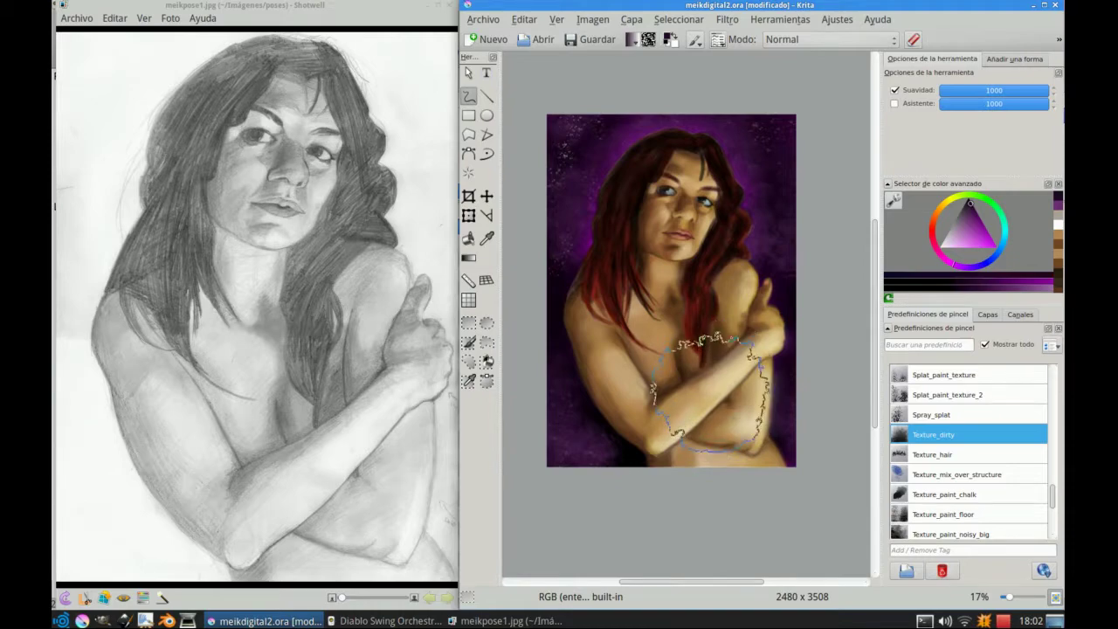
{"action": "key", "text": "Tab"}
{"action": "scroll", "coordinate": [714, 391], "scroll_direction": "up", "scroll_amount": 3}
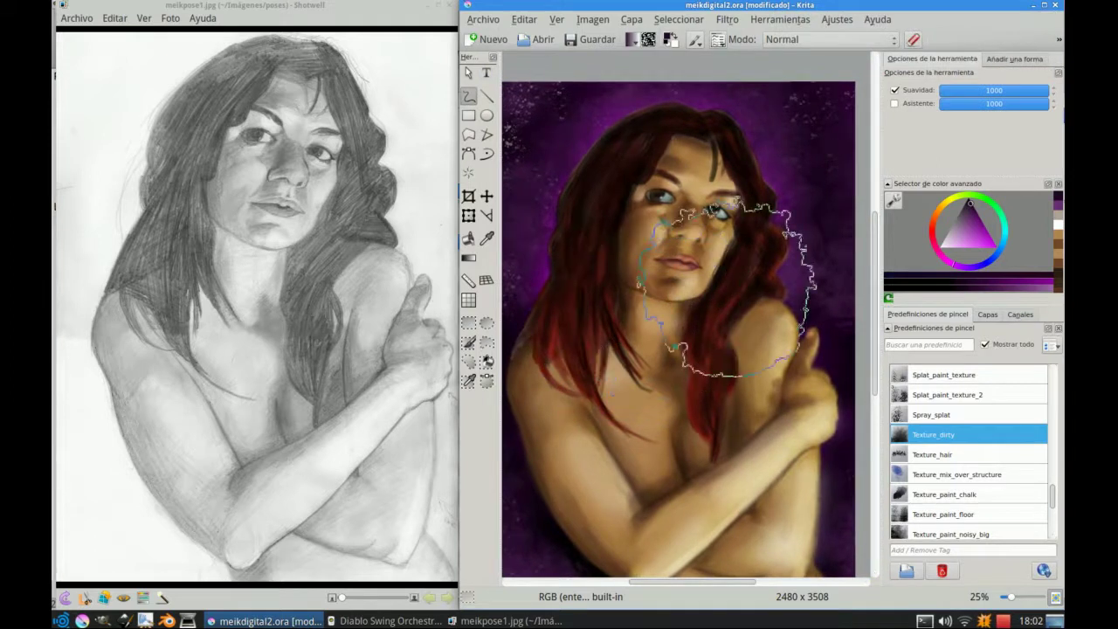
{"action": "left_click", "coordinate": [988, 316]}
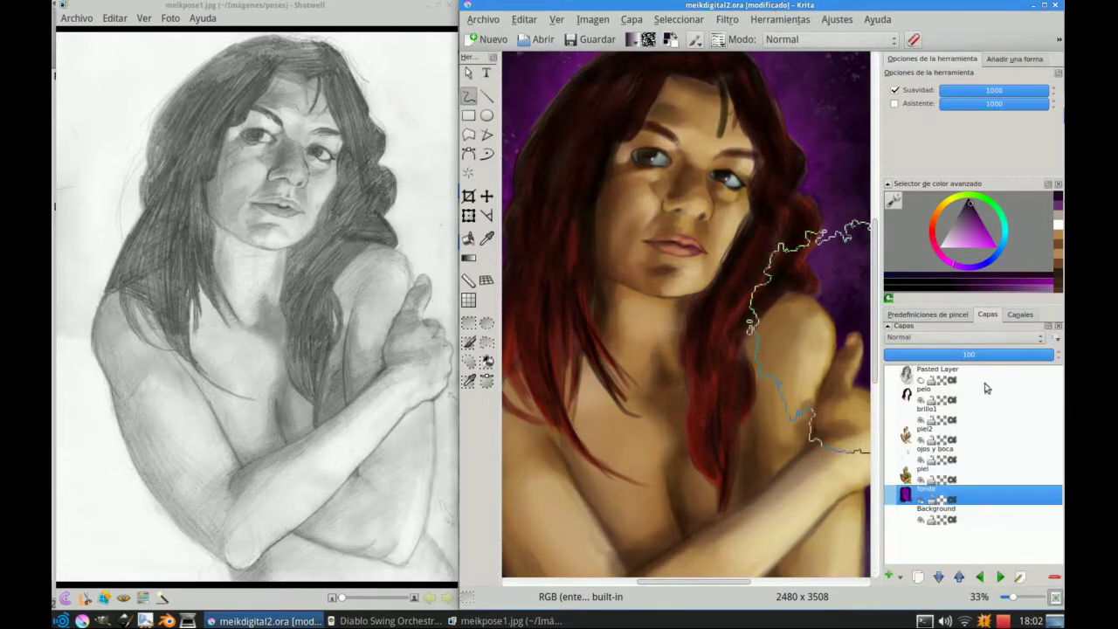
Step: On the piel2 layer, select the óleo_simple brush via the 'ol' filter and zoom in on the face
{"action": "left_click", "coordinate": [981, 437]}
{"action": "left_click", "coordinate": [936, 317]}
{"action": "left_click", "coordinate": [928, 344]}
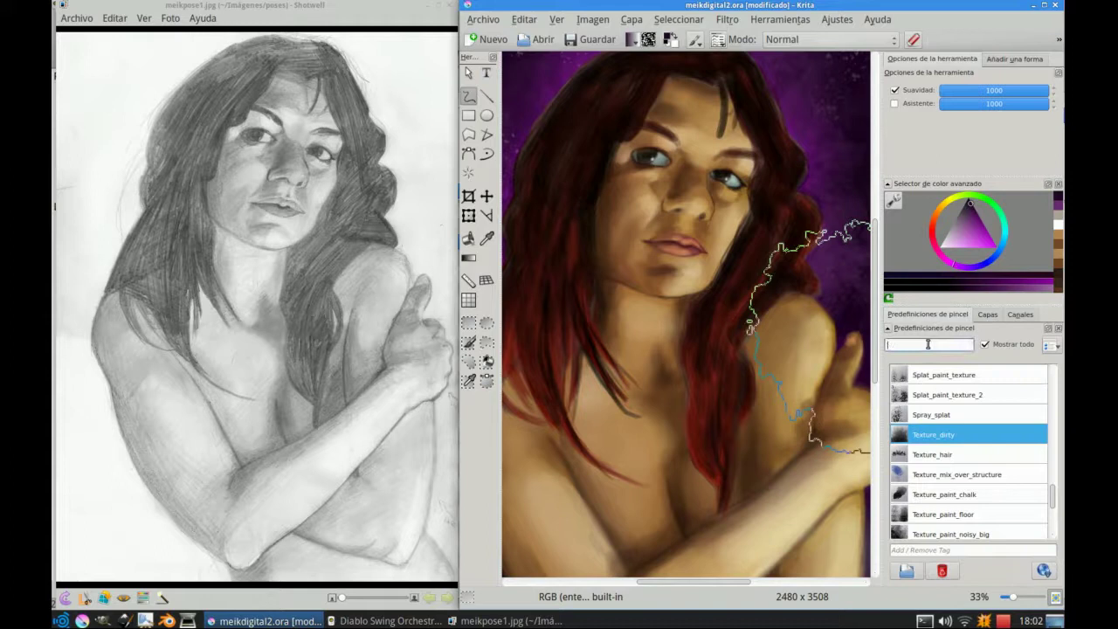
{"action": "type", "text": "ol"}
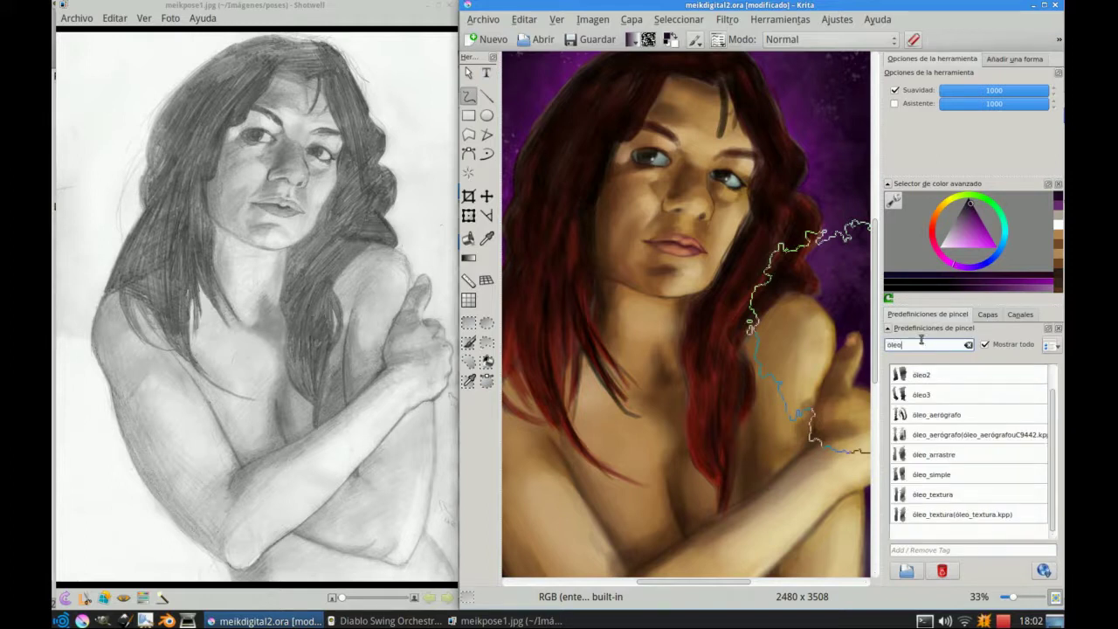
{"action": "left_click", "coordinate": [948, 472]}
{"action": "scroll", "coordinate": [723, 275], "scroll_direction": "up", "scroll_amount": 3}
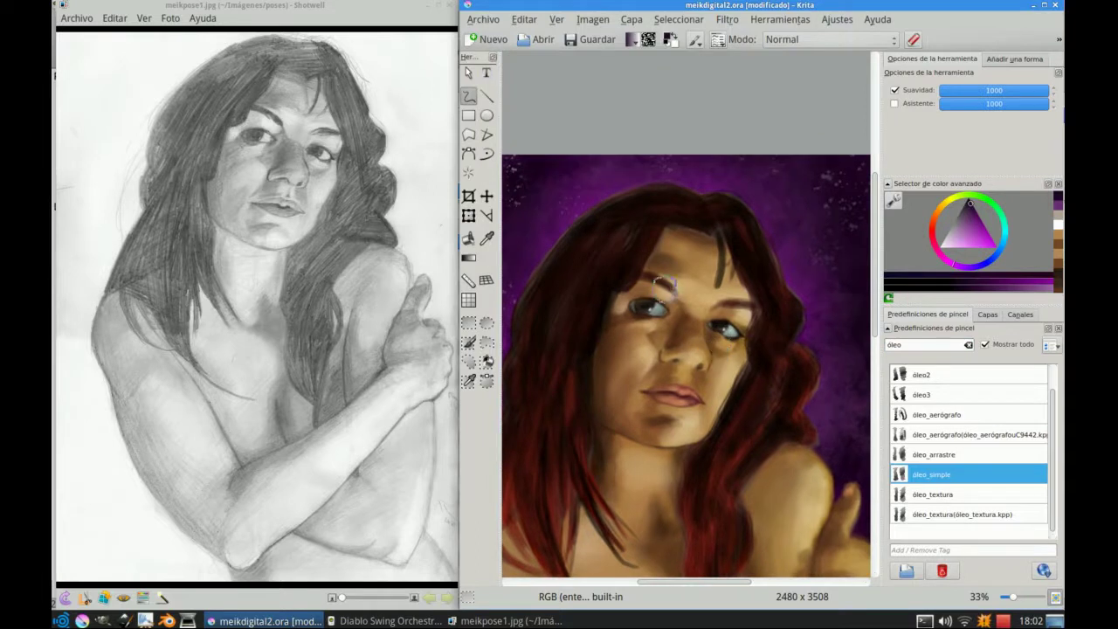
{"action": "key", "text": "plus"}
{"action": "key", "text": "plus"}
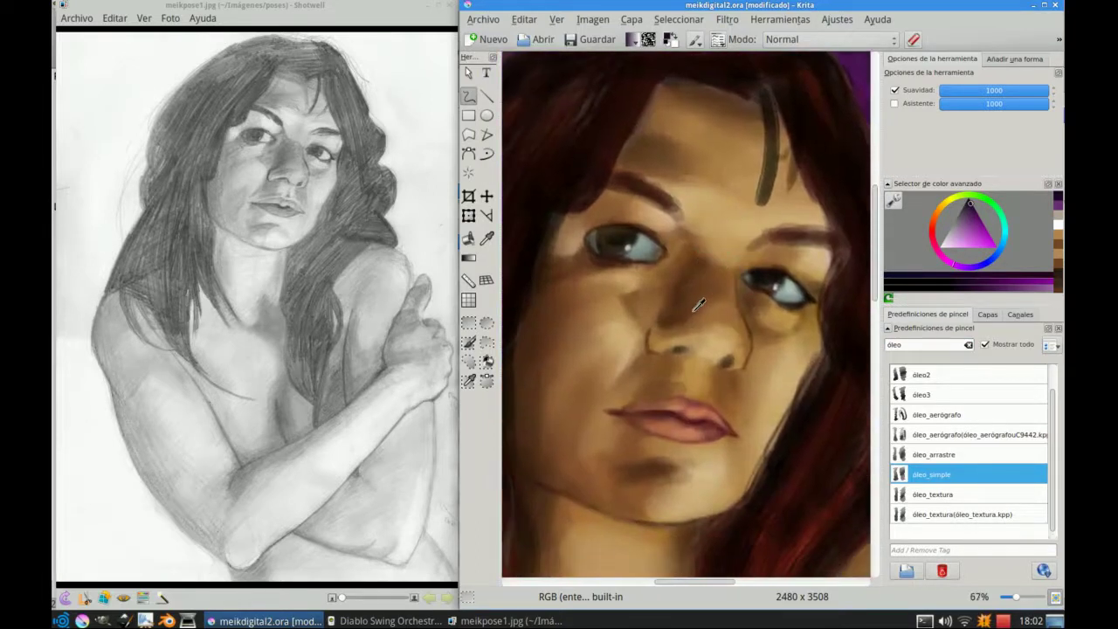
Step: Blend the nose bridge, tip and right side with skin tones sampled from the face
{"action": "left_click", "coordinate": [699, 295], "text": "ctrl"}
{"action": "left_click", "coordinate": [669, 317], "text": "ctrl"}
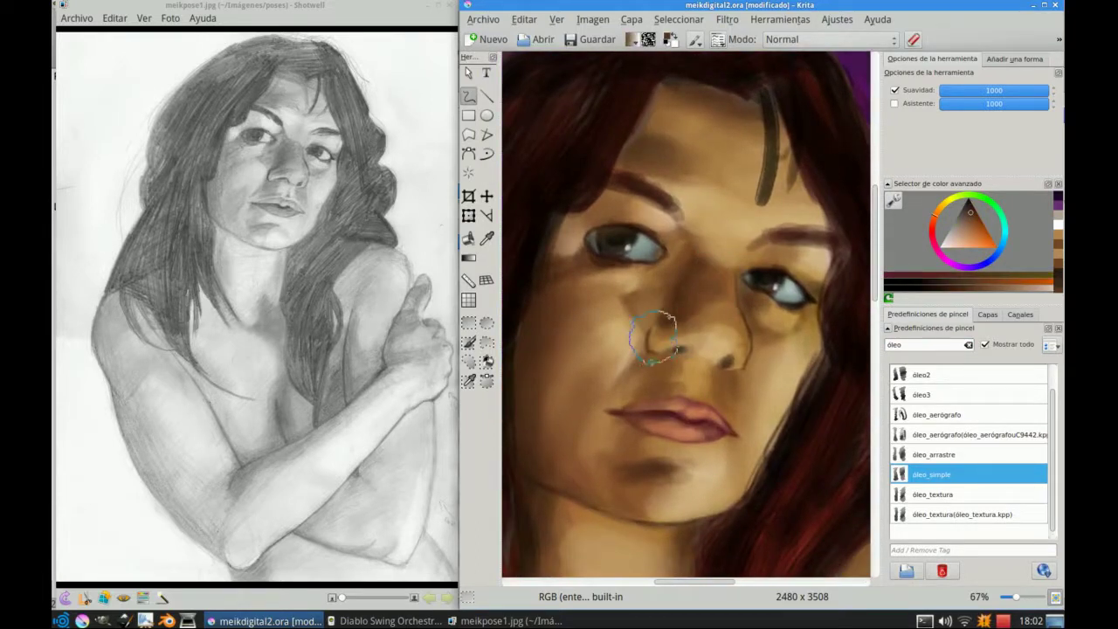
{"action": "left_click", "coordinate": [1059, 40]}
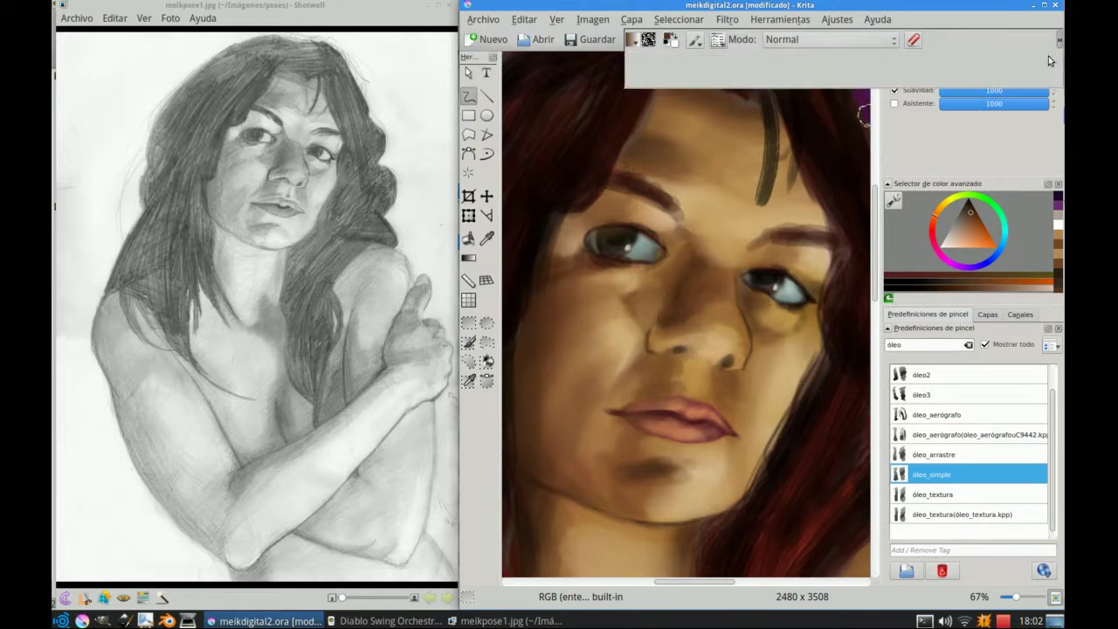
{"action": "left_click", "coordinate": [863, 17]}
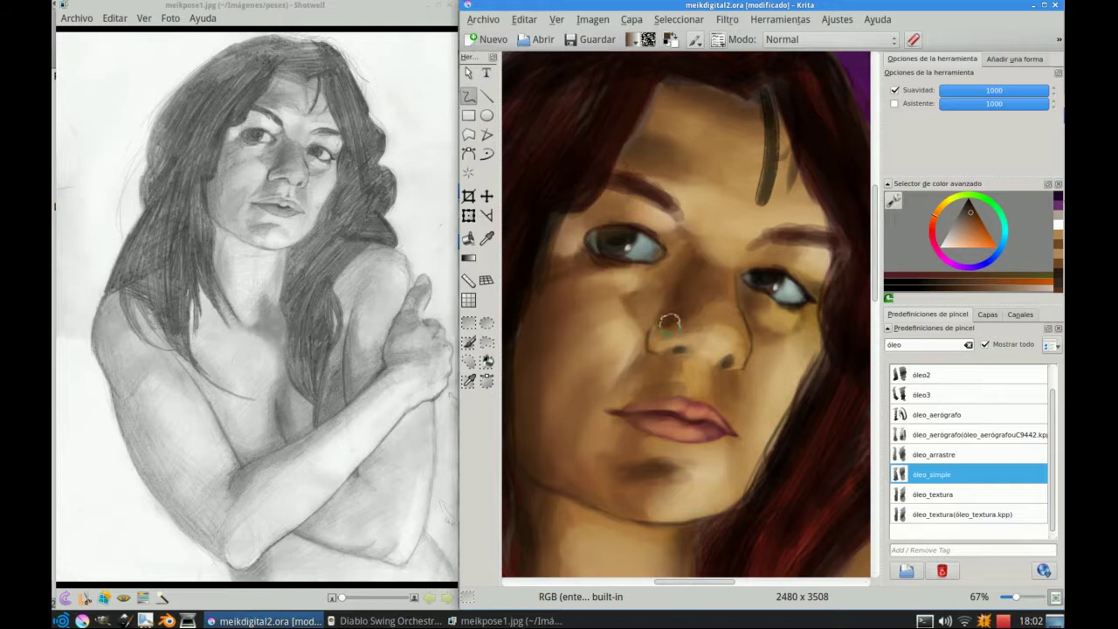
{"action": "left_click_drag", "start_coordinate": [660, 328], "coordinate": [670, 318]}
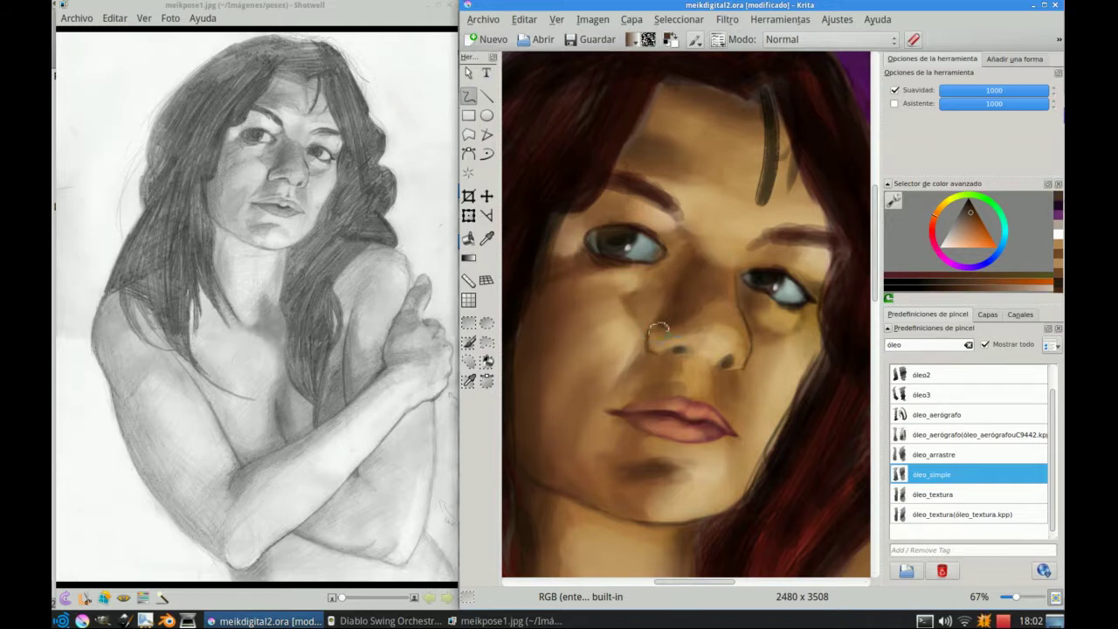
{"action": "left_click", "coordinate": [706, 300], "text": "ctrl"}
{"action": "mouse_move", "coordinate": [668, 324]}
{"action": "left_mouse_down"}
{"action": "mouse_move", "coordinate": [695, 328]}
{"action": "mouse_move", "coordinate": [661, 337]}
{"action": "mouse_move", "coordinate": [669, 324]}
{"action": "left_mouse_up"}
{"action": "left_click", "coordinate": [679, 328], "text": "ctrl"}
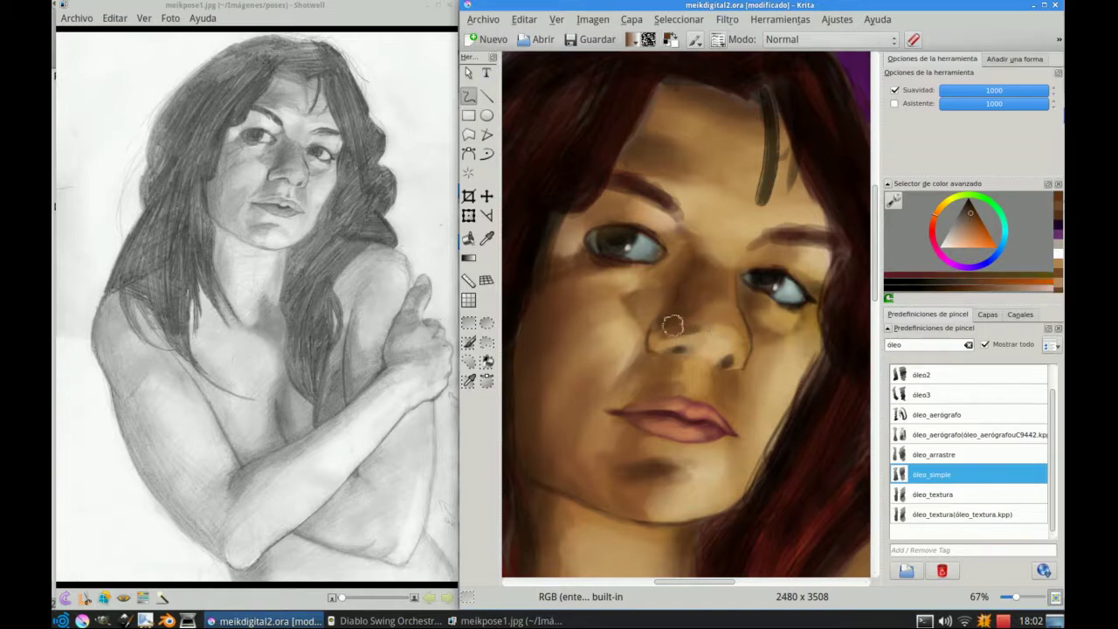
{"action": "left_click", "coordinate": [709, 310], "text": "ctrl"}
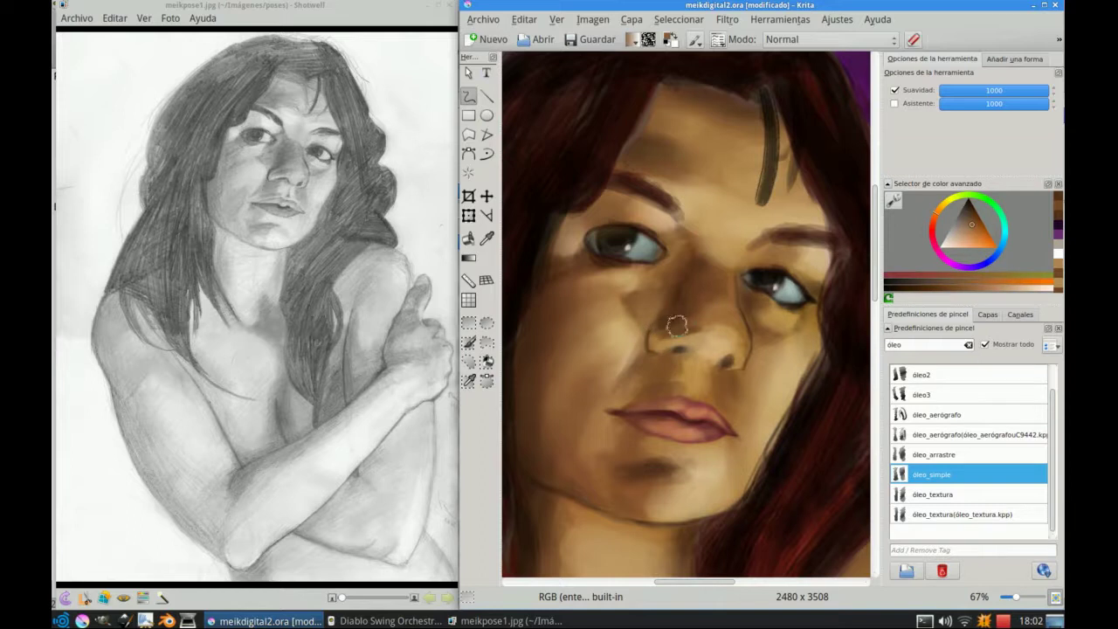
{"action": "left_click_drag", "start_coordinate": [698, 321], "coordinate": [669, 324]}
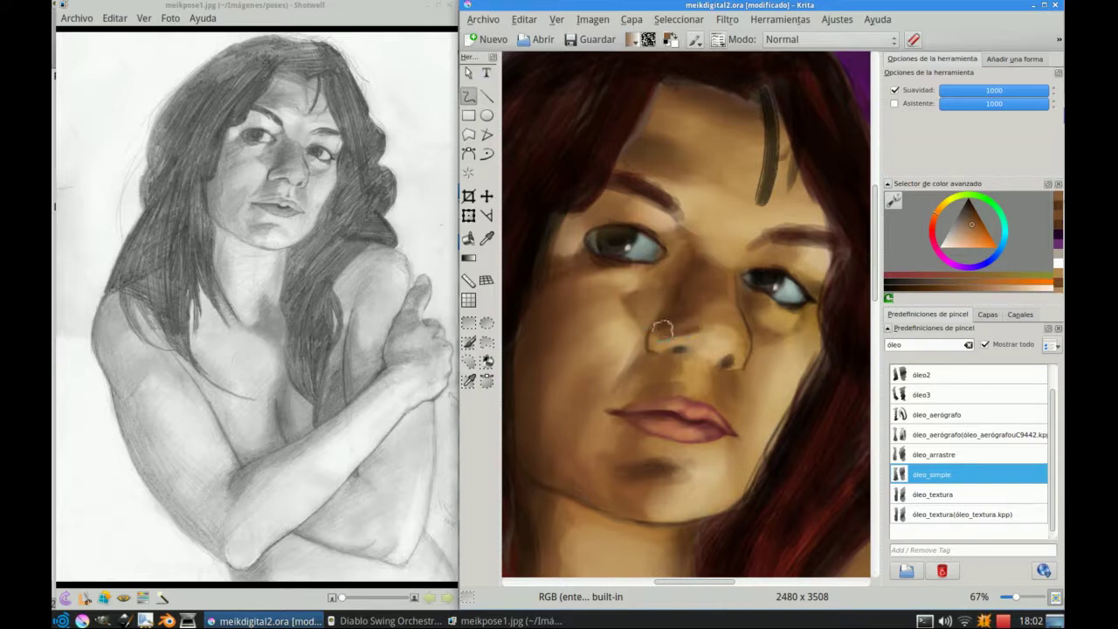
{"action": "left_click", "coordinate": [725, 304], "text": "ctrl"}
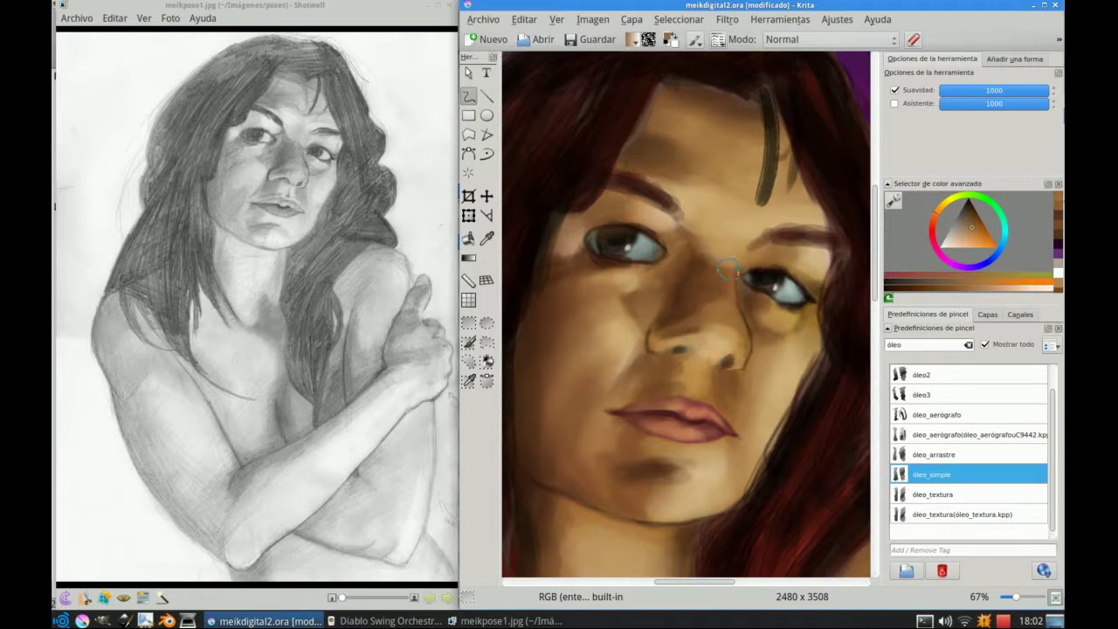
{"action": "left_click_drag", "start_coordinate": [730, 280], "coordinate": [727, 293]}
Step: Blend the right eye's inner corner with sampled darker and tan skin tones
{"action": "left_click", "coordinate": [714, 273], "text": "ctrl"}
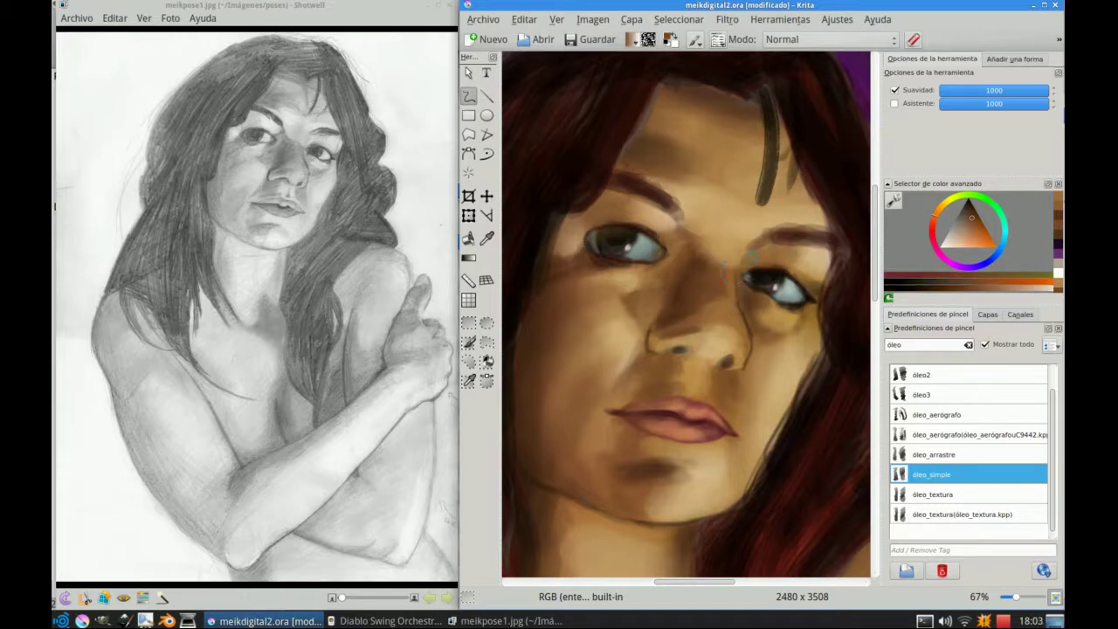
{"action": "left_click", "coordinate": [1058, 42]}
{"action": "left_click", "coordinate": [879, 29]}
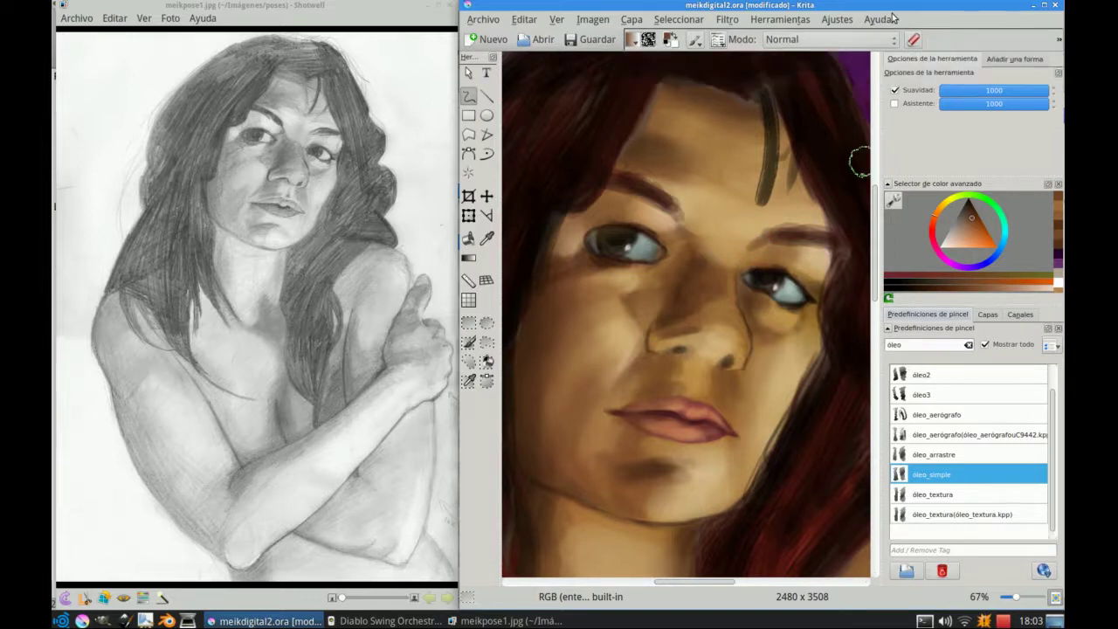
{"action": "left_click_drag", "start_coordinate": [749, 267], "coordinate": [760, 271]}
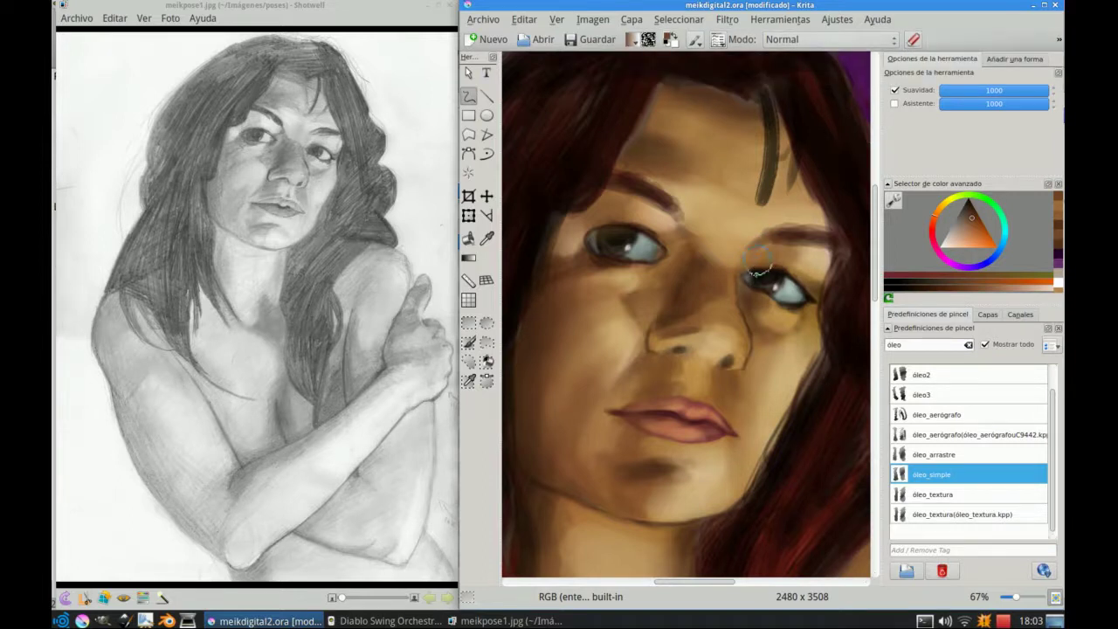
{"action": "left_click", "coordinate": [805, 263], "text": "ctrl"}
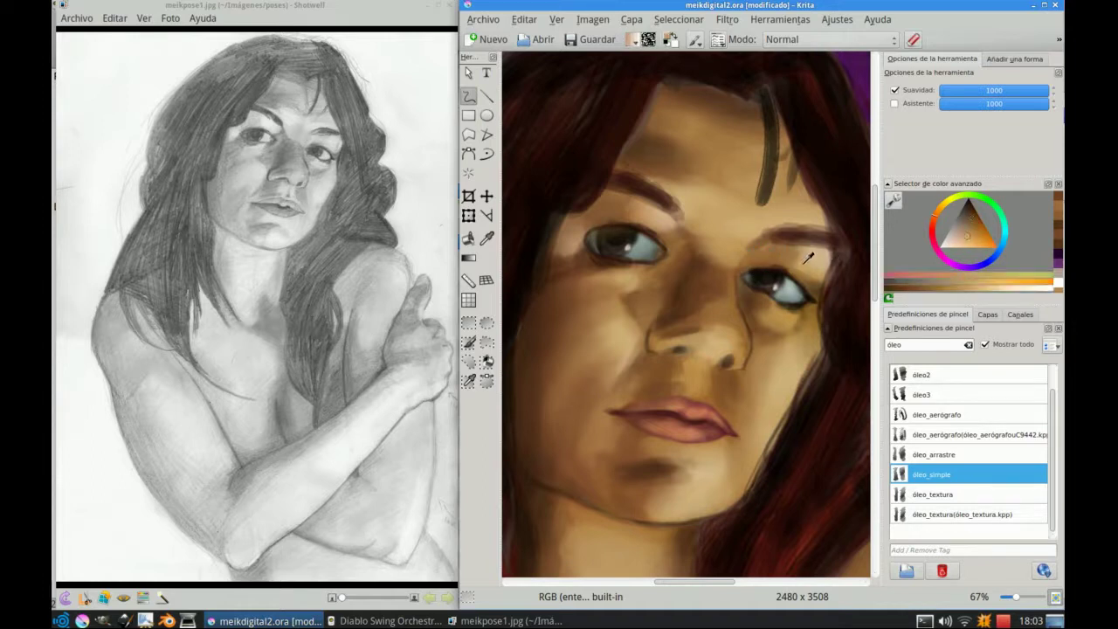
{"action": "left_click_drag", "start_coordinate": [773, 236], "coordinate": [759, 269]}
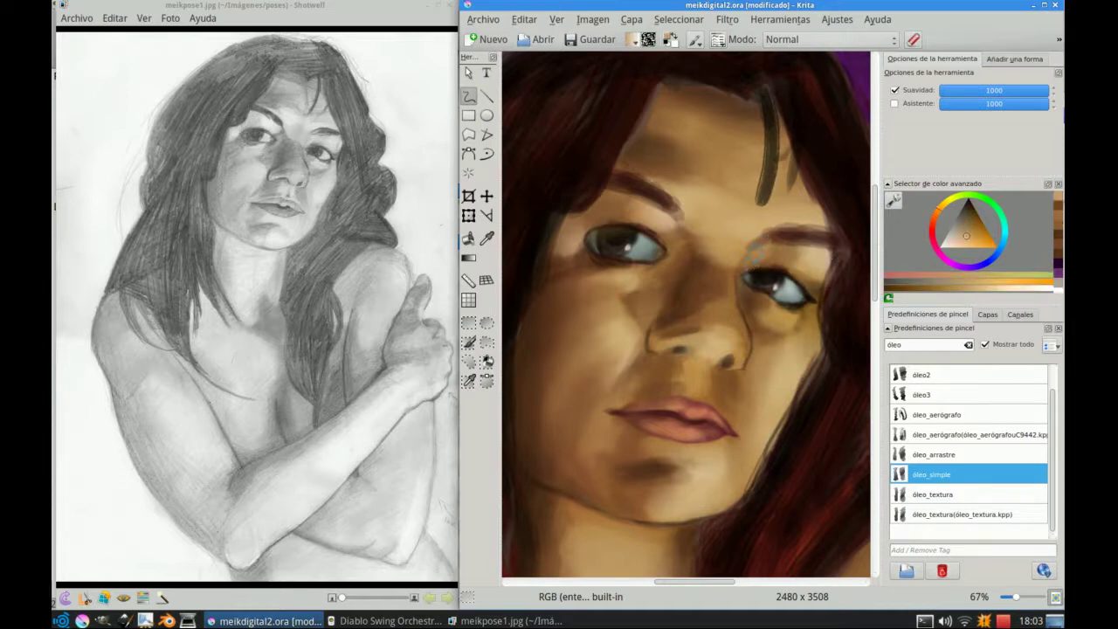
{"action": "left_click", "coordinate": [772, 255], "text": "ctrl"}
{"action": "left_click_drag", "start_coordinate": [768, 254], "coordinate": [756, 275]}
{"action": "left_click", "coordinate": [746, 261], "text": "ctrl"}
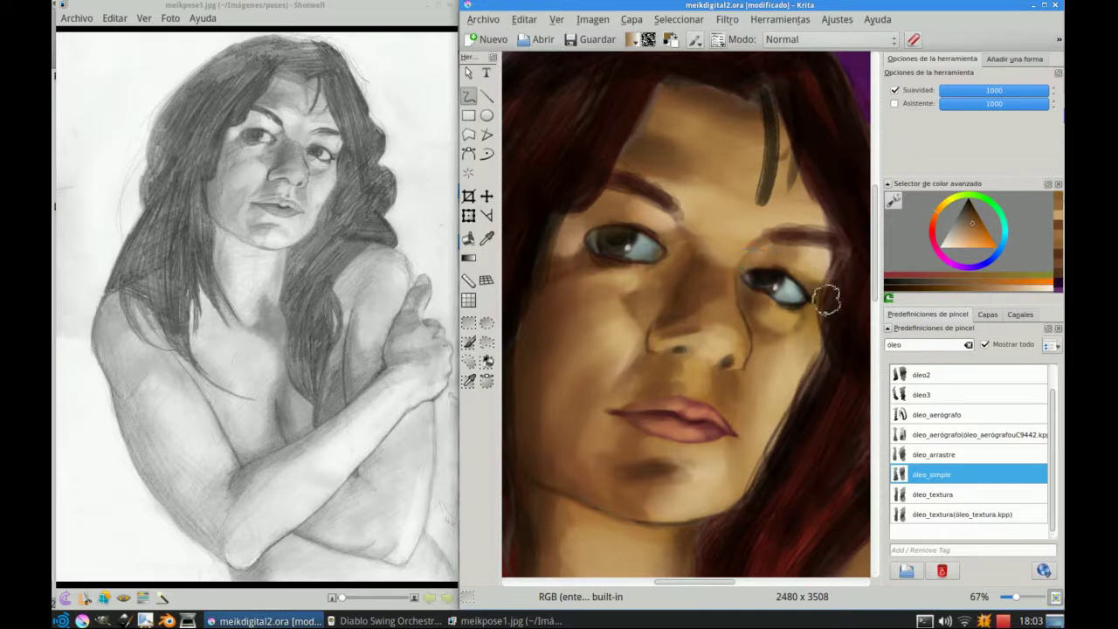
{"action": "left_click", "coordinate": [722, 277], "text": "ctrl"}
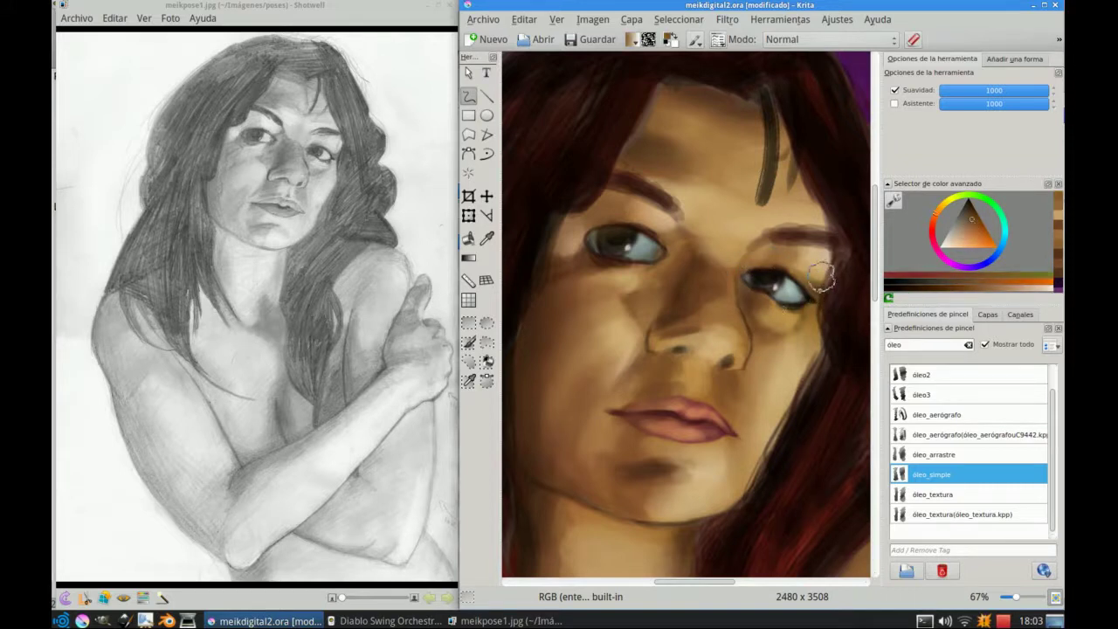
Step: Soften the right eye's outer corner with a faint stroke and freshly sampled tones
{"action": "left_click_drag", "start_coordinate": [810, 262], "coordinate": [826, 283]}
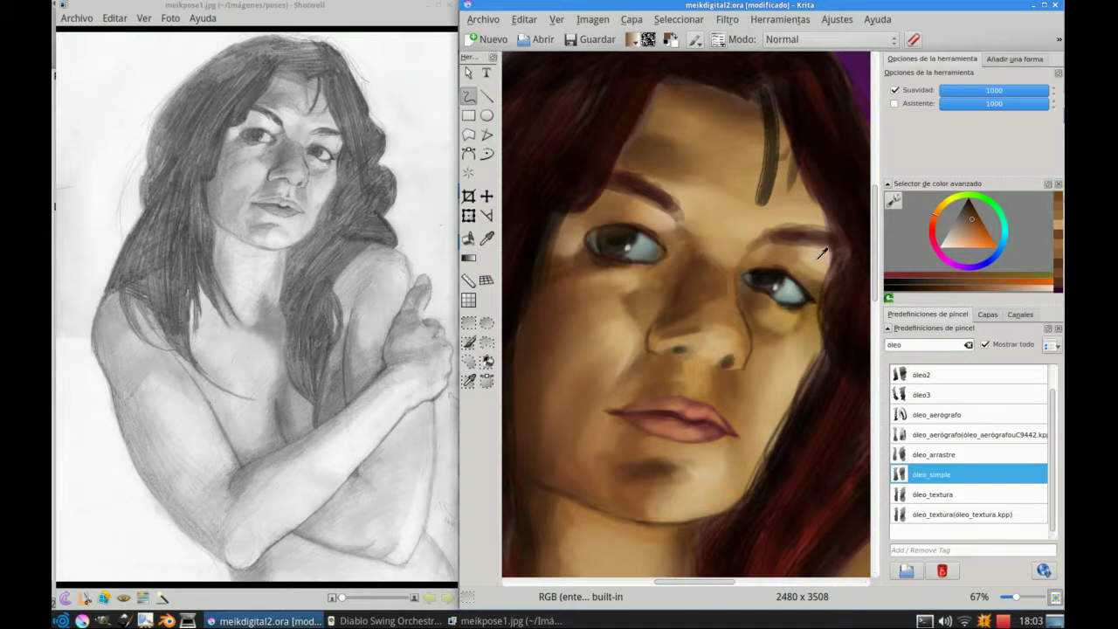
{"action": "left_click", "coordinate": [819, 284], "text": "ctrl"}
{"action": "left_click", "coordinate": [808, 271], "text": "ctrl"}
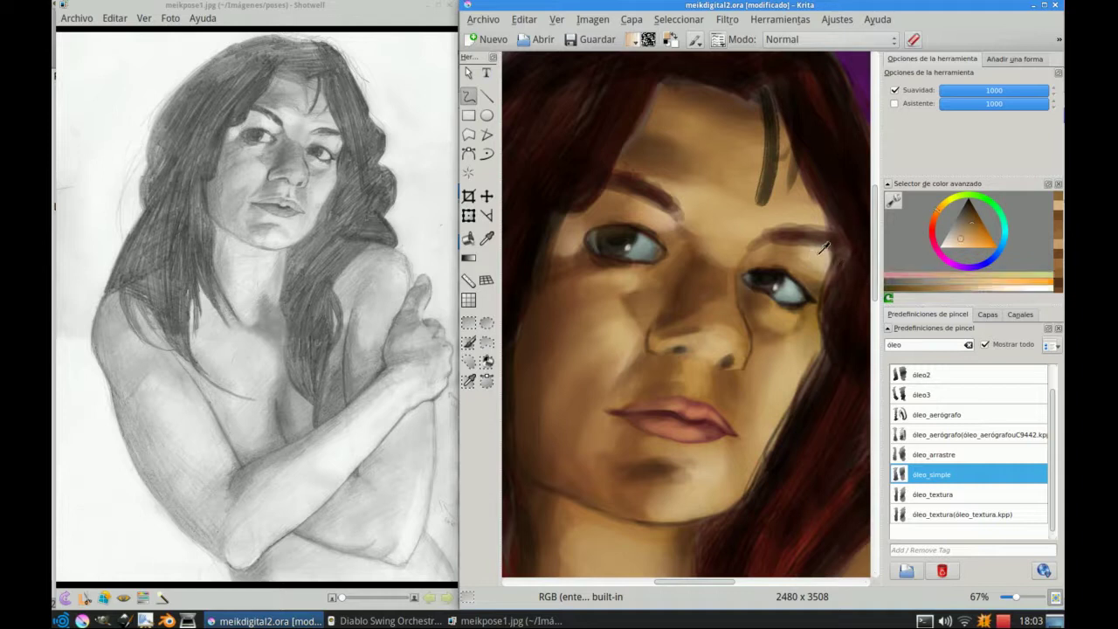
{"action": "left_click", "coordinate": [817, 255], "text": "ctrl"}
Step: Zoom the reference photo in on its face
{"action": "left_click_drag", "start_coordinate": [708, 319], "coordinate": [743, 323]}
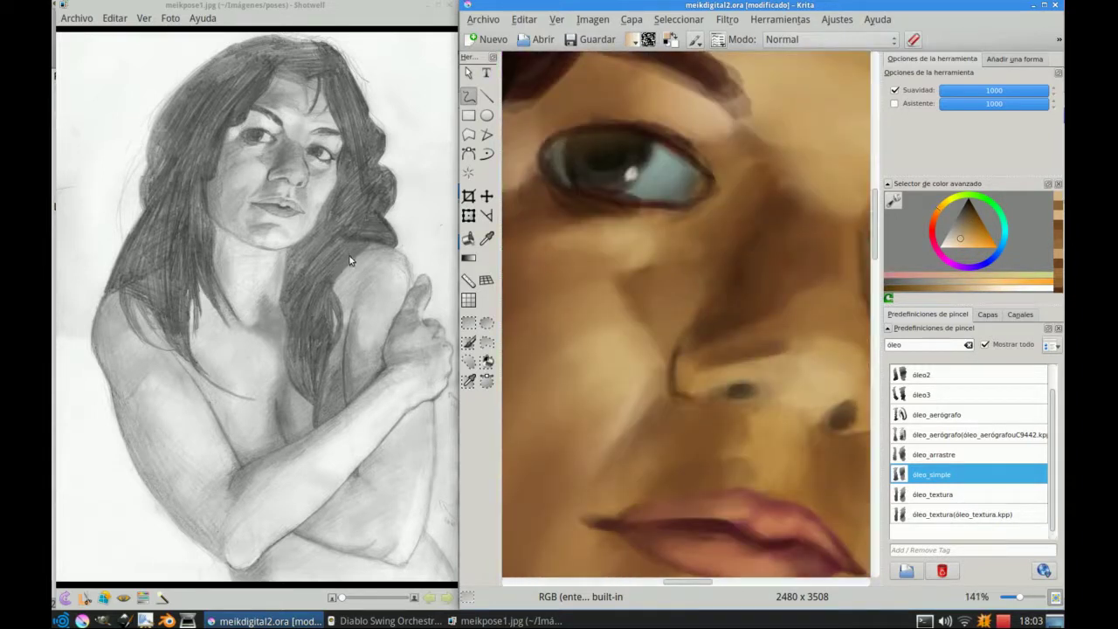
{"action": "left_click", "coordinate": [350, 262]}
{"action": "scroll", "coordinate": [347, 281], "scroll_direction": "up", "scroll_amount": 3}
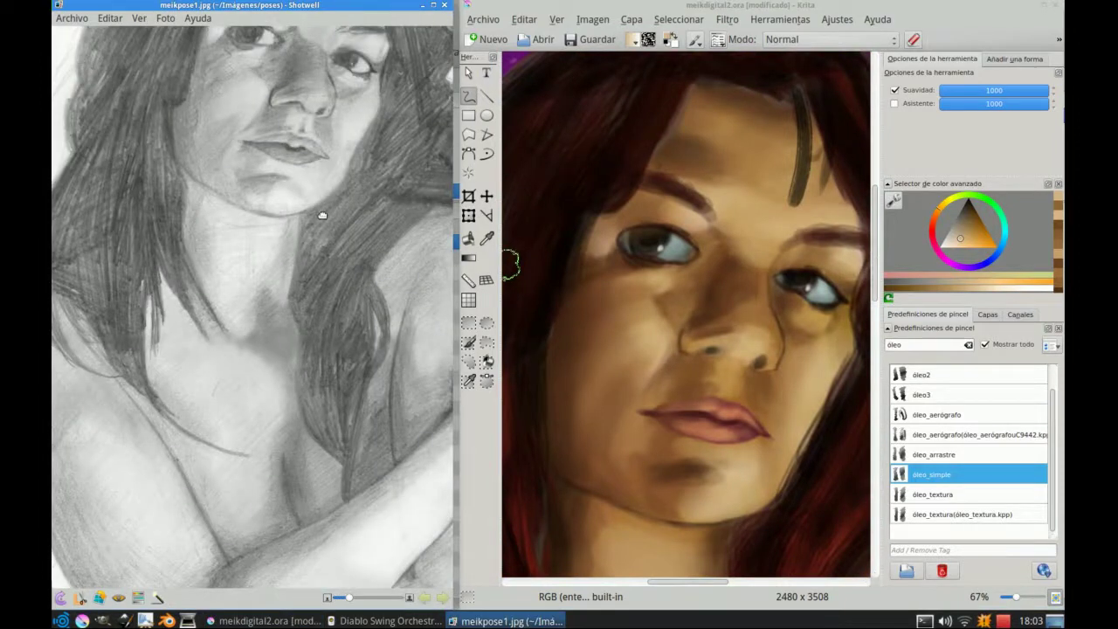
Step: On the pelo layer, erase hair edges by the right eyebrow and repaint them in sampled dark red-brown
{"action": "left_click_drag", "start_coordinate": [334, 202], "coordinate": [343, 363]}
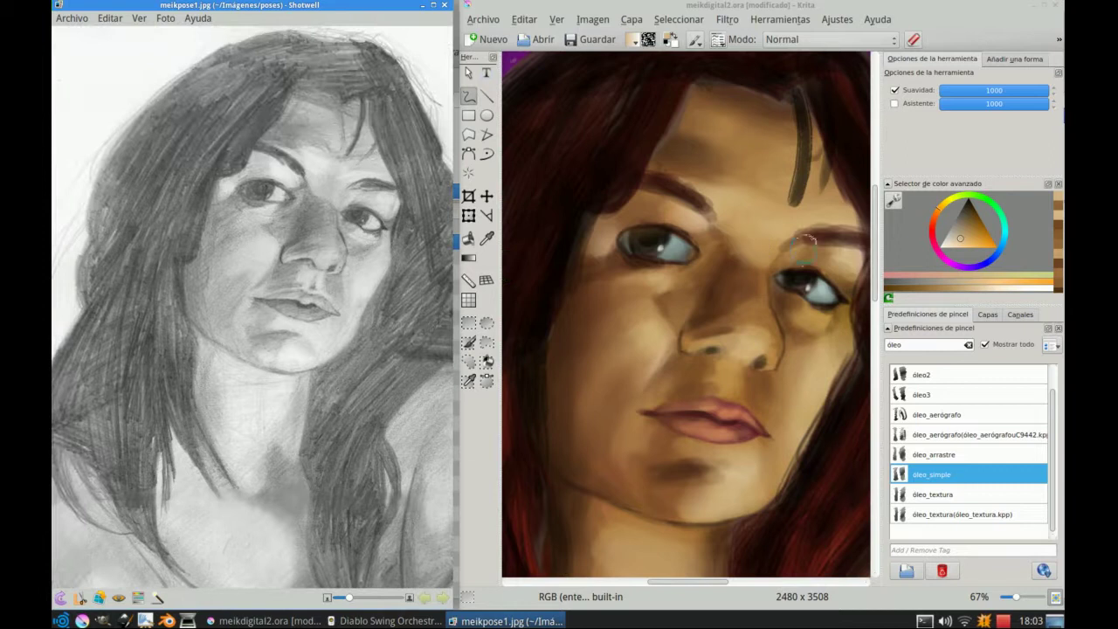
{"action": "left_click", "coordinate": [987, 314]}
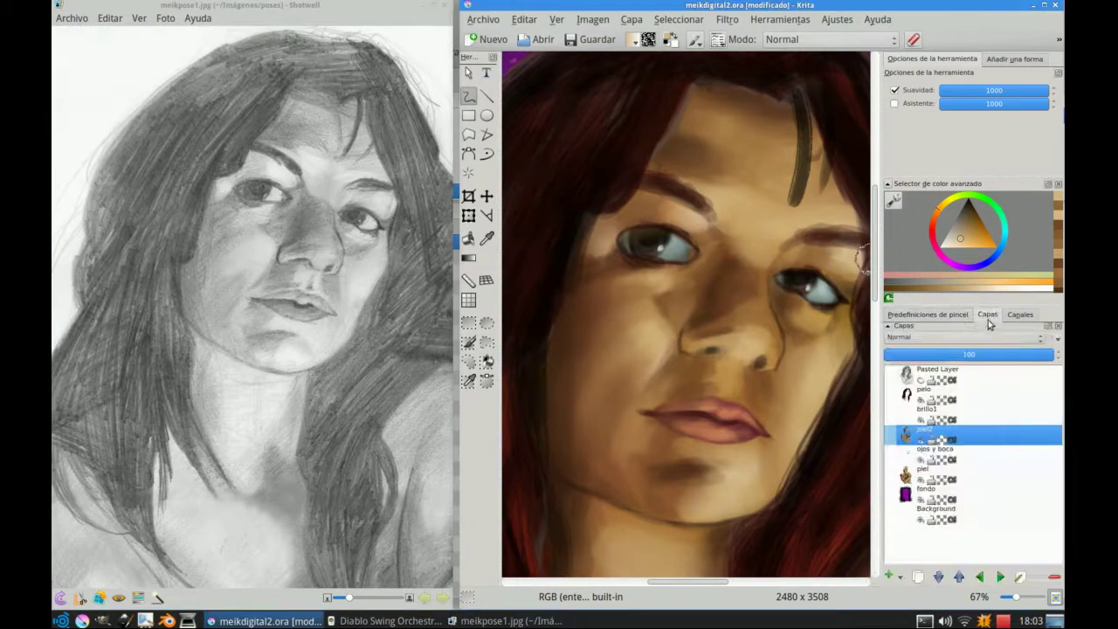
{"action": "left_click", "coordinate": [963, 400]}
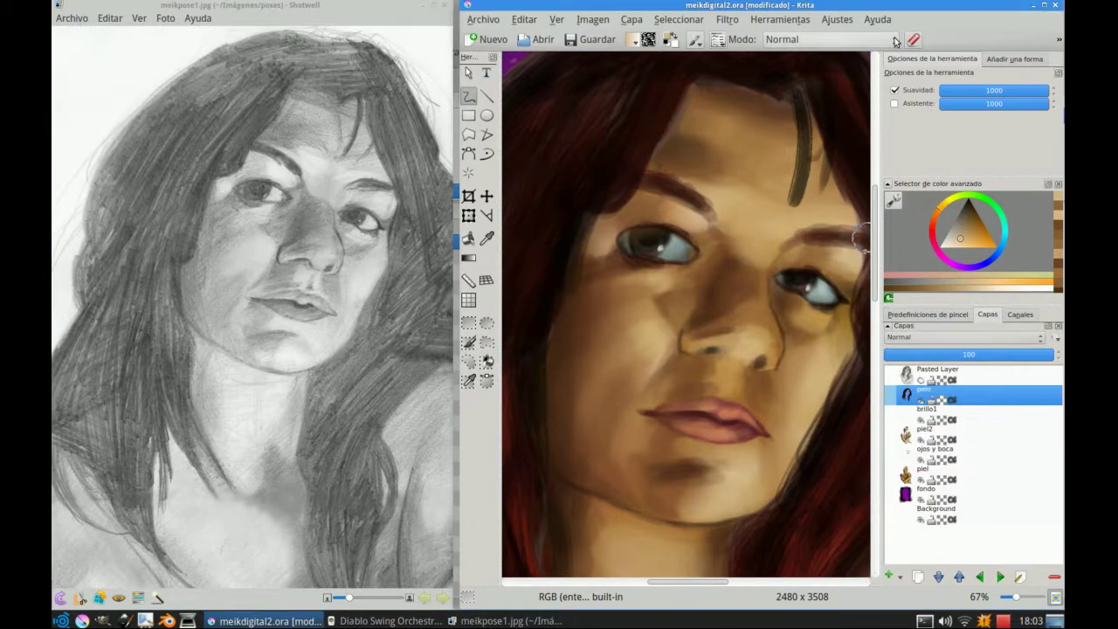
{"action": "key", "text": "e"}
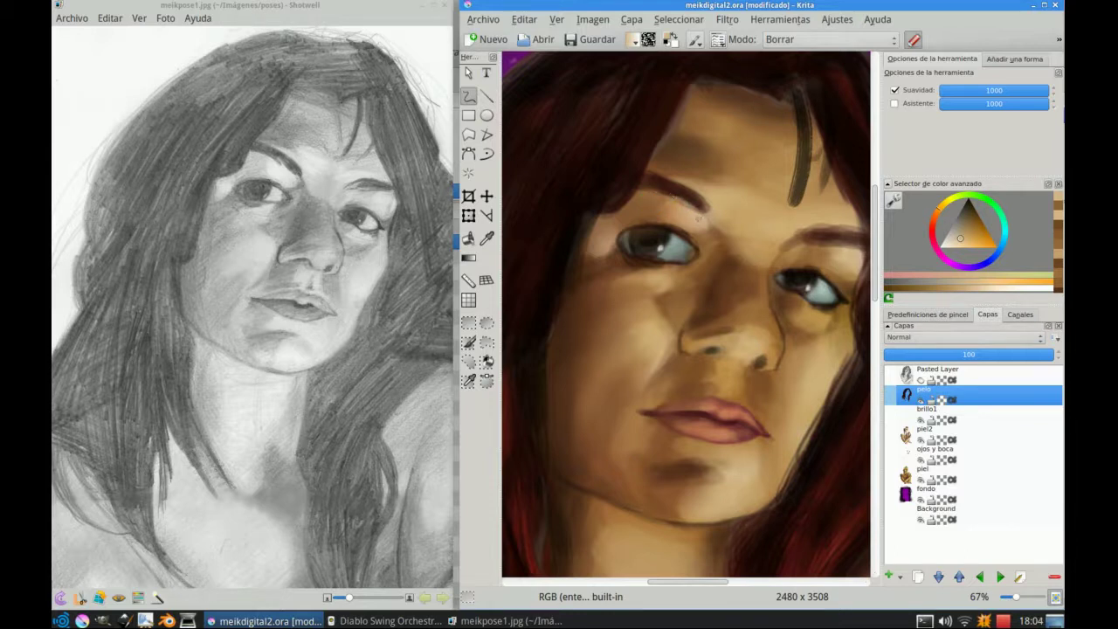
{"action": "key", "text": "e"}
{"action": "left_click", "coordinate": [663, 182], "text": "ctrl"}
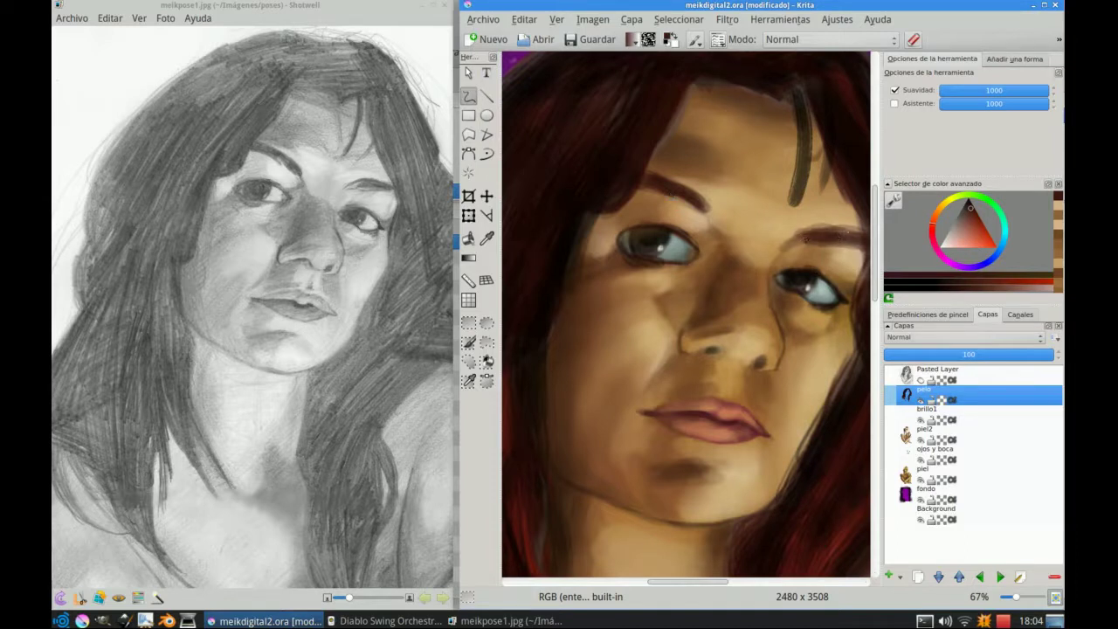
{"action": "mouse_move", "coordinate": [836, 237]}
{"action": "left_mouse_down"}
{"action": "mouse_move", "coordinate": [780, 239]}
{"action": "mouse_move", "coordinate": [814, 228]}
{"action": "left_mouse_up"}
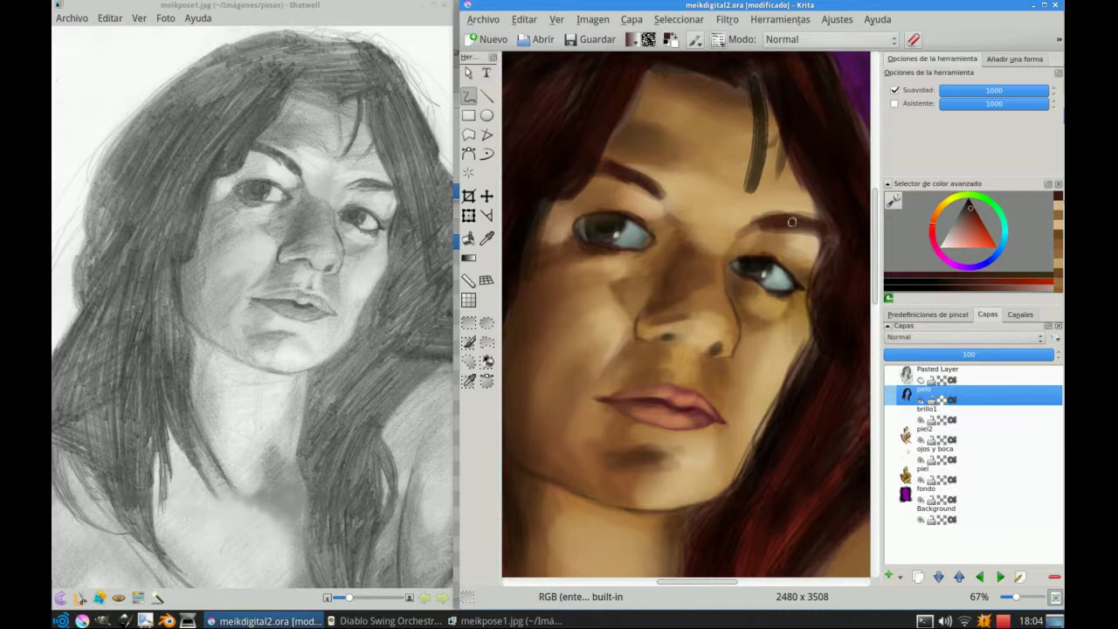
{"action": "key", "text": "e"}
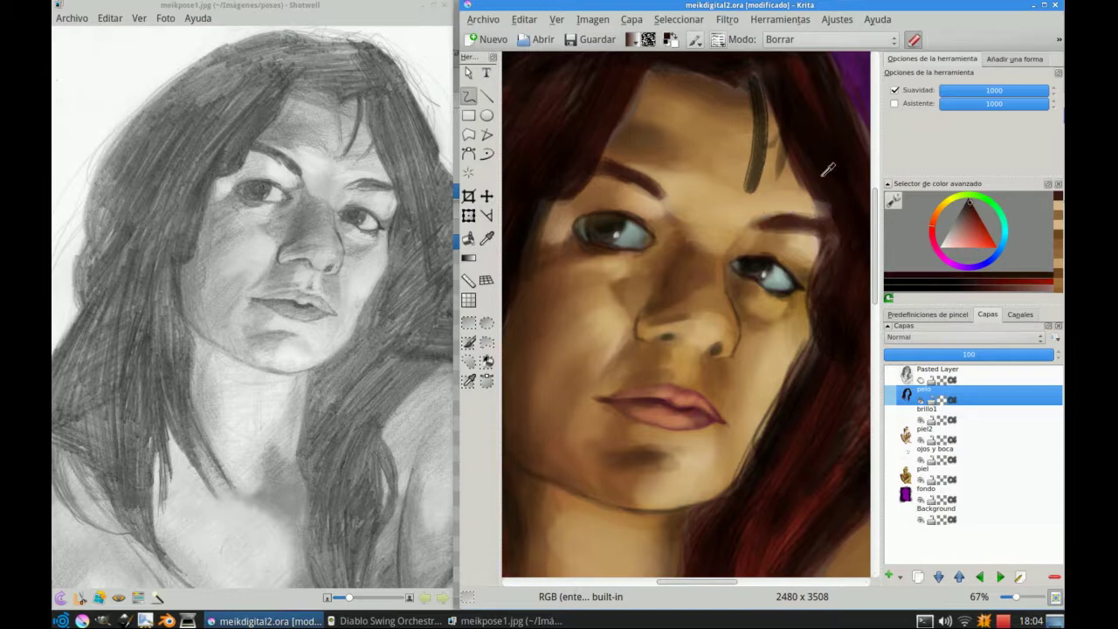
Step: Erase the pelo hair strands overlapping the right cheek, then return the brush to Normal mode
{"action": "left_click", "coordinate": [911, 41]}
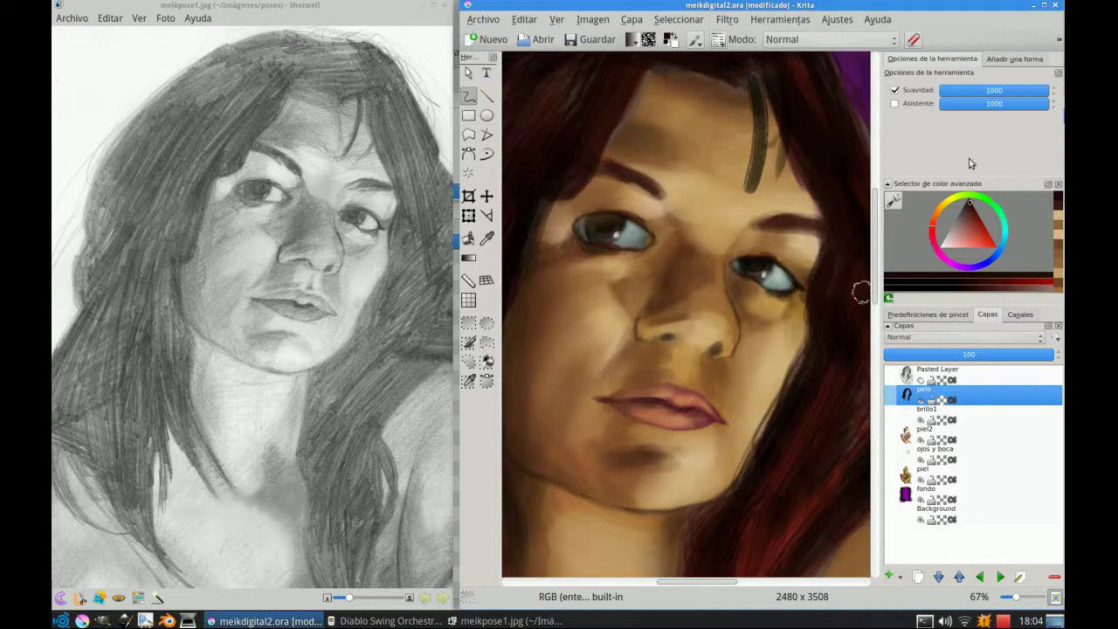
{"action": "left_click", "coordinate": [1059, 39]}
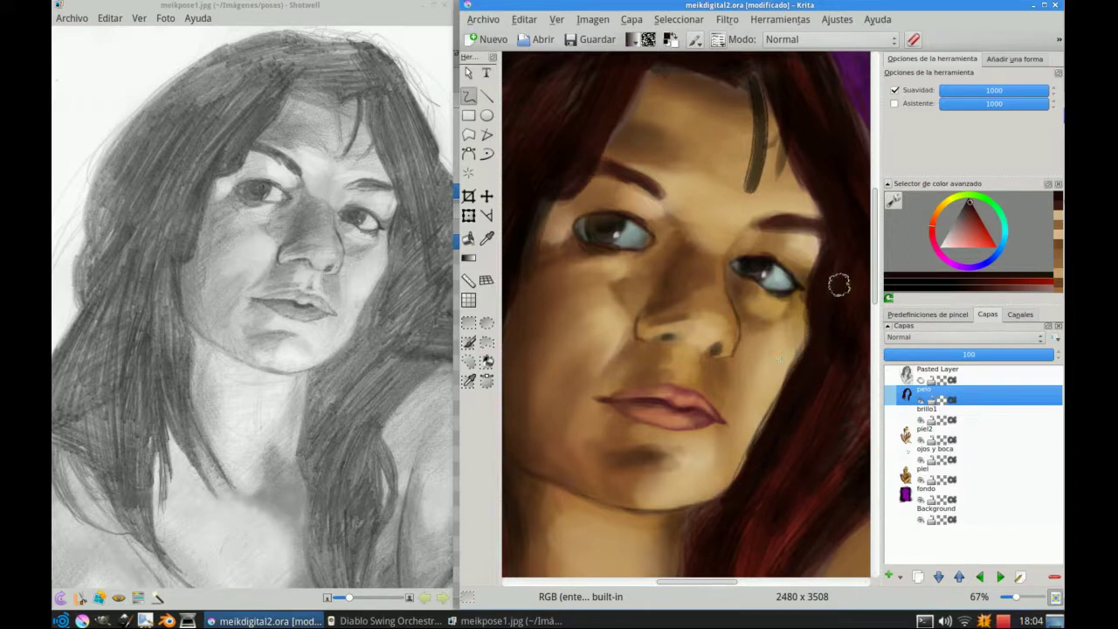
{"action": "left_click", "coordinate": [913, 39]}
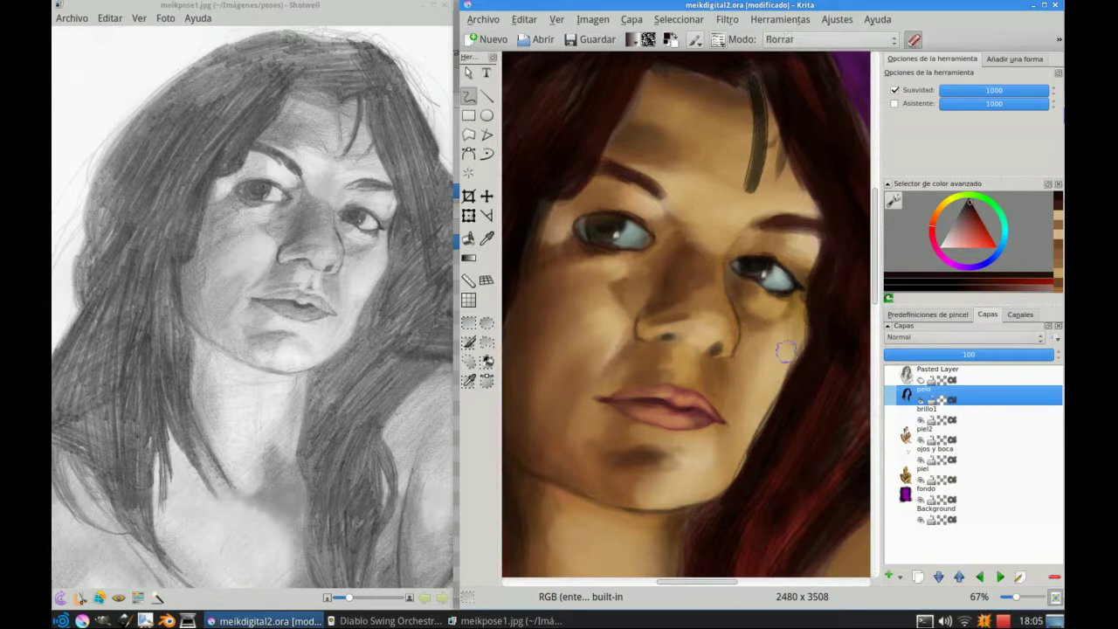
{"action": "scroll", "coordinate": [788, 345], "scroll_direction": "down", "scroll_amount": 1}
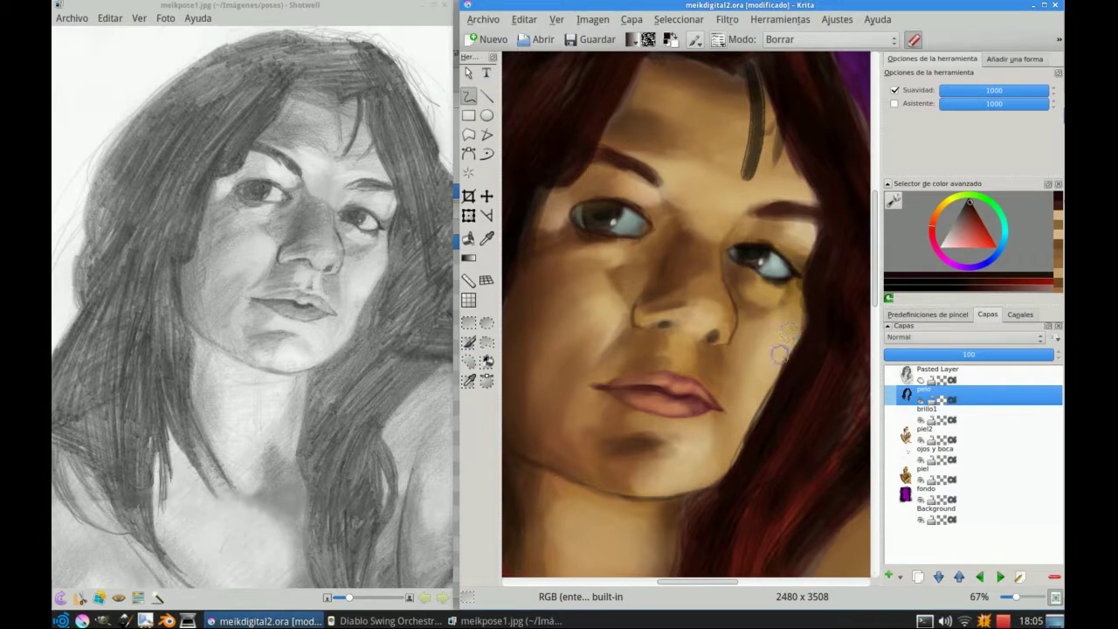
{"action": "left_click_drag", "start_coordinate": [755, 397], "coordinate": [745, 424]}
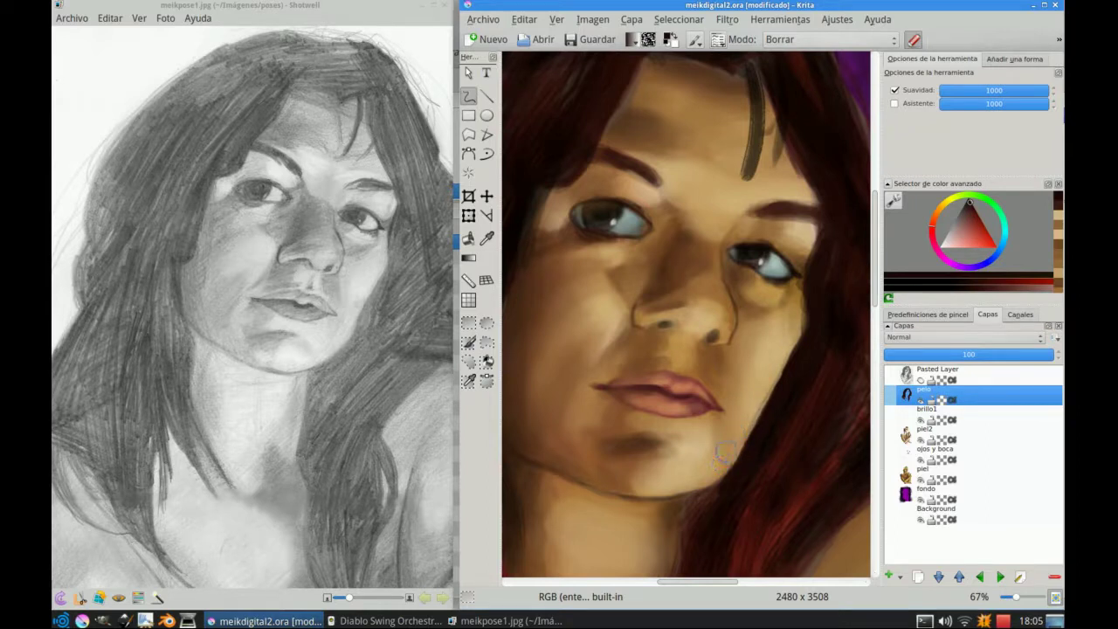
{"action": "left_click_drag", "start_coordinate": [731, 419], "coordinate": [781, 449]}
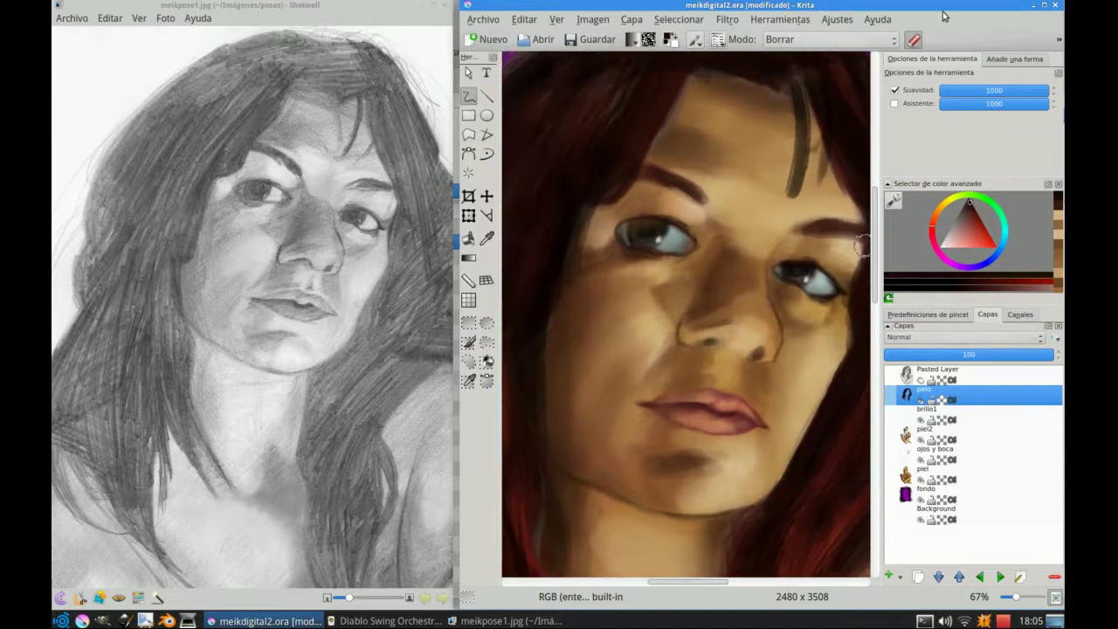
{"action": "left_click", "coordinate": [913, 39]}
{"action": "mouse_move", "coordinate": [730, 387]}
{"action": "left_mouse_down"}
{"action": "mouse_move", "coordinate": [732, 406]}
{"action": "mouse_move", "coordinate": [741, 382]}
{"action": "left_mouse_up"}
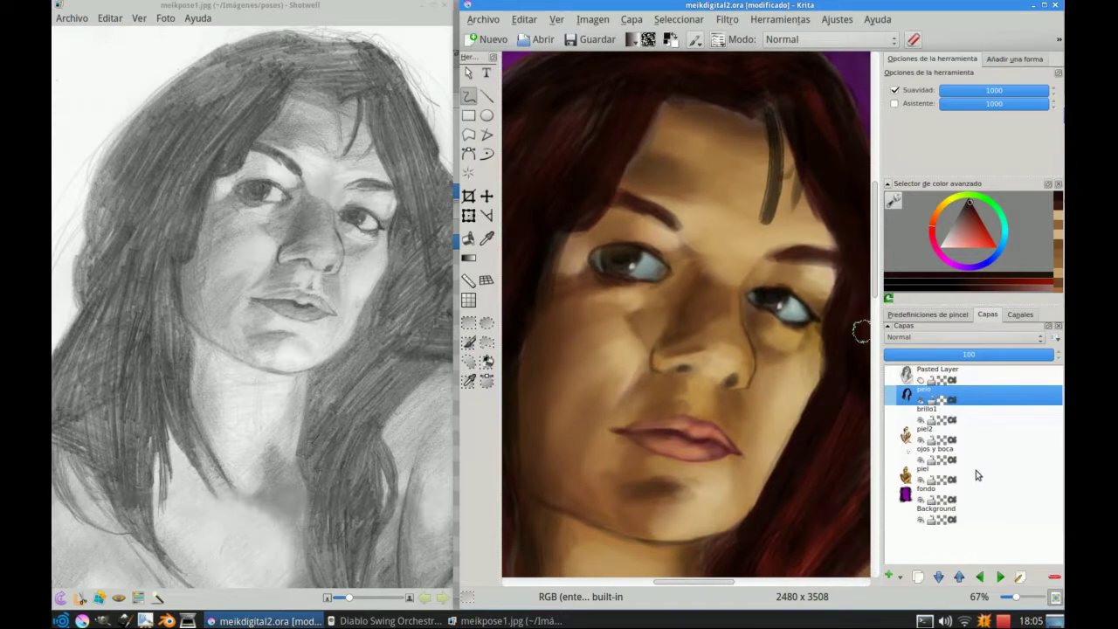
{"action": "left_click", "coordinate": [980, 456]}
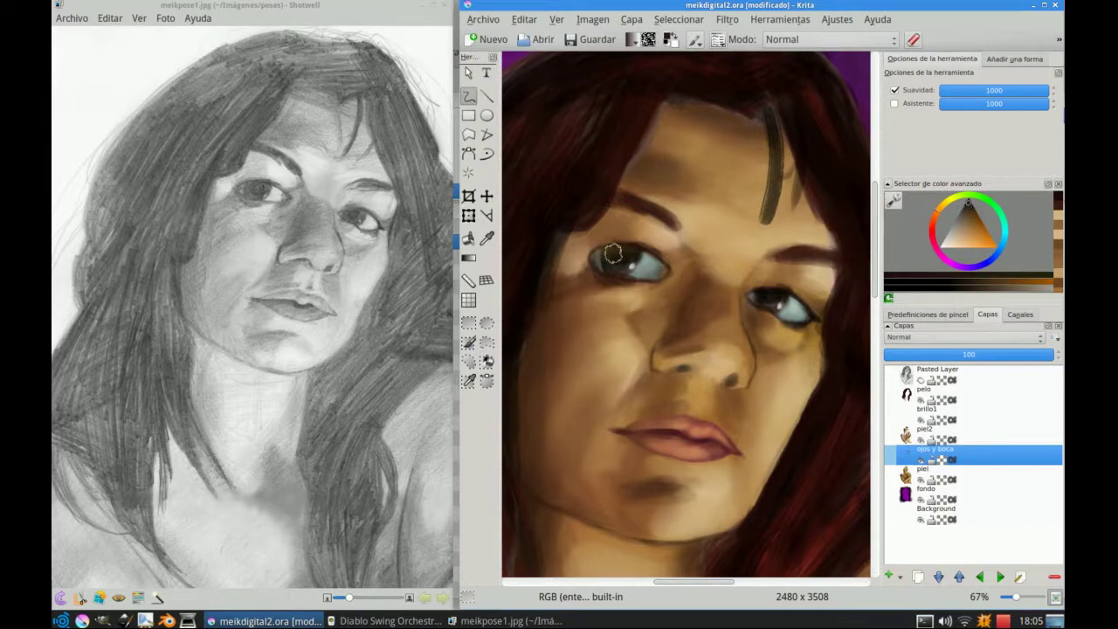
Step: On the ojos y boca layer, darken the left upper lid and add light cyan iris strokes
{"action": "left_click_drag", "start_coordinate": [612, 253], "coordinate": [622, 249]}
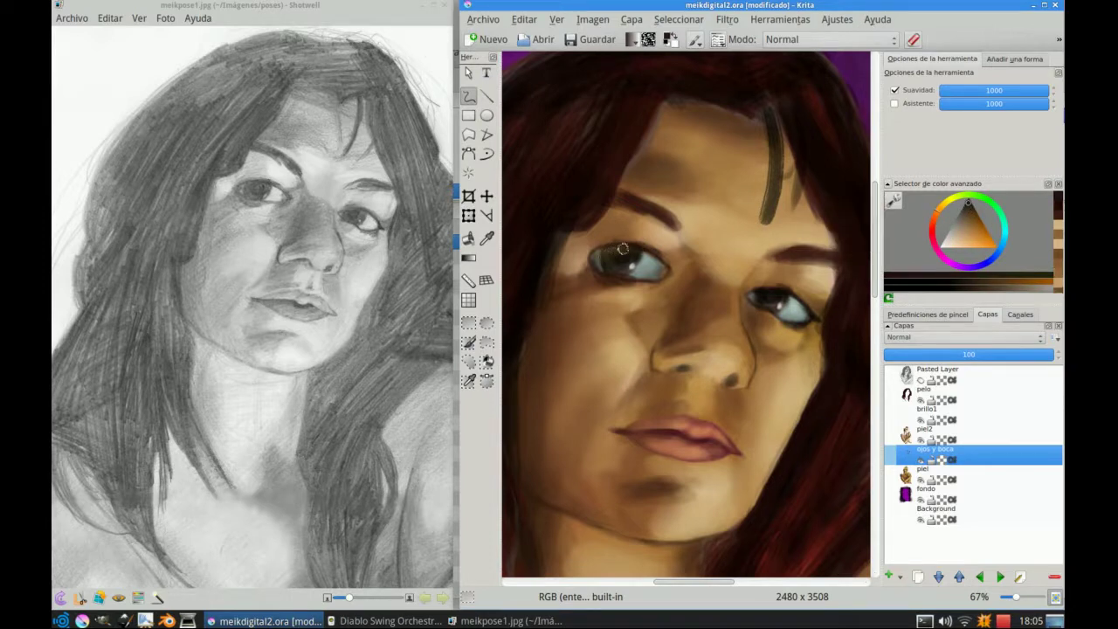
{"action": "left_click", "coordinate": [972, 197]}
{"action": "left_click_drag", "start_coordinate": [601, 255], "coordinate": [608, 252]}
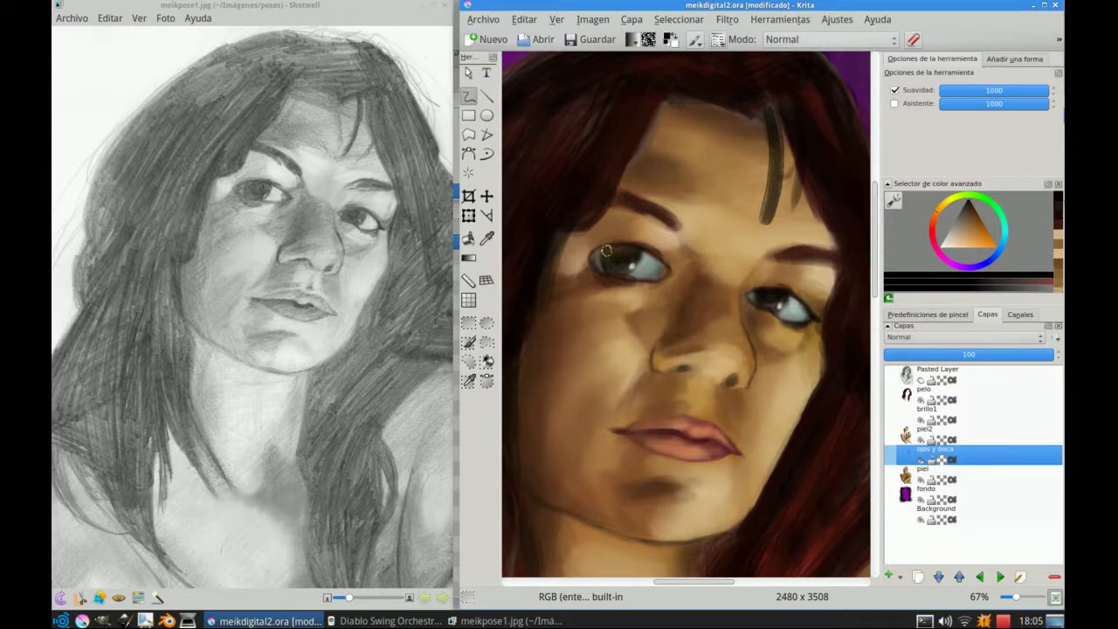
{"action": "left_click", "coordinate": [773, 295], "text": "ctrl"}
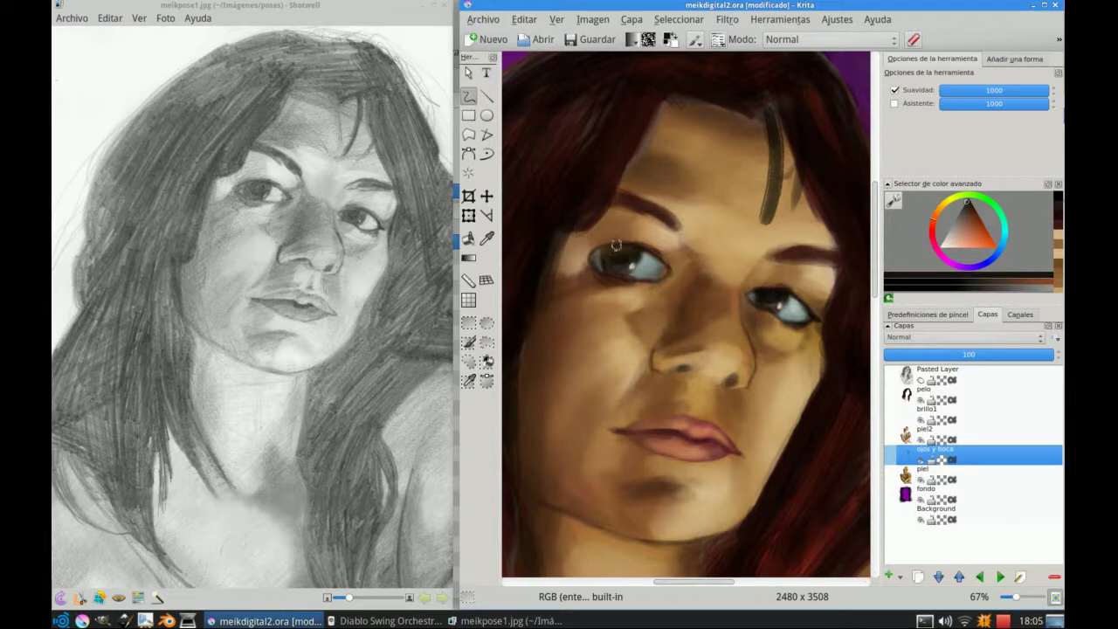
{"action": "left_click", "coordinate": [970, 199]}
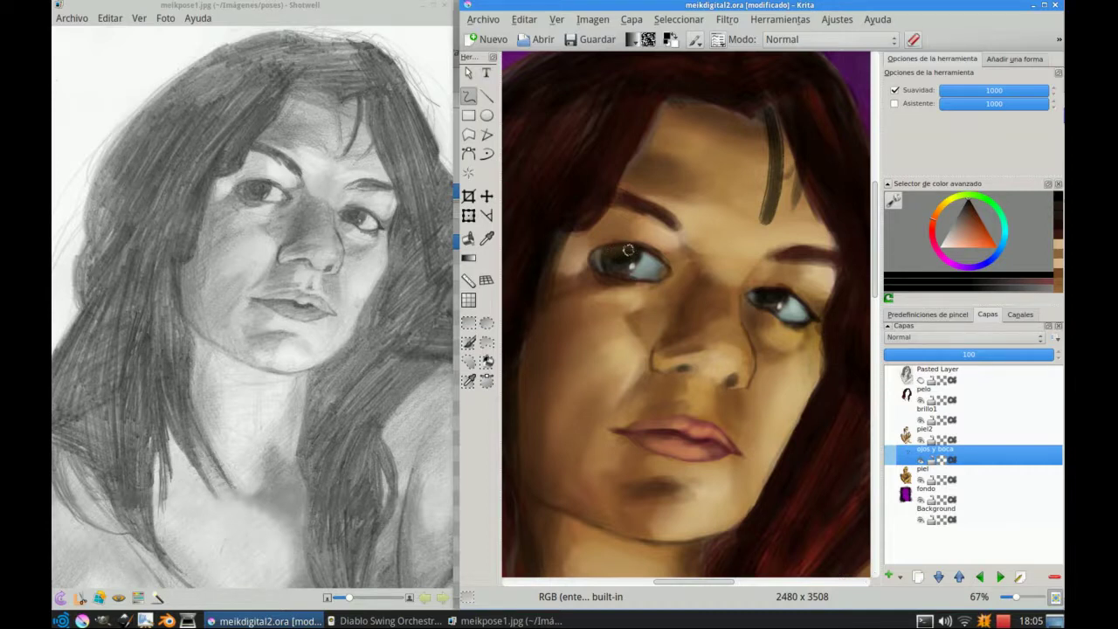
{"action": "left_click_drag", "start_coordinate": [631, 252], "coordinate": [651, 259]}
Step: On the pelo layer, add a bright highlight and a dark stroke along the left eye's upper edge
{"action": "mouse_move", "coordinate": [768, 387]}
{"action": "left_mouse_down"}
{"action": "mouse_move", "coordinate": [779, 352]}
{"action": "mouse_move", "coordinate": [785, 388]}
{"action": "left_mouse_up"}
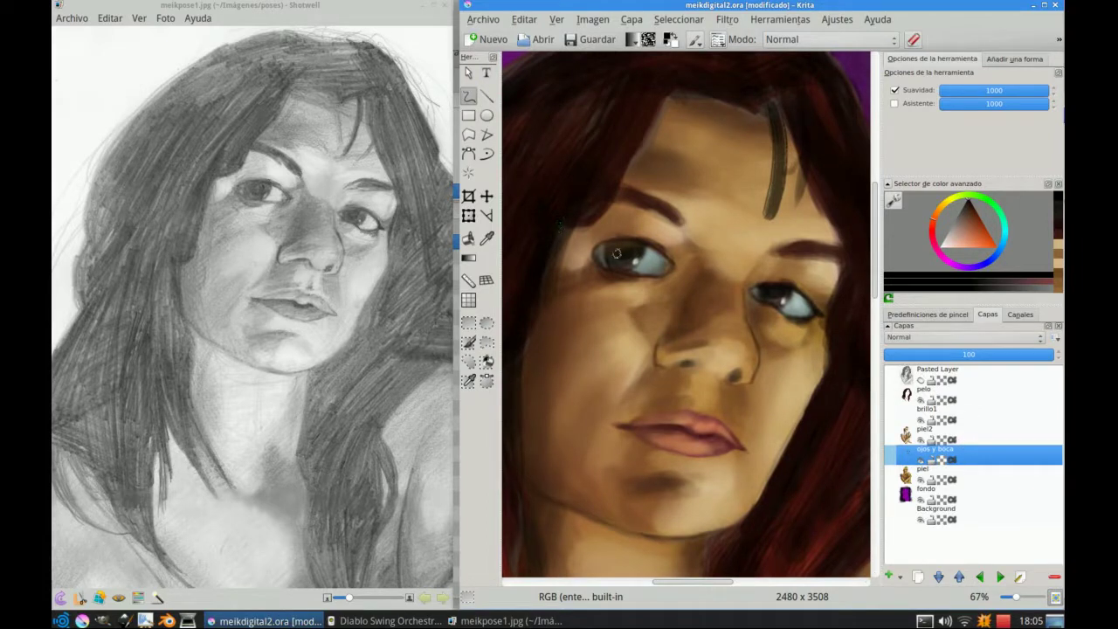
{"action": "left_click", "coordinate": [974, 400]}
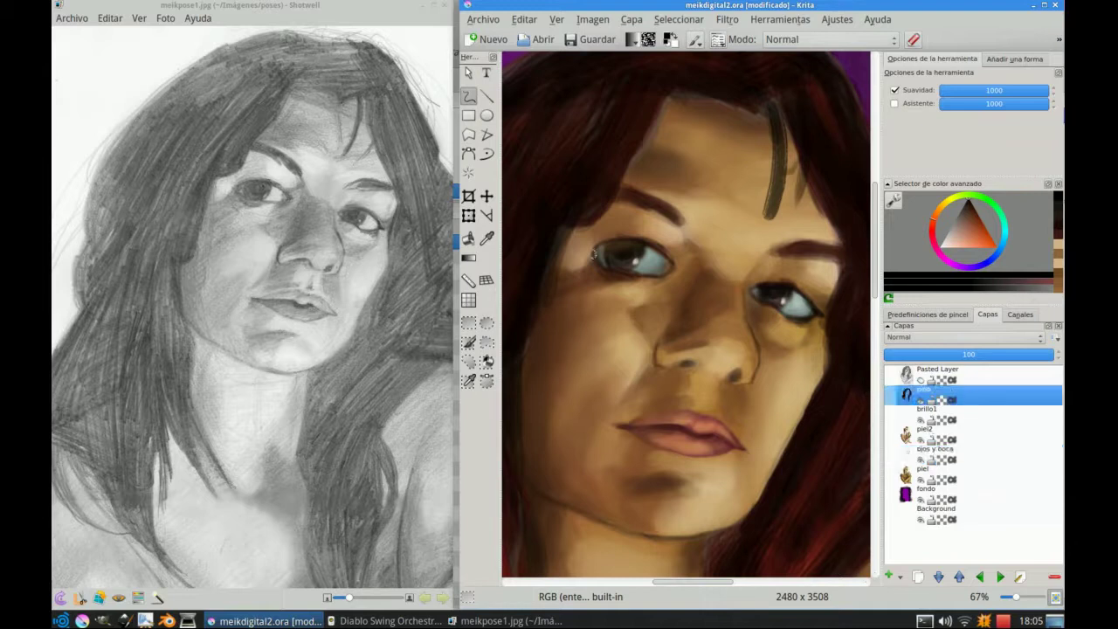
{"action": "left_click_drag", "start_coordinate": [599, 255], "coordinate": [602, 249]}
{"action": "left_click_drag", "start_coordinate": [596, 251], "coordinate": [604, 245]}
{"action": "left_click", "coordinate": [1058, 39]}
{"action": "left_click", "coordinate": [928, 314]}
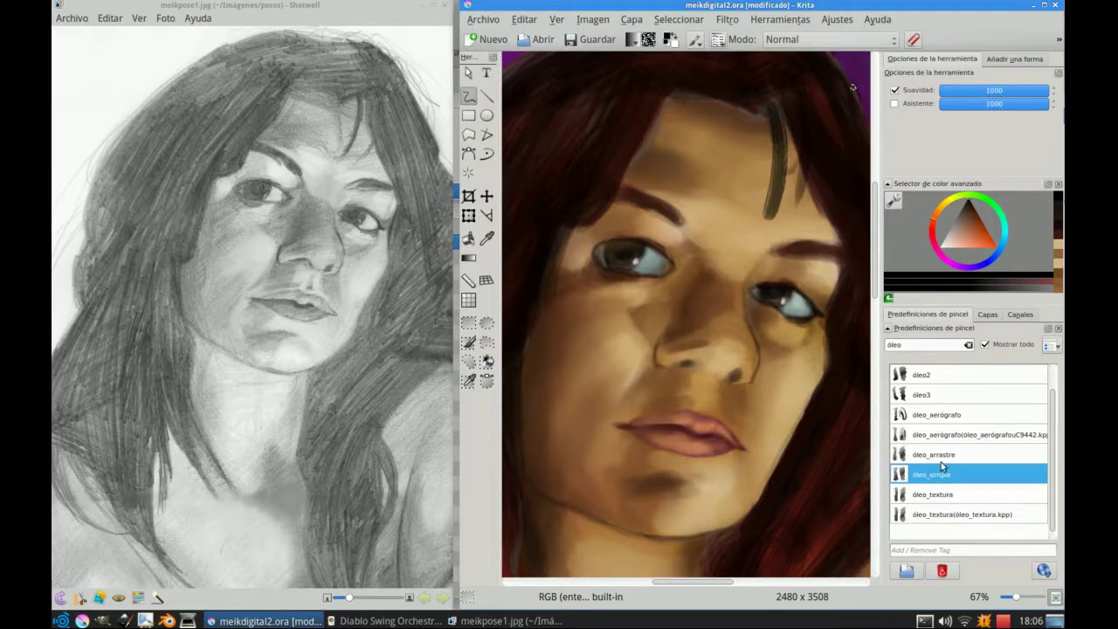
Step: Switch to a smaller óleo_textura brush and softly blend the skin beneath the left eye
{"action": "left_click", "coordinate": [943, 456]}
{"action": "left_click", "coordinate": [948, 495]}
{"action": "key", "text": "bracketleft"}
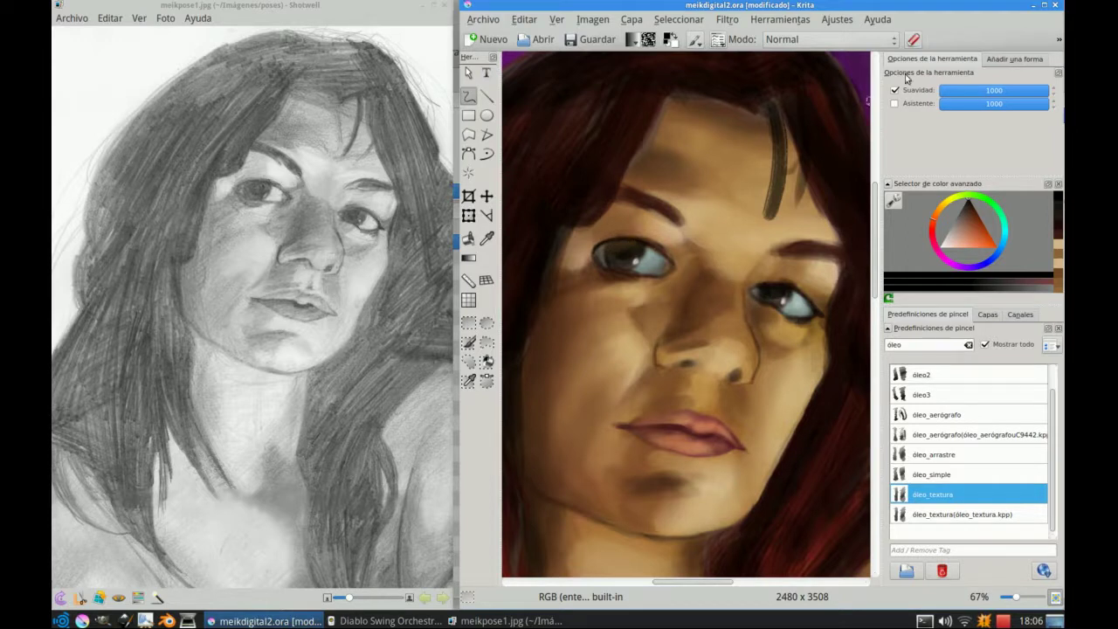
{"action": "left_click", "coordinate": [1058, 41]}
{"action": "left_click", "coordinate": [915, 41]}
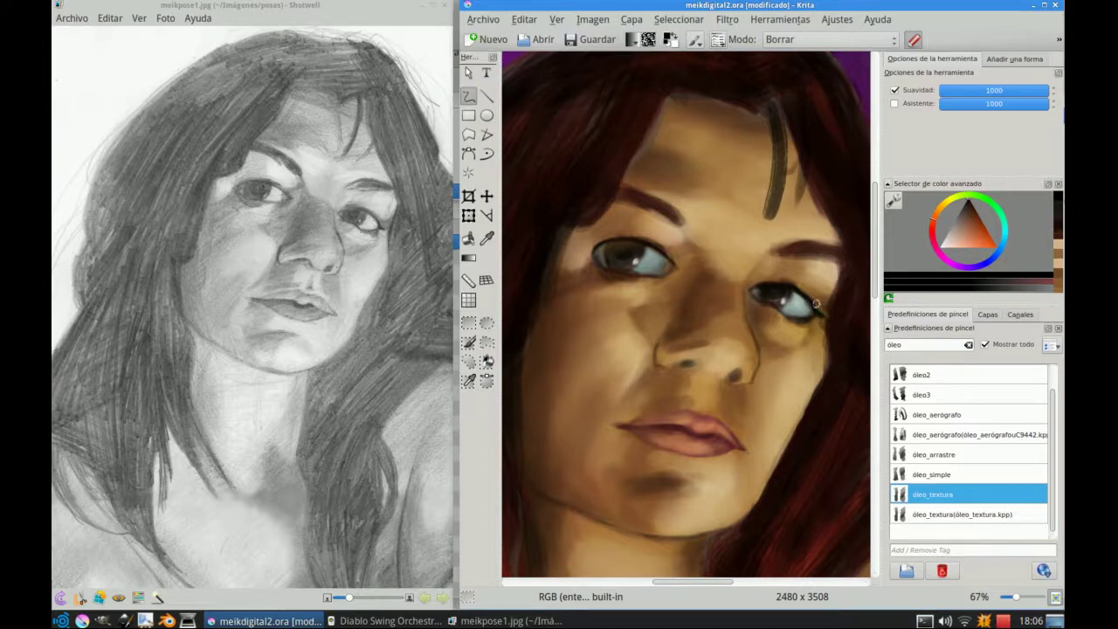
{"action": "left_click", "coordinate": [914, 39]}
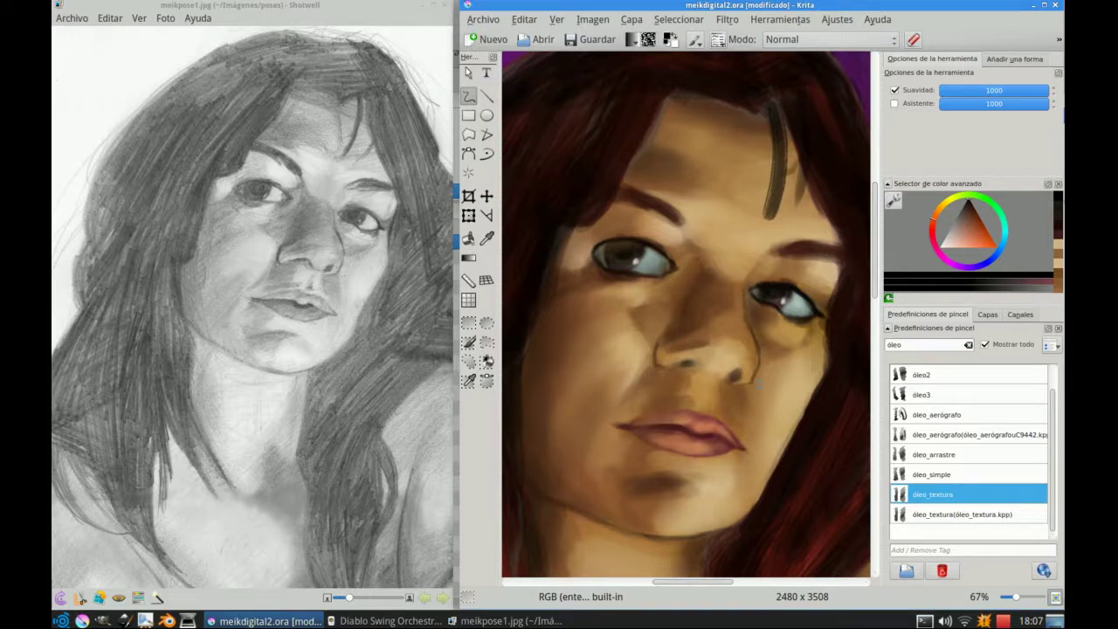
{"action": "left_click_drag", "start_coordinate": [758, 383], "coordinate": [780, 313]}
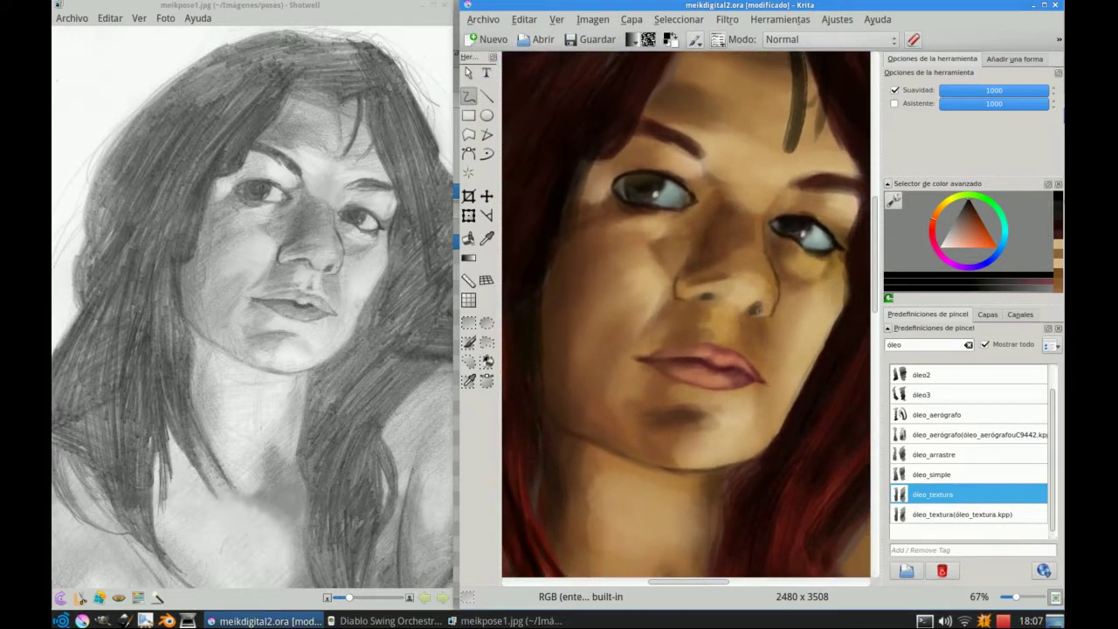
Step: Make the ojos y boca layer active and pick a darker red for the lips
{"action": "left_click", "coordinate": [988, 314]}
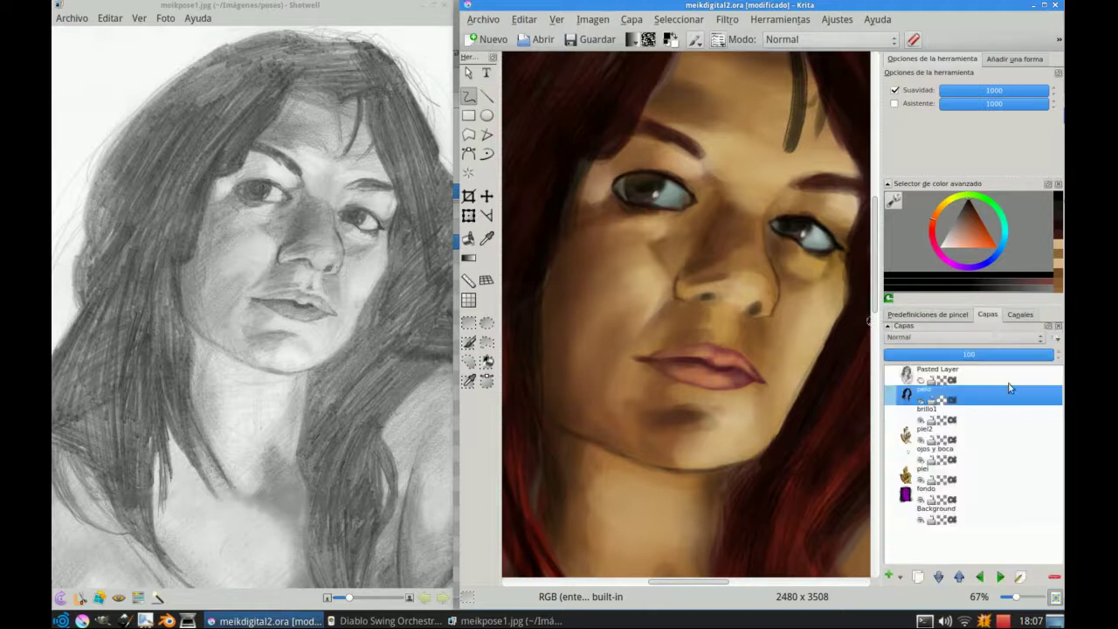
{"action": "left_click", "coordinate": [977, 456]}
{"action": "left_click", "coordinate": [971, 261]}
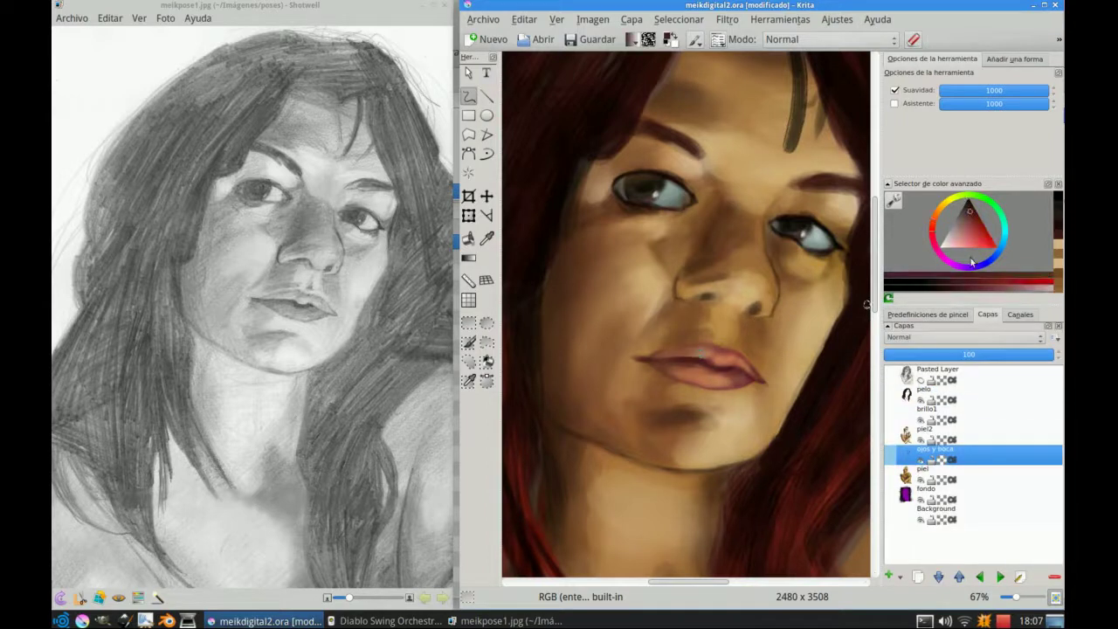
{"action": "left_click_drag", "start_coordinate": [966, 218], "coordinate": [969, 203]}
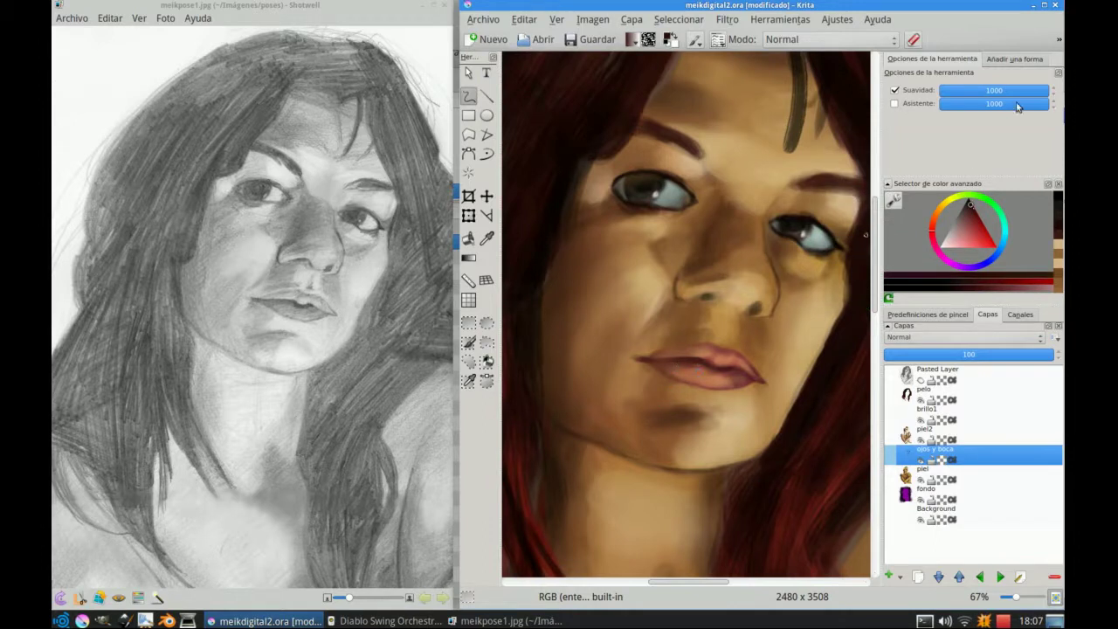
Step: Repaint and darken the right corner of the lips with the deeper red
{"action": "left_click", "coordinate": [1058, 39]}
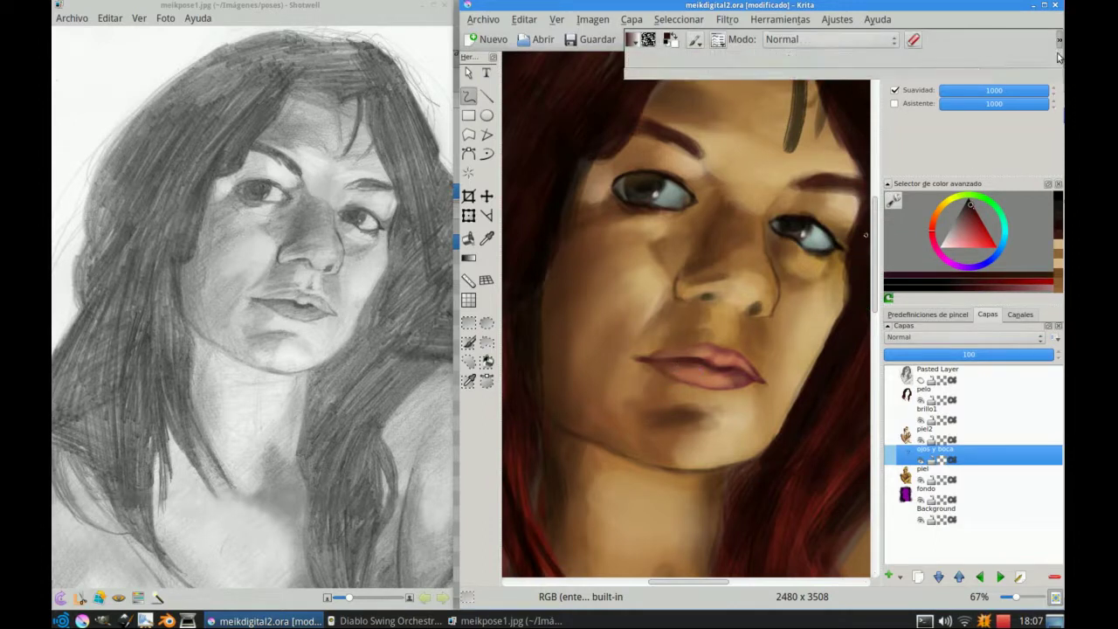
{"action": "left_click", "coordinate": [930, 31]}
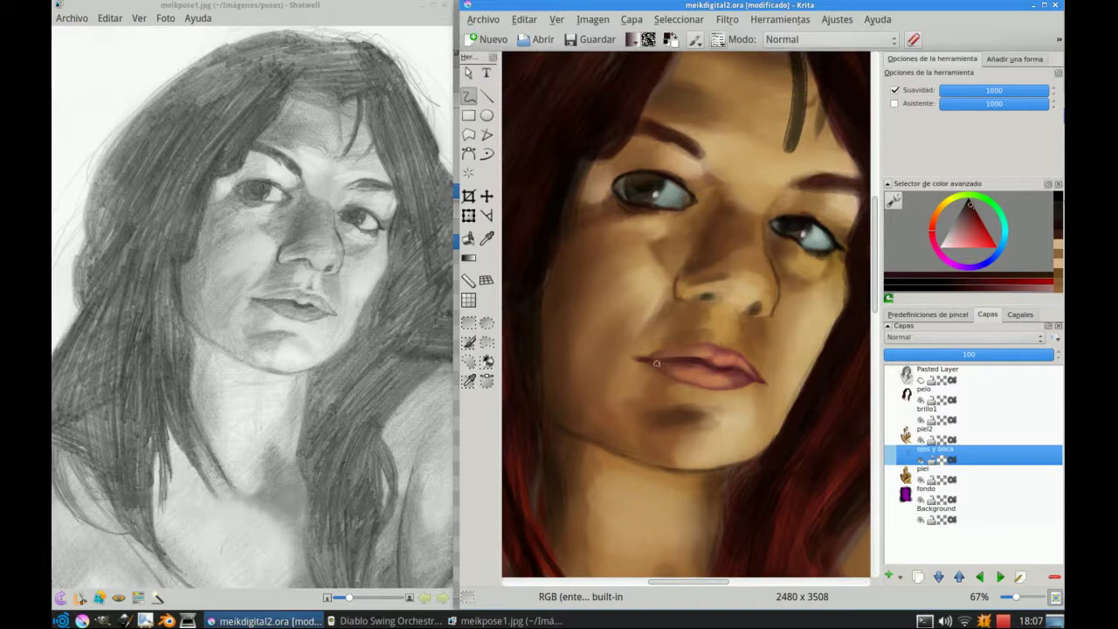
{"action": "left_click_drag", "start_coordinate": [649, 359], "coordinate": [677, 360]}
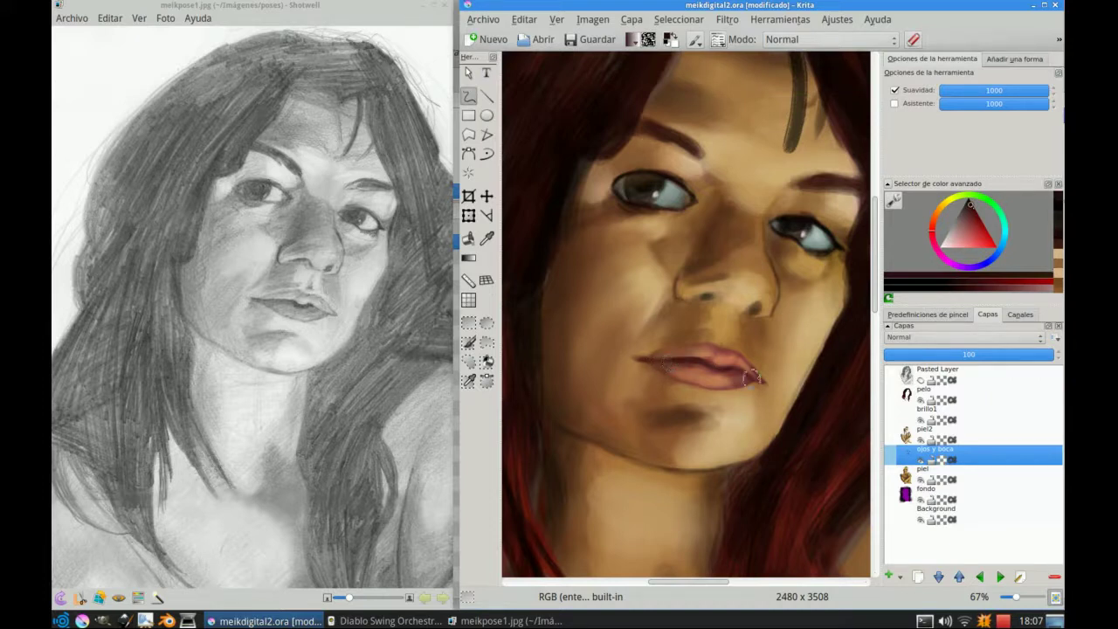
{"action": "left_click_drag", "start_coordinate": [749, 377], "coordinate": [734, 372]}
{"action": "scroll", "coordinate": [632, 356], "scroll_direction": "down", "scroll_amount": 3}
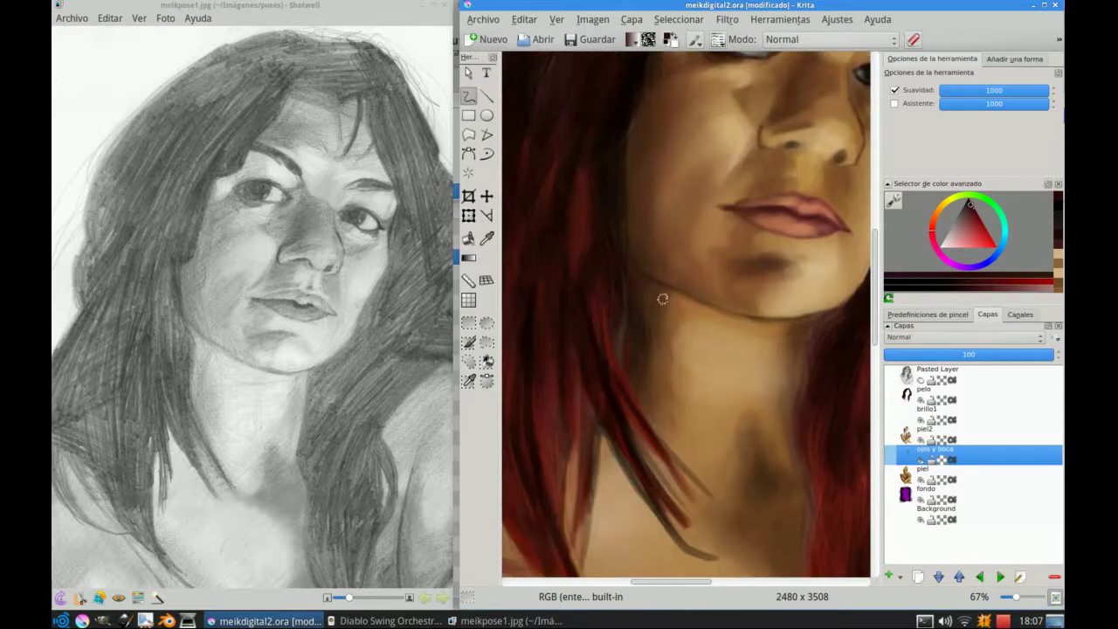
{"action": "scroll", "coordinate": [649, 300], "scroll_direction": "up", "scroll_amount": 1}
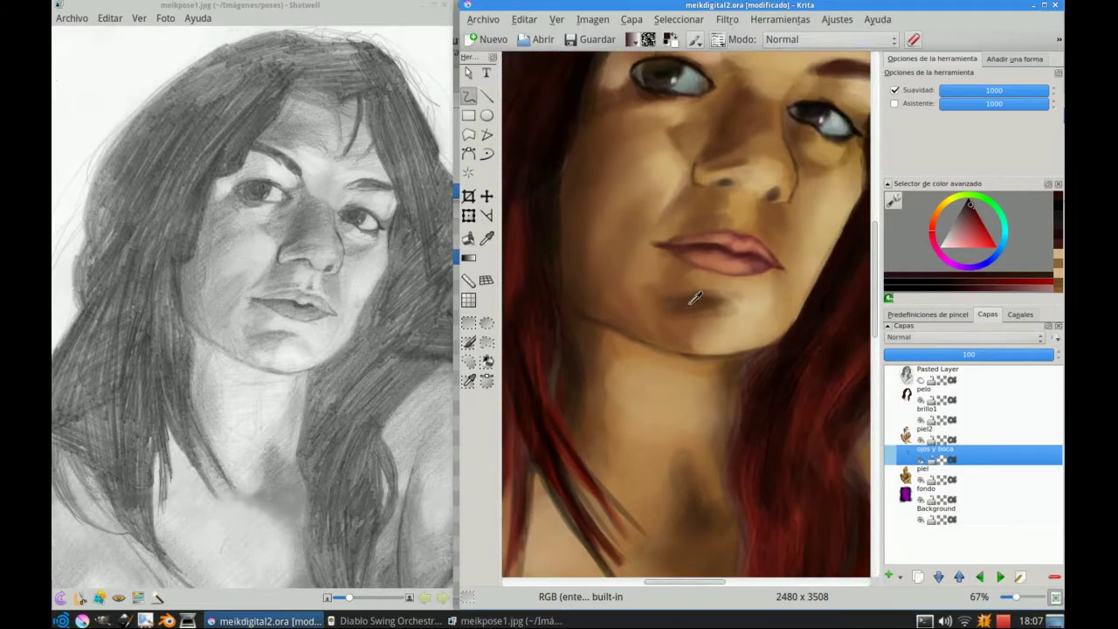
{"action": "left_click", "coordinate": [997, 433]}
Step: On the piel2 layer, sample skin tones around the chin and lip corners, then choose a darker brown
{"action": "left_click", "coordinate": [697, 295], "text": "ctrl"}
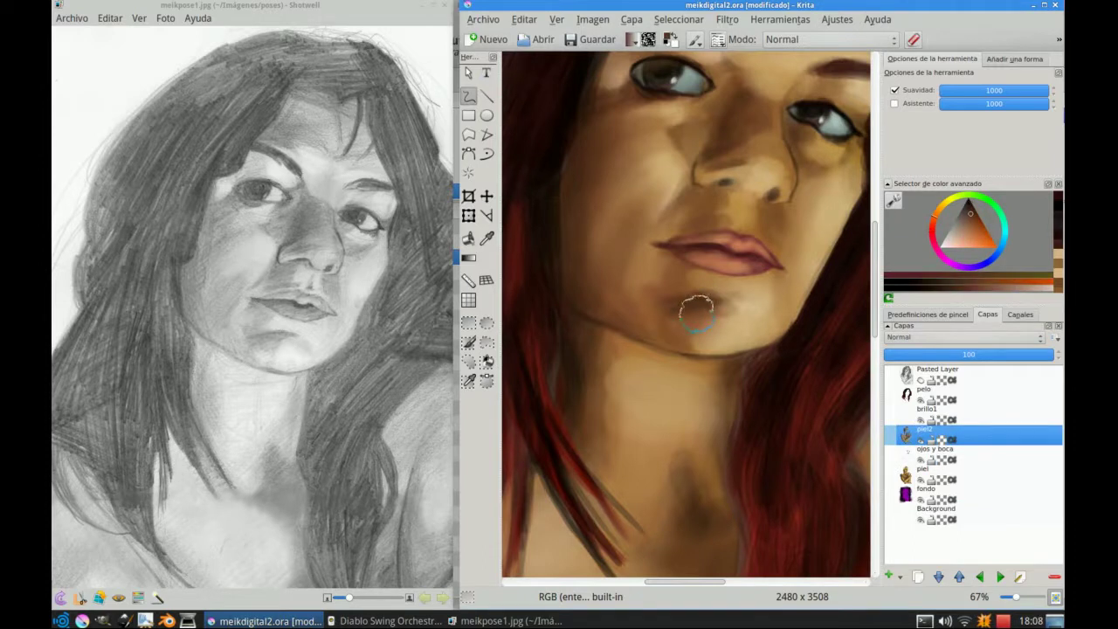
{"action": "left_click", "coordinate": [683, 318], "text": "ctrl"}
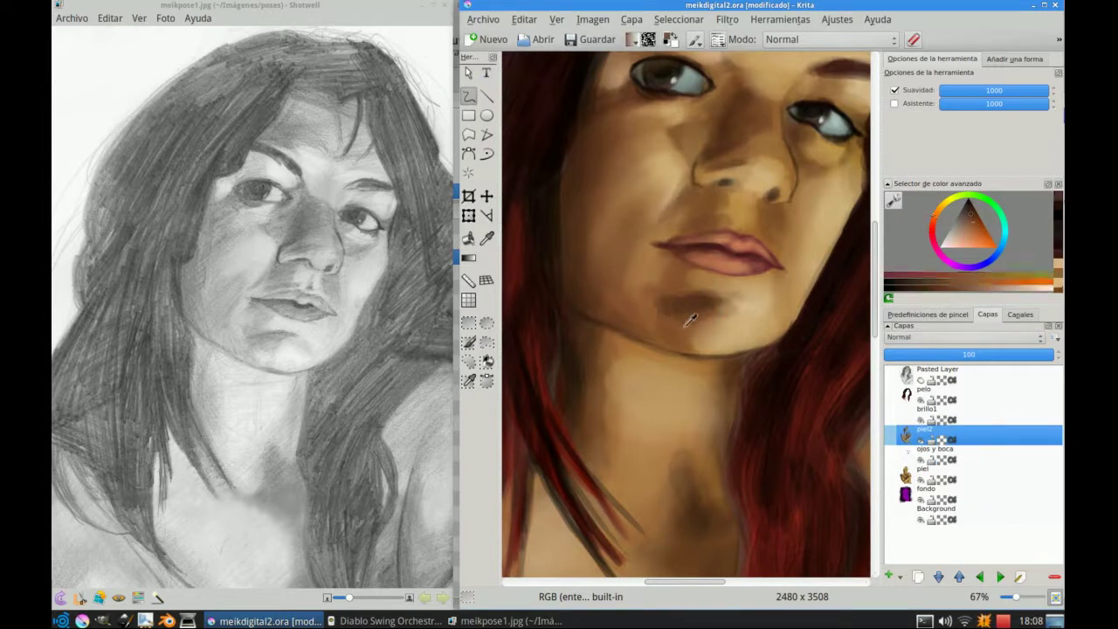
{"action": "left_click", "coordinate": [658, 301], "text": "ctrl"}
{"action": "left_click", "coordinate": [657, 293], "text": "ctrl"}
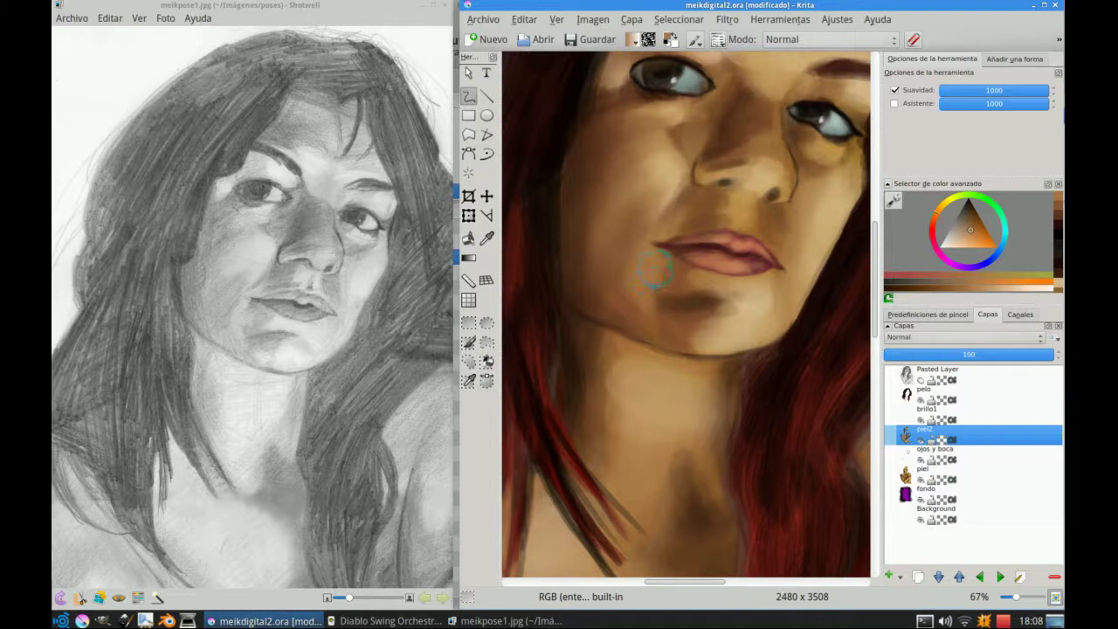
{"action": "left_click", "coordinate": [679, 264], "text": "ctrl"}
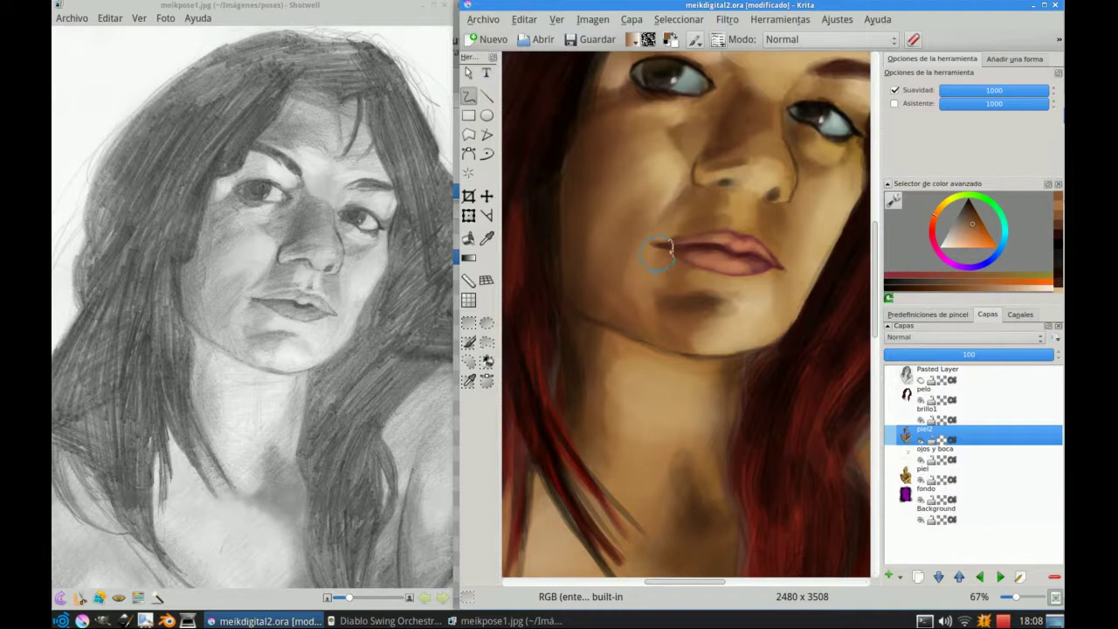
{"action": "left_click", "coordinate": [650, 265], "text": "ctrl"}
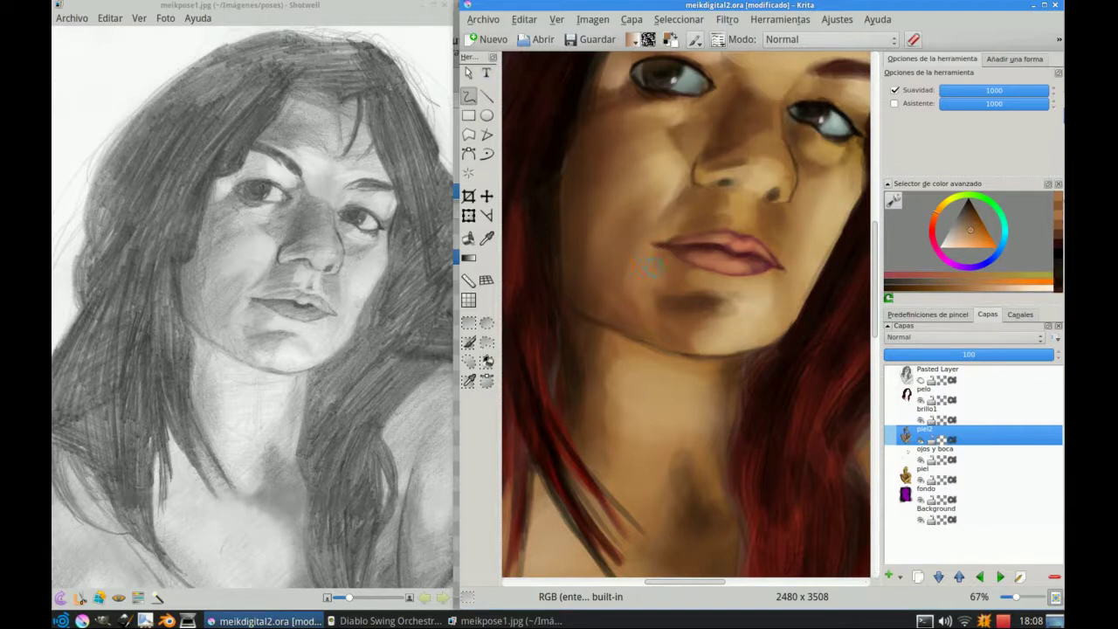
{"action": "left_click", "coordinate": [671, 253], "text": "ctrl"}
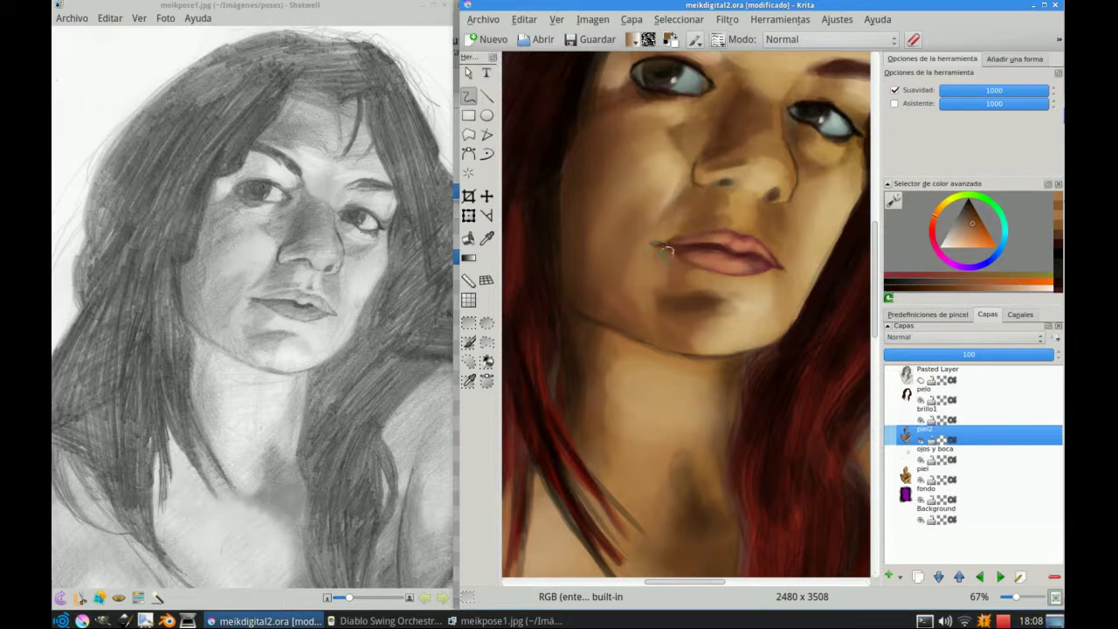
{"action": "left_click", "coordinate": [653, 265], "text": "ctrl"}
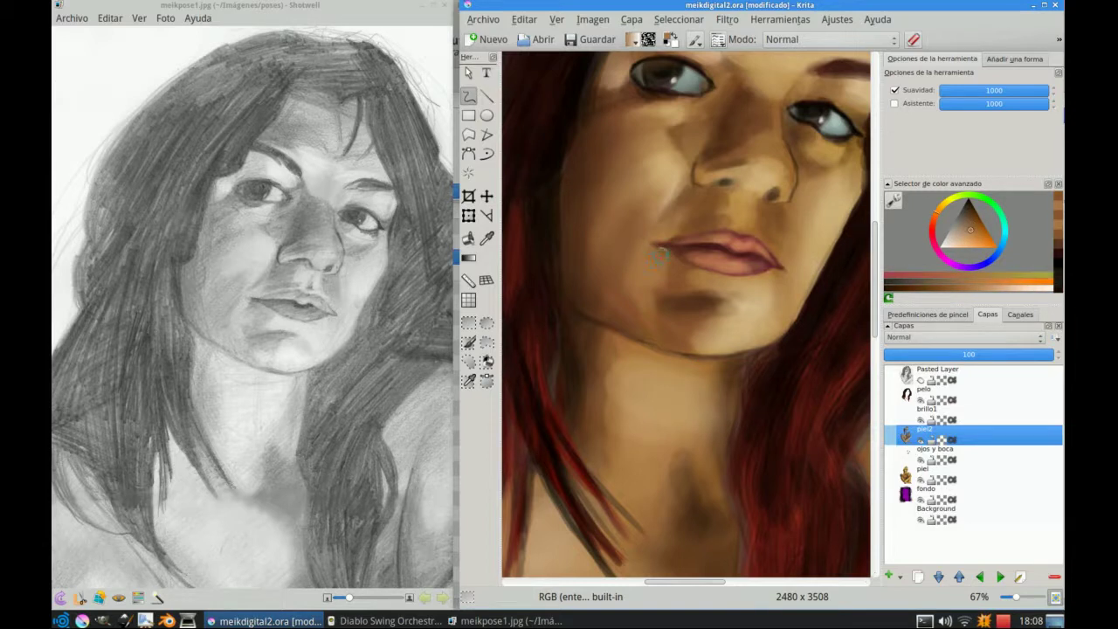
{"action": "left_click", "coordinate": [685, 263], "text": "ctrl"}
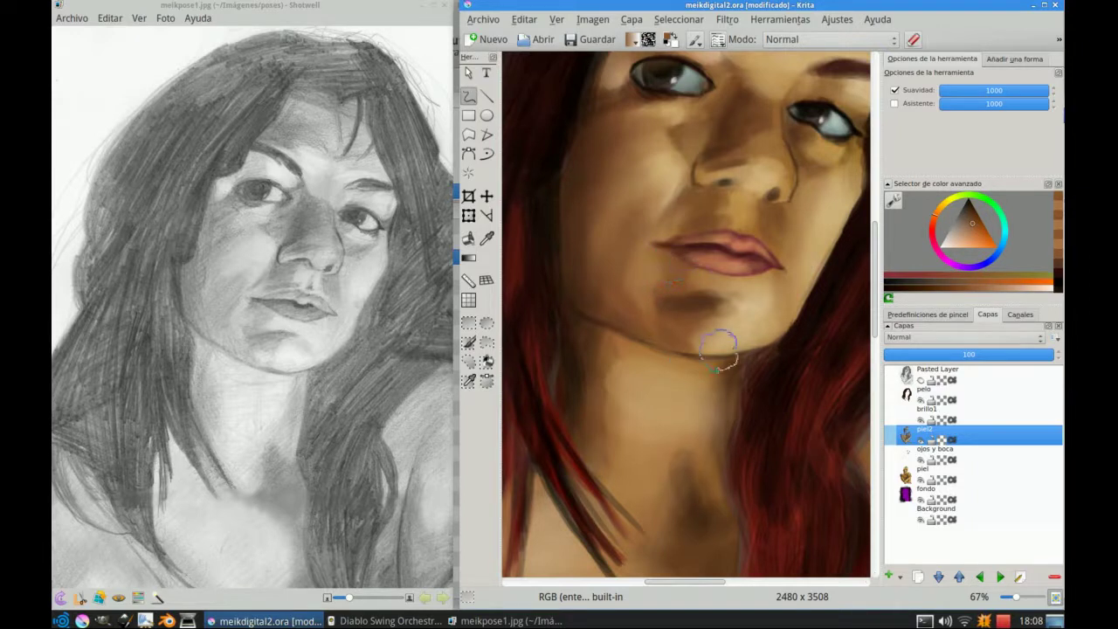
{"action": "scroll", "coordinate": [719, 349], "scroll_direction": "up", "scroll_amount": 2}
{"action": "left_click", "coordinate": [973, 219]}
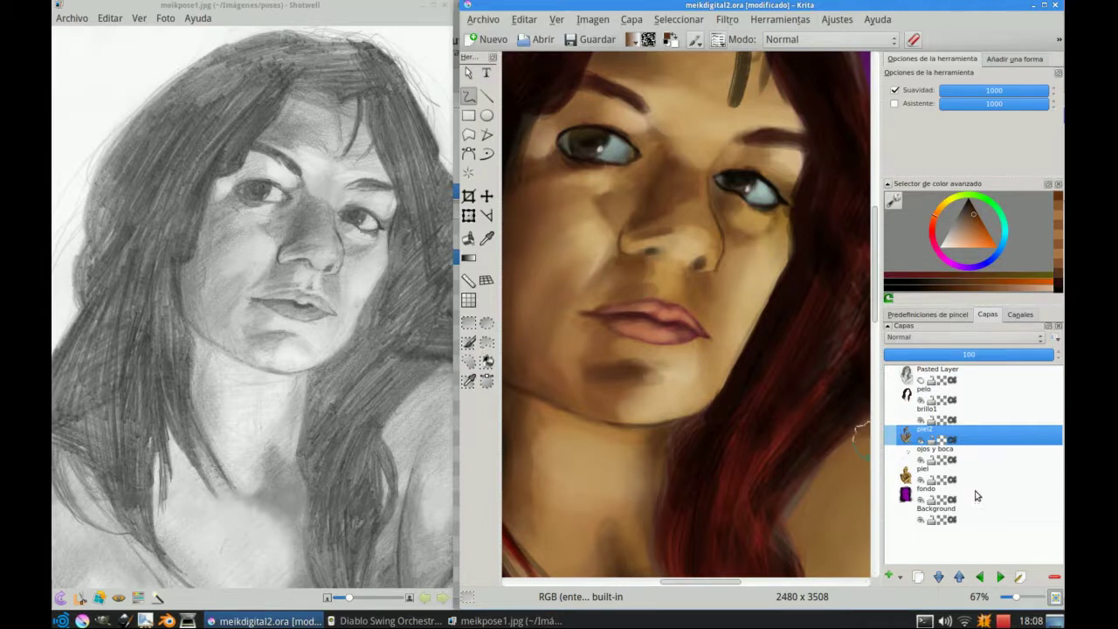
Step: Paint a shadow under the lower lip using tones sampled from the cheek and chin
{"action": "left_click", "coordinate": [985, 481]}
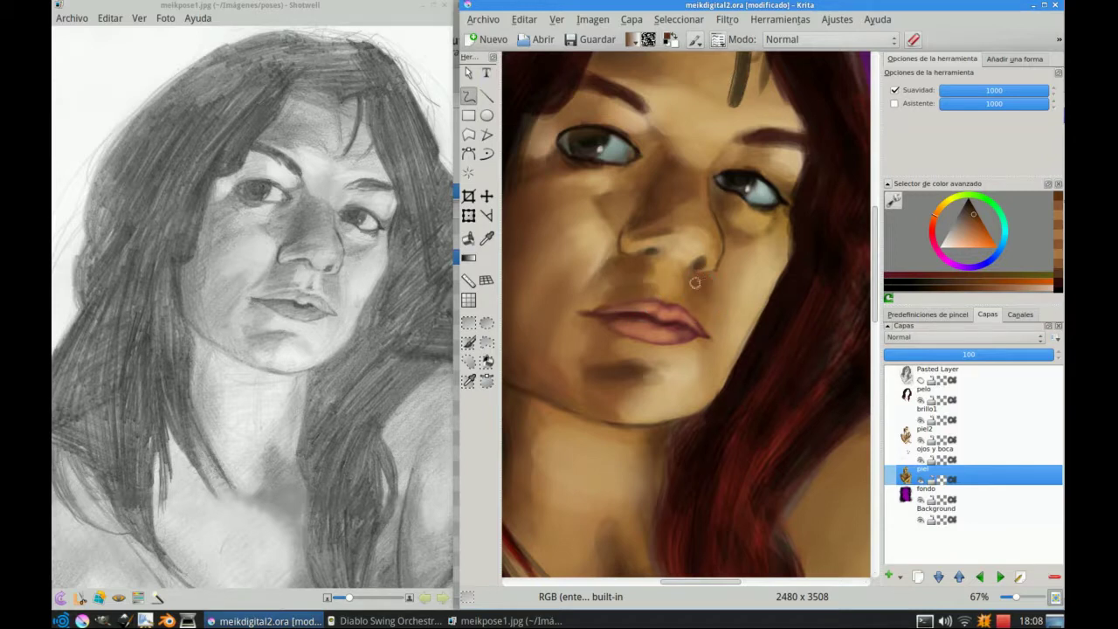
{"action": "left_click", "coordinate": [911, 438]}
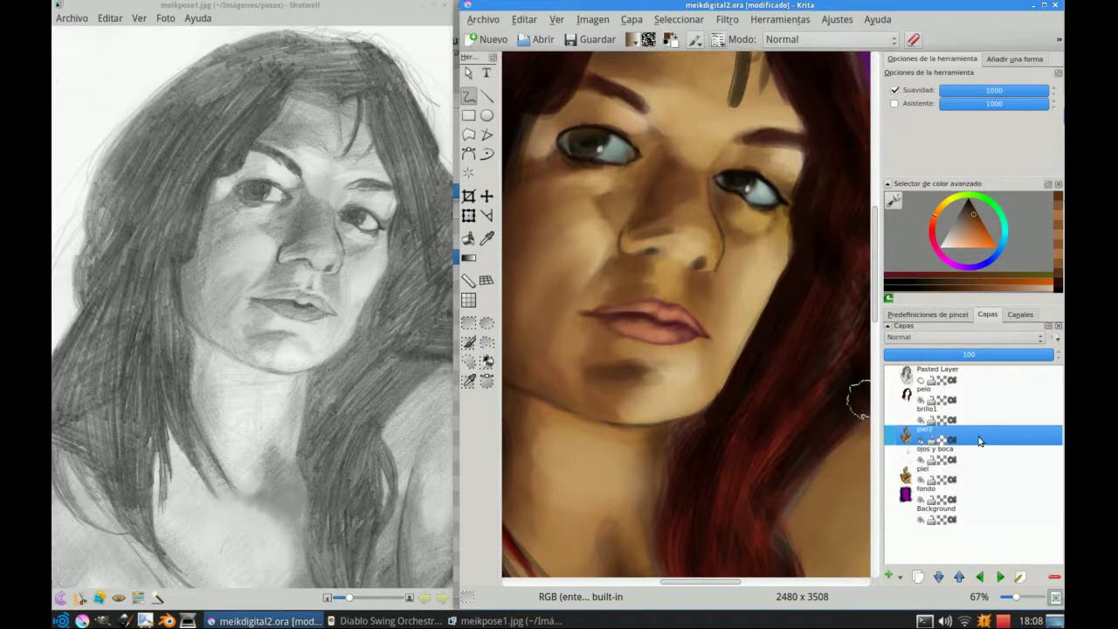
{"action": "left_click", "coordinate": [604, 285], "text": "ctrl"}
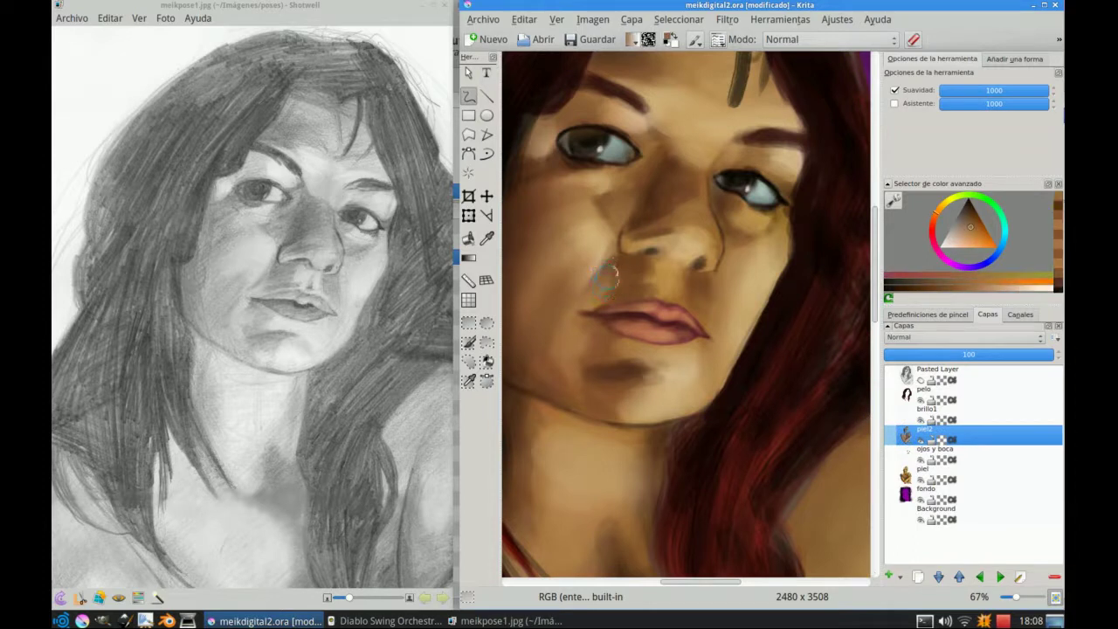
{"action": "left_click", "coordinate": [615, 254], "text": "ctrl"}
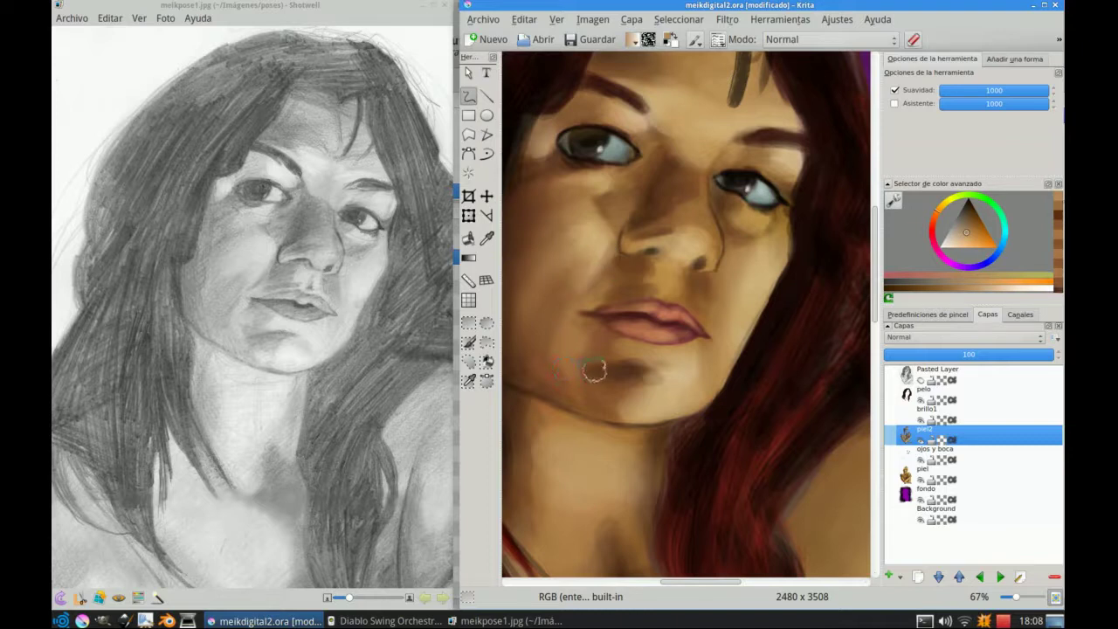
{"action": "left_click", "coordinate": [601, 289], "text": "ctrl"}
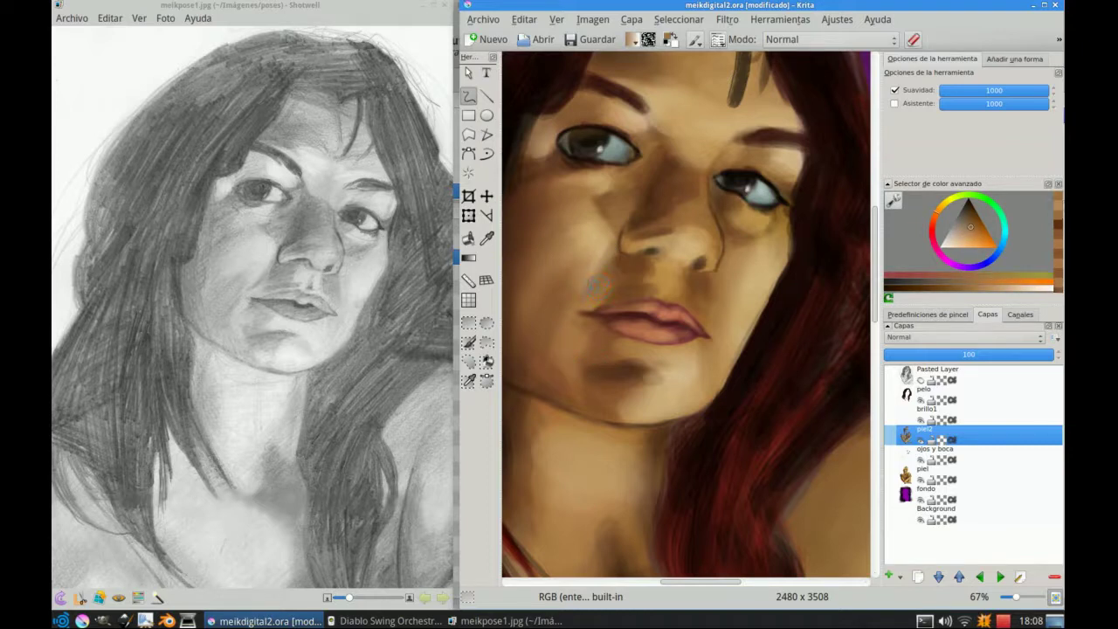
{"action": "left_click_drag", "start_coordinate": [603, 365], "coordinate": [635, 365]}
{"action": "left_click", "coordinate": [582, 253], "text": "ctrl"}
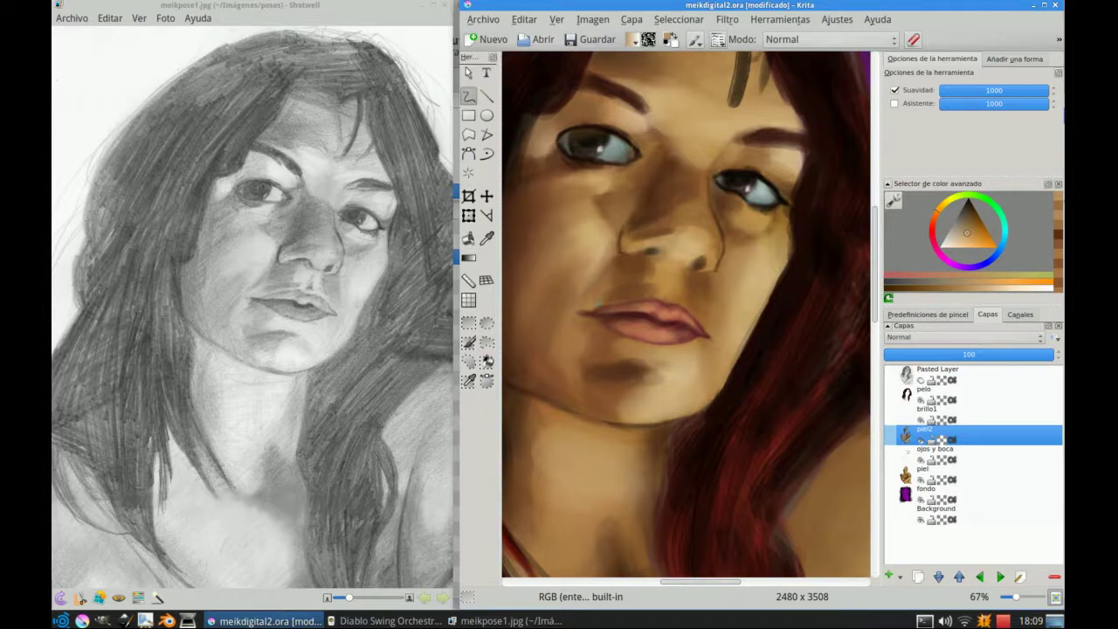
Step: Show the list of óleo brush presets
{"action": "left_click", "coordinate": [958, 314]}
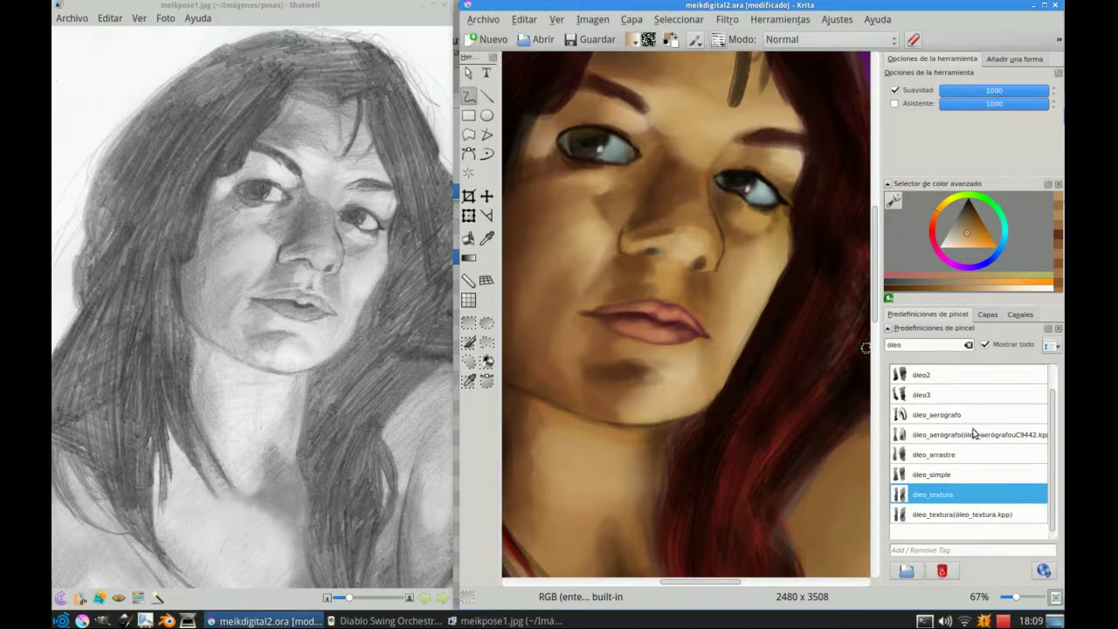
Step: With a tiny óleo_aerógrafo brush, dab sampled skin tone under the nose and lighten the left nostril
{"action": "left_click", "coordinate": [971, 415]}
{"action": "key", "text": "bracketleft"}
{"action": "key", "text": "bracketleft"}
{"action": "key", "text": "bracketleft"}
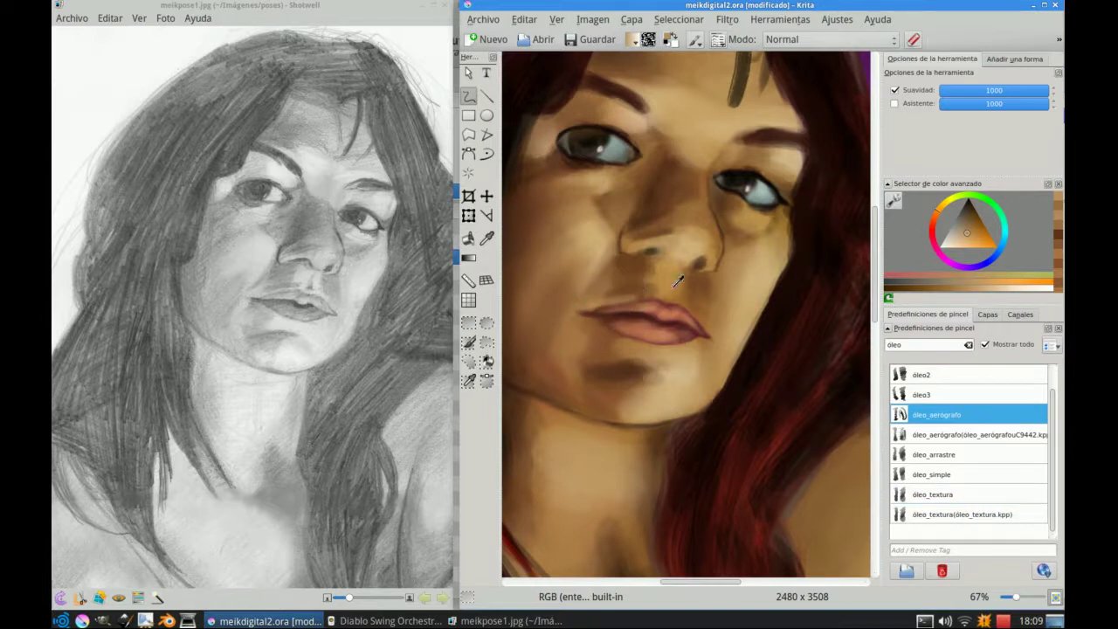
{"action": "left_click", "coordinate": [1059, 39]}
{"action": "left_click", "coordinate": [664, 298], "text": "ctrl"}
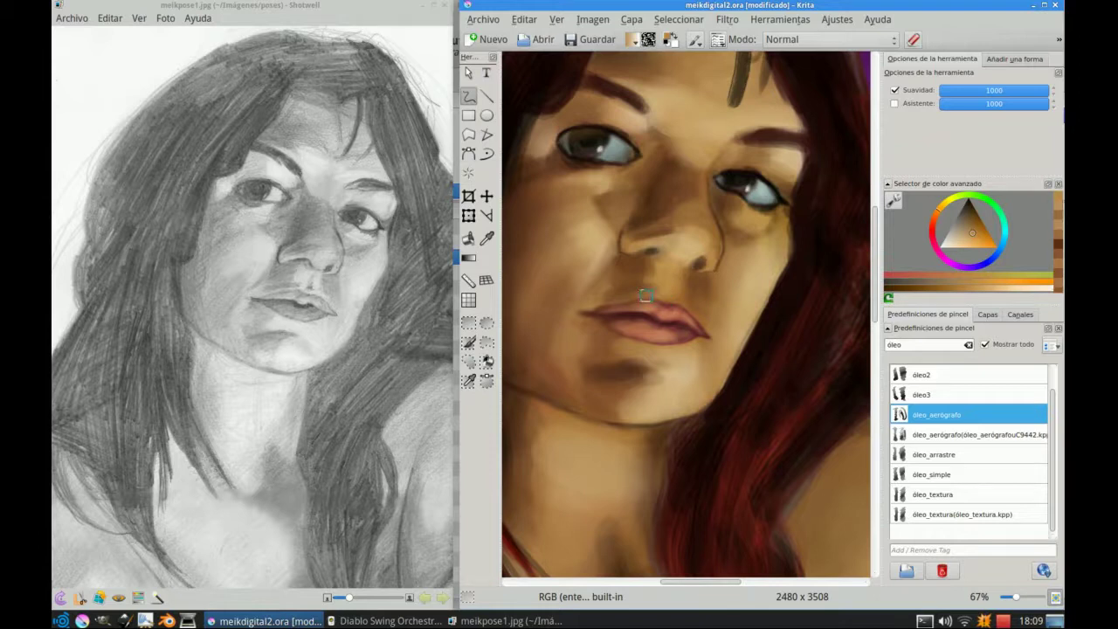
{"action": "left_click", "coordinate": [643, 294], "text": "ctrl"}
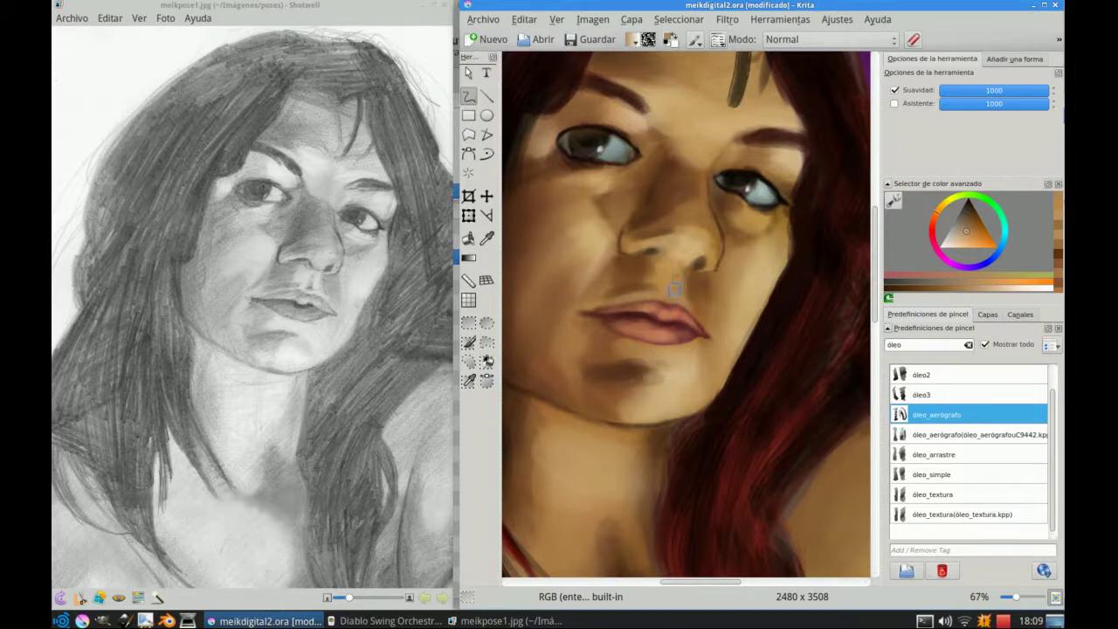
{"action": "left_click", "coordinate": [598, 230], "text": "ctrl"}
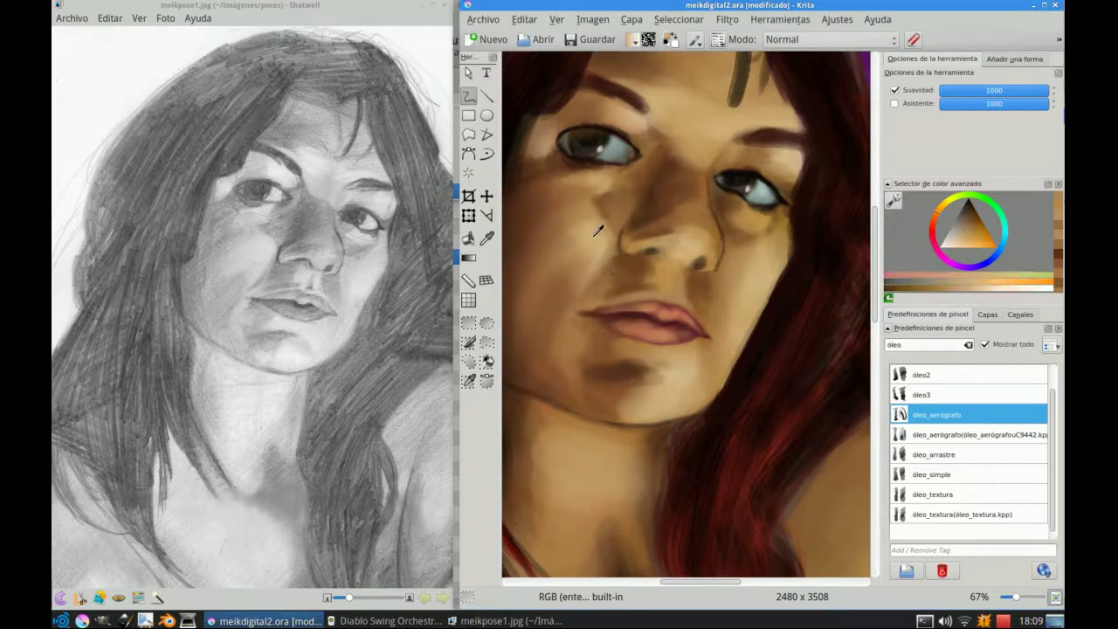
{"action": "left_click", "coordinate": [677, 283]}
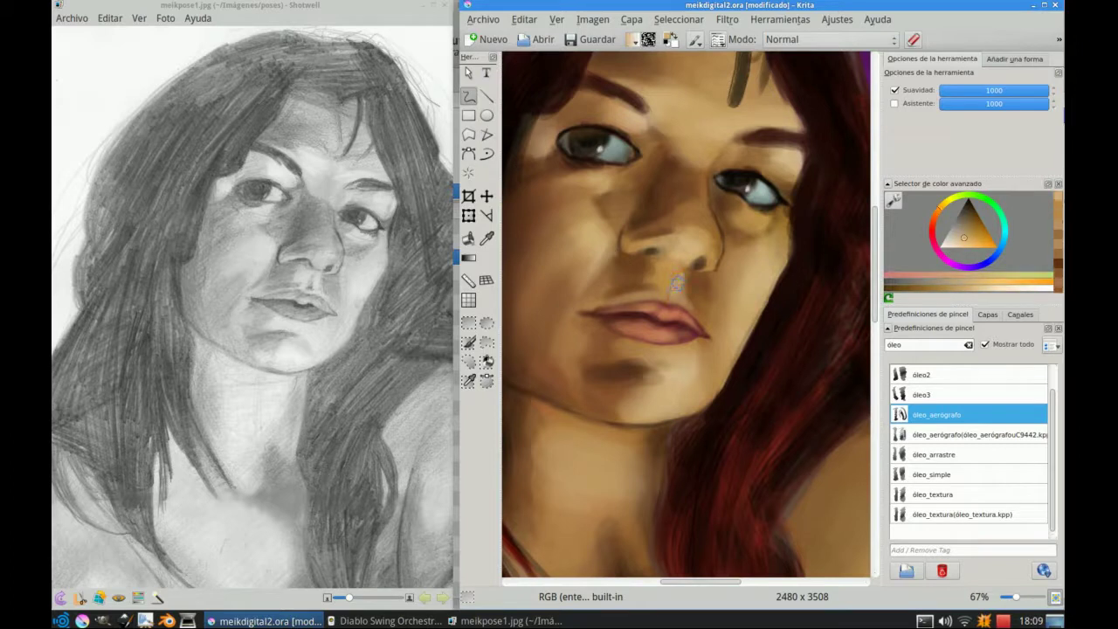
{"action": "left_click", "coordinate": [616, 272], "text": "ctrl"}
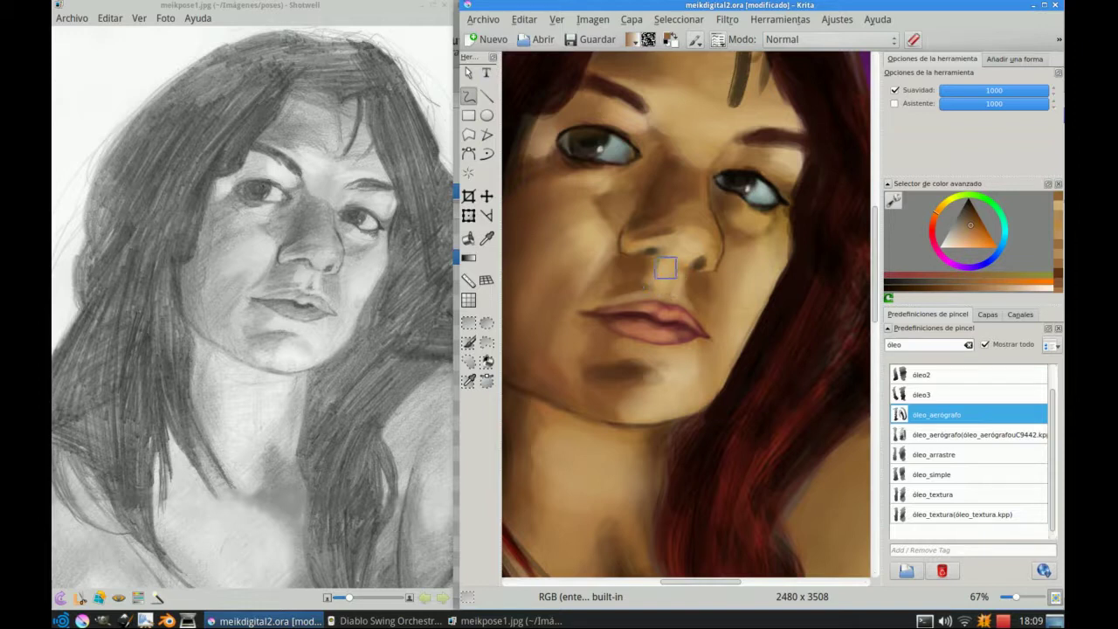
{"action": "left_click", "coordinate": [678, 218], "text": "ctrl"}
{"action": "left_click", "coordinate": [661, 252], "text": "ctrl"}
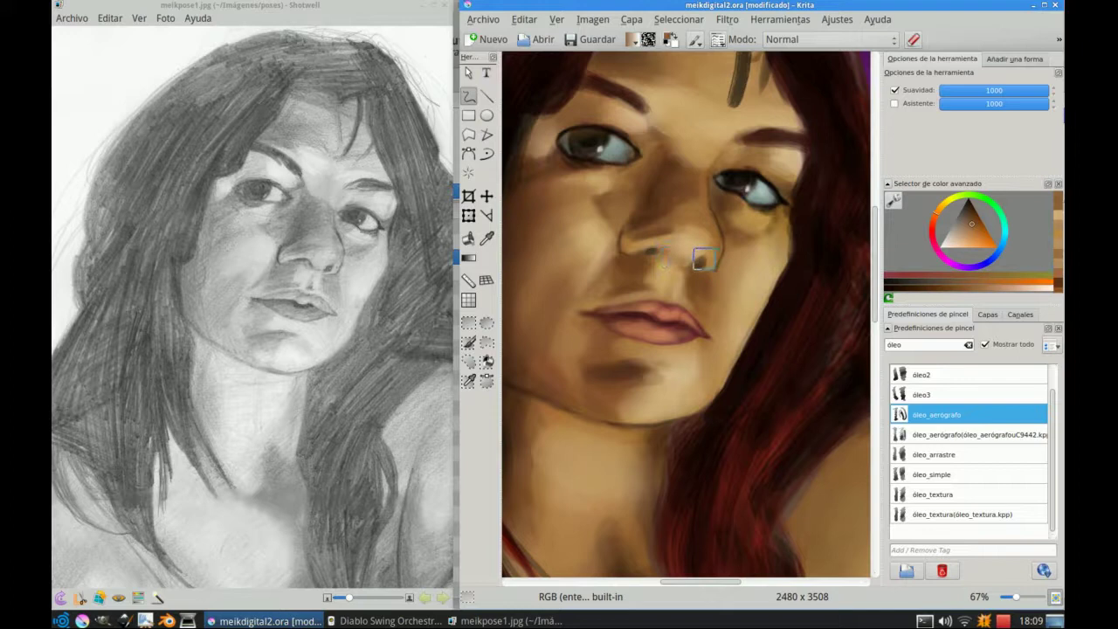
{"action": "mouse_move", "coordinate": [678, 248]}
{"action": "left_mouse_down"}
{"action": "mouse_move", "coordinate": [655, 253]}
{"action": "mouse_move", "coordinate": [661, 246]}
{"action": "left_mouse_up"}
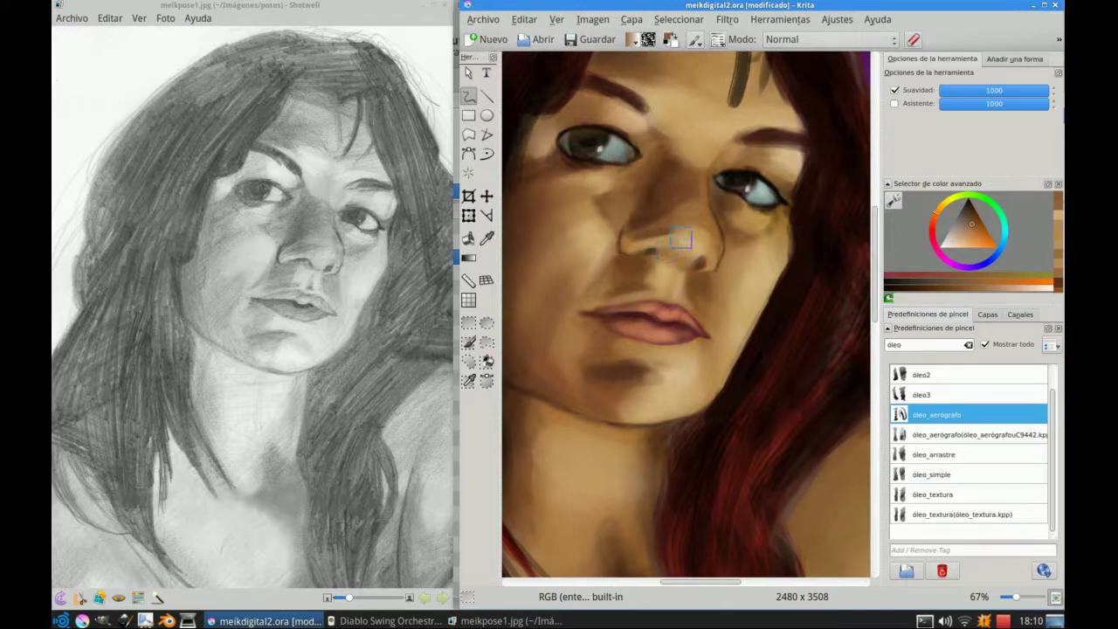
Step: Repaint the nose tip lighter and paint a darker orange shadow at the nostril
{"action": "left_click", "coordinate": [1058, 41]}
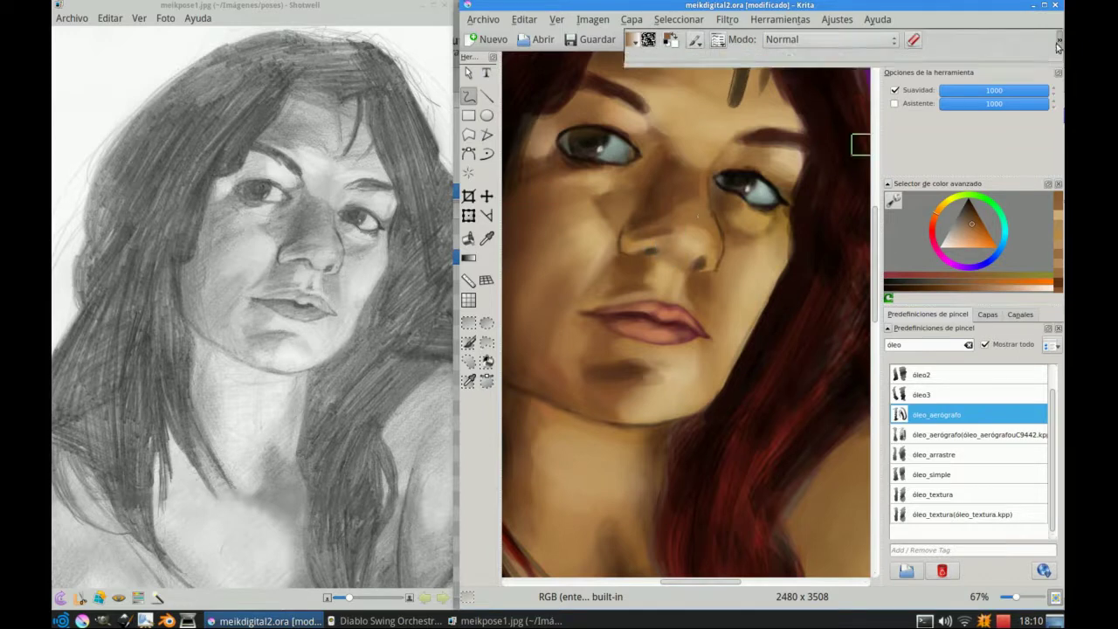
{"action": "left_click", "coordinate": [548, 222], "text": "ctrl"}
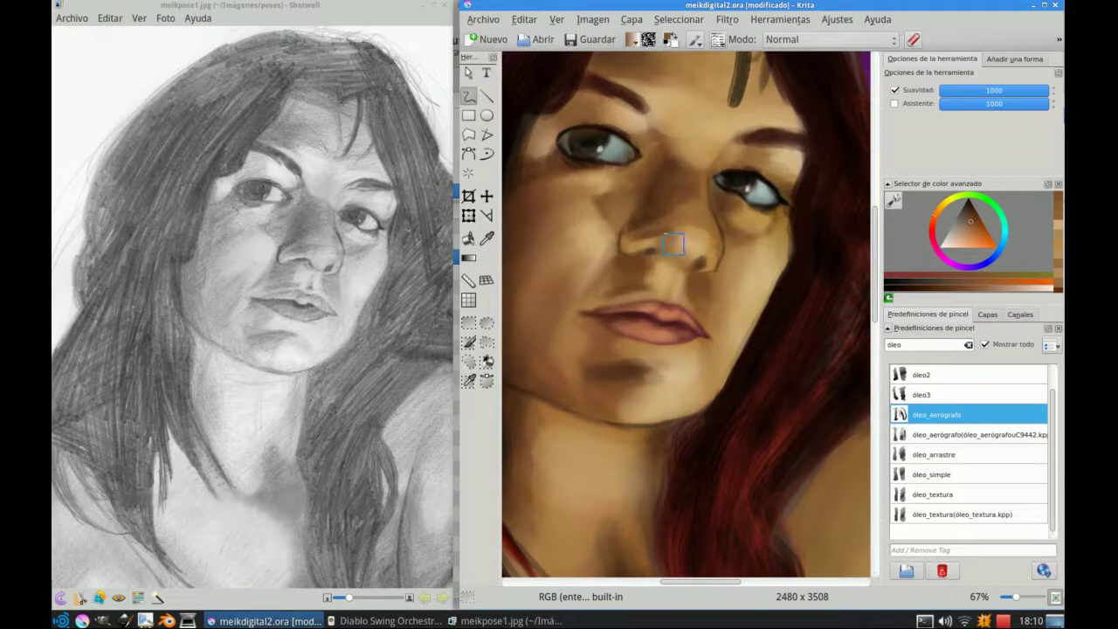
{"action": "left_click", "coordinate": [696, 237], "text": "ctrl"}
{"action": "left_click", "coordinate": [681, 251], "text": "ctrl"}
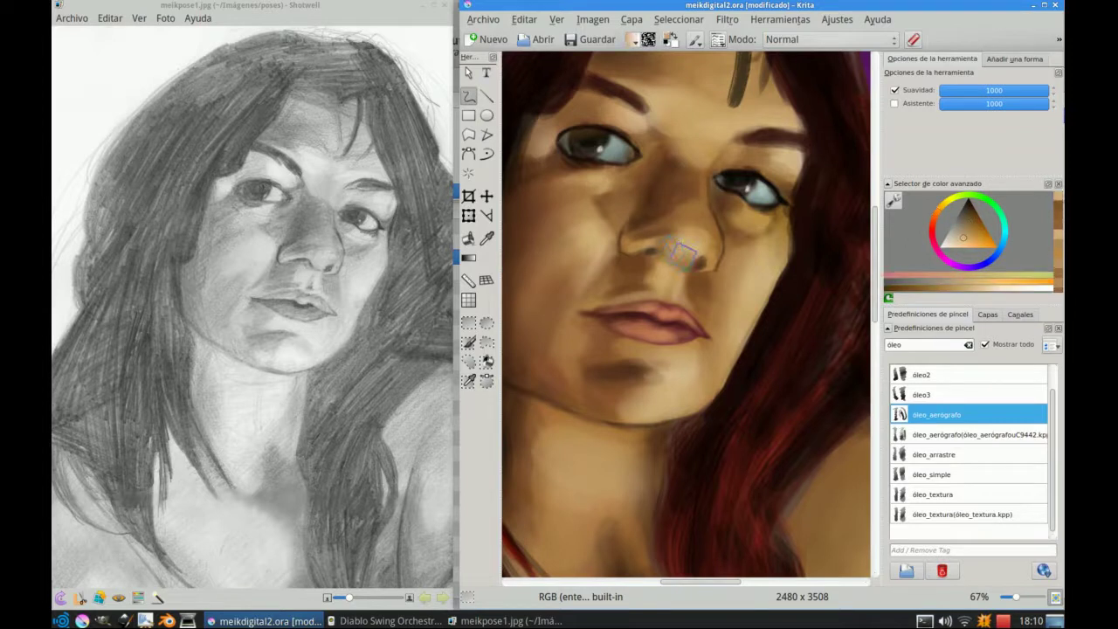
{"action": "left_click", "coordinate": [694, 181], "text": "ctrl"}
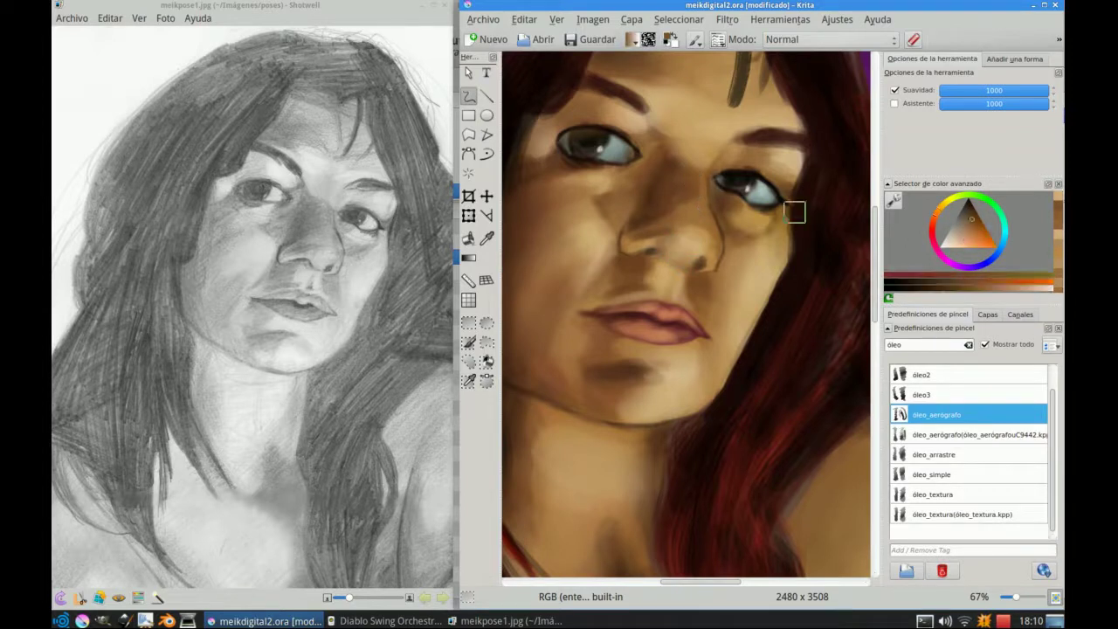
{"action": "left_click", "coordinate": [933, 226]}
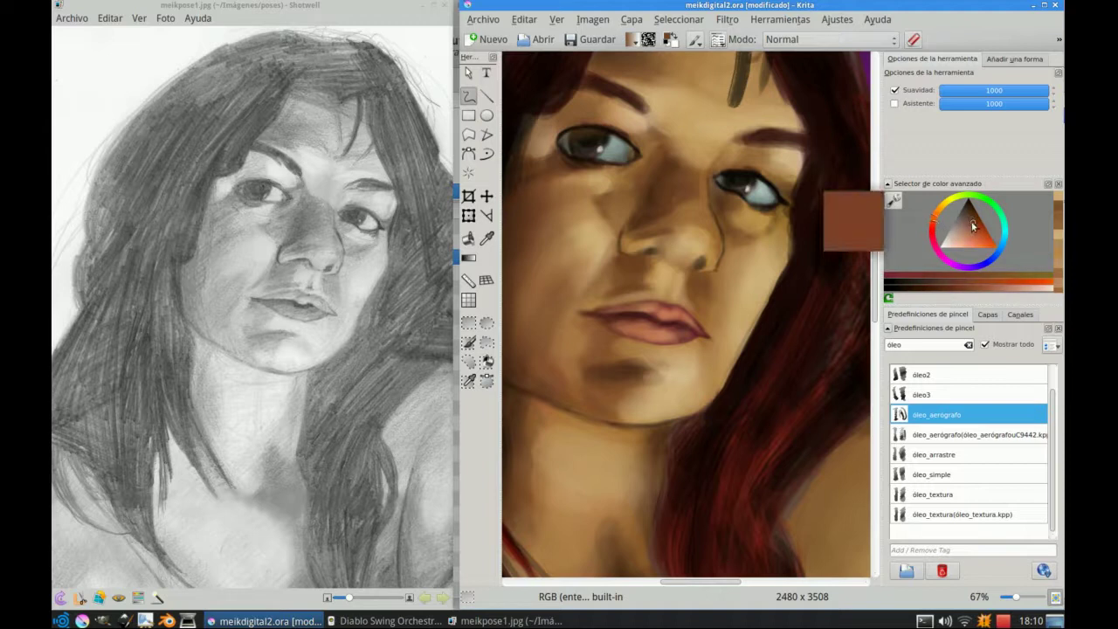
{"action": "left_click", "coordinate": [972, 223]}
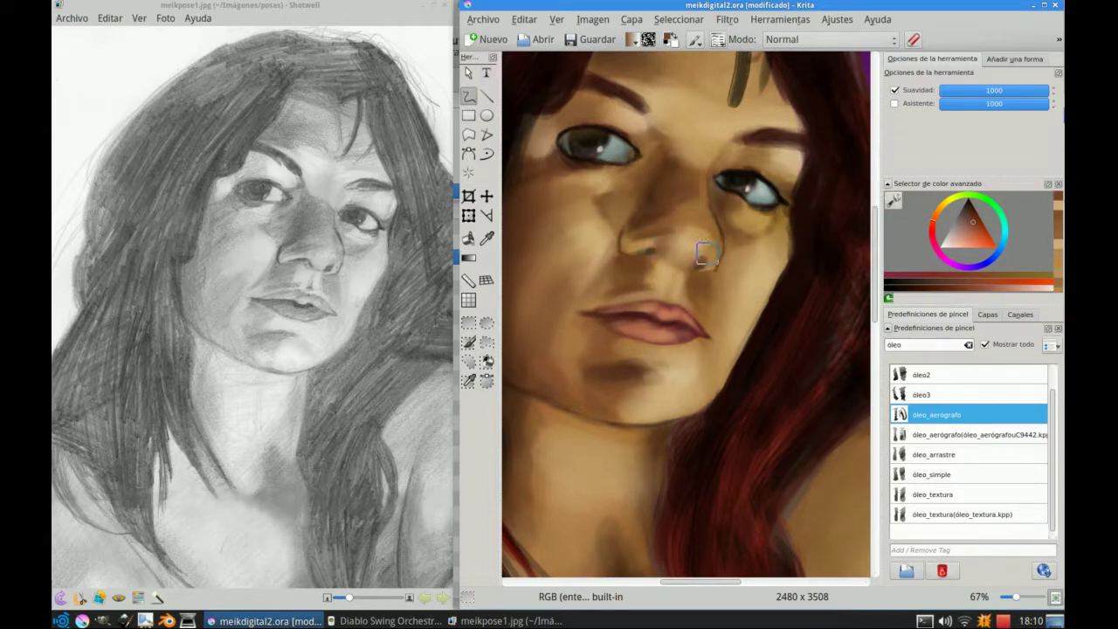
{"action": "left_click", "coordinate": [696, 238], "text": "ctrl"}
{"action": "left_click_drag", "start_coordinate": [696, 238], "coordinate": [647, 245]}
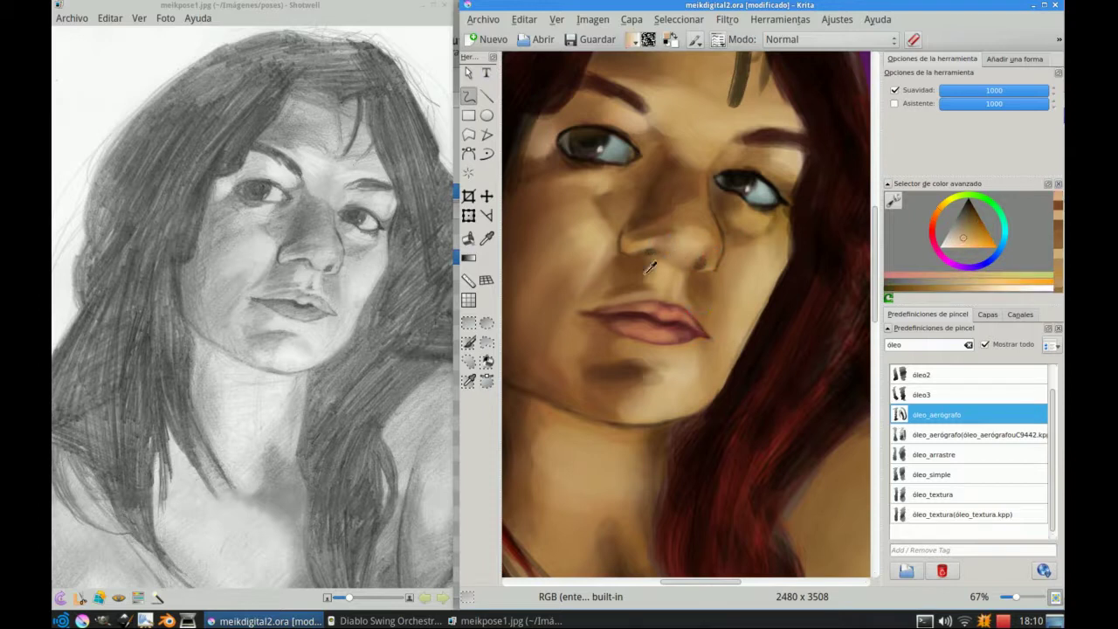
{"action": "left_click", "coordinate": [644, 271], "text": "ctrl"}
{"action": "left_click_drag", "start_coordinate": [635, 281], "coordinate": [648, 255]}
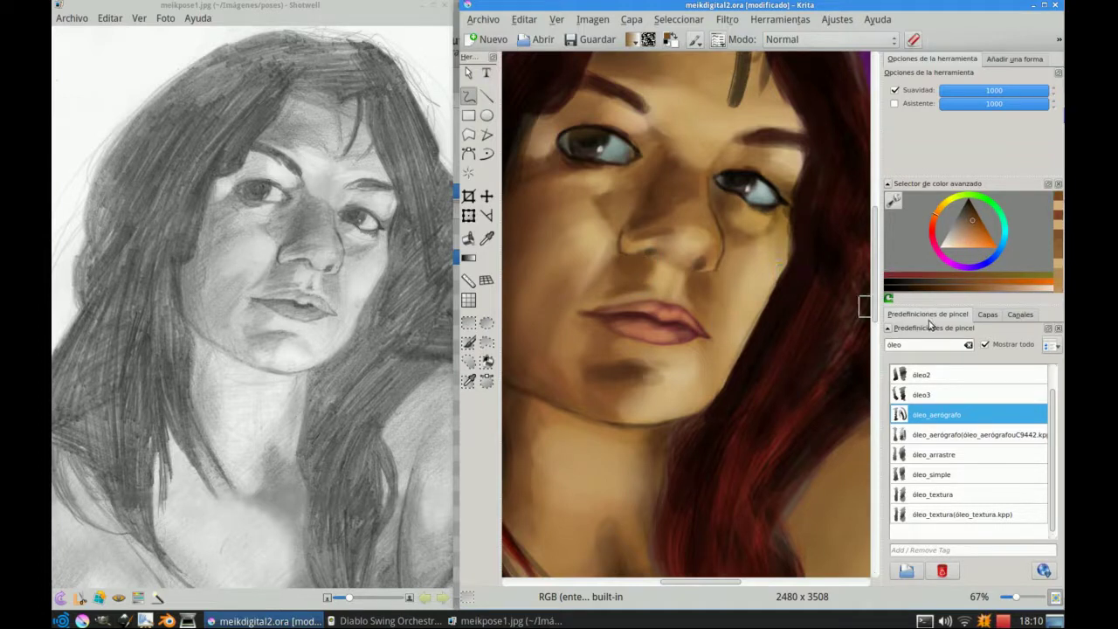
{"action": "left_click", "coordinate": [950, 456]}
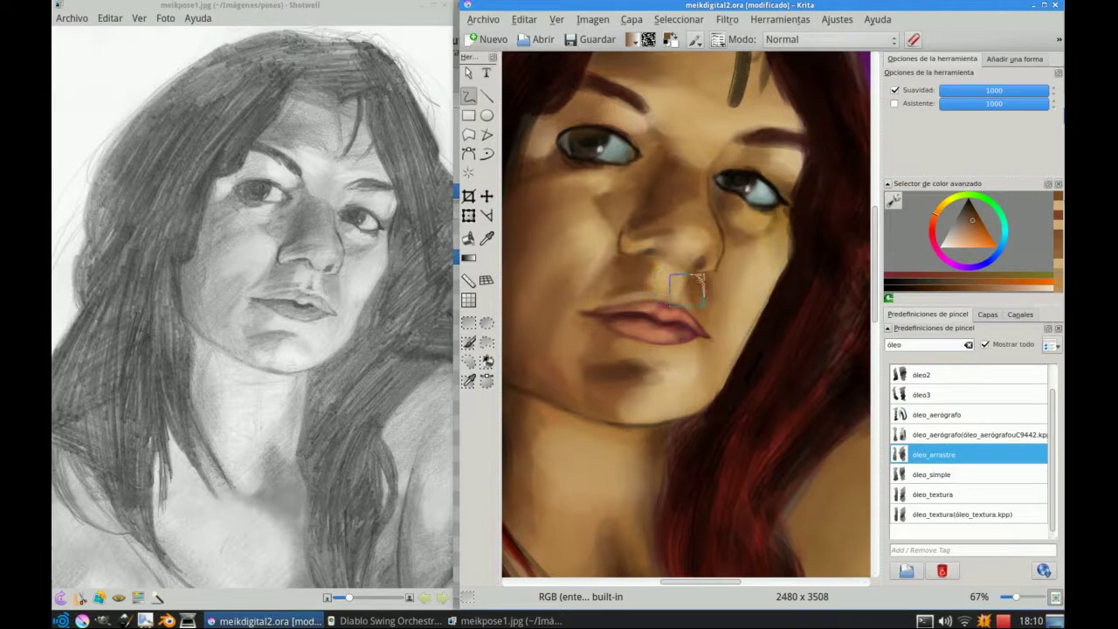
Step: With óleo_arrastre, blend sampled skin tones under the nose tip and just below the nose
{"action": "left_click", "coordinate": [618, 268], "text": "ctrl"}
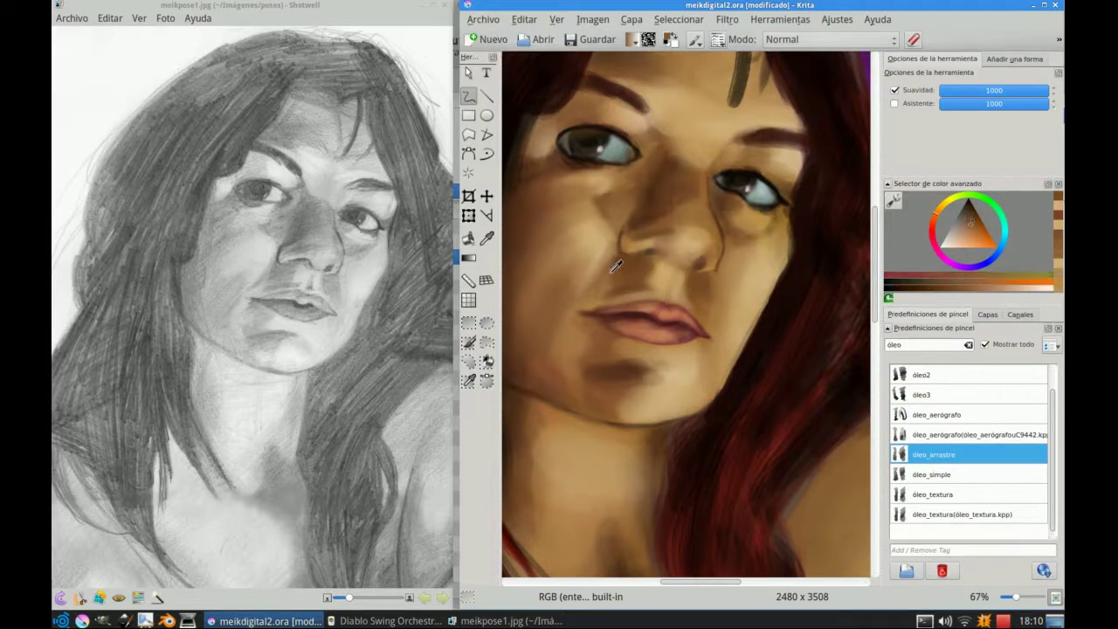
{"action": "left_click", "coordinate": [669, 292], "text": "ctrl"}
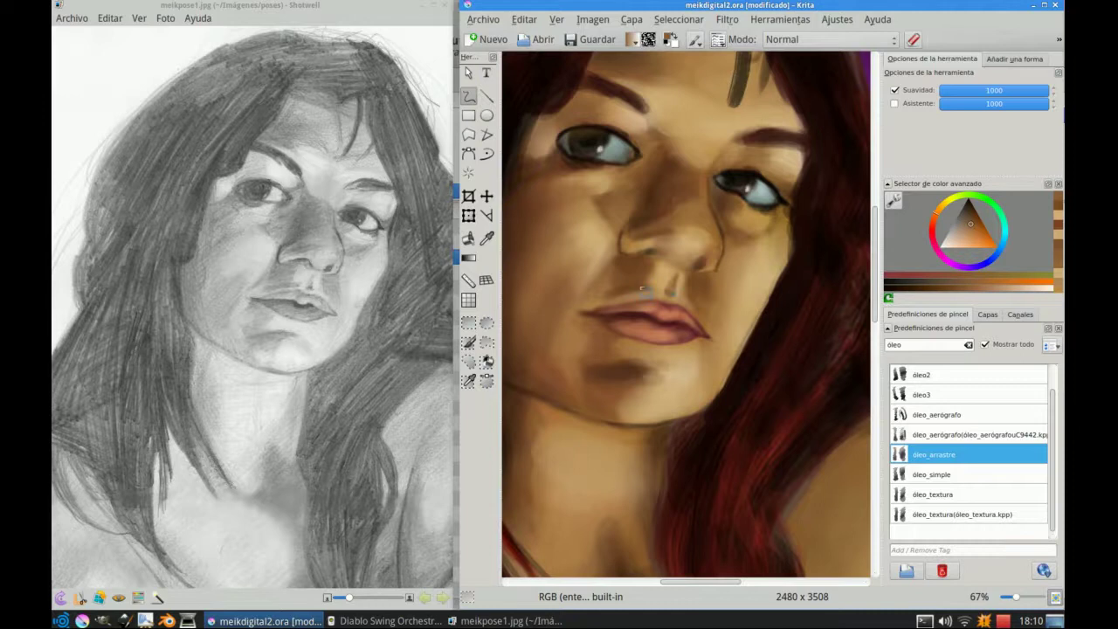
{"action": "left_click", "coordinate": [634, 285], "text": "ctrl"}
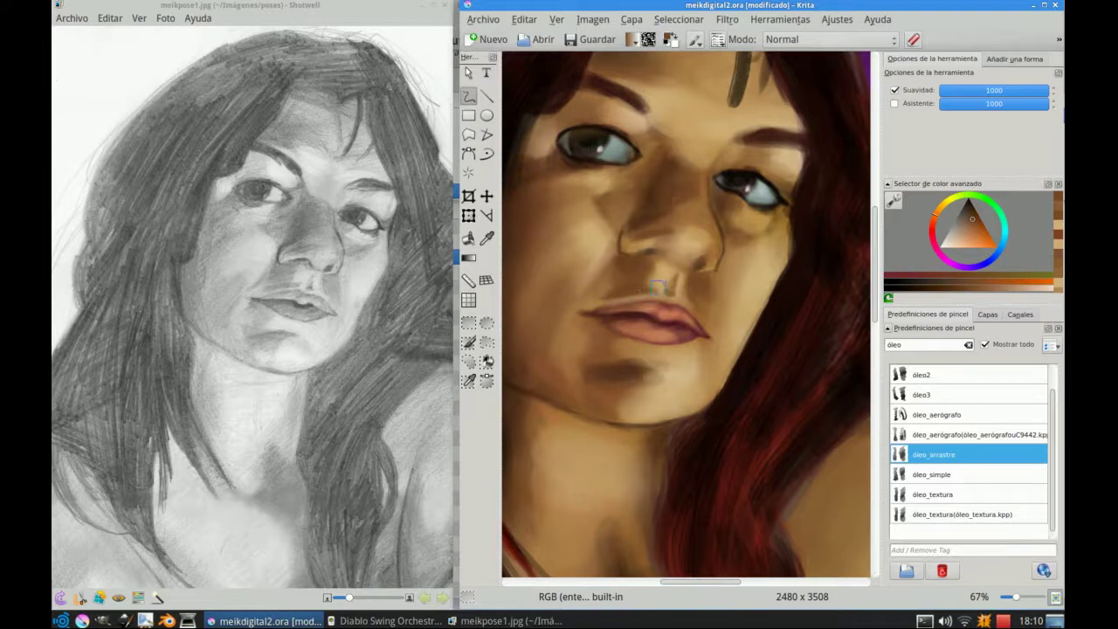
{"action": "left_click", "coordinate": [861, 248], "text": "ctrl"}
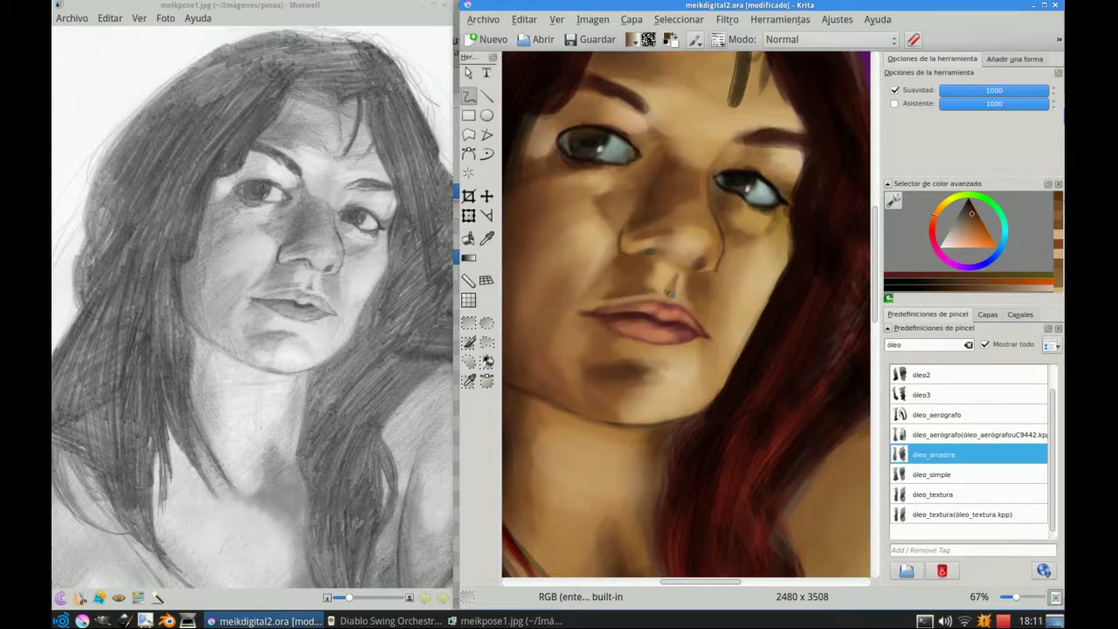
{"action": "left_click", "coordinate": [1059, 39]}
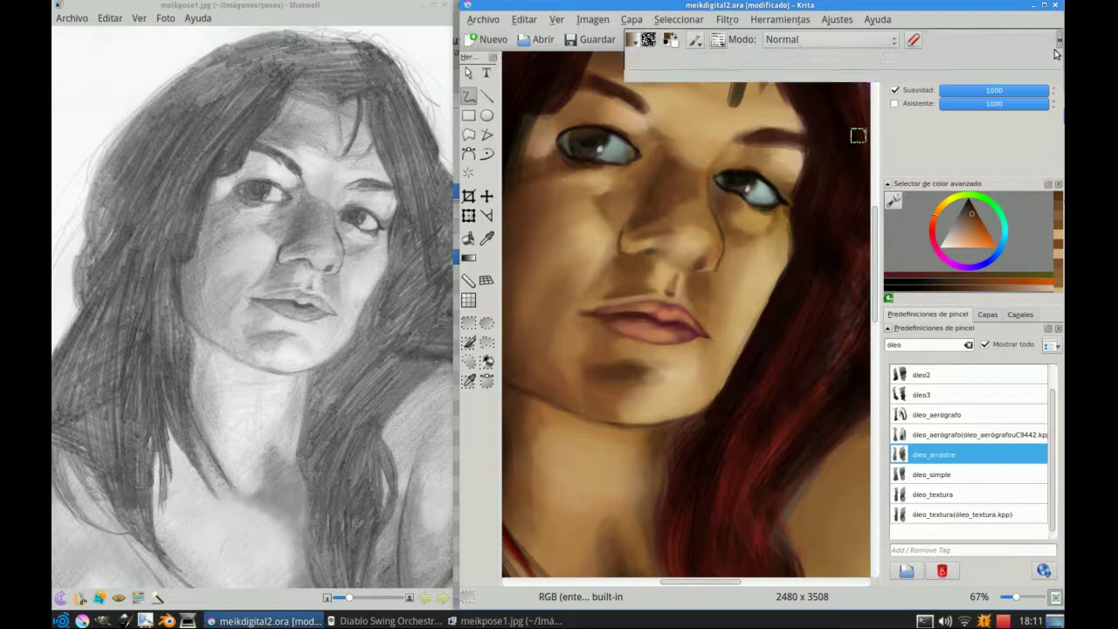
{"action": "left_click", "coordinate": [749, 187]}
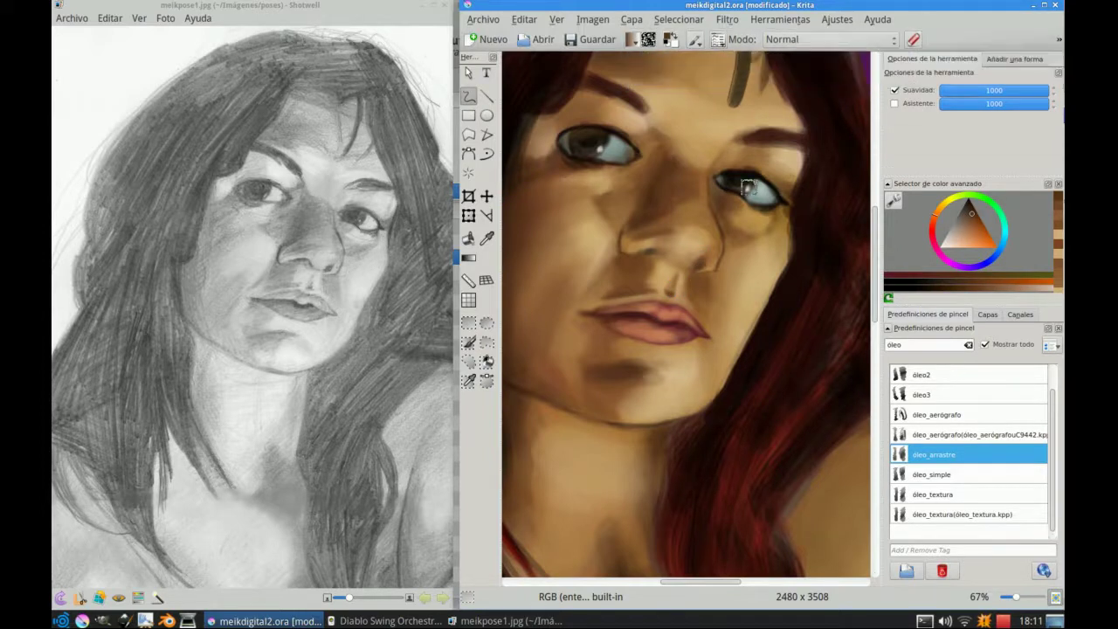
{"action": "left_click", "coordinate": [609, 273], "text": "ctrl"}
{"action": "left_click_drag", "start_coordinate": [617, 288], "coordinate": [662, 274]}
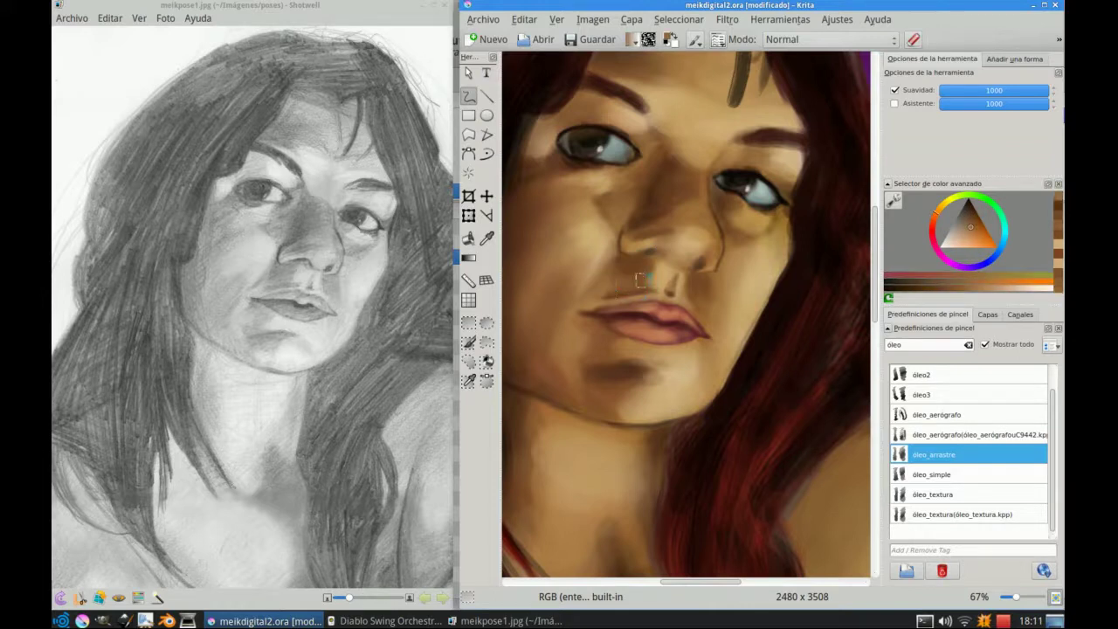
{"action": "left_click", "coordinate": [661, 275], "text": "ctrl"}
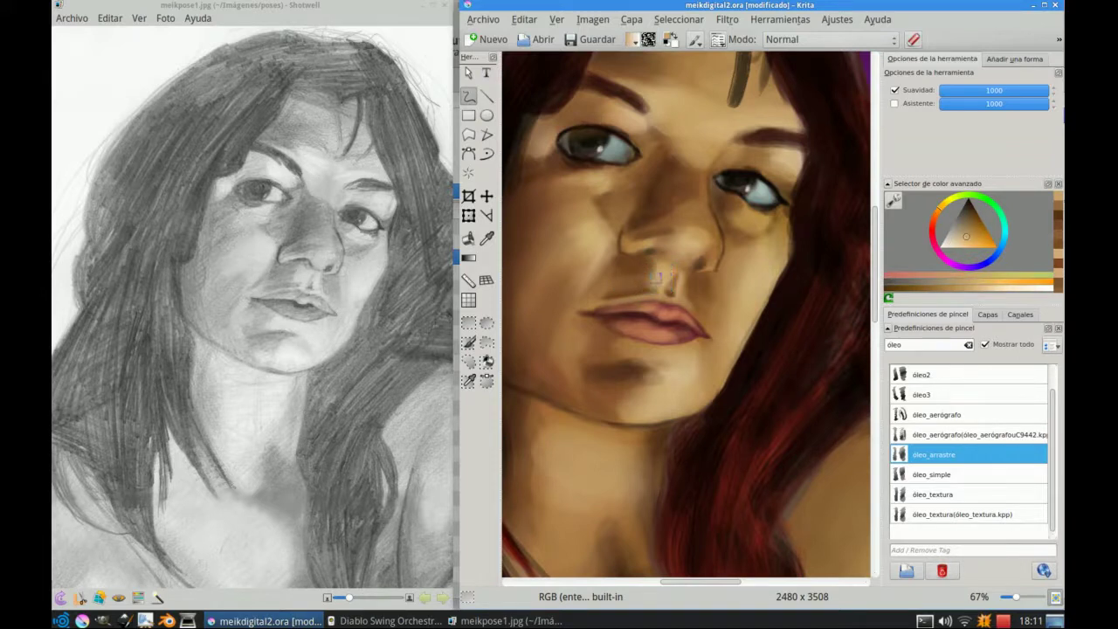
{"action": "mouse_move", "coordinate": [661, 276]}
{"action": "left_mouse_down"}
{"action": "mouse_move", "coordinate": [661, 262]}
{"action": "mouse_move", "coordinate": [664, 284]}
{"action": "left_mouse_up"}
Step: Dab darker orange-brown at the lip corner and deepen the cheek shadow under the right eye
{"action": "left_click", "coordinate": [632, 279], "text": "ctrl"}
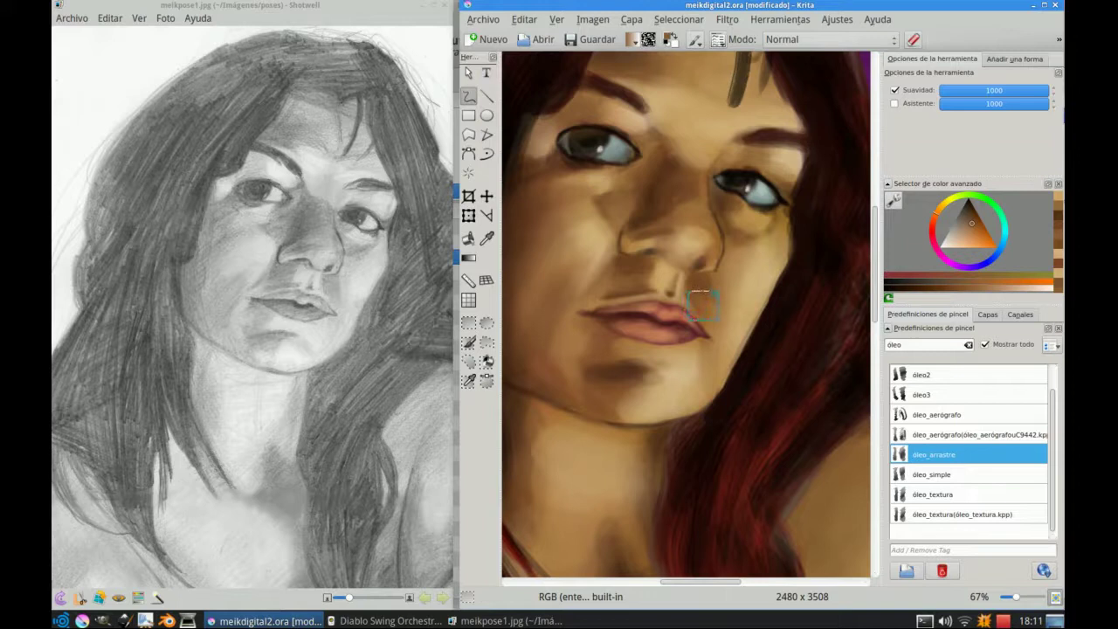
{"action": "left_click_drag", "start_coordinate": [701, 302], "coordinate": [704, 305]}
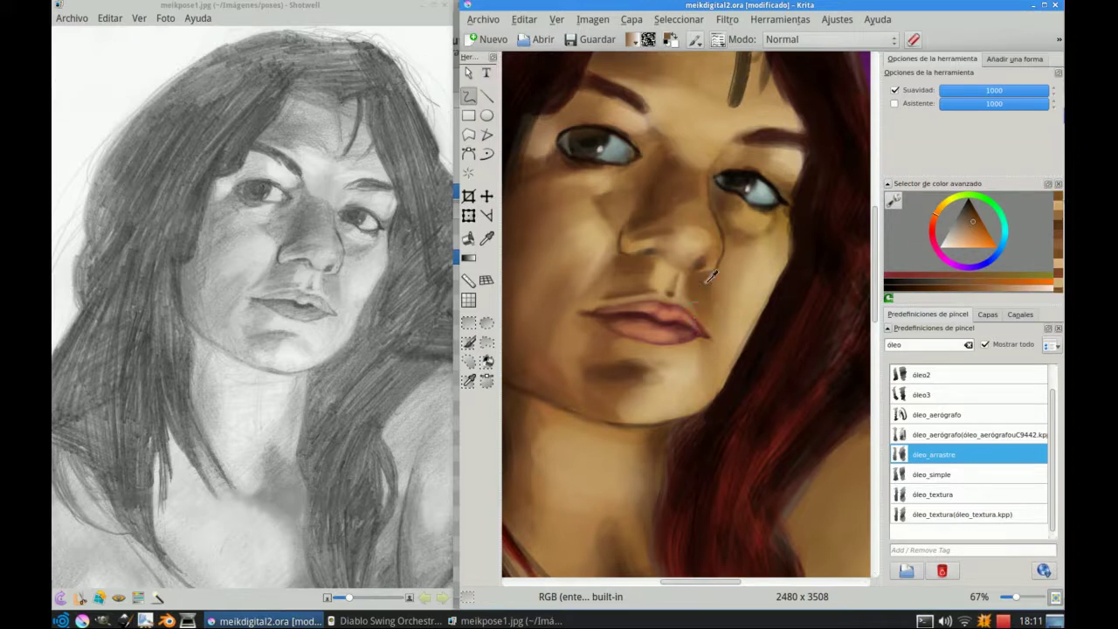
{"action": "left_click", "coordinate": [635, 258], "text": "ctrl"}
{"action": "left_click", "coordinate": [971, 211]}
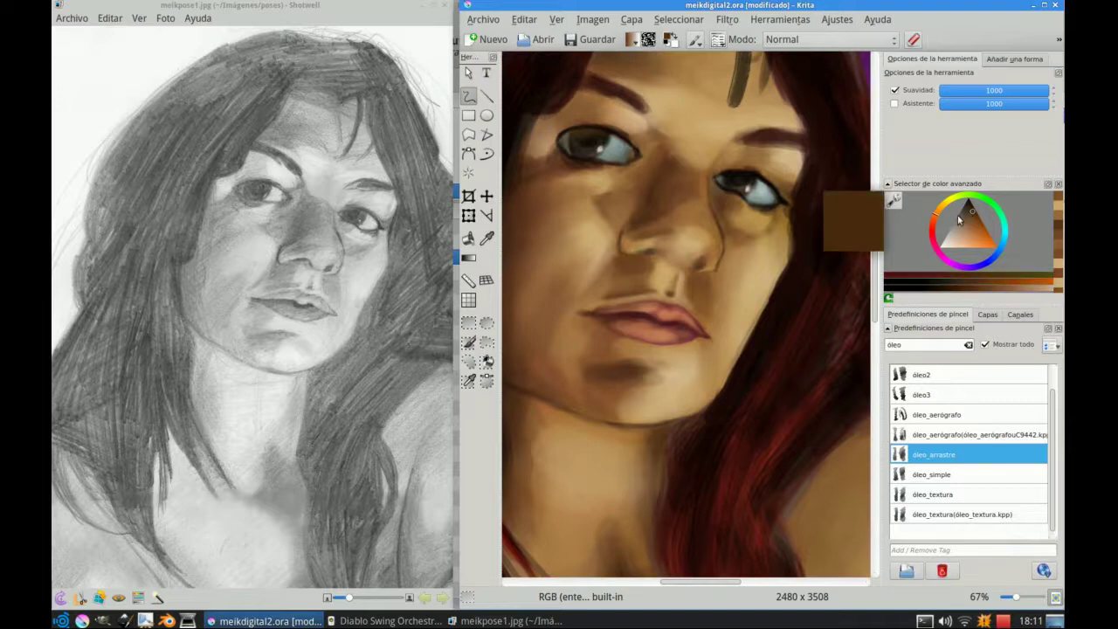
{"action": "left_click", "coordinate": [700, 280], "text": "ctrl"}
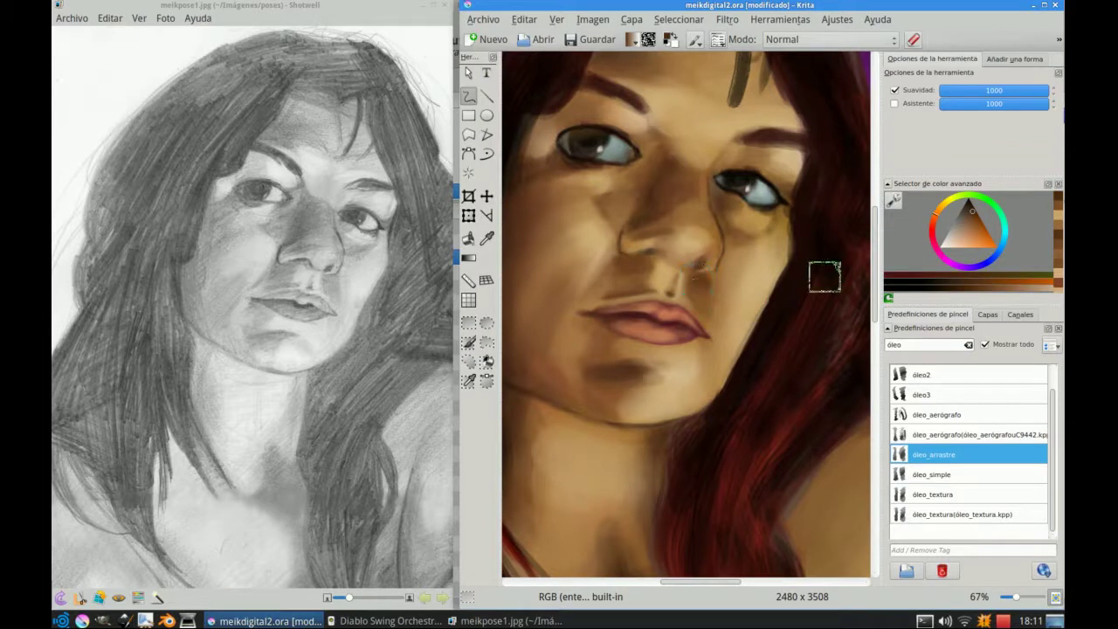
{"action": "left_click_drag", "start_coordinate": [804, 190], "coordinate": [795, 240]}
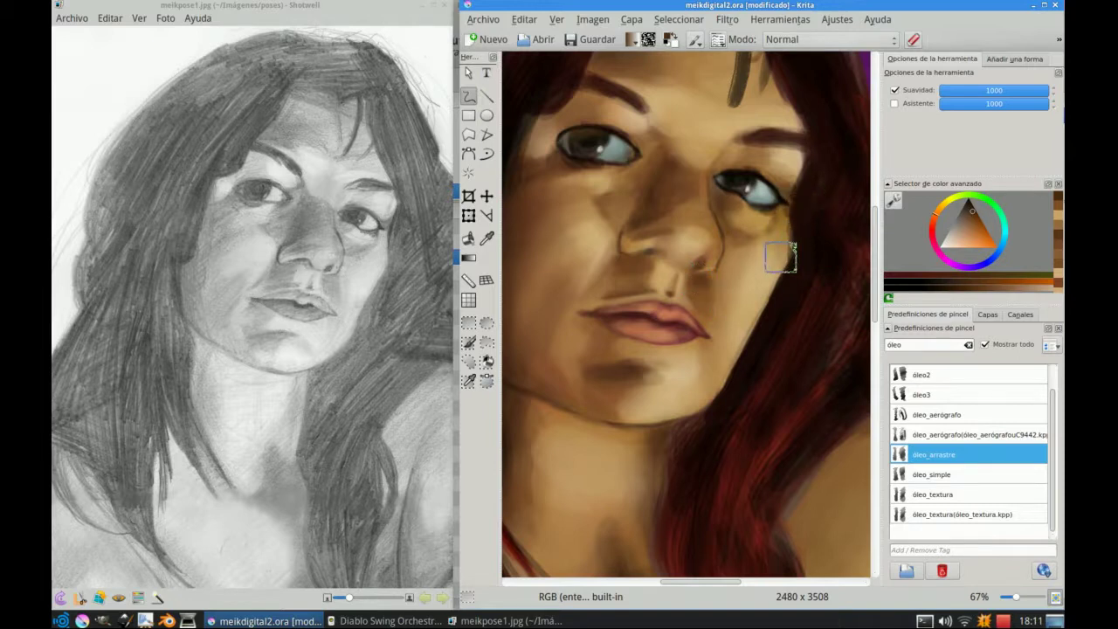
{"action": "left_click", "coordinate": [703, 295], "text": "ctrl"}
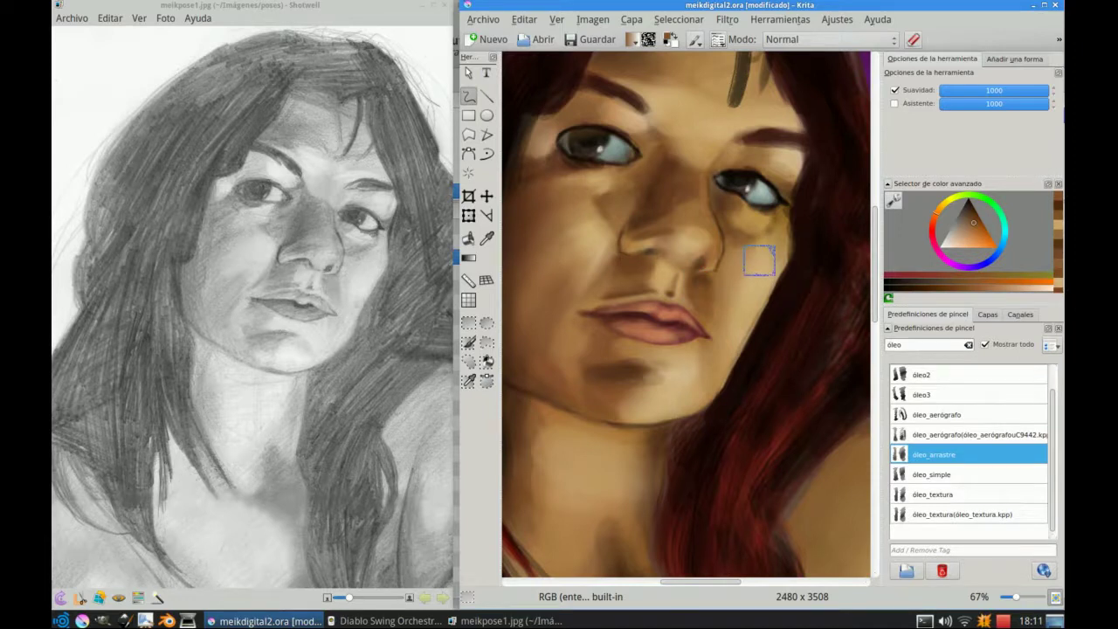
Step: Zoom out and recentre the face and hair, sampling new skin tones from the canvas
{"action": "key", "text": "minus"}
{"action": "key", "text": "minus"}
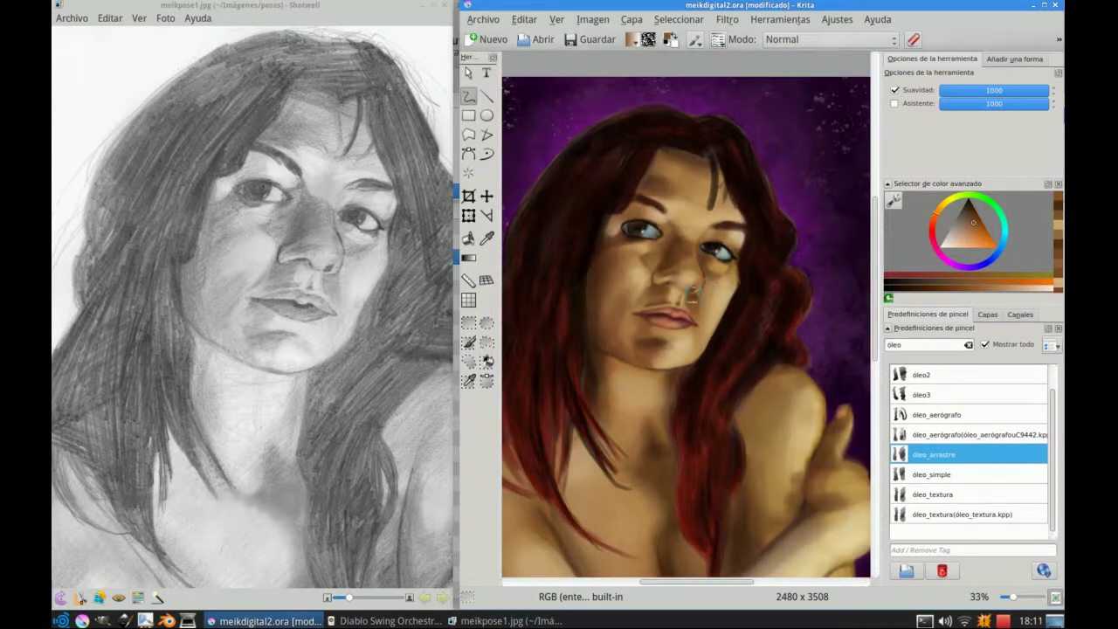
{"action": "left_click_drag", "start_coordinate": [729, 317], "coordinate": [762, 280]}
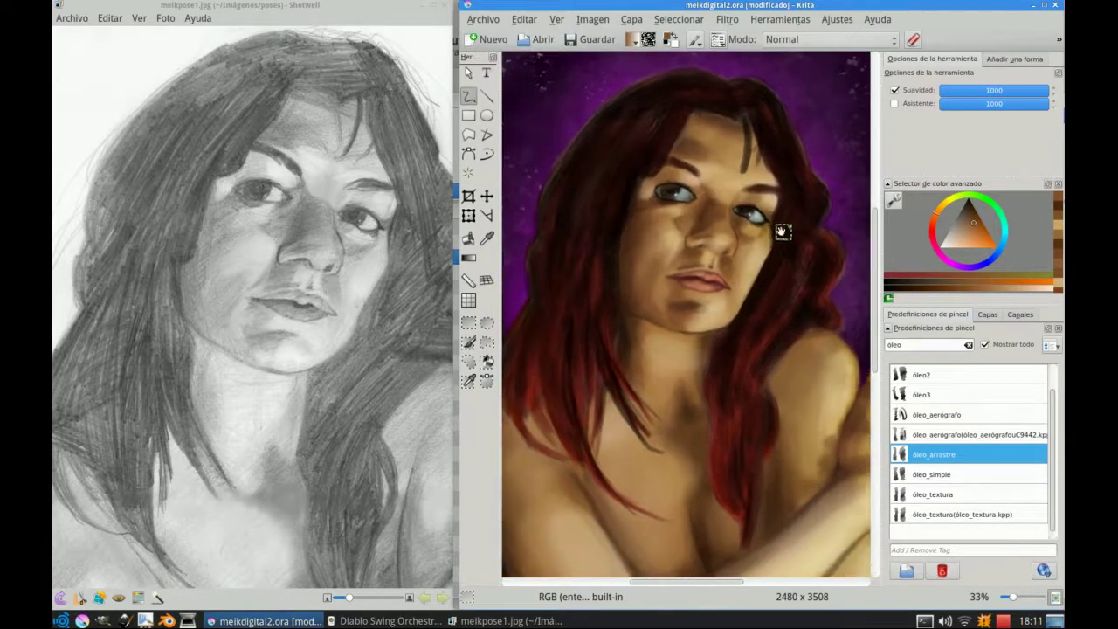
{"action": "left_click", "coordinate": [690, 257], "text": "ctrl"}
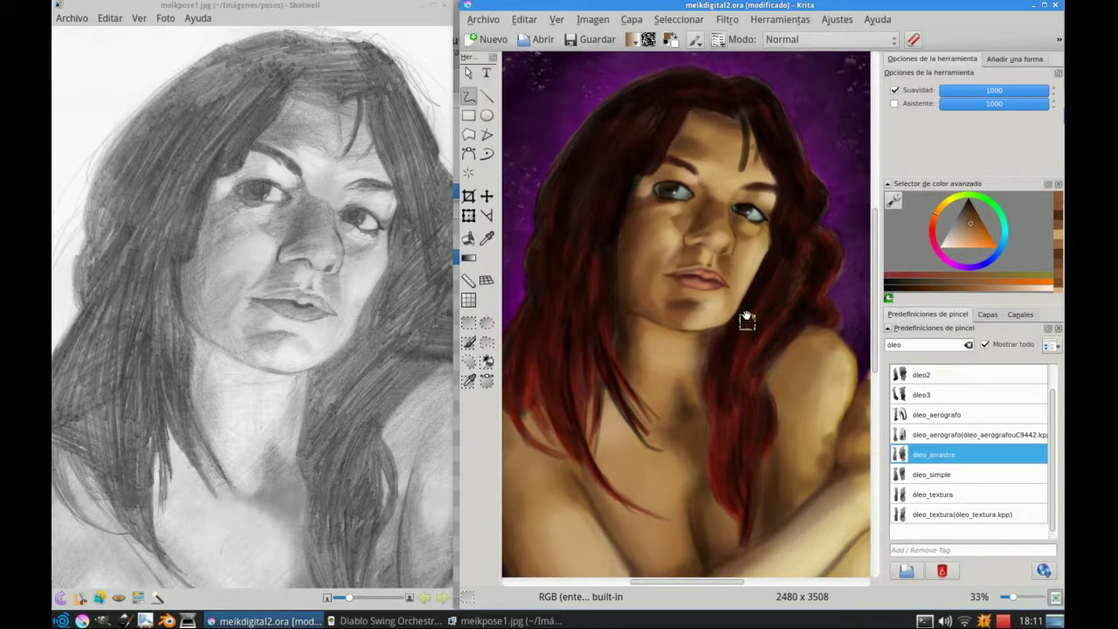
{"action": "left_click_drag", "start_coordinate": [743, 317], "coordinate": [745, 276]}
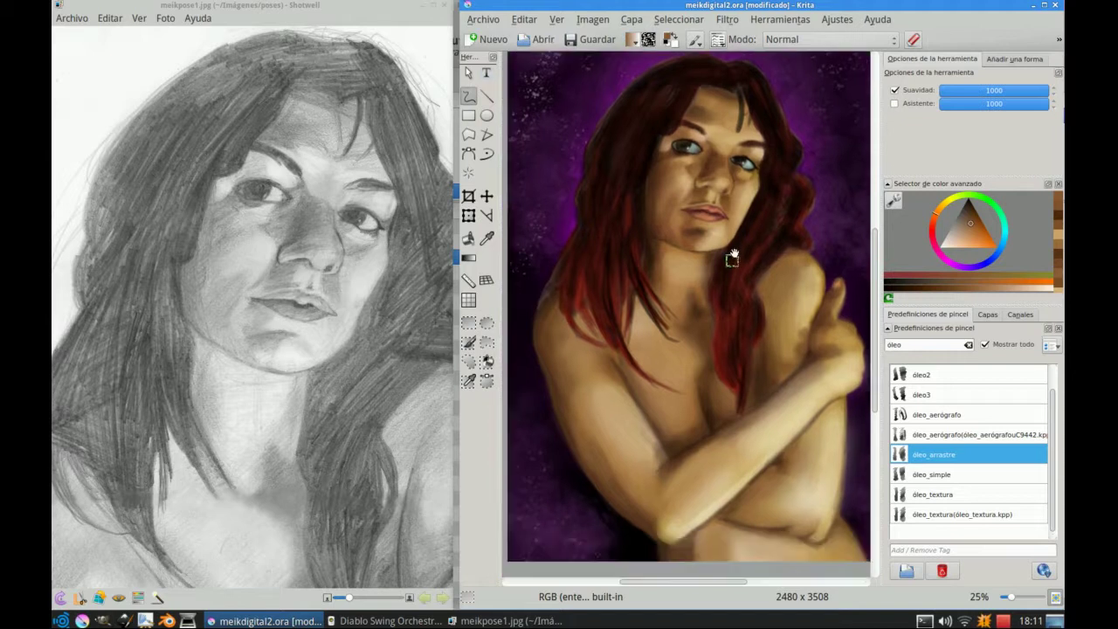
{"action": "scroll", "coordinate": [730, 254], "scroll_direction": "down", "scroll_amount": 1}
{"action": "scroll", "coordinate": [715, 309], "scroll_direction": "up", "scroll_amount": 1}
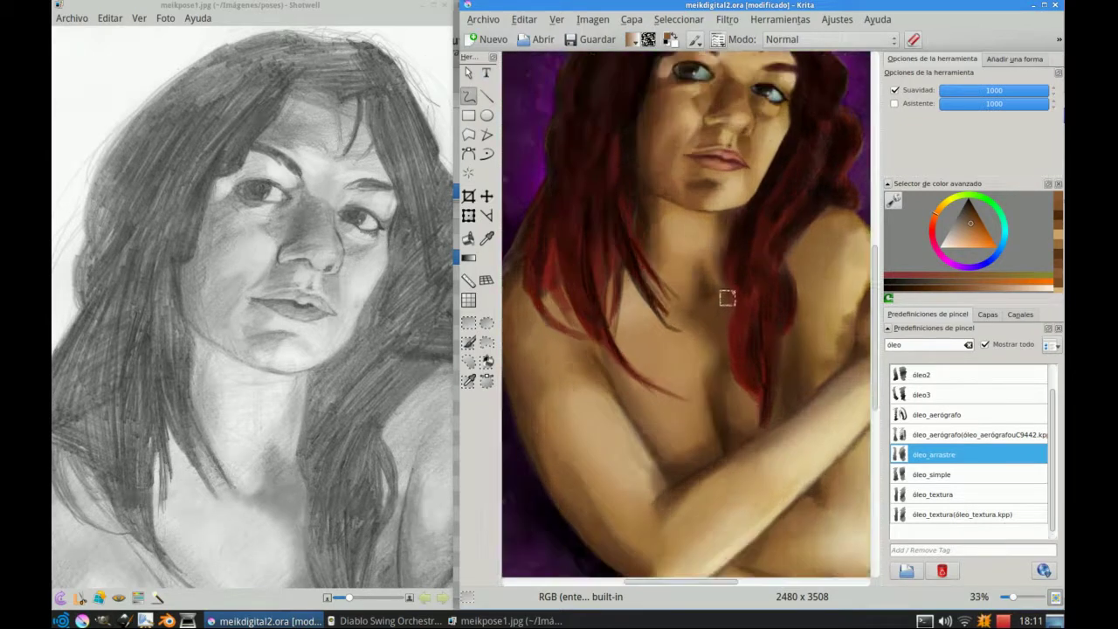
{"action": "scroll", "coordinate": [719, 315], "scroll_direction": "up", "scroll_amount": 1}
{"action": "left_click", "coordinate": [678, 220], "text": "ctrl"}
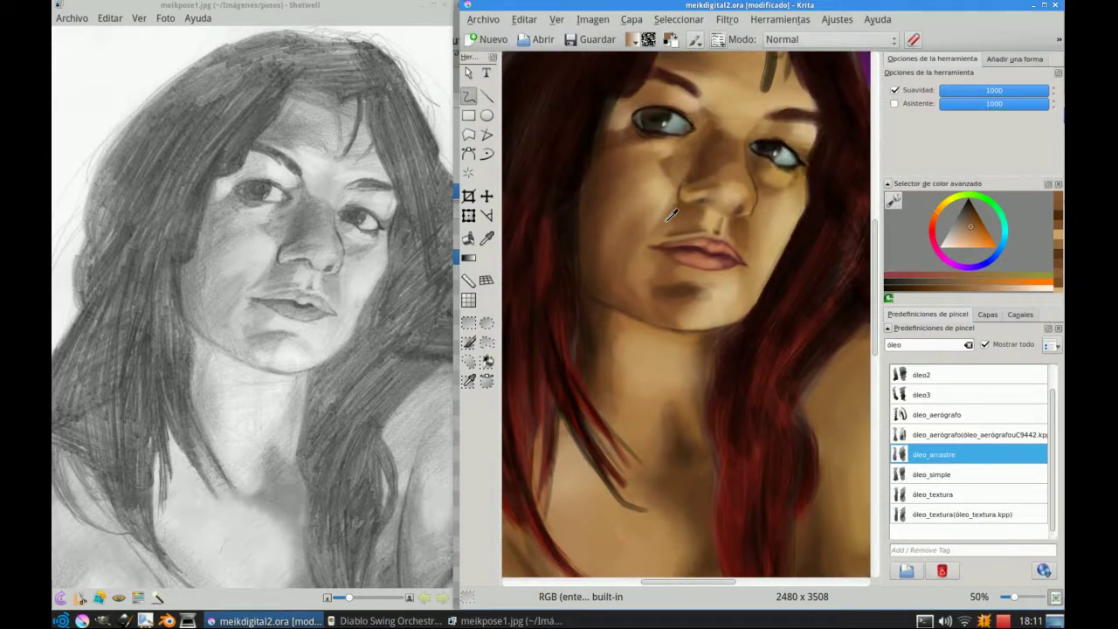
{"action": "left_click", "coordinate": [1059, 42]}
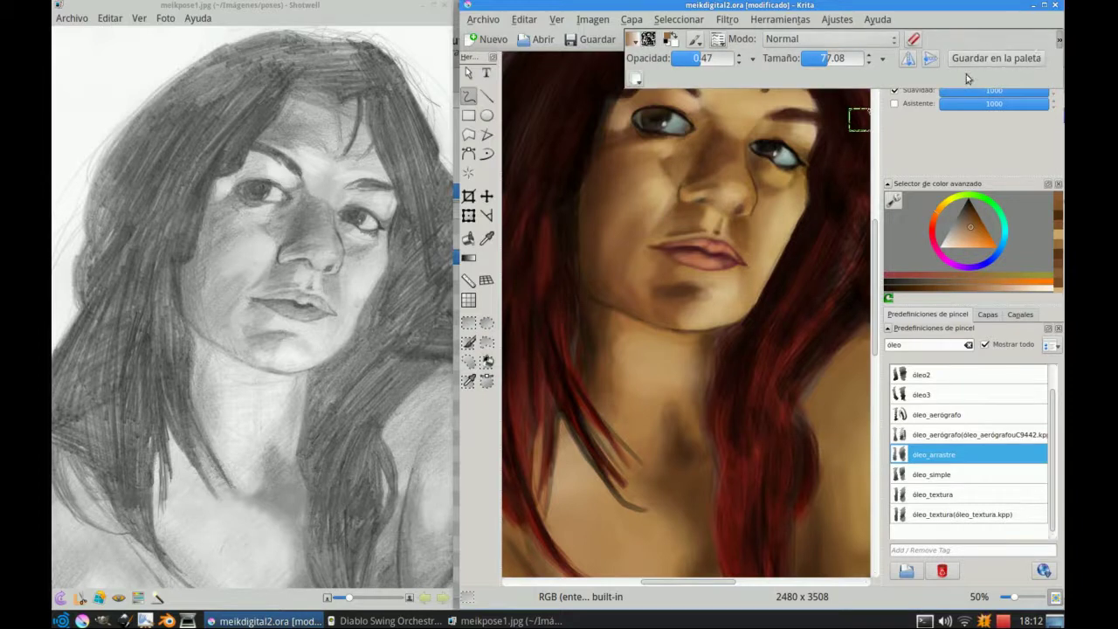
Step: With the óleo_aerógrafo preset, airbrush the cheek and lighten the shadow under the lower lip
{"action": "left_click", "coordinate": [954, 418]}
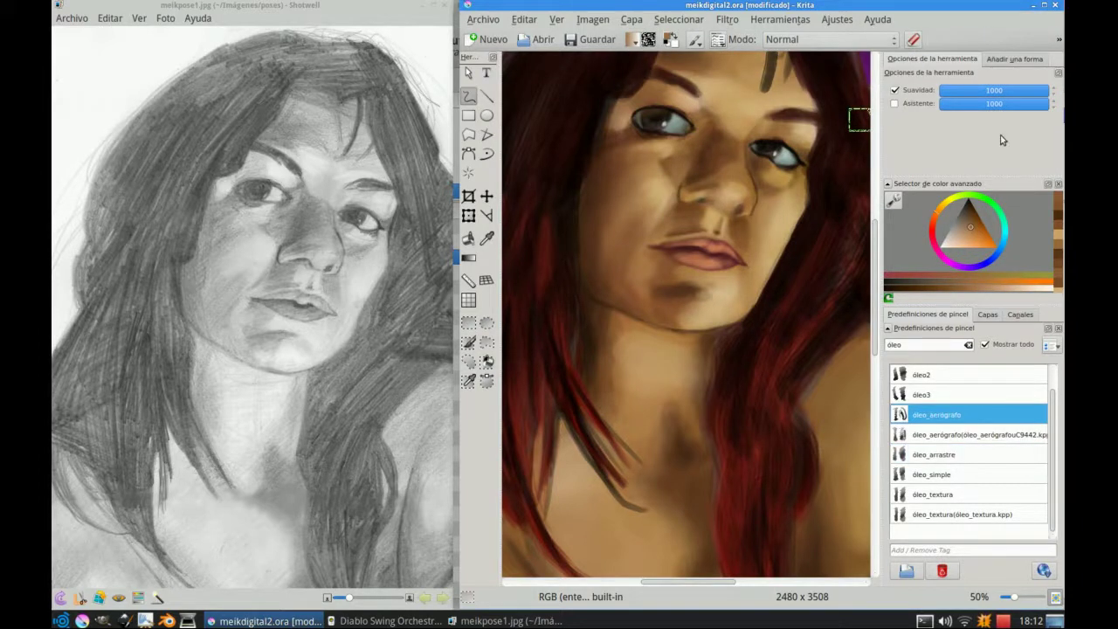
{"action": "left_click", "coordinate": [1057, 43]}
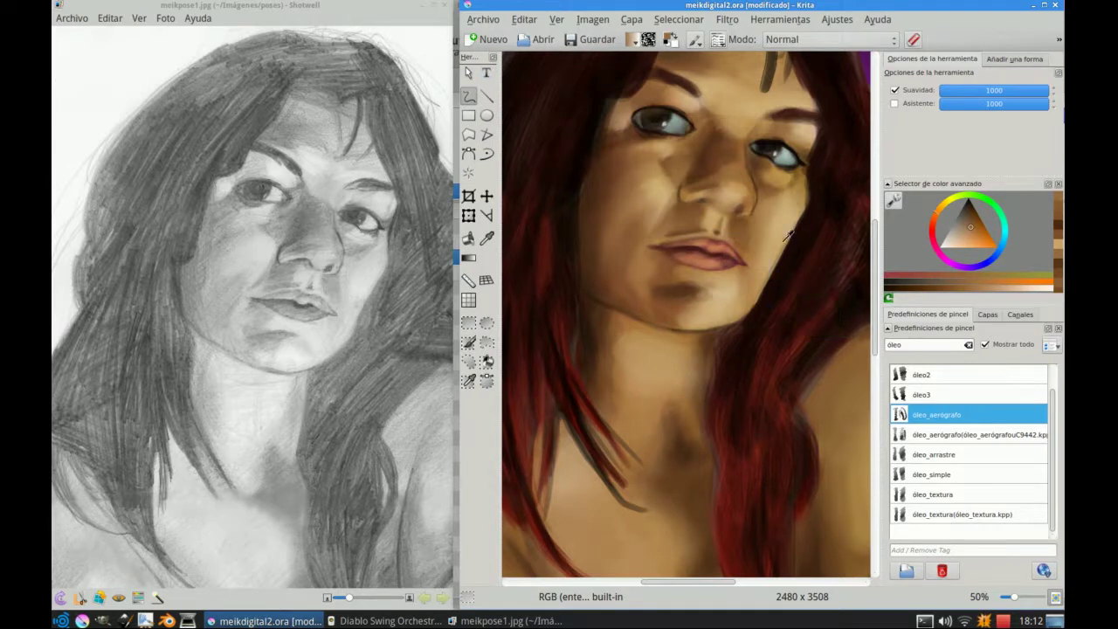
{"action": "left_click", "coordinate": [781, 234], "text": "ctrl"}
{"action": "left_click_drag", "start_coordinate": [767, 226], "coordinate": [749, 246]}
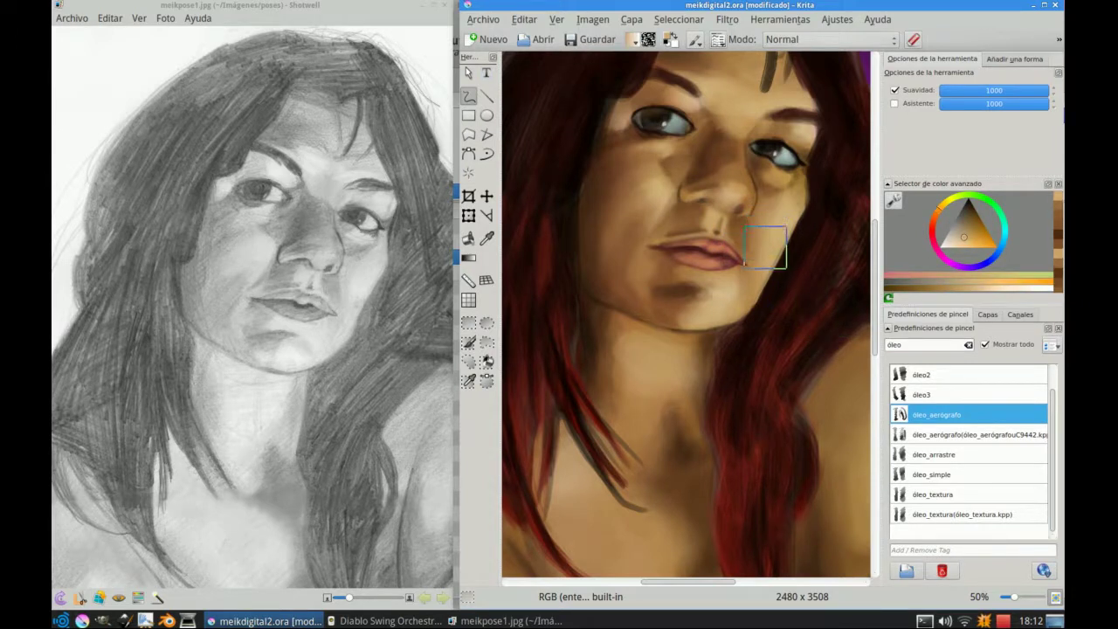
{"action": "left_click_drag", "start_coordinate": [705, 304], "coordinate": [688, 291]}
{"action": "left_click", "coordinate": [690, 290], "text": "ctrl"}
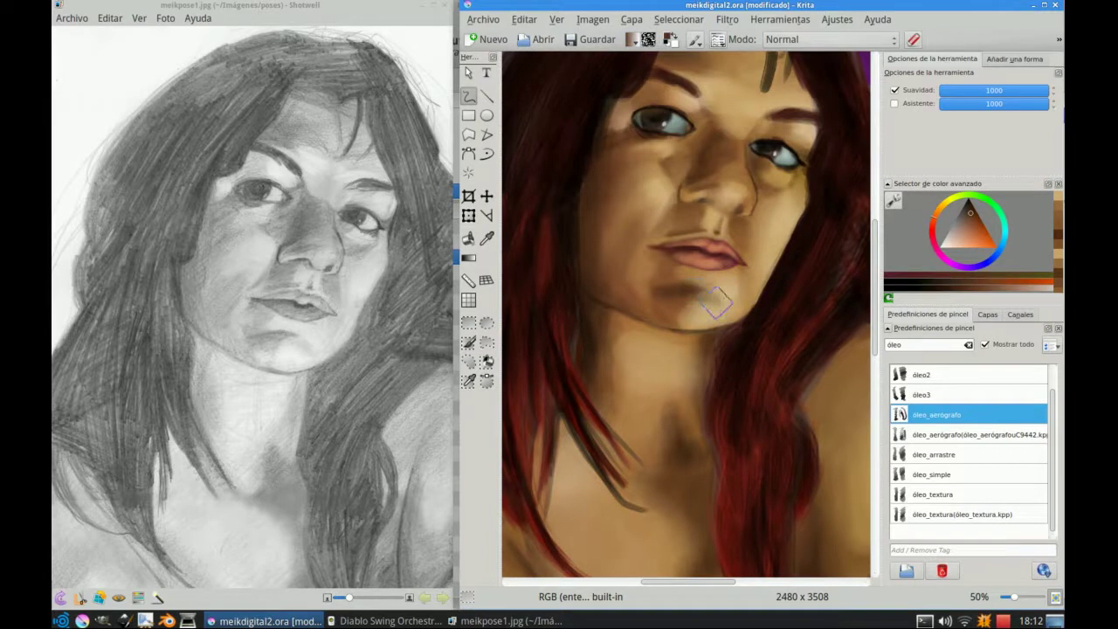
{"action": "left_click_drag", "start_coordinate": [720, 295], "coordinate": [722, 302]}
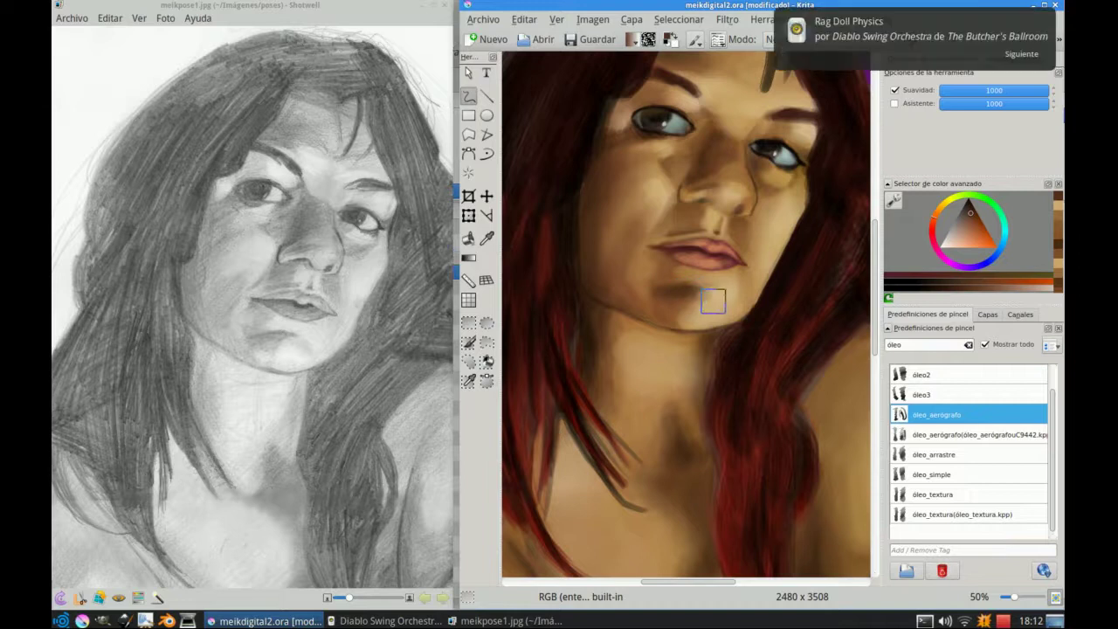
Step: Brush lighter tan down the chin, then sample brown skin tones from the cheek and under the eye
{"action": "left_click_drag", "start_coordinate": [715, 290], "coordinate": [707, 295]}
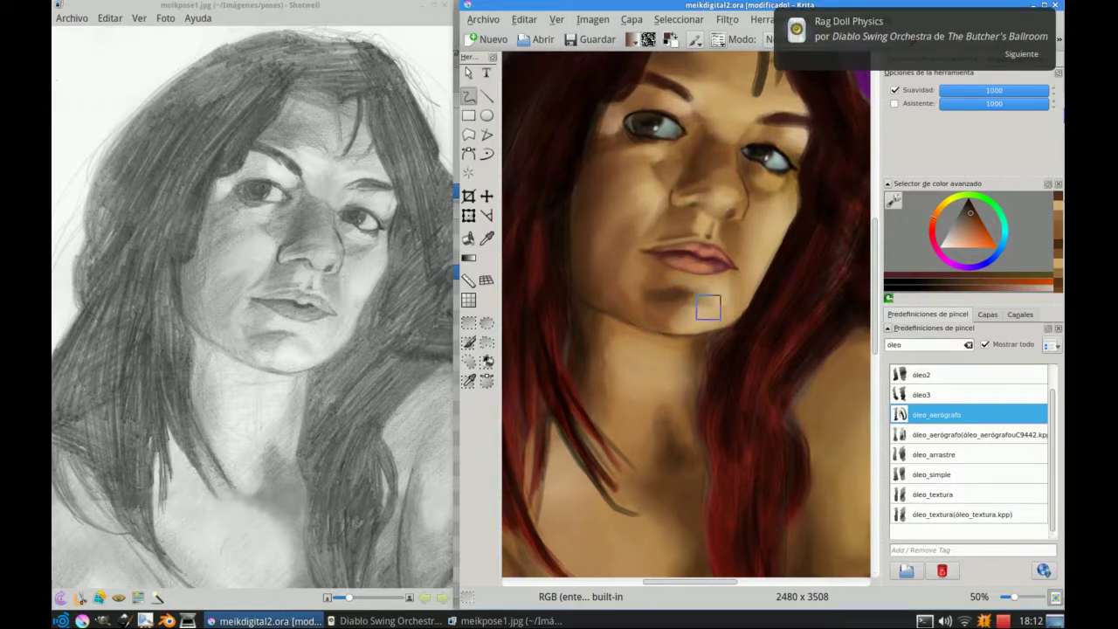
{"action": "left_click", "coordinate": [704, 306], "text": "ctrl"}
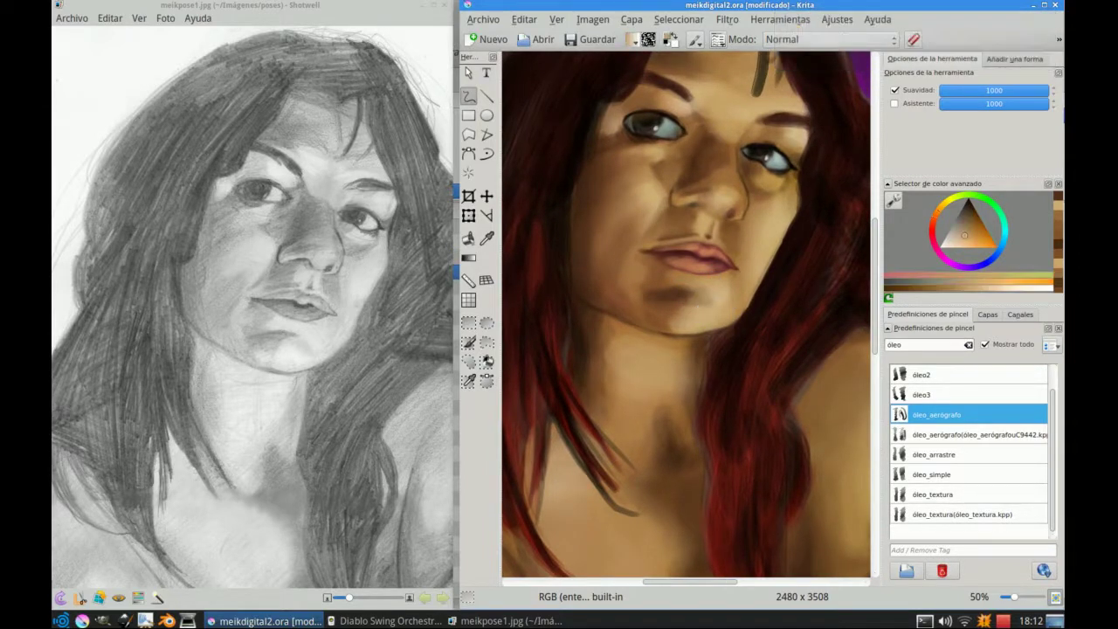
{"action": "left_click_drag", "start_coordinate": [687, 297], "coordinate": [693, 346]}
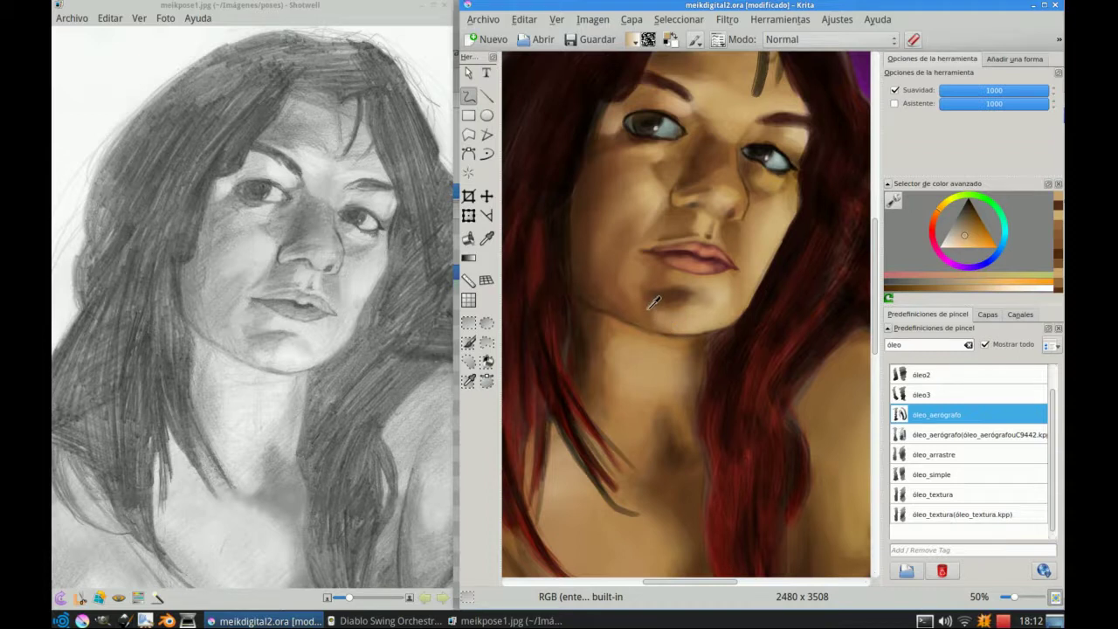
{"action": "left_click", "coordinate": [653, 301], "text": "ctrl"}
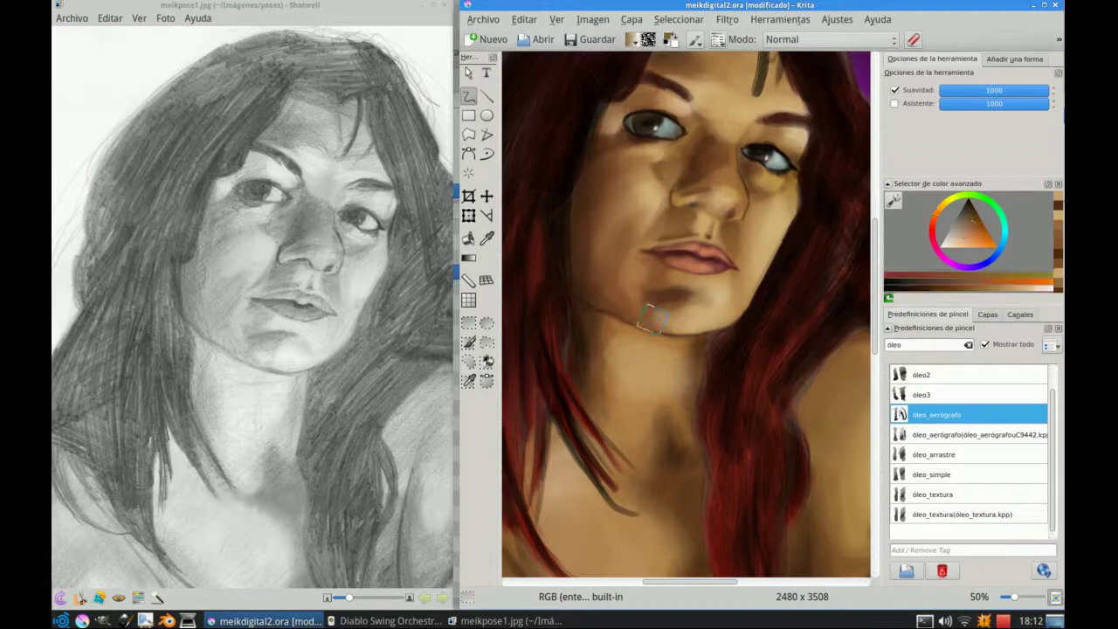
{"action": "left_click", "coordinate": [583, 220], "text": "ctrl"}
{"action": "left_click", "coordinate": [620, 163], "text": "ctrl"}
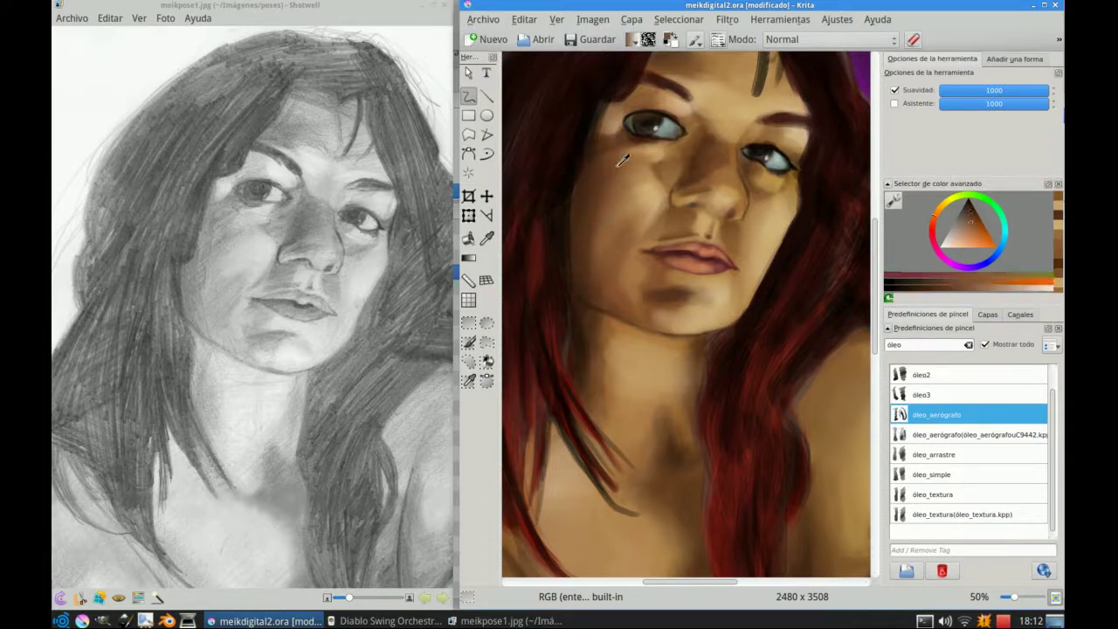
{"action": "left_click", "coordinate": [605, 295], "text": "ctrl"}
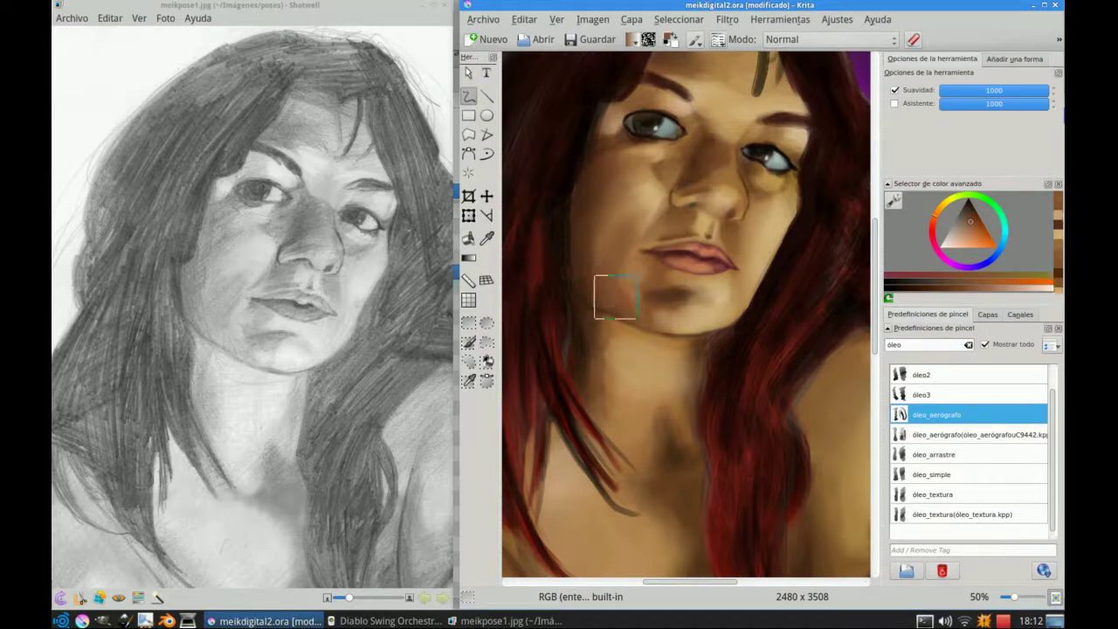
{"action": "left_click", "coordinate": [593, 208], "text": "ctrl"}
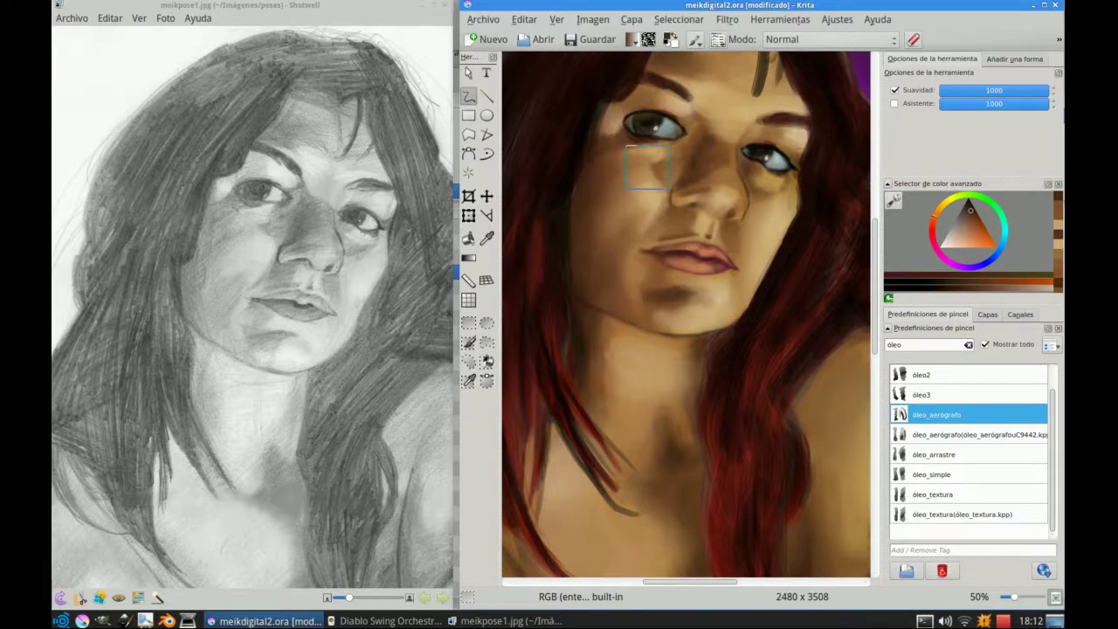
Step: Bring the shoulder into view with a brown colour and pan the pencil reference to show more figure
{"action": "scroll", "coordinate": [664, 175], "scroll_direction": "down", "scroll_amount": 5}
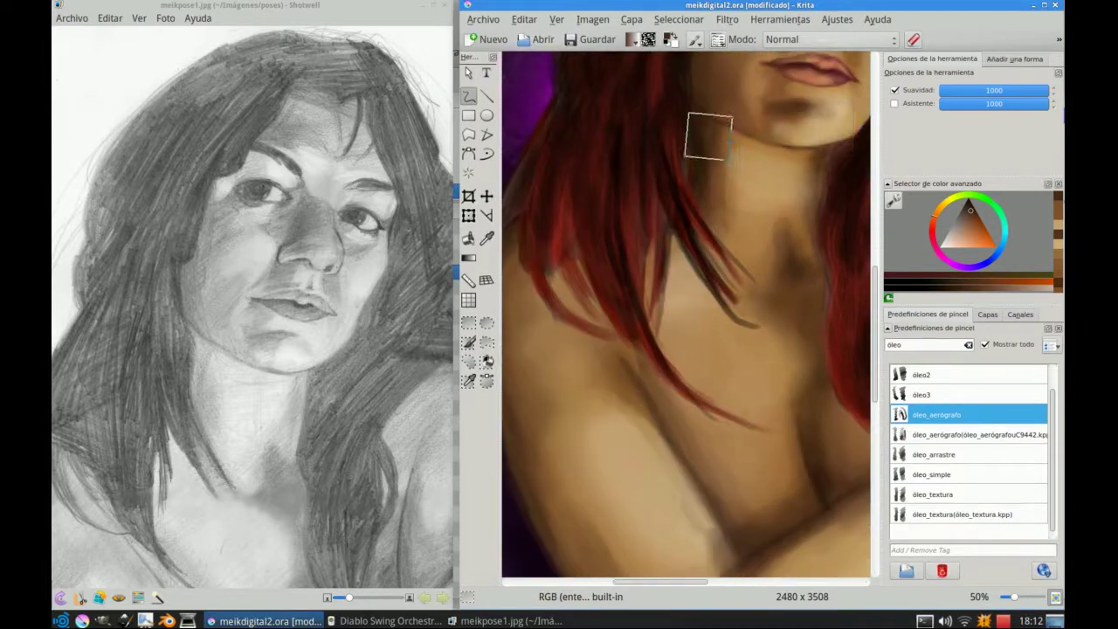
{"action": "mouse_move", "coordinate": [620, 341]}
{"action": "left_mouse_down"}
{"action": "mouse_move", "coordinate": [731, 323]}
{"action": "mouse_move", "coordinate": [620, 409]}
{"action": "left_mouse_up"}
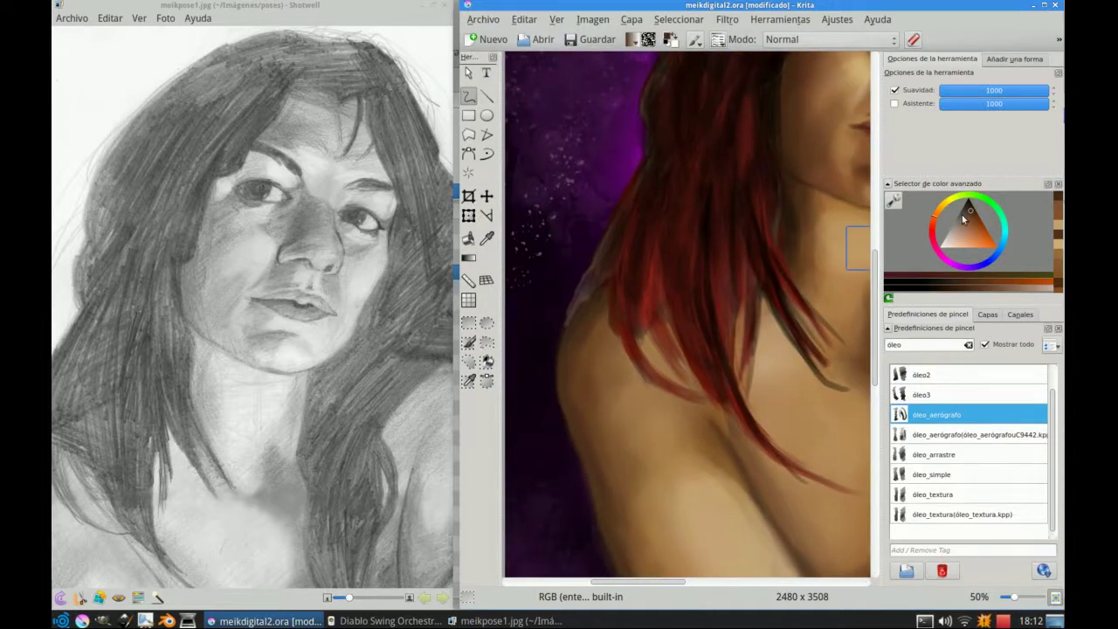
{"action": "left_click", "coordinate": [970, 210]}
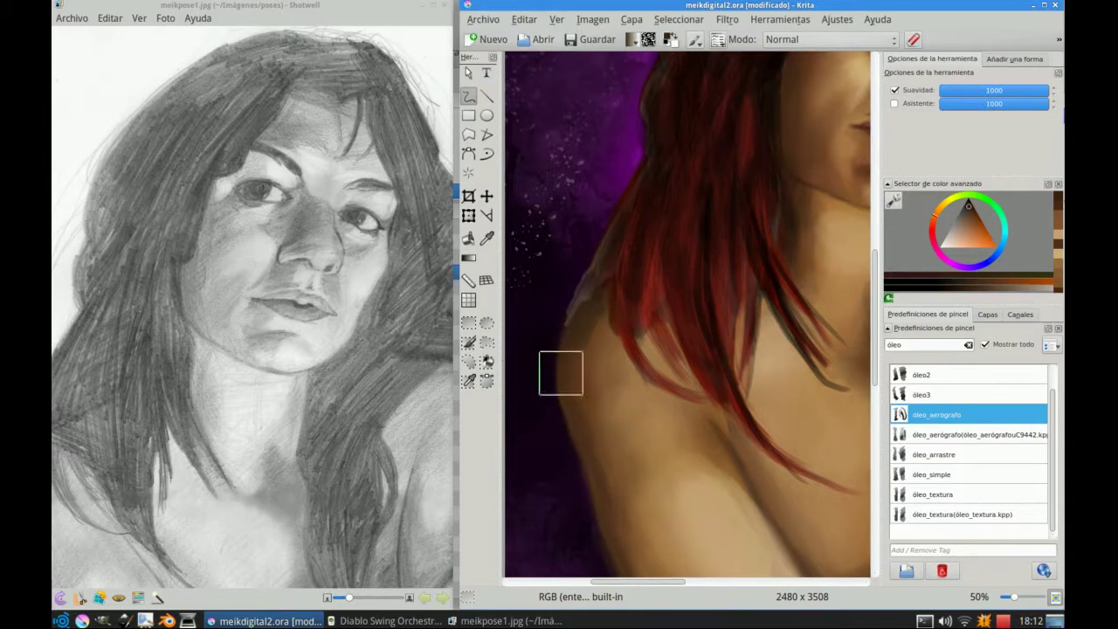
{"action": "left_click_drag", "start_coordinate": [313, 423], "coordinate": [356, 373]}
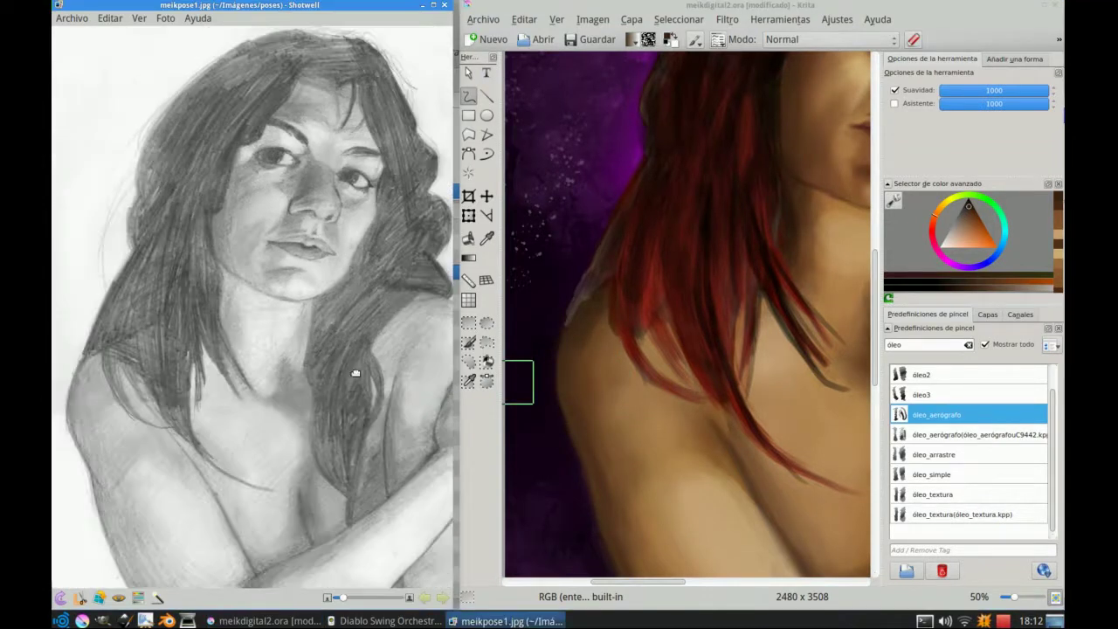
{"action": "scroll", "coordinate": [352, 394], "scroll_direction": "down", "scroll_amount": 2}
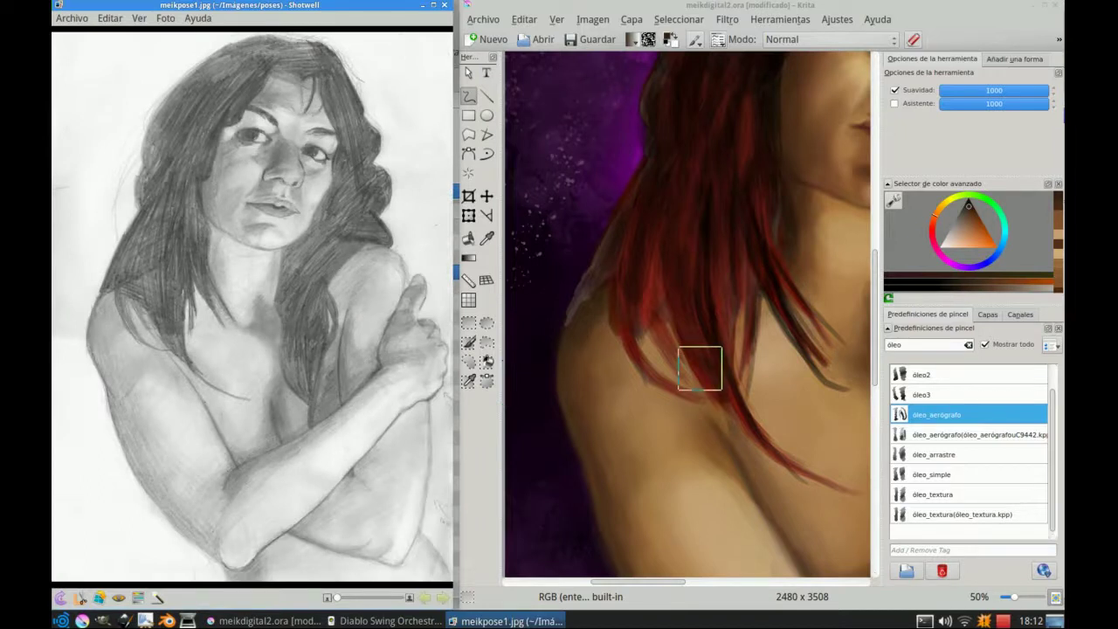
{"action": "left_click", "coordinate": [805, 7]}
Step: Make the pelo layer active and clear the óleo filter in the brush presets
{"action": "scroll", "coordinate": [676, 316], "scroll_direction": "down", "scroll_amount": 1}
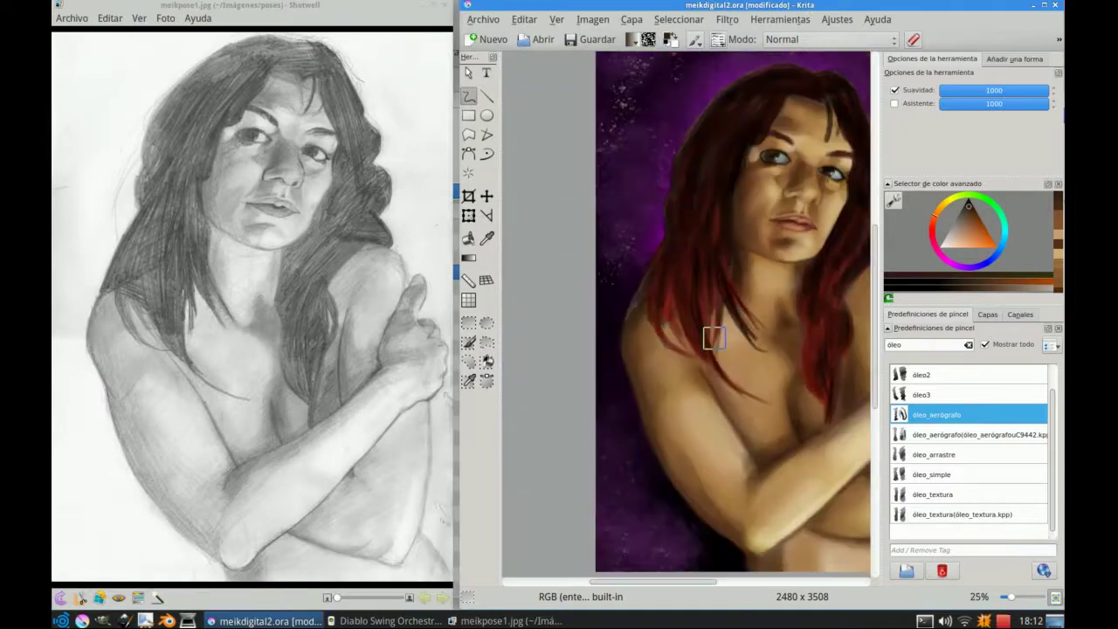
{"action": "scroll", "coordinate": [677, 322], "scroll_direction": "down", "scroll_amount": 1}
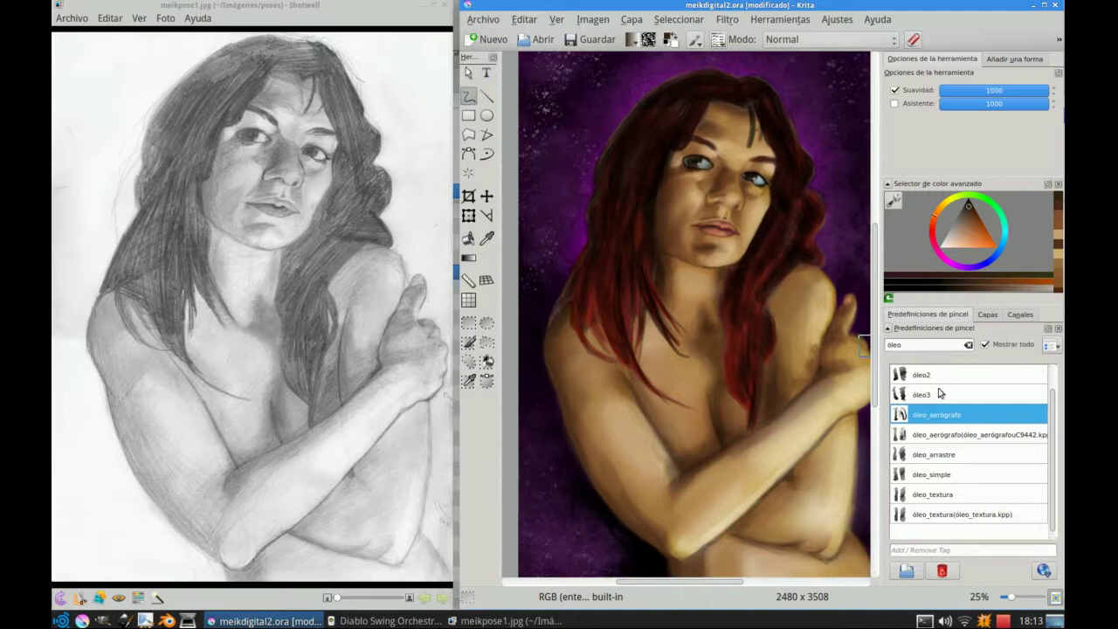
{"action": "left_click", "coordinate": [985, 315]}
{"action": "left_click", "coordinate": [966, 400]}
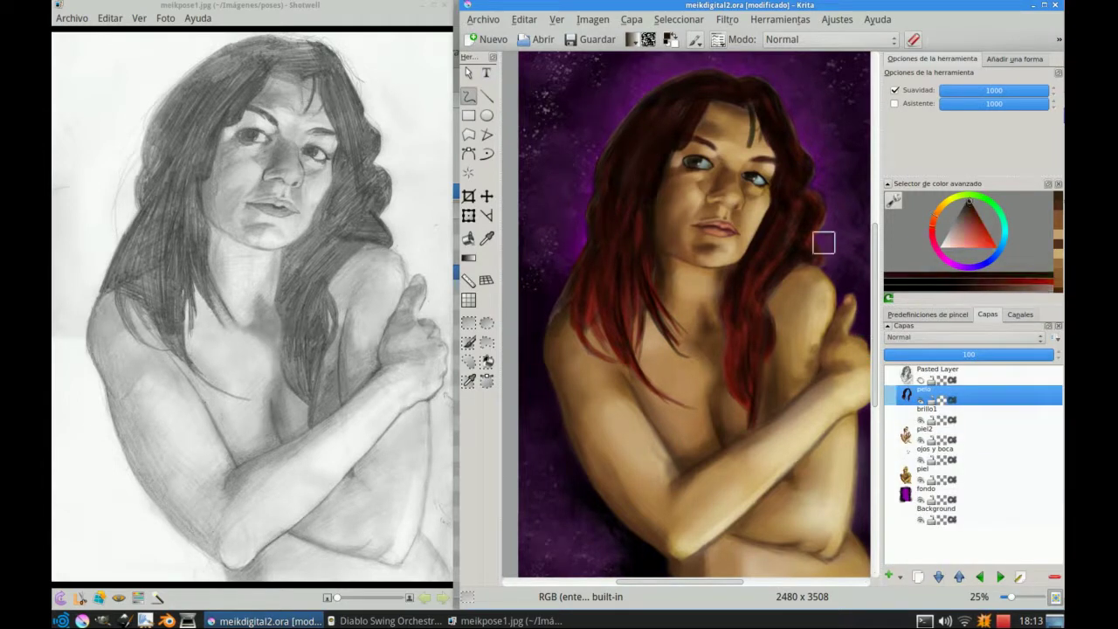
{"action": "left_click", "coordinate": [961, 316]}
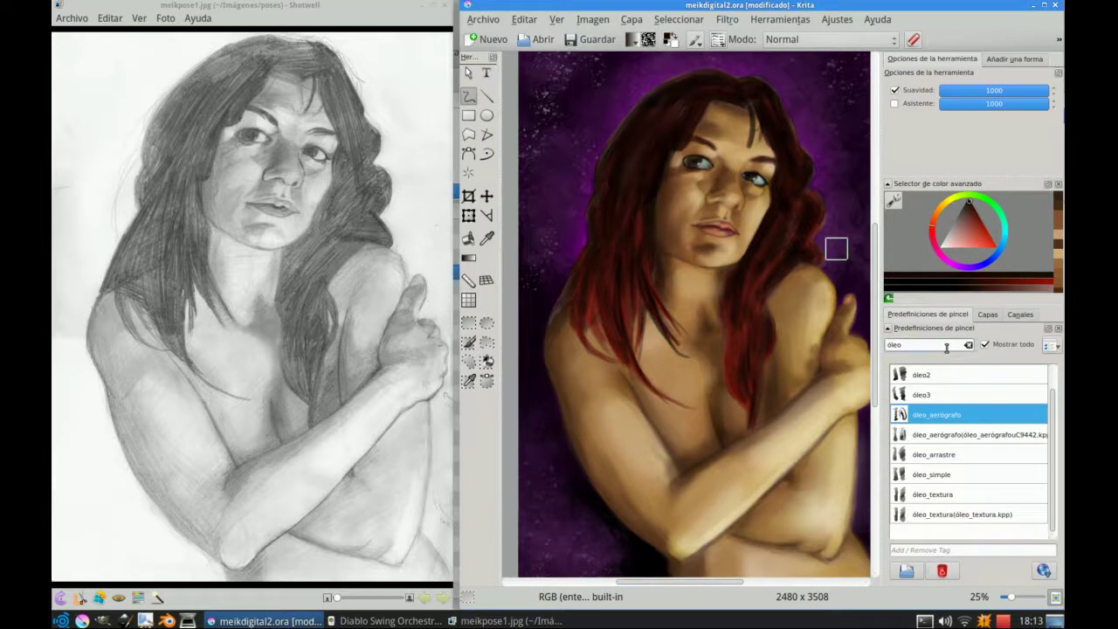
{"action": "double_click", "coordinate": [936, 345]}
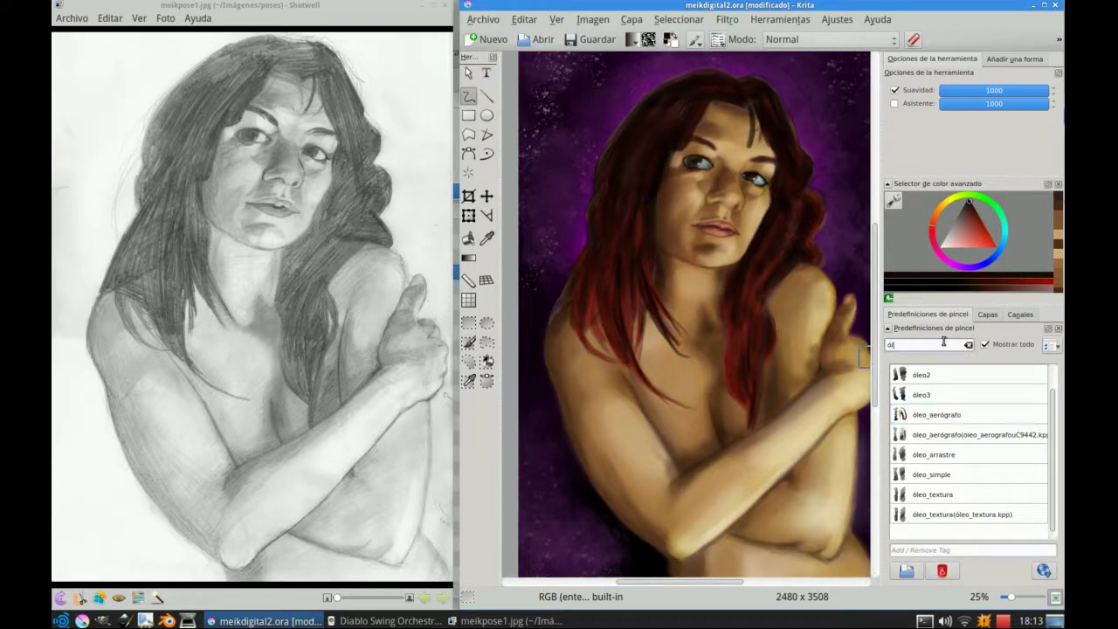
{"action": "key", "text": "BackSpace"}
Step: Filter presets by 'pelo', choose the pelo brush, and rework red strands along the hair's left edge
{"action": "type", "text": "pelo"}
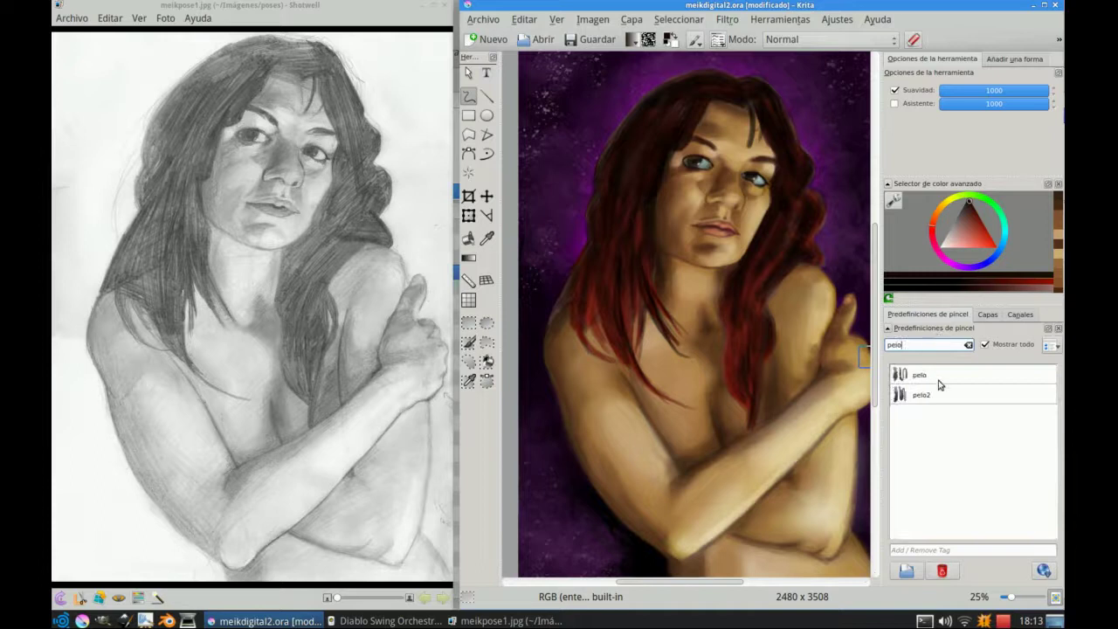
{"action": "left_click", "coordinate": [940, 385]}
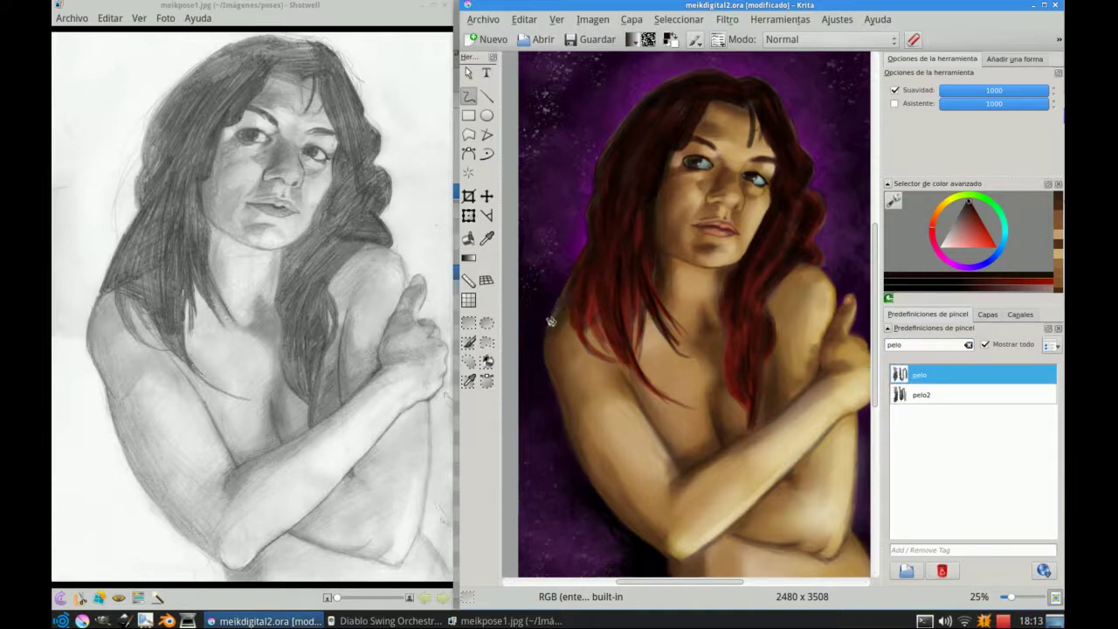
{"action": "left_click_drag", "start_coordinate": [557, 312], "coordinate": [571, 292]}
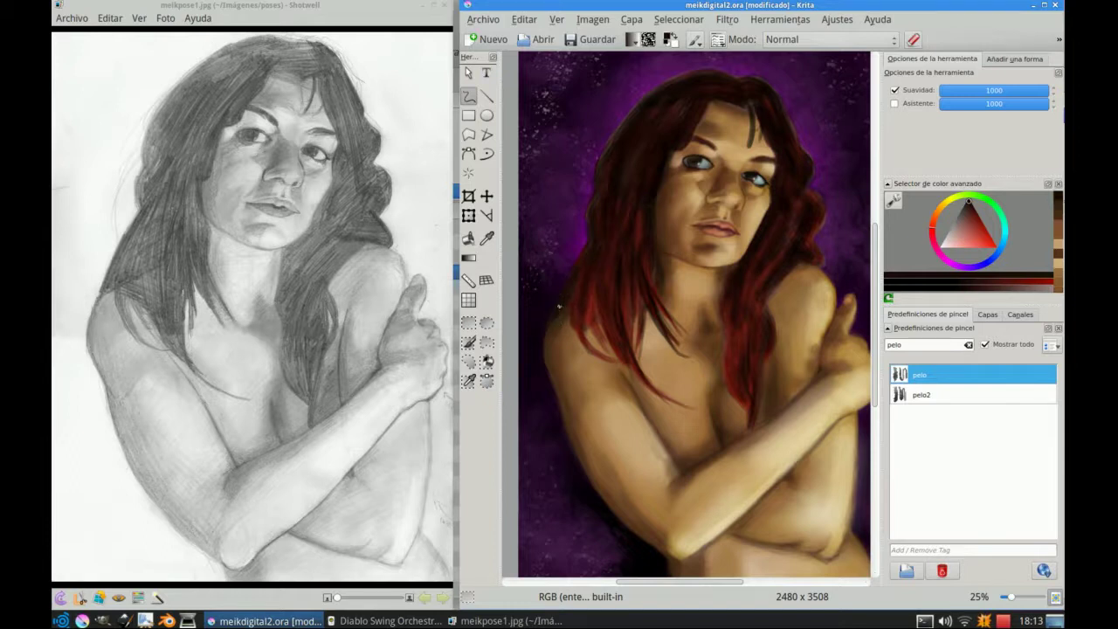
{"action": "left_click_drag", "start_coordinate": [599, 250], "coordinate": [581, 303]}
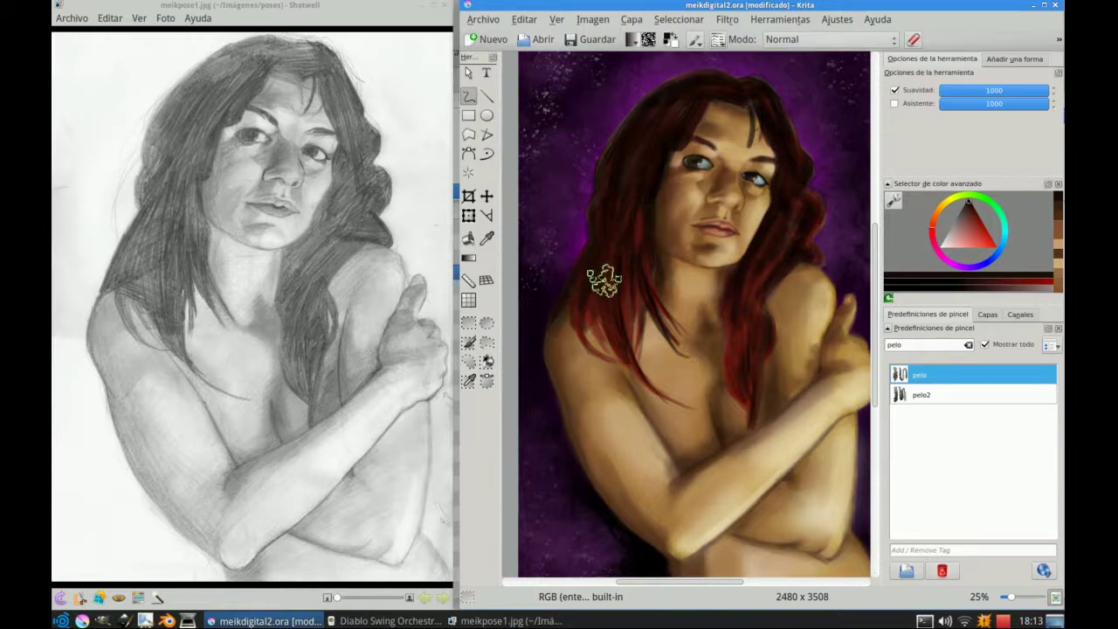
{"action": "mouse_move", "coordinate": [619, 227]}
{"action": "left_mouse_down"}
{"action": "mouse_move", "coordinate": [599, 323]}
{"action": "mouse_move", "coordinate": [607, 316]}
{"action": "left_mouse_up"}
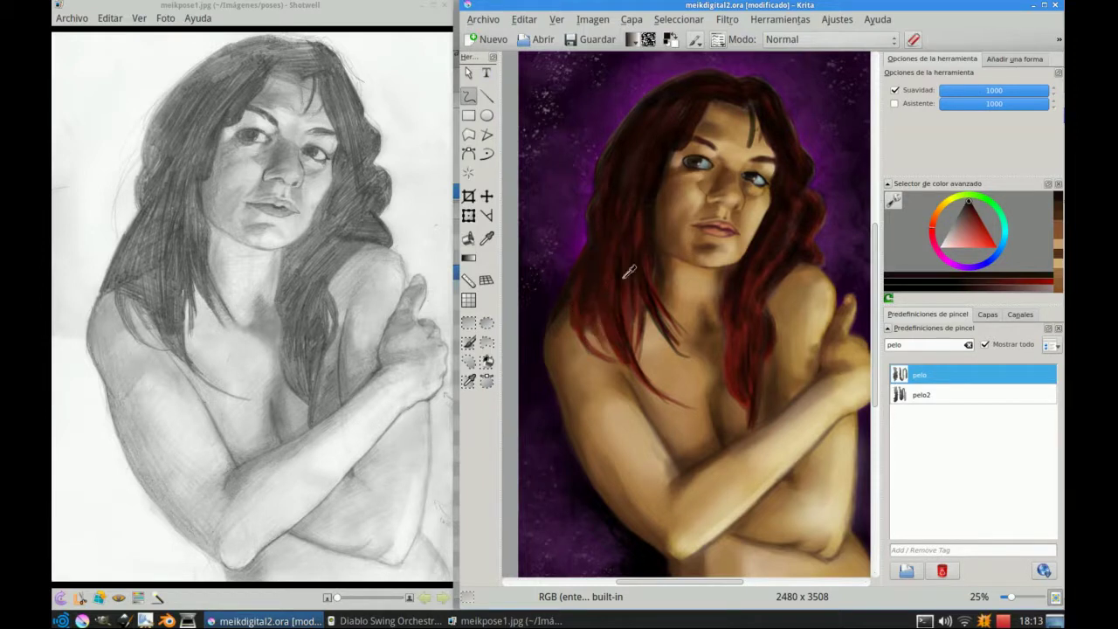
{"action": "left_click_drag", "start_coordinate": [597, 273], "coordinate": [621, 358]}
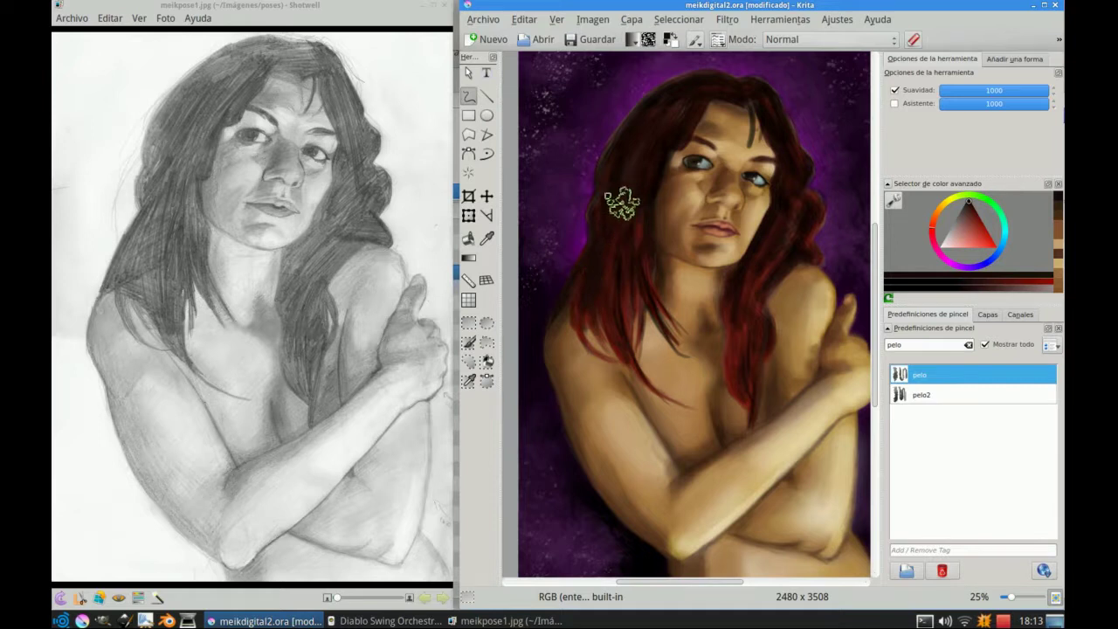
{"action": "scroll", "coordinate": [805, 255], "scroll_direction": "down", "scroll_amount": 1}
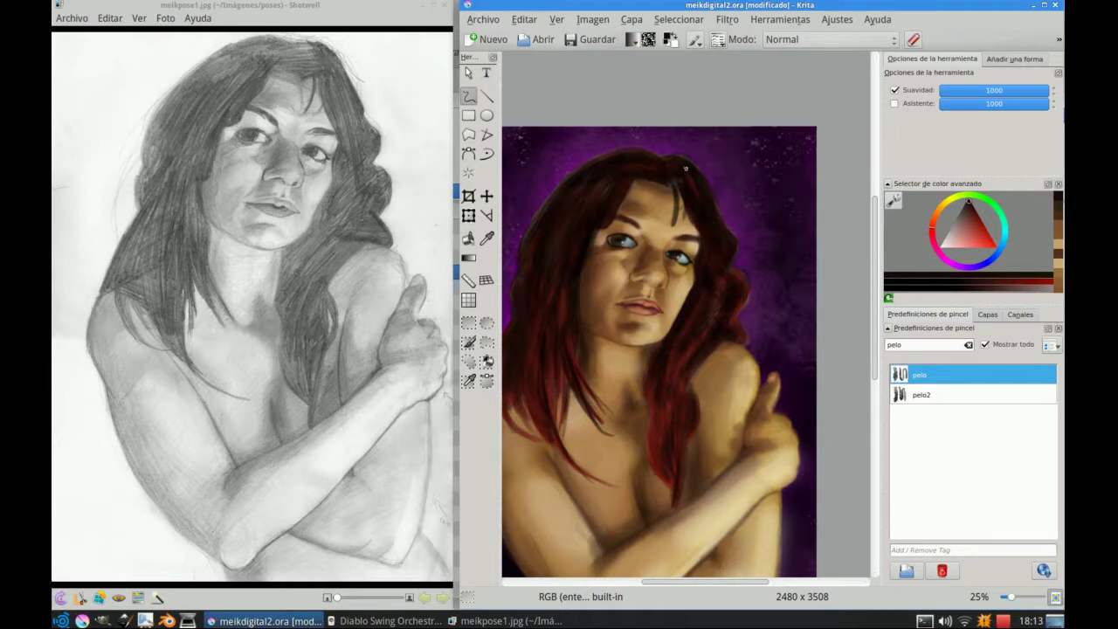
{"action": "scroll", "coordinate": [642, 254], "scroll_direction": "up", "scroll_amount": 1}
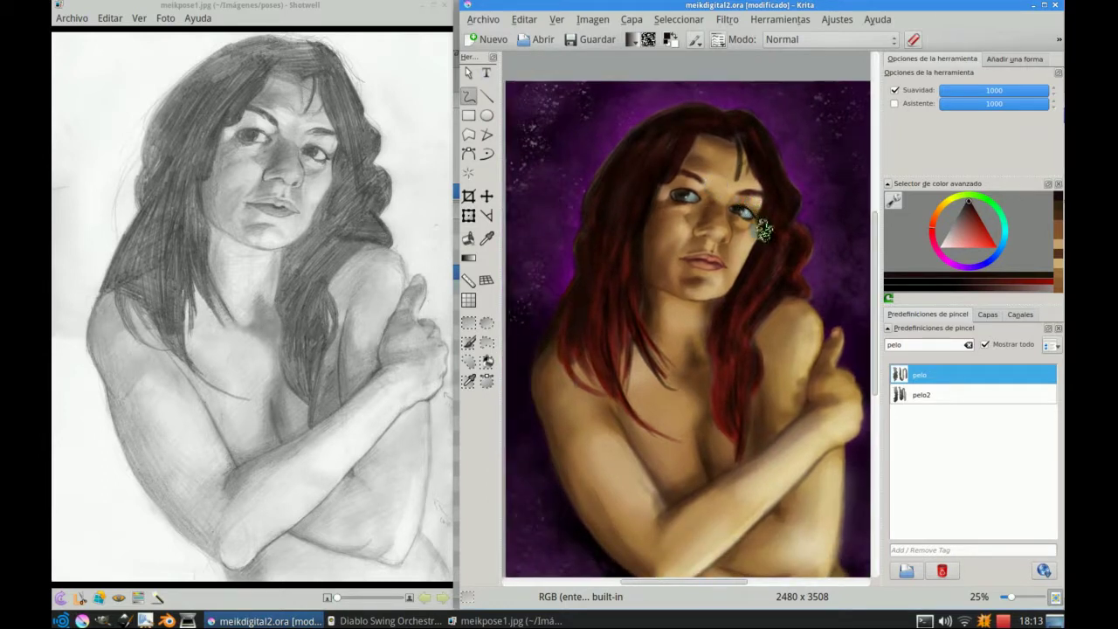
Step: Choose darker red hair tones and paint a darker stroke down the hair
{"action": "left_click", "coordinate": [743, 313], "text": "ctrl"}
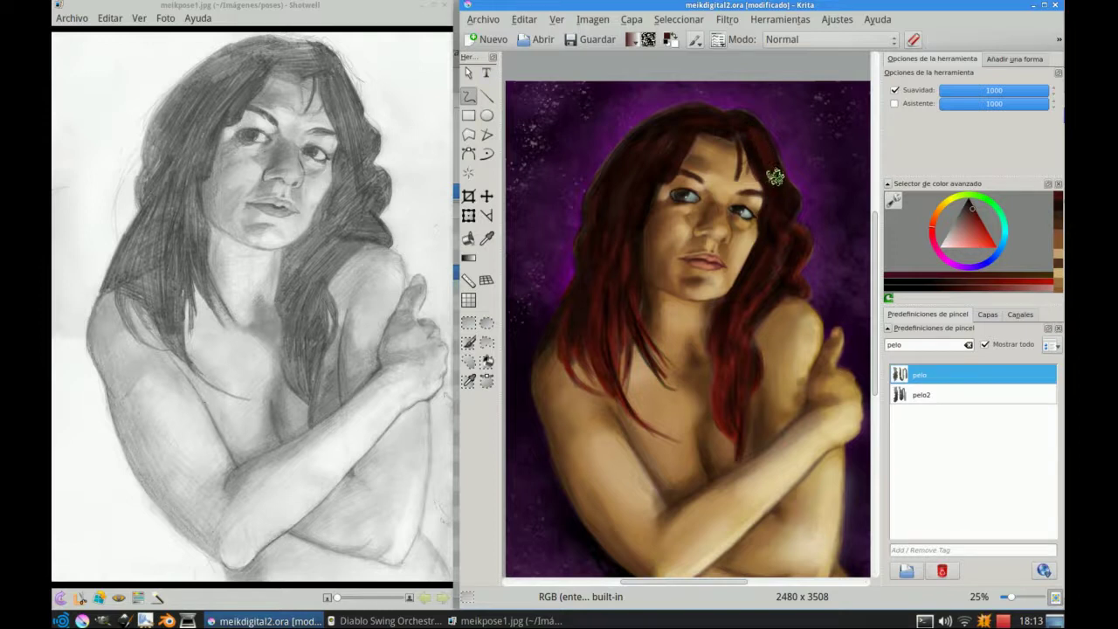
{"action": "left_click", "coordinate": [742, 114], "text": "ctrl"}
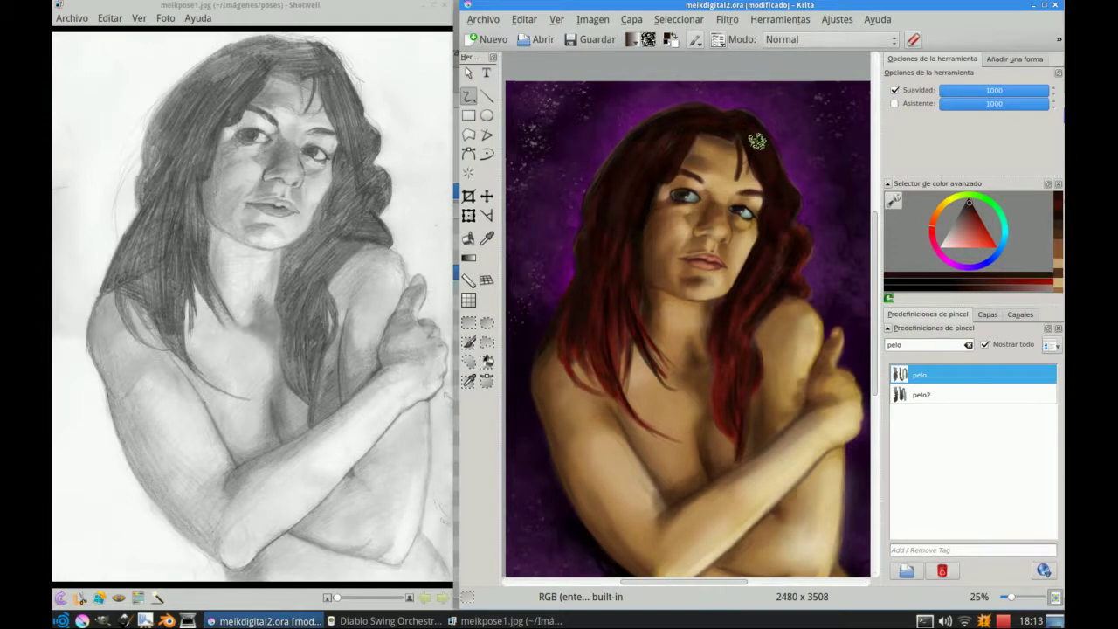
{"action": "left_click", "coordinate": [630, 252], "text": "ctrl"}
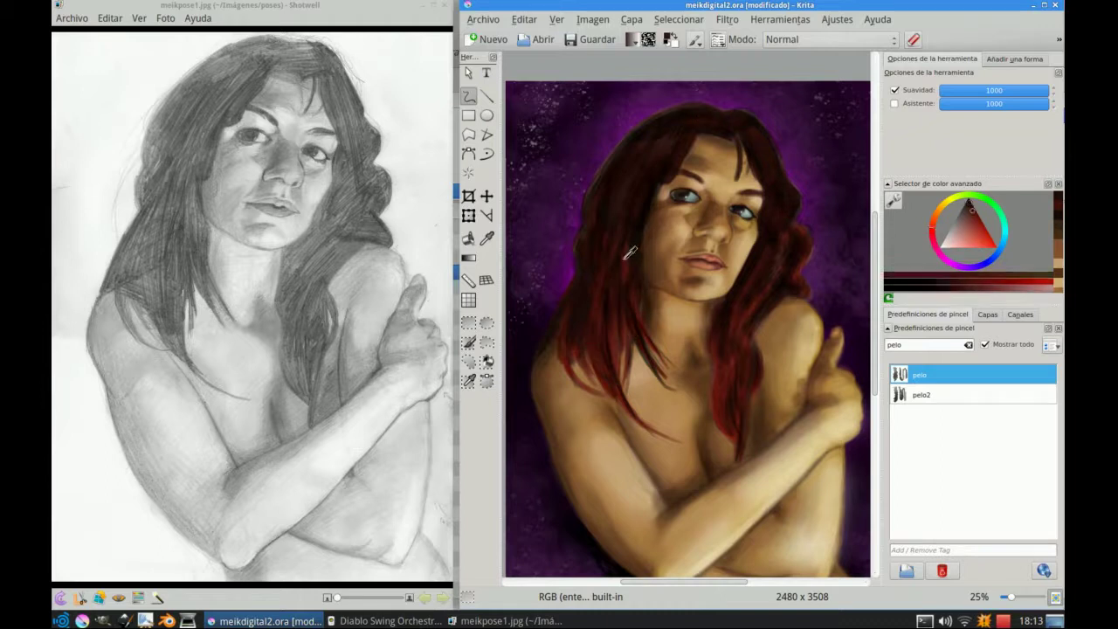
{"action": "left_click_drag", "start_coordinate": [938, 221], "coordinate": [967, 223]}
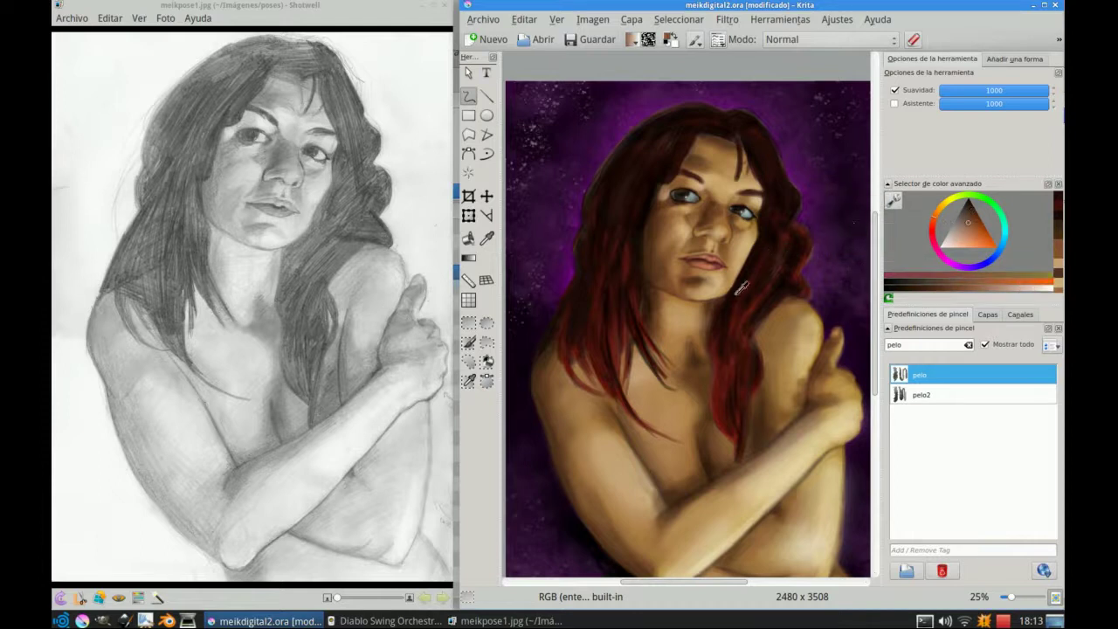
{"action": "left_click", "coordinate": [939, 238]}
{"action": "left_click_drag", "start_coordinate": [971, 231], "coordinate": [968, 228]}
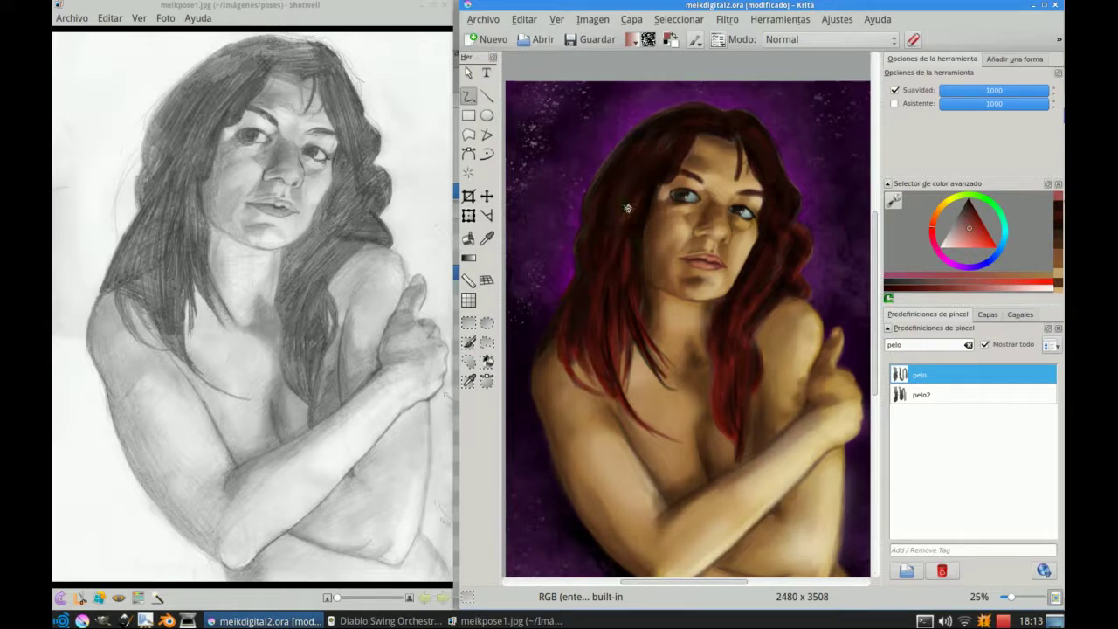
{"action": "left_click", "coordinate": [624, 154], "text": "ctrl"}
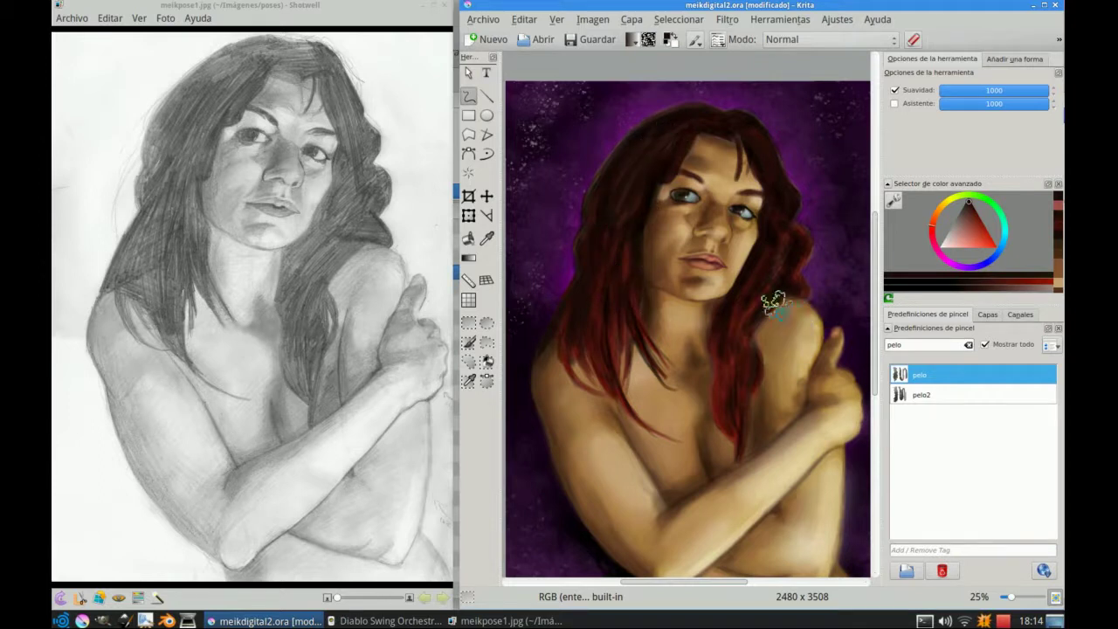
{"action": "left_click", "coordinate": [970, 229]}
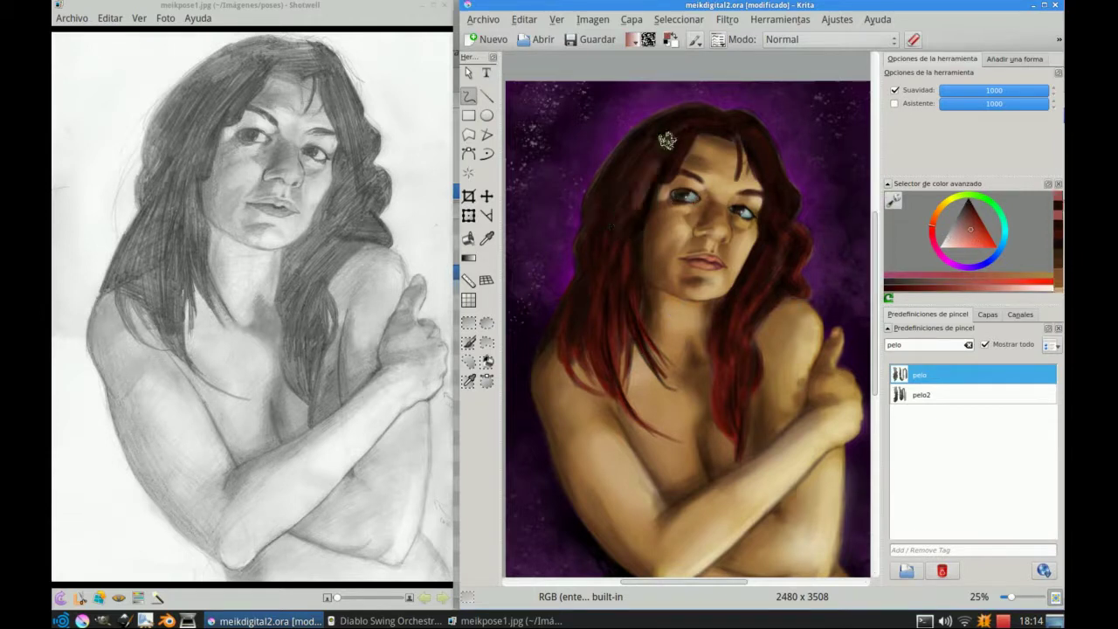
{"action": "left_click_drag", "start_coordinate": [618, 184], "coordinate": [622, 246]}
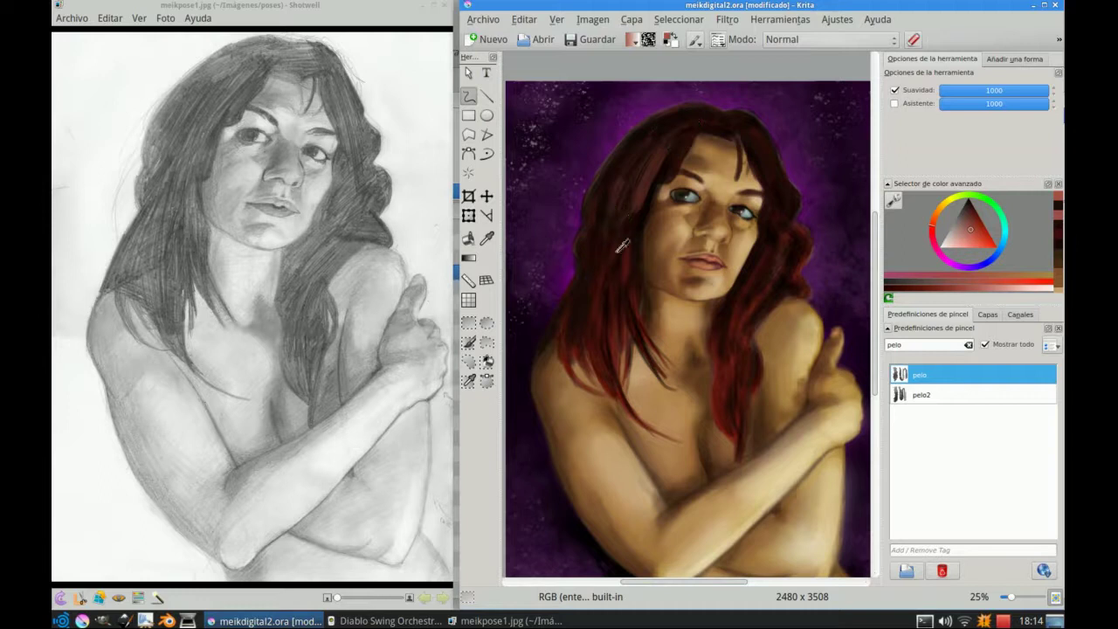
{"action": "left_click", "coordinate": [641, 136], "text": "ctrl"}
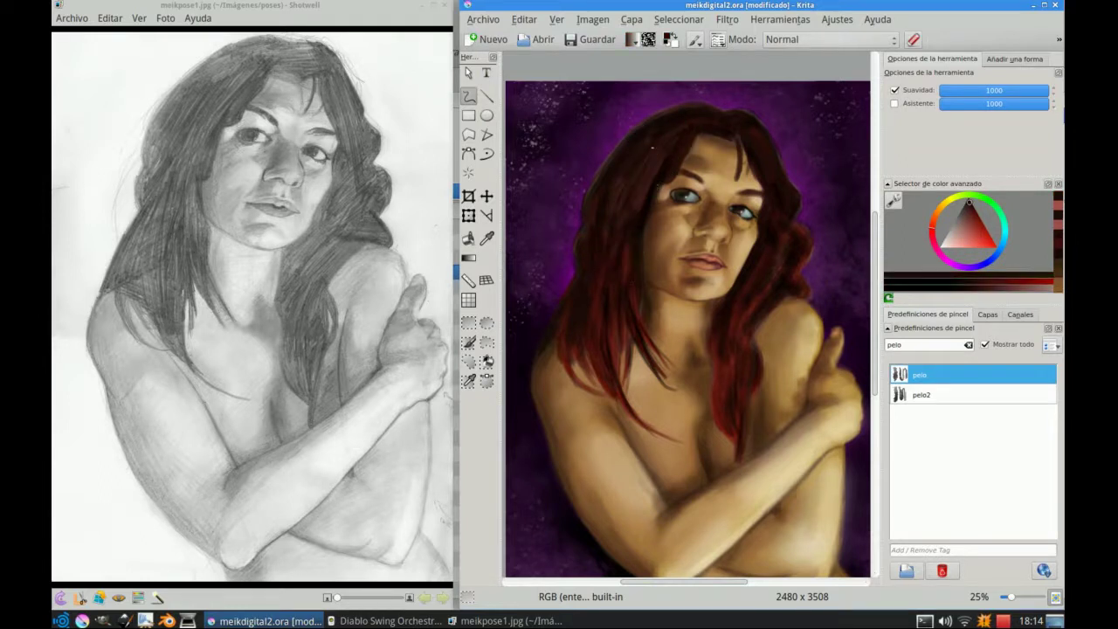
{"action": "left_click_drag", "start_coordinate": [756, 374], "coordinate": [724, 343]}
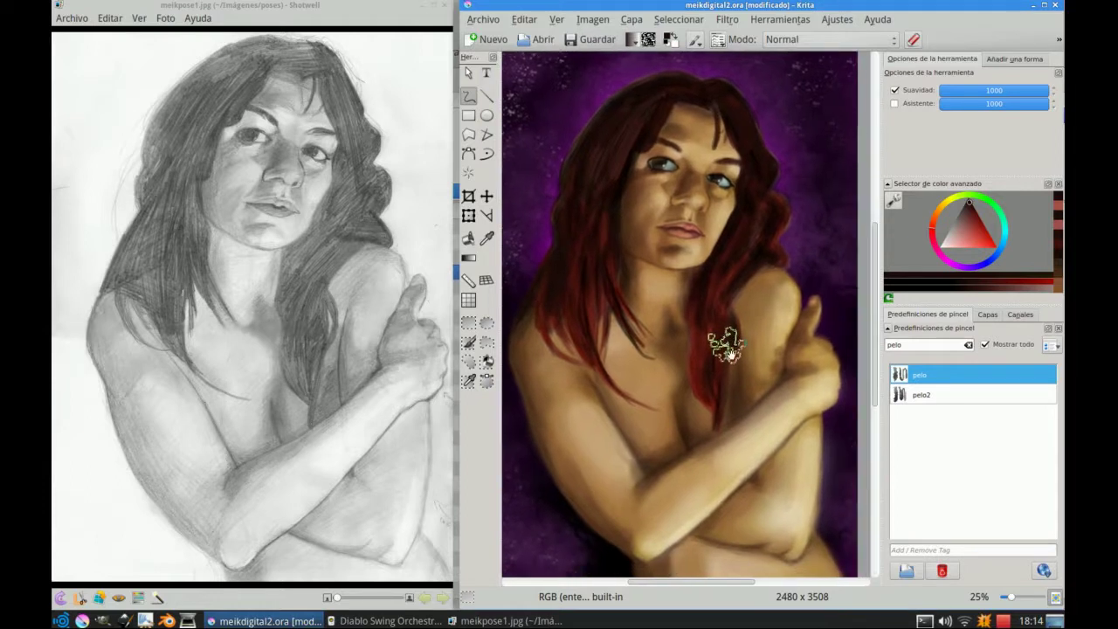
{"action": "left_click_drag", "start_coordinate": [749, 319], "coordinate": [789, 339]}
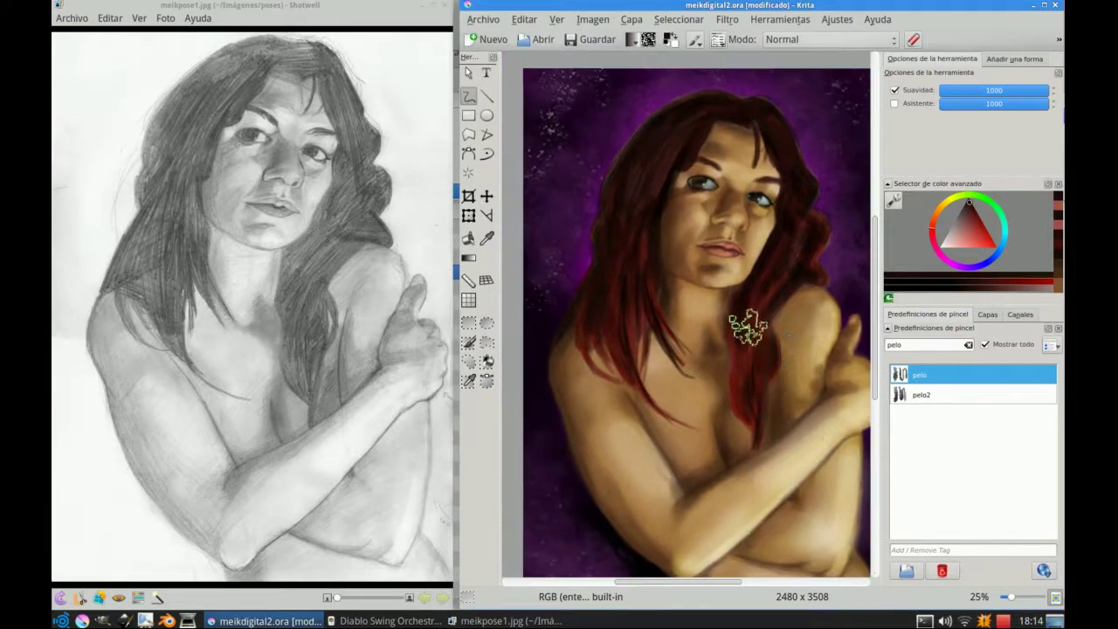
{"action": "key", "text": "Tab"}
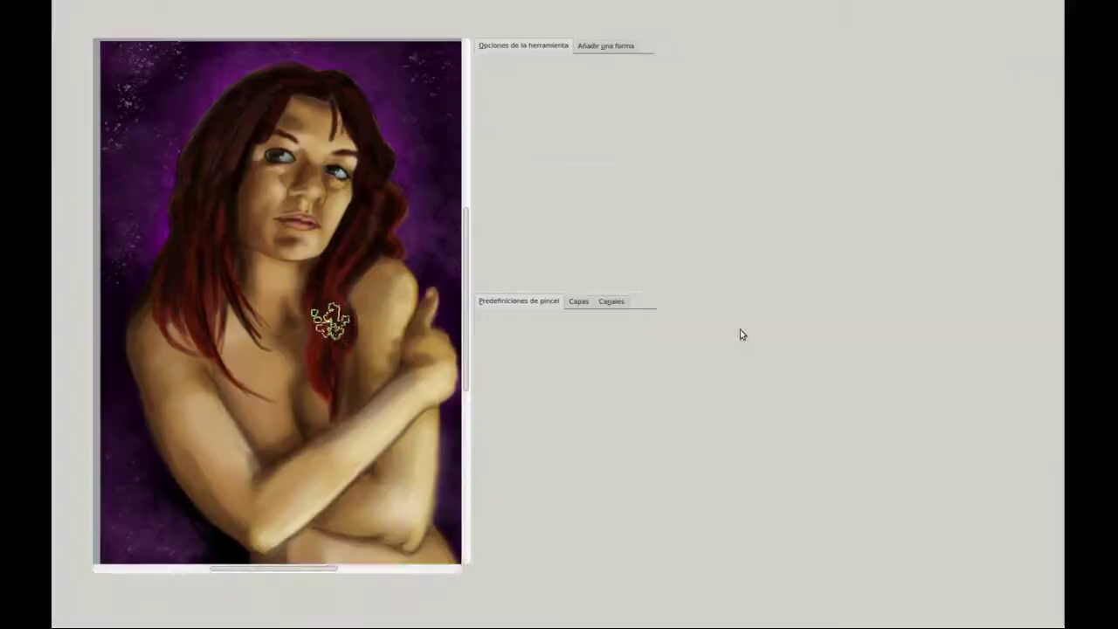
{"action": "left_click_drag", "start_coordinate": [746, 332], "coordinate": [792, 334]}
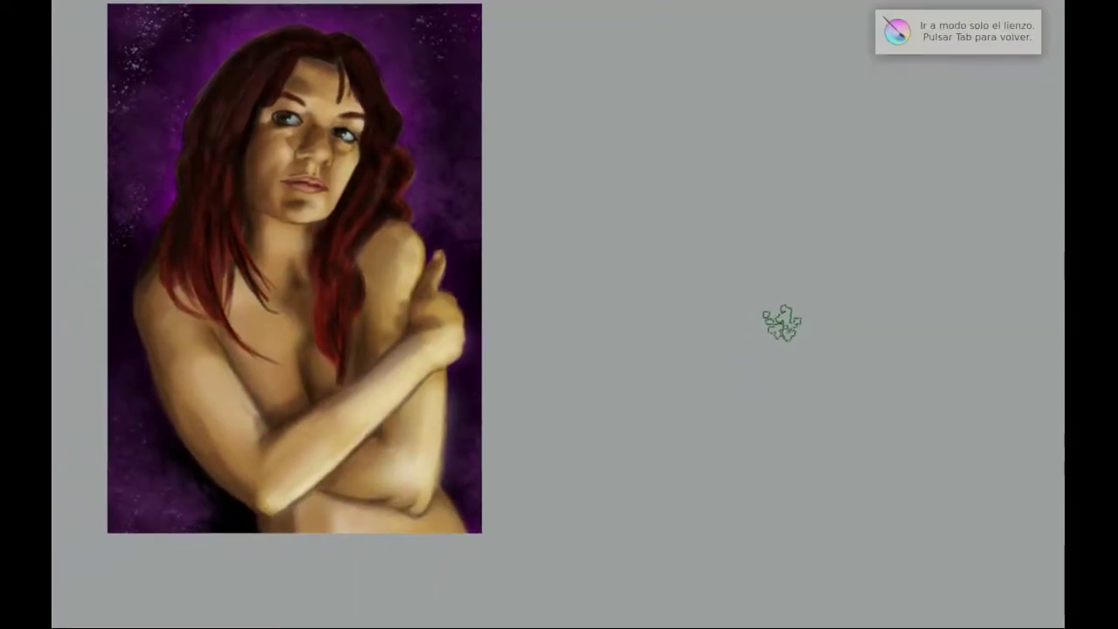
{"action": "key", "text": "Tab"}
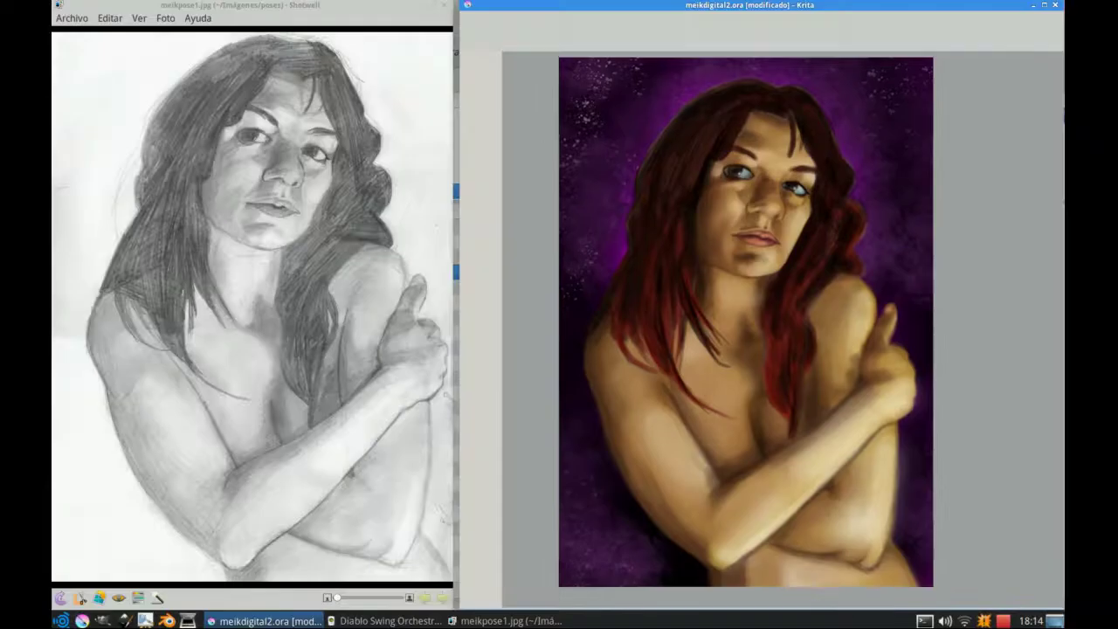
Step: Dock the Brush Presets panel, clear the 'pelo' filter and select the óleo_aerógrafo preset
{"action": "double_click", "coordinate": [922, 341]}
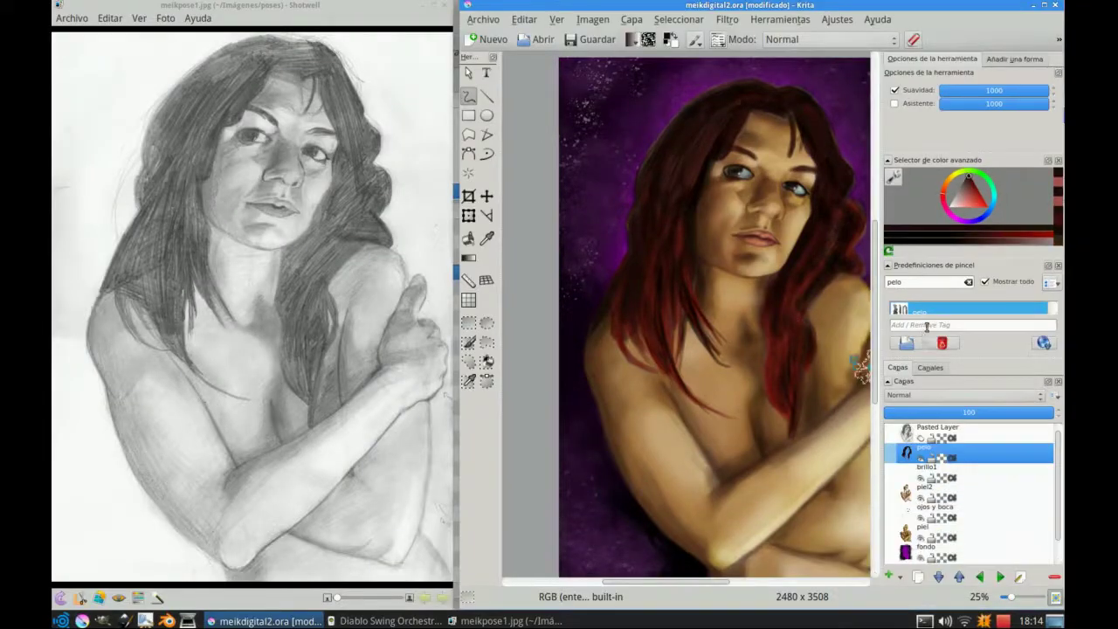
{"action": "double_click", "coordinate": [925, 282]}
{"action": "key", "text": "BackSpace"}
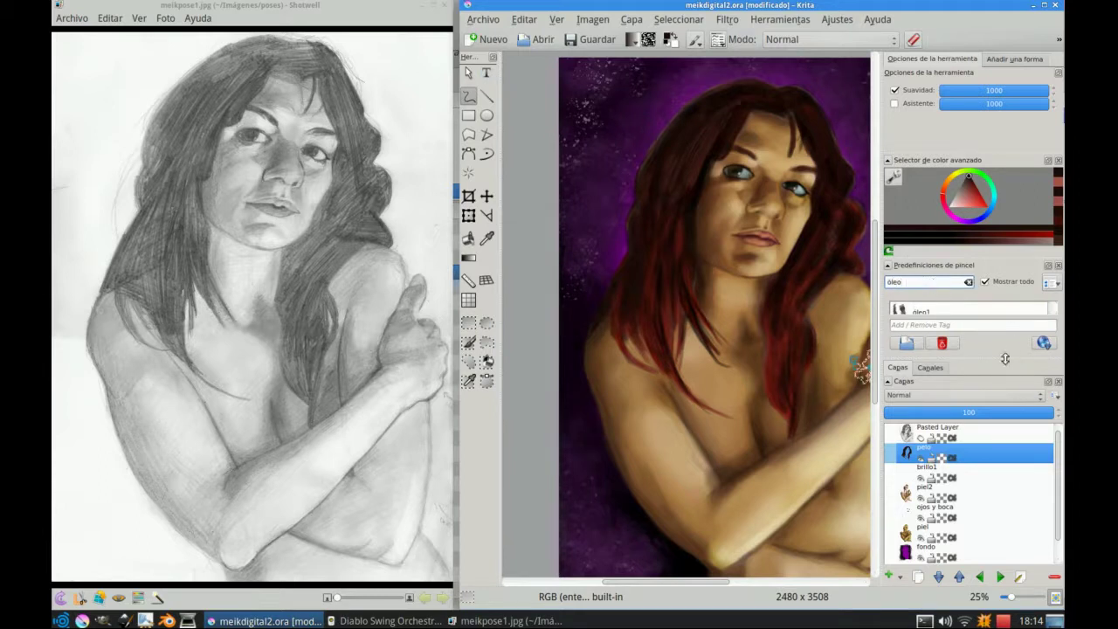
{"action": "left_click_drag", "start_coordinate": [1004, 359], "coordinate": [990, 482]}
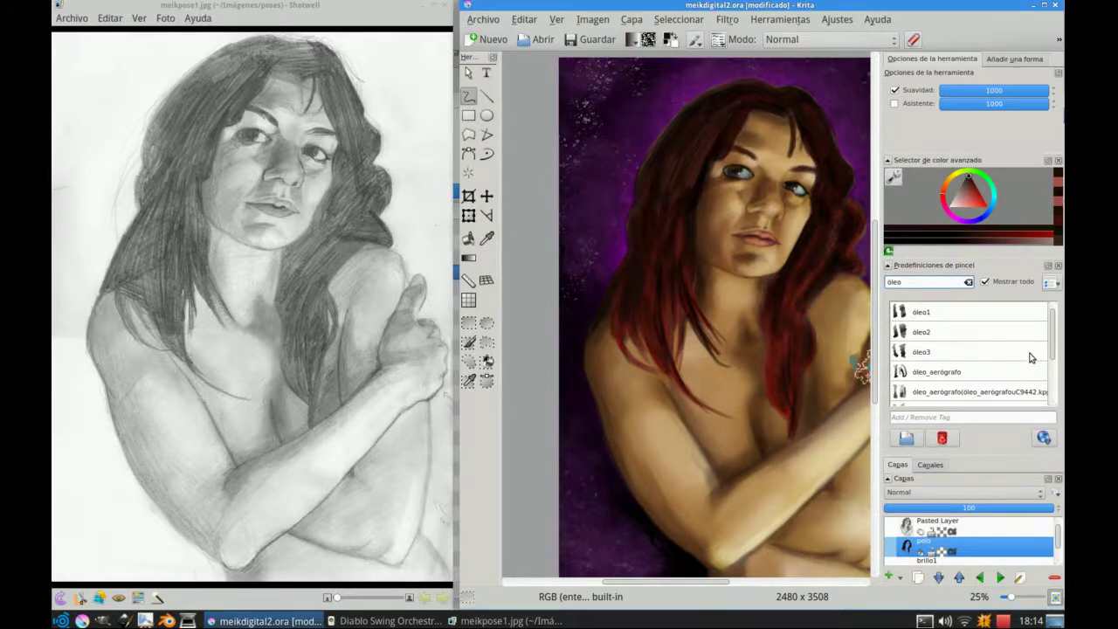
{"action": "left_click", "coordinate": [1018, 371]}
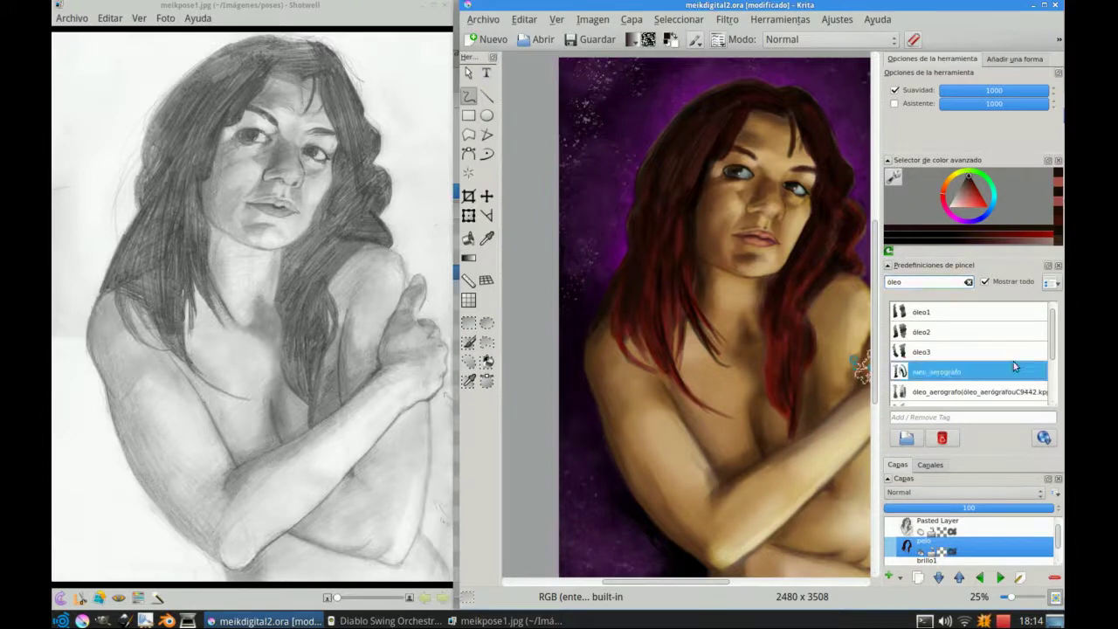
Step: Sample skin tones from the face and dab darker shading onto the lips
{"action": "left_click", "coordinate": [789, 222], "text": "ctrl"}
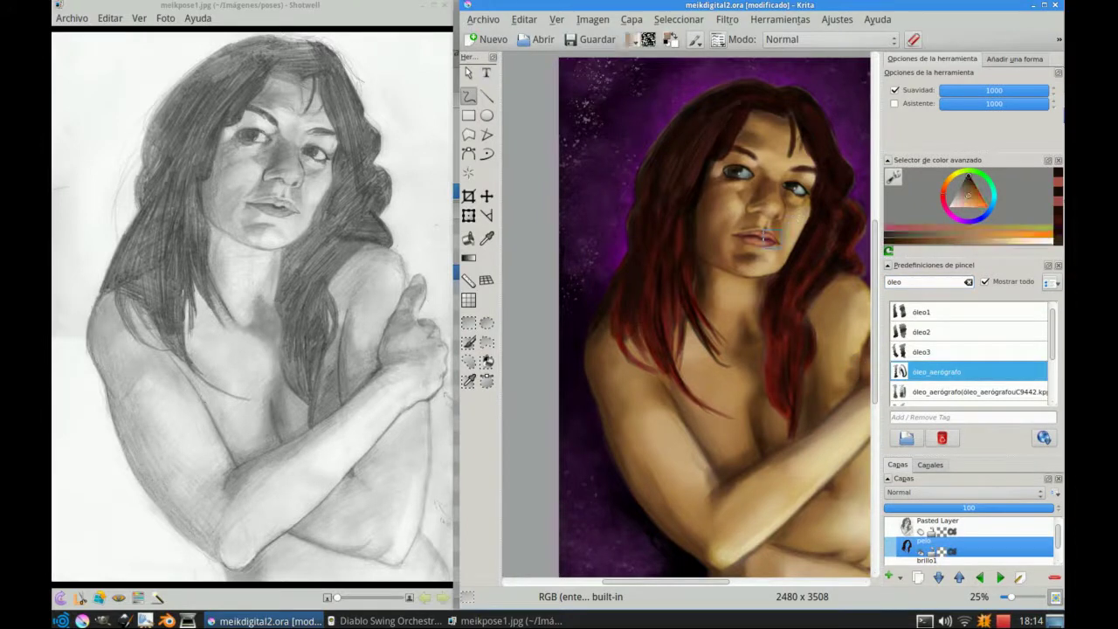
{"action": "left_click", "coordinate": [1060, 41]}
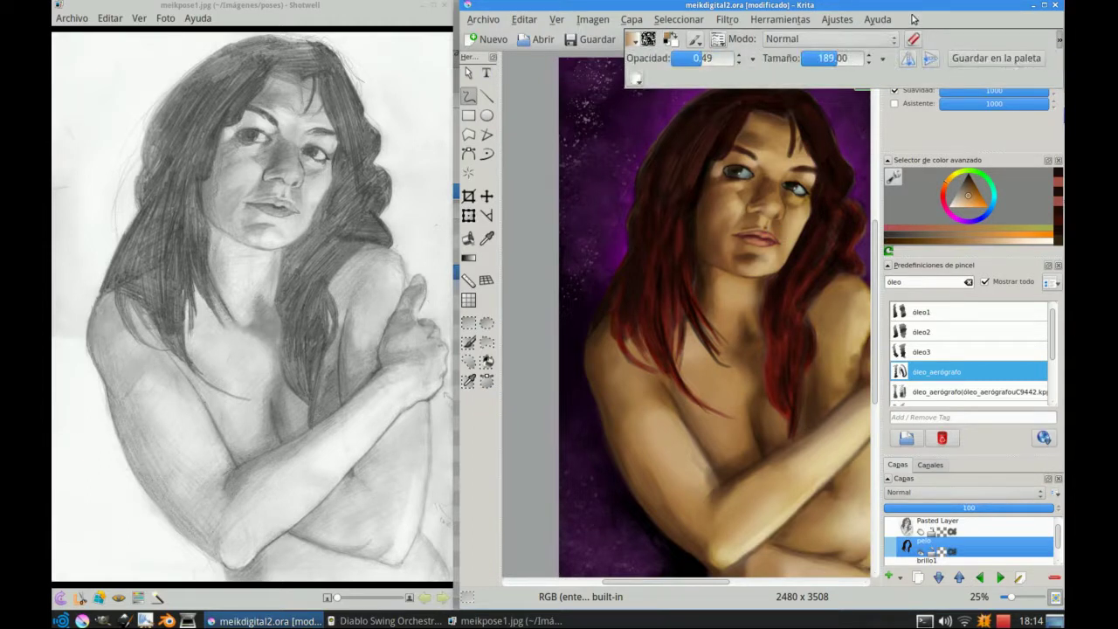
{"action": "left_click", "coordinate": [776, 228]}
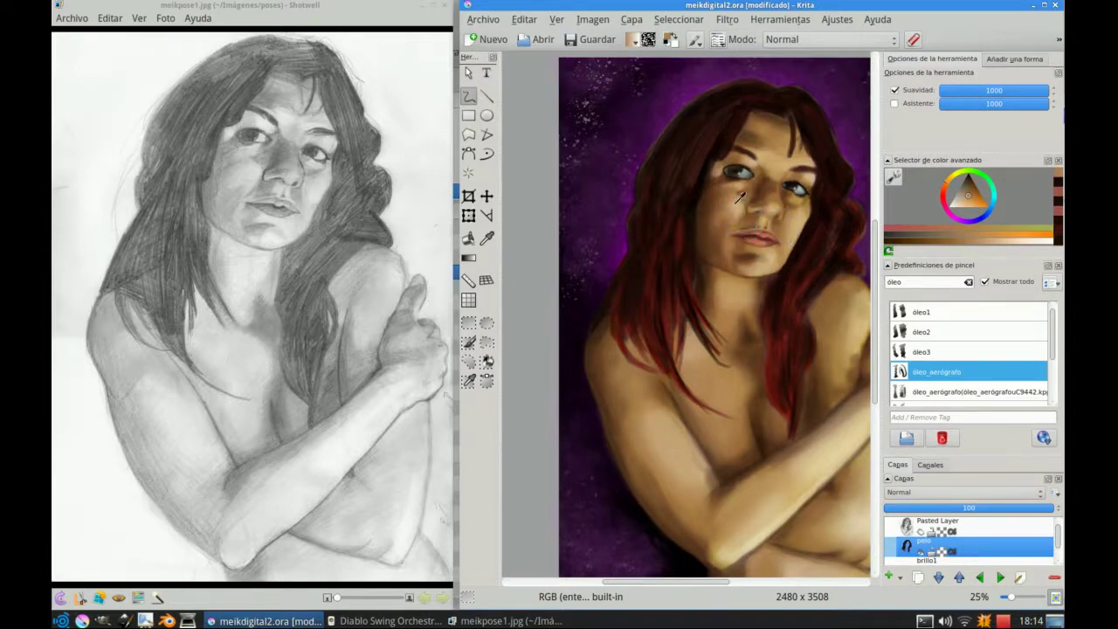
{"action": "left_click", "coordinate": [744, 202], "text": "ctrl"}
{"action": "left_click", "coordinate": [748, 225]}
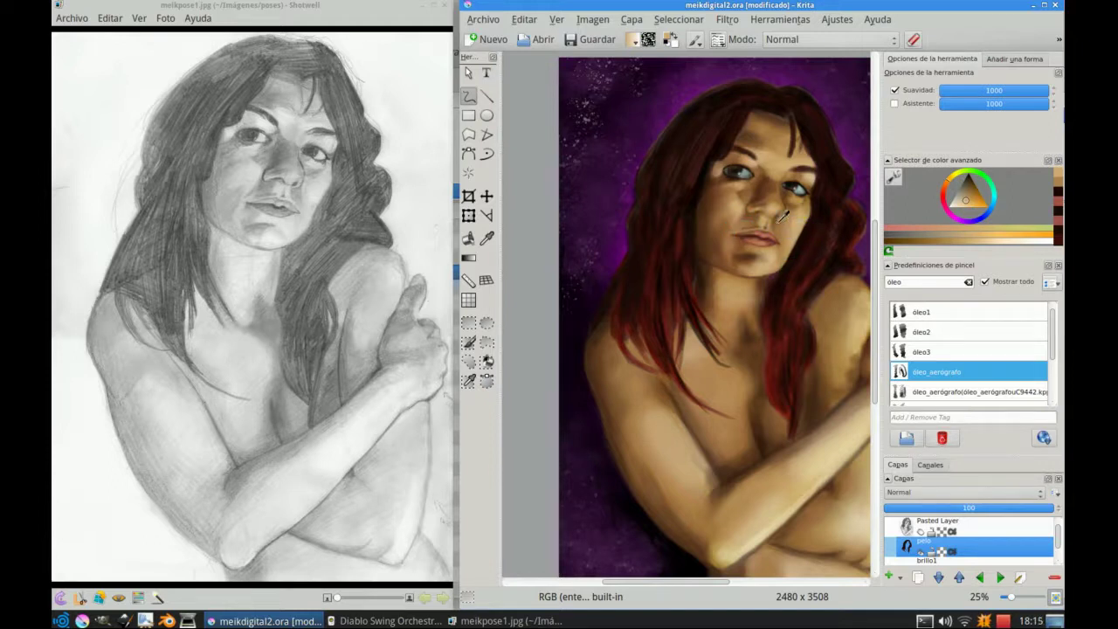
{"action": "left_click", "coordinate": [778, 221], "text": "ctrl"}
Step: Darken the skin under the left eye with a sampled tone
{"action": "left_click_drag", "start_coordinate": [809, 189], "coordinate": [788, 182]}
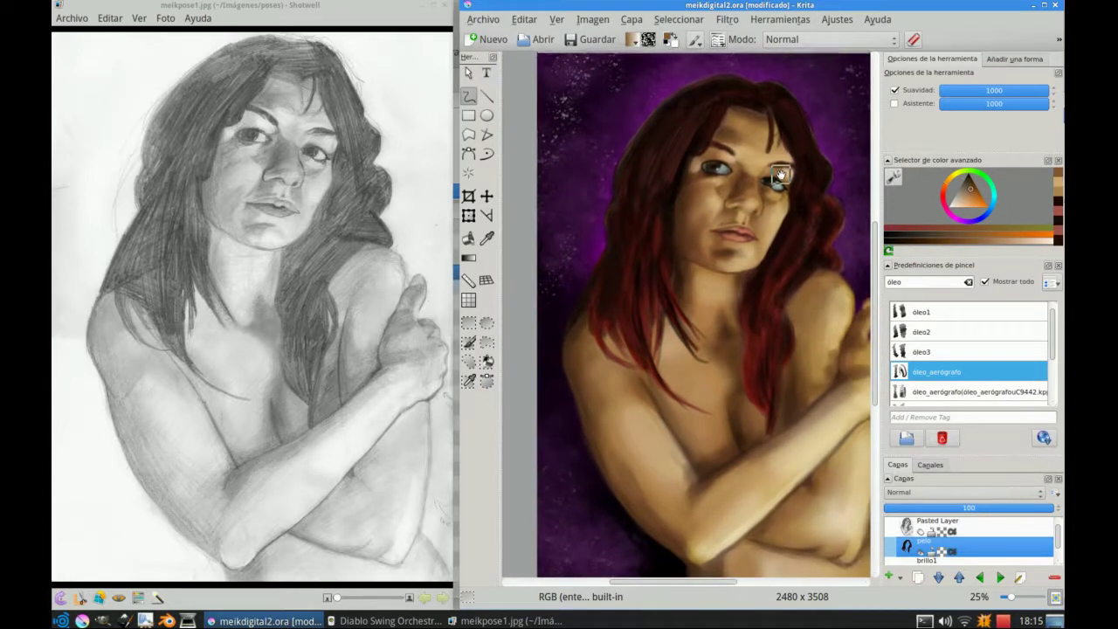
{"action": "left_click", "coordinate": [709, 174], "text": "ctrl"}
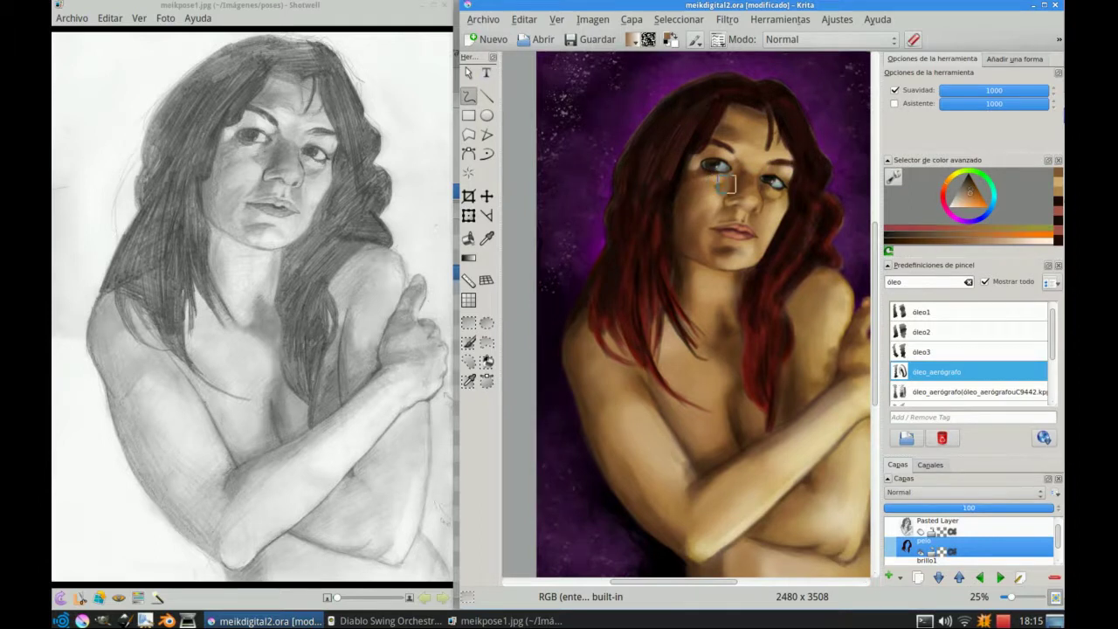
{"action": "left_click_drag", "start_coordinate": [730, 182], "coordinate": [739, 179]}
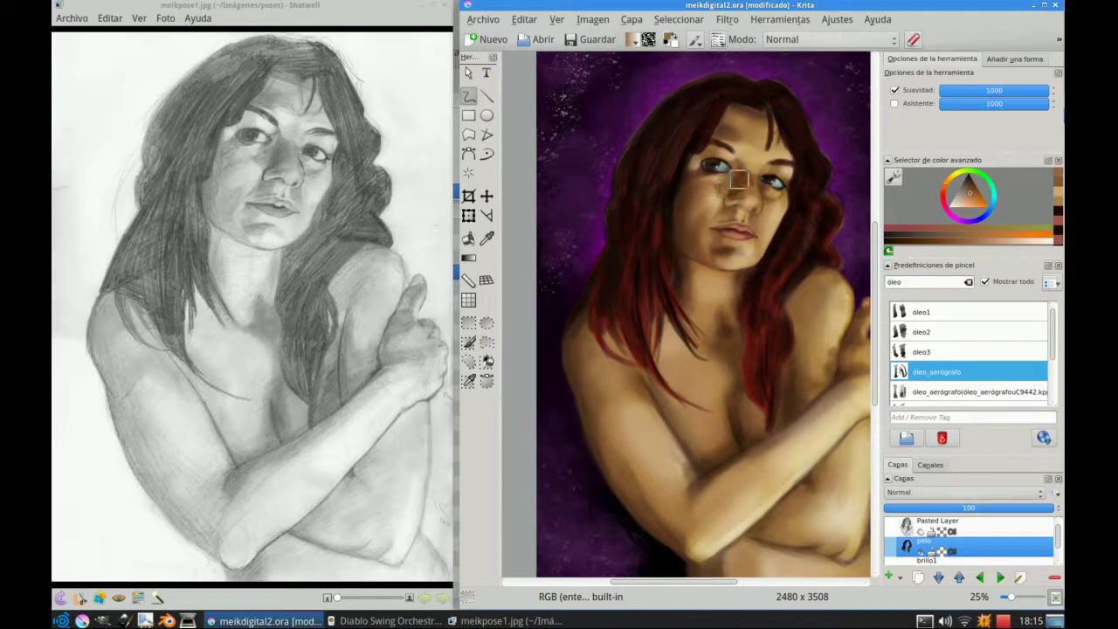
{"action": "left_click_drag", "start_coordinate": [776, 280], "coordinate": [736, 262]}
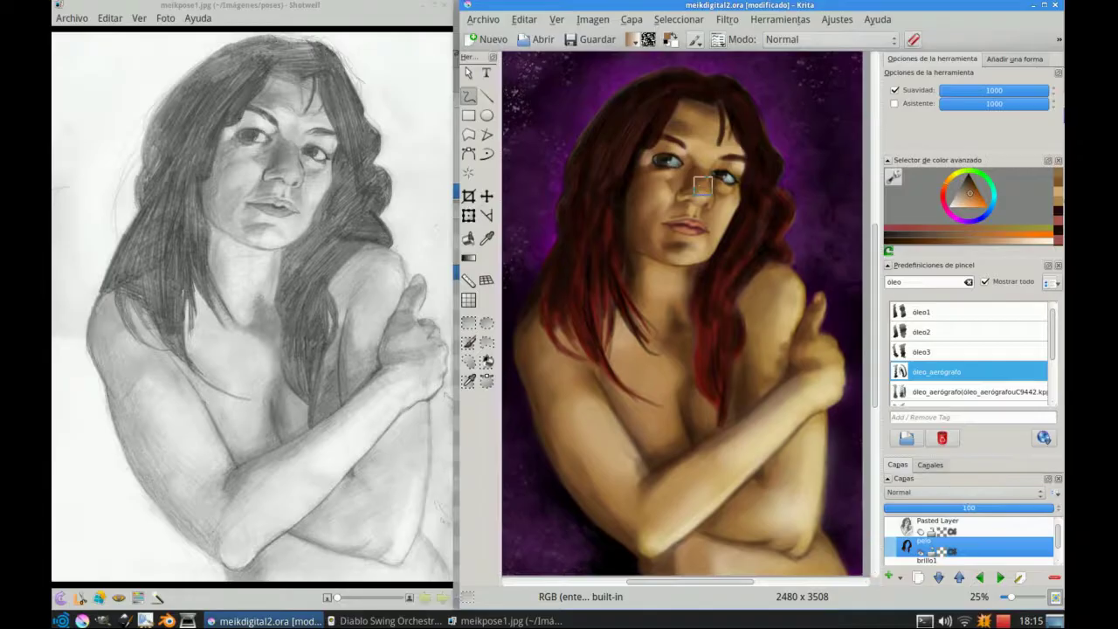
Step: Review the painting in canvas-only view, panning around, then restore the full workspace
{"action": "key", "text": "Tab"}
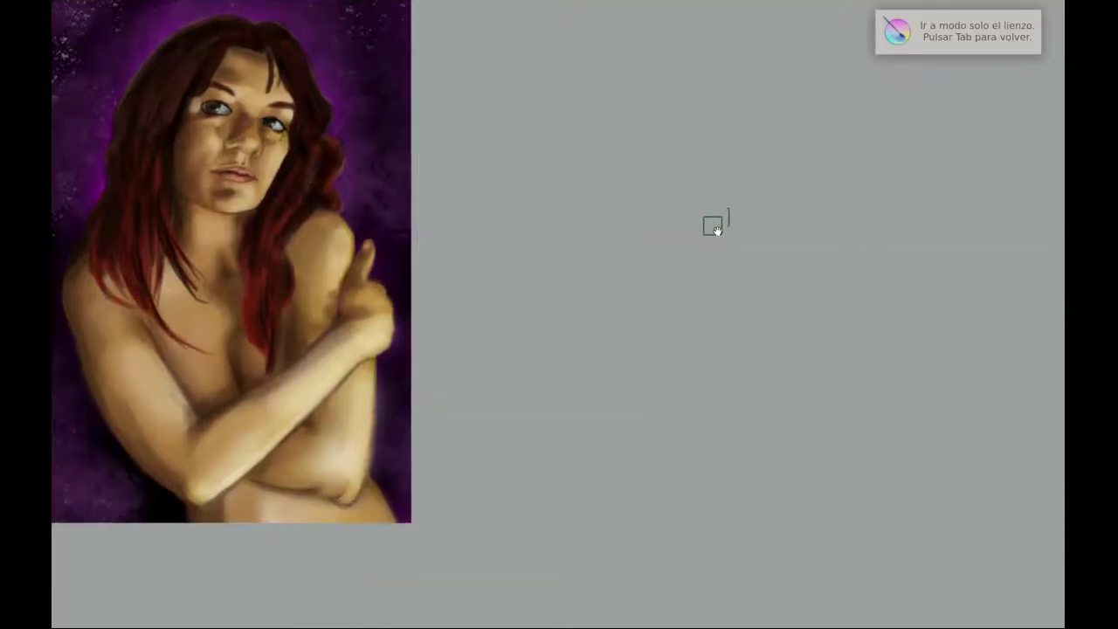
{"action": "left_click_drag", "start_coordinate": [764, 244], "coordinate": [835, 297]}
{"action": "left_click_drag", "start_coordinate": [853, 135], "coordinate": [862, 198]}
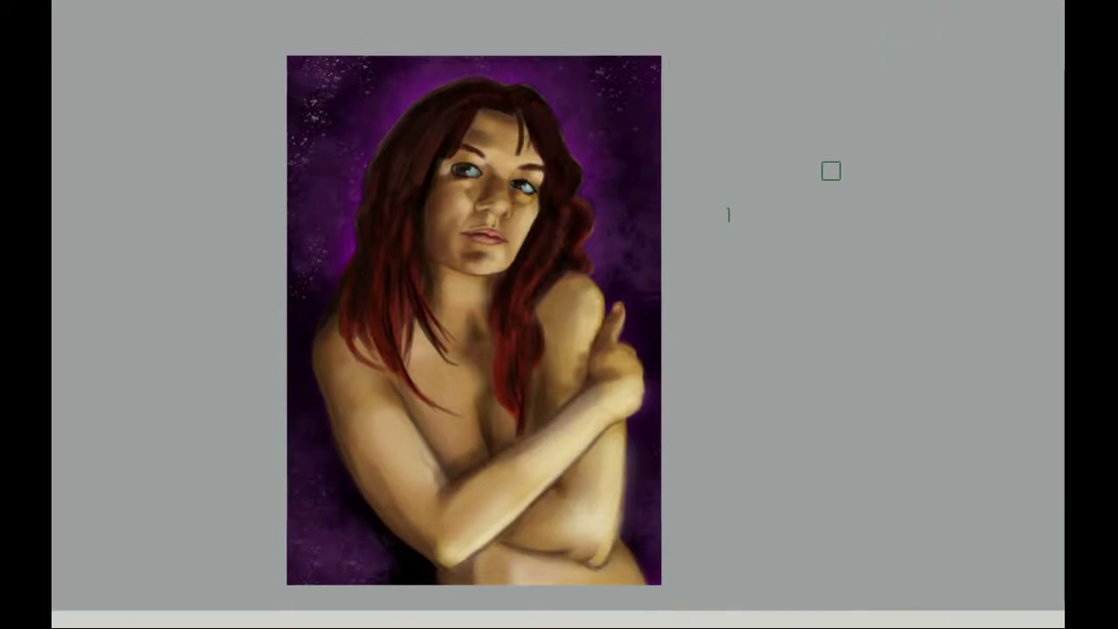
{"action": "key", "text": "Tab"}
{"action": "mouse_move", "coordinate": [784, 282]}
{"action": "left_mouse_down"}
{"action": "mouse_move", "coordinate": [691, 192]}
{"action": "mouse_move", "coordinate": [512, 222]}
{"action": "mouse_move", "coordinate": [553, 219]}
{"action": "mouse_move", "coordinate": [538, 210]}
{"action": "left_mouse_up"}
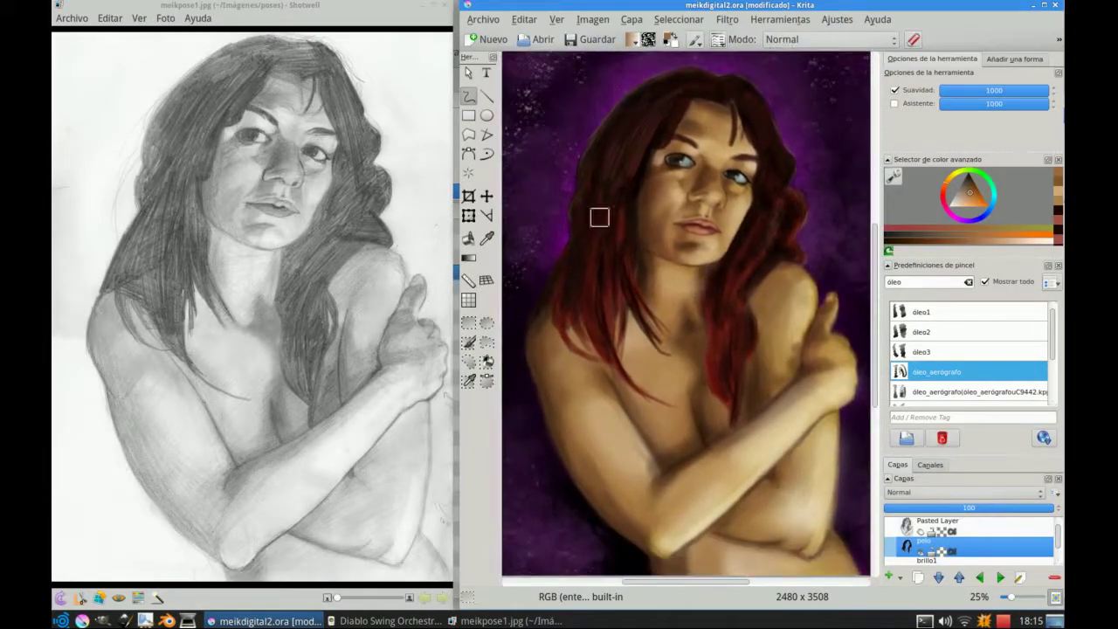
Step: Minimise Krita, the Shotwell reference photo and Rhythmbox to reveal the desktop
{"action": "left_click", "coordinate": [1033, 7]}
{"action": "left_click", "coordinate": [423, 6]}
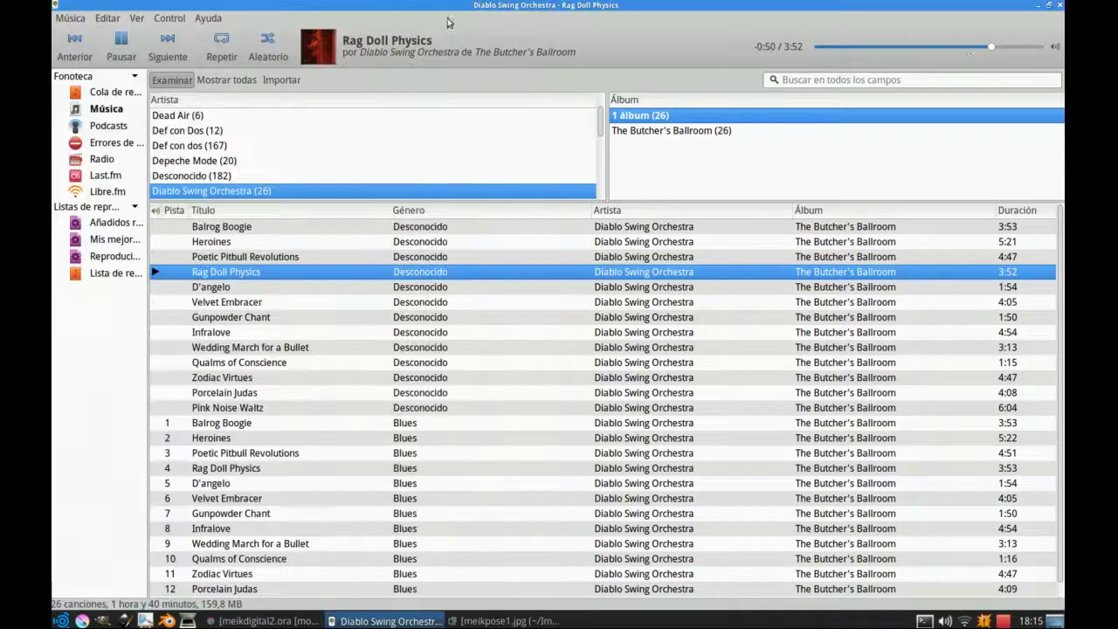
{"action": "left_click", "coordinate": [1037, 6]}
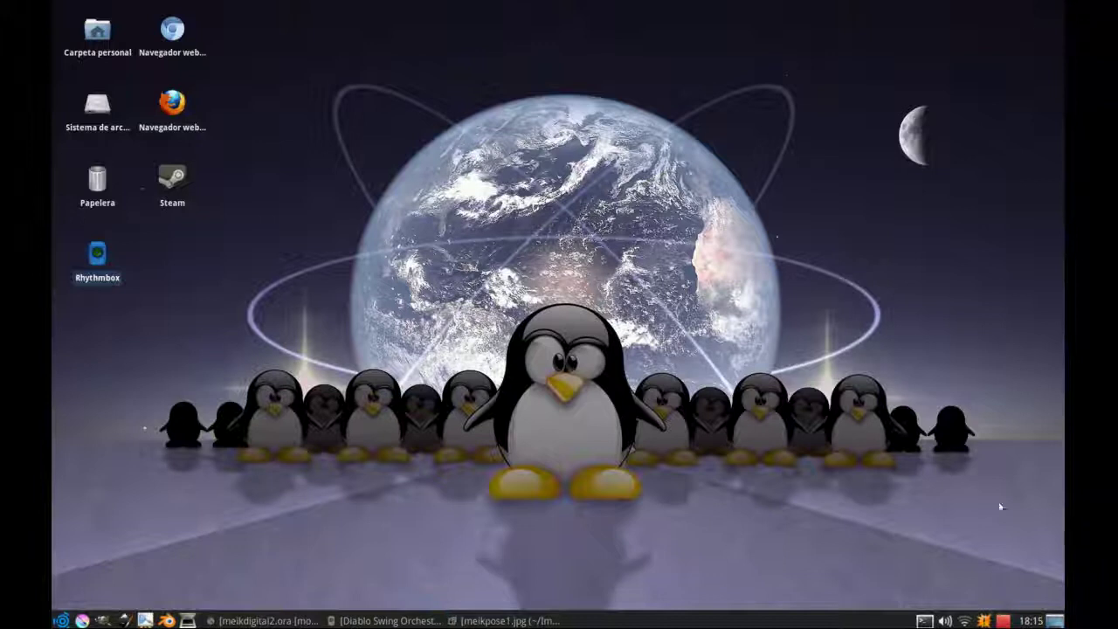